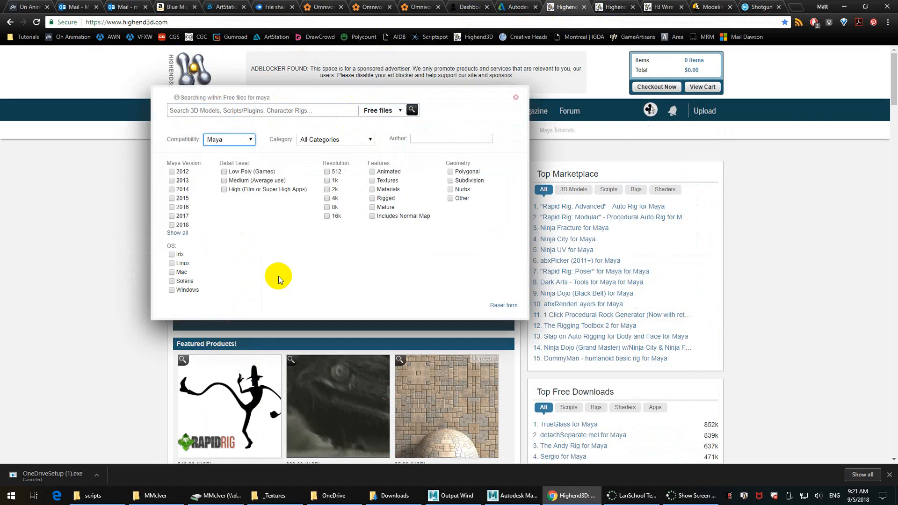
Step: Search the free Maya files on Highend3D within the Scripts / Plugins category
{"action": "left_click", "coordinate": [335, 139]}
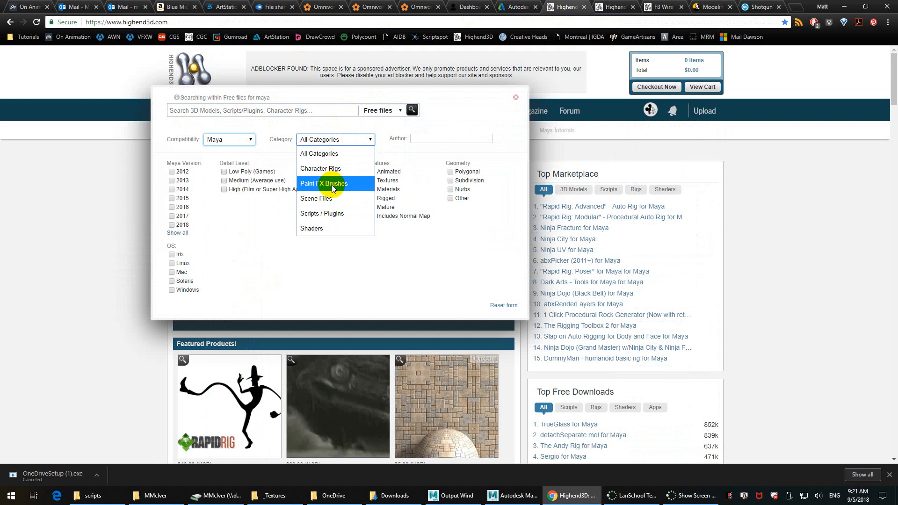
{"action": "left_click", "coordinate": [322, 215]}
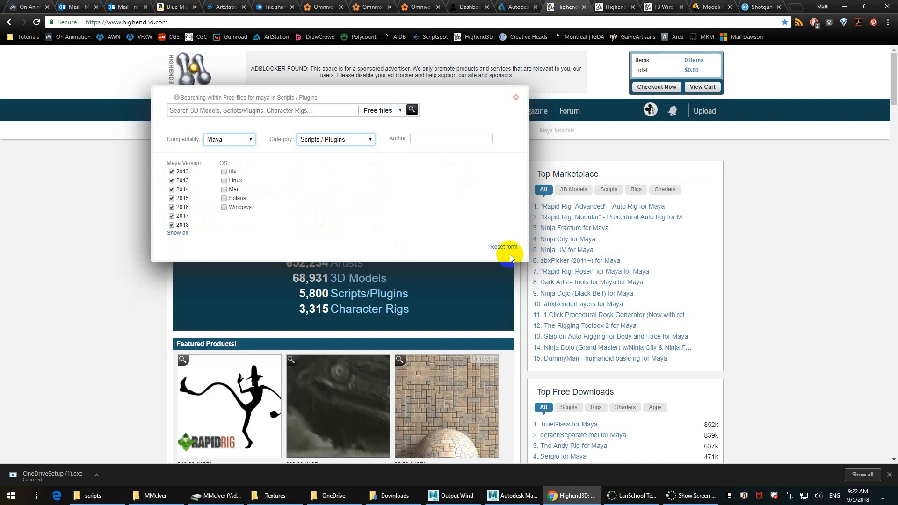
{"action": "left_click", "coordinate": [412, 110]}
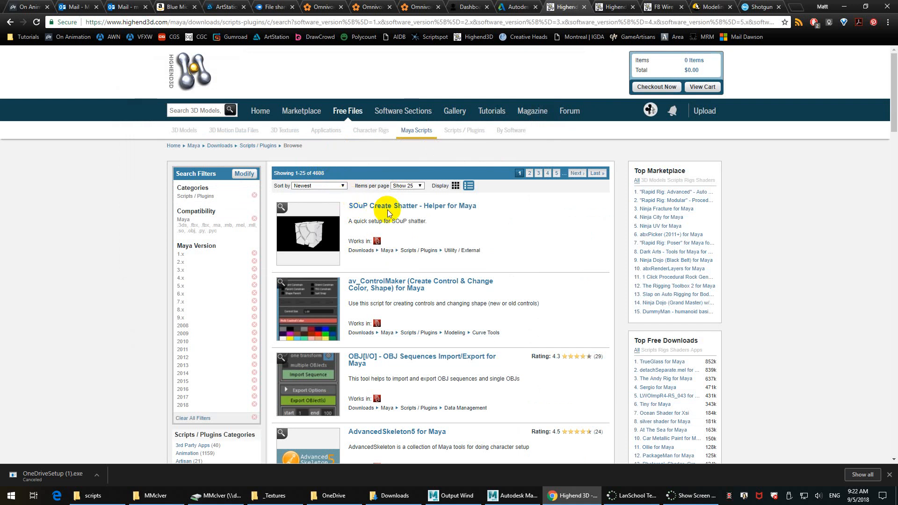
Step: Look through the list of free Maya scripts and plugins for useful tools
{"action": "scroll", "coordinate": [388, 211], "scroll_direction": "down", "scroll_amount": 3}
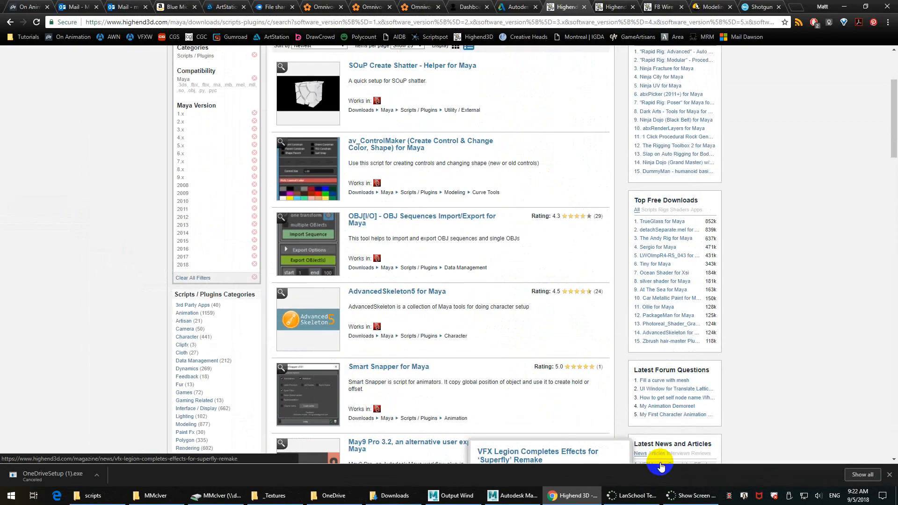
{"action": "scroll", "coordinate": [360, 240], "scroll_direction": "down", "scroll_amount": 1}
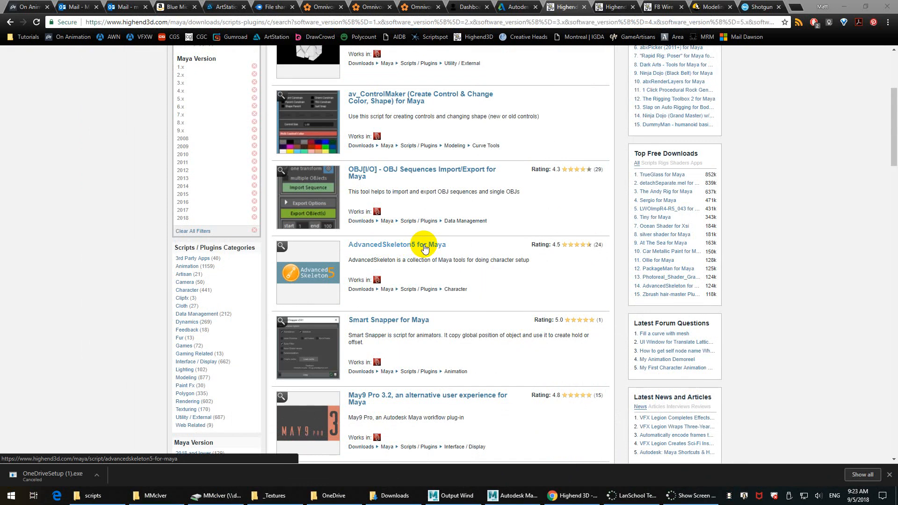
{"action": "scroll", "coordinate": [424, 248], "scroll_direction": "down", "scroll_amount": 4}
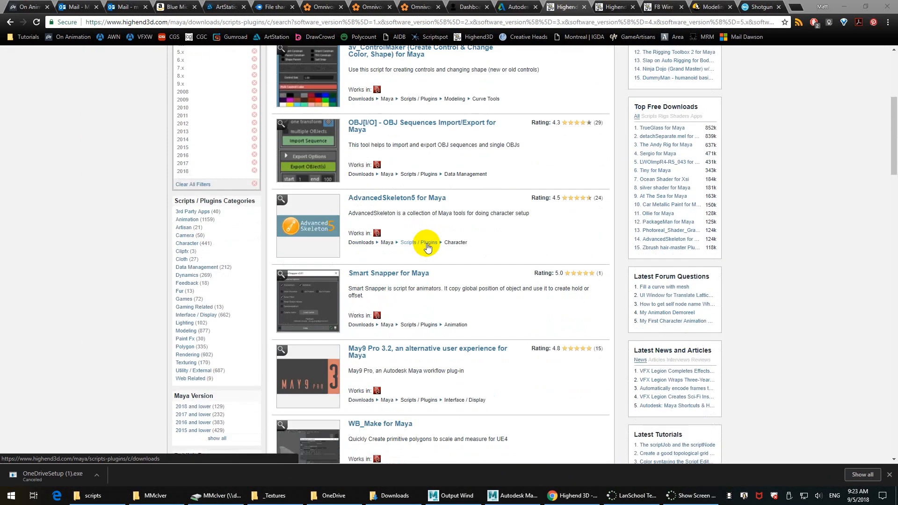
{"action": "scroll", "coordinate": [429, 243], "scroll_direction": "down", "scroll_amount": 2}
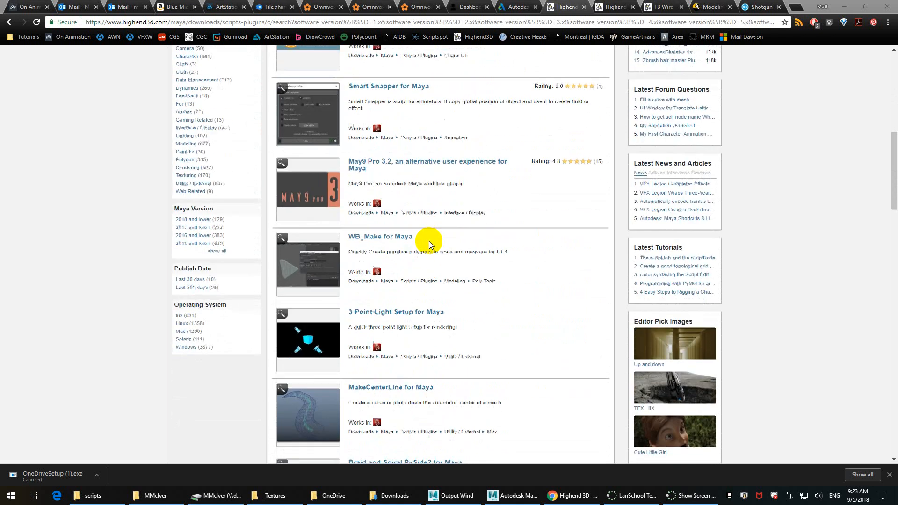
{"action": "scroll", "coordinate": [431, 244], "scroll_direction": "down", "scroll_amount": 1}
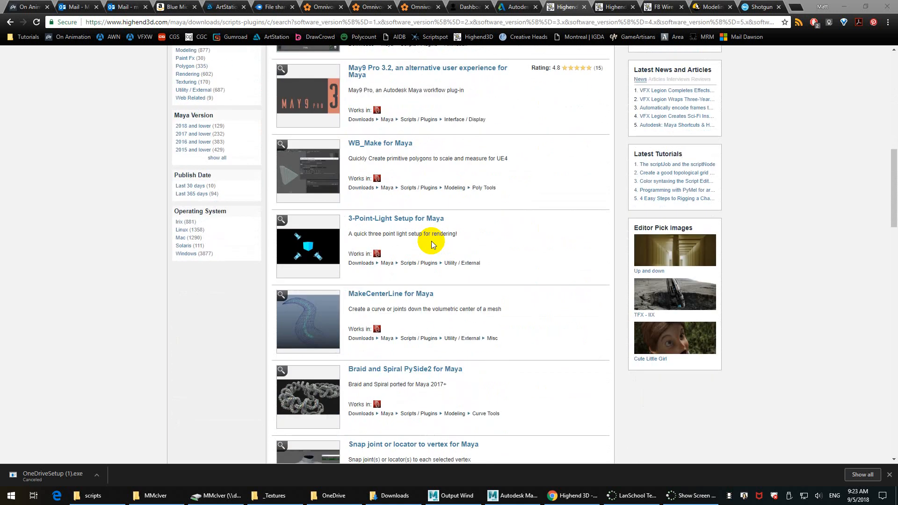
{"action": "scroll", "coordinate": [431, 244], "scroll_direction": "down", "scroll_amount": 6}
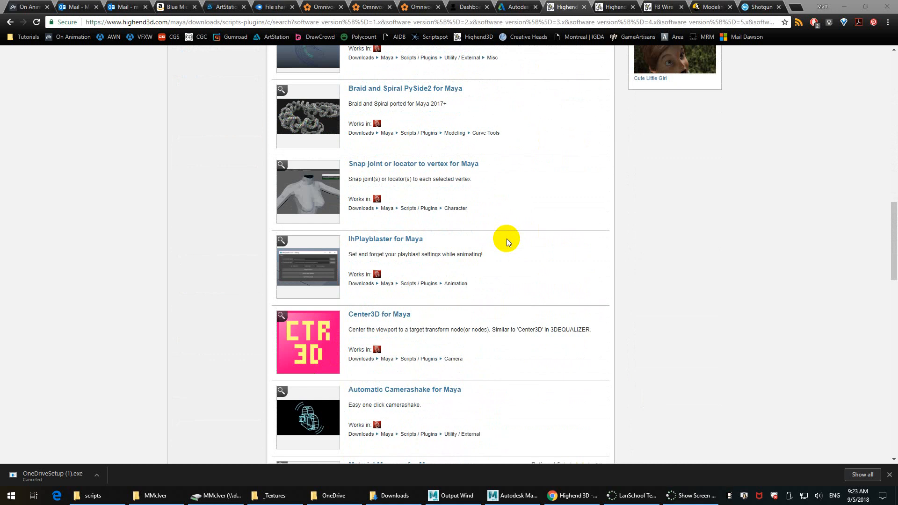
{"action": "scroll", "coordinate": [506, 238], "scroll_direction": "down", "scroll_amount": 7}
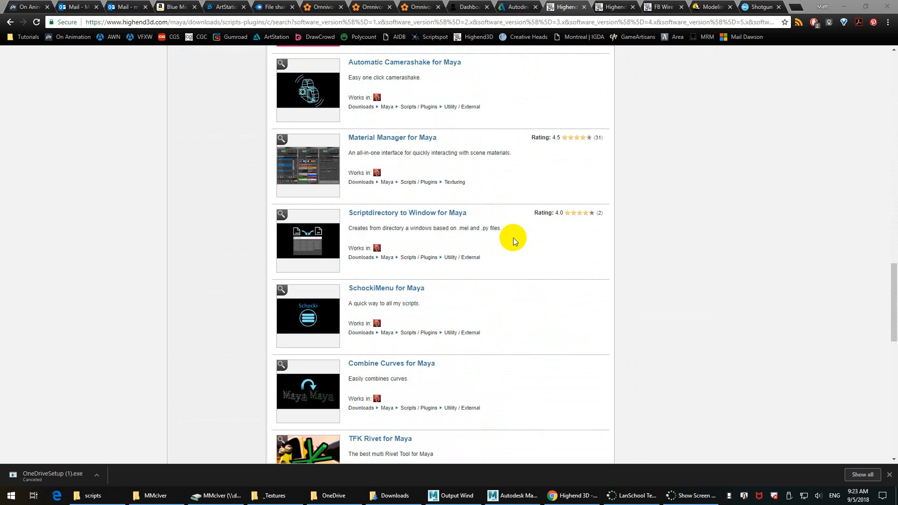
{"action": "scroll", "coordinate": [521, 244], "scroll_direction": "down", "scroll_amount": 3}
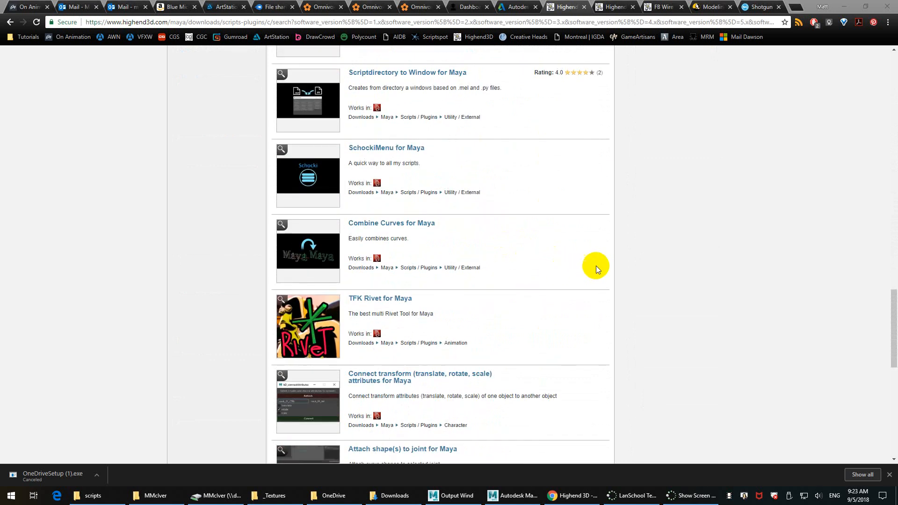
{"action": "scroll", "coordinate": [615, 266], "scroll_direction": "down", "scroll_amount": 4}
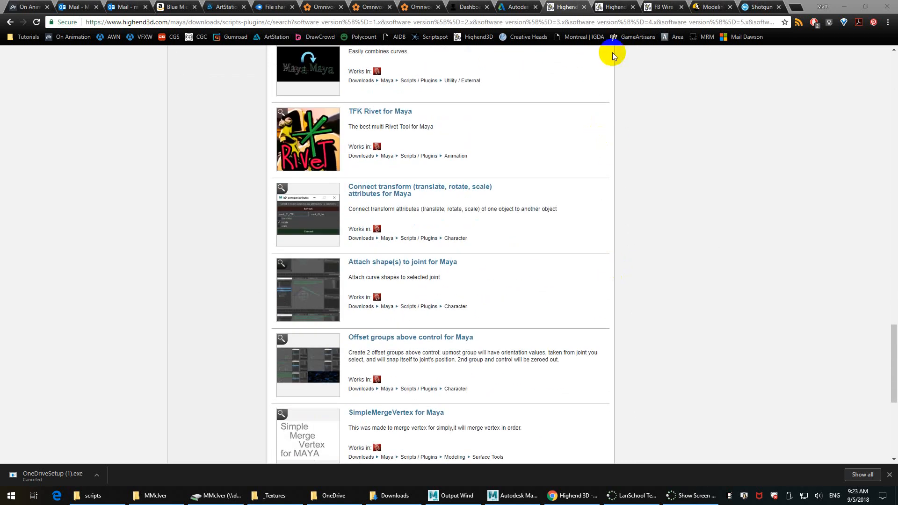
Step: Switch to the open search results for wire character scripts and look through the whole list
{"action": "left_click", "coordinate": [614, 7]}
{"action": "scroll", "coordinate": [488, 215], "scroll_direction": "down", "scroll_amount": 2}
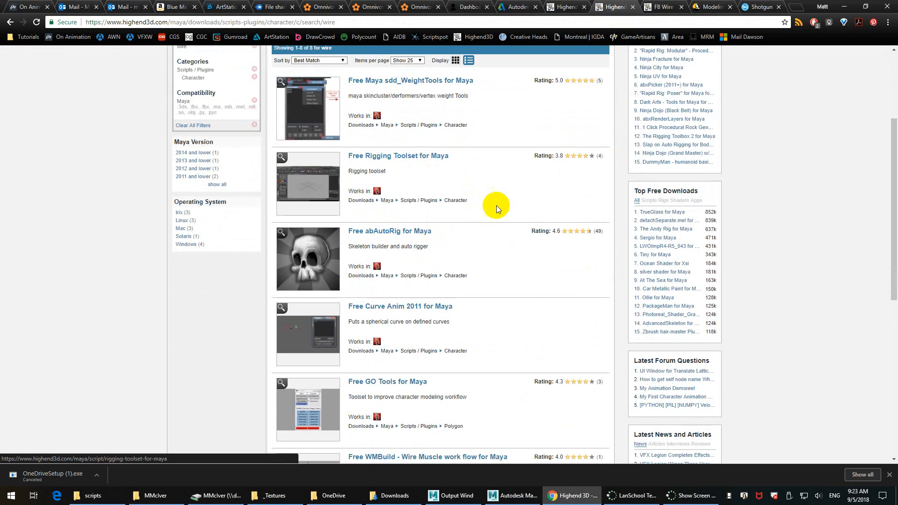
{"action": "scroll", "coordinate": [496, 206], "scroll_direction": "down", "scroll_amount": 4}
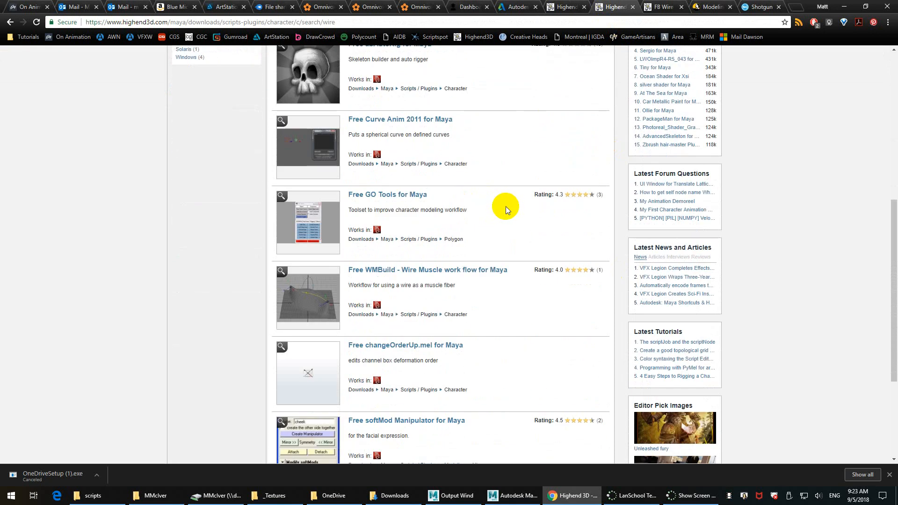
{"action": "scroll", "coordinate": [506, 206], "scroll_direction": "down", "scroll_amount": 4}
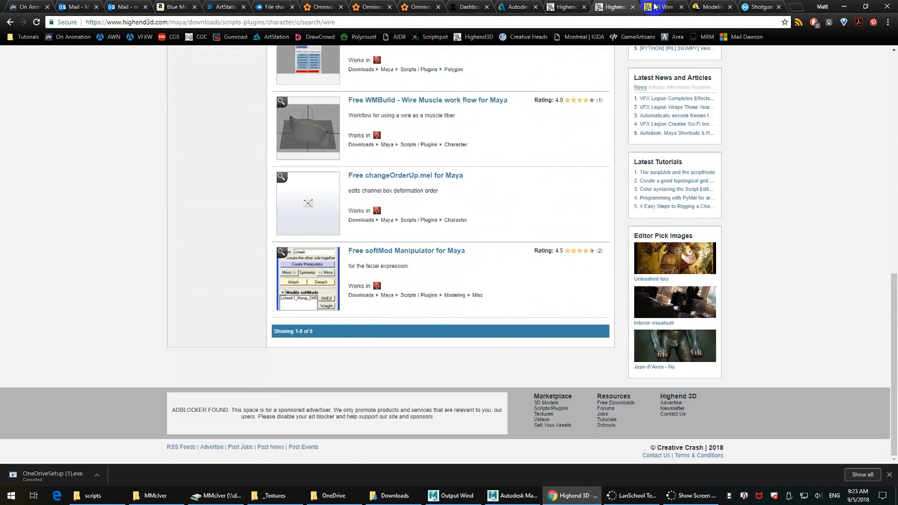
Step: Examine the already open FB Wire Jumbler 0.9.0 script page and its preview image
{"action": "left_click", "coordinate": [655, 6]}
{"action": "scroll", "coordinate": [407, 187], "scroll_direction": "down", "scroll_amount": 2}
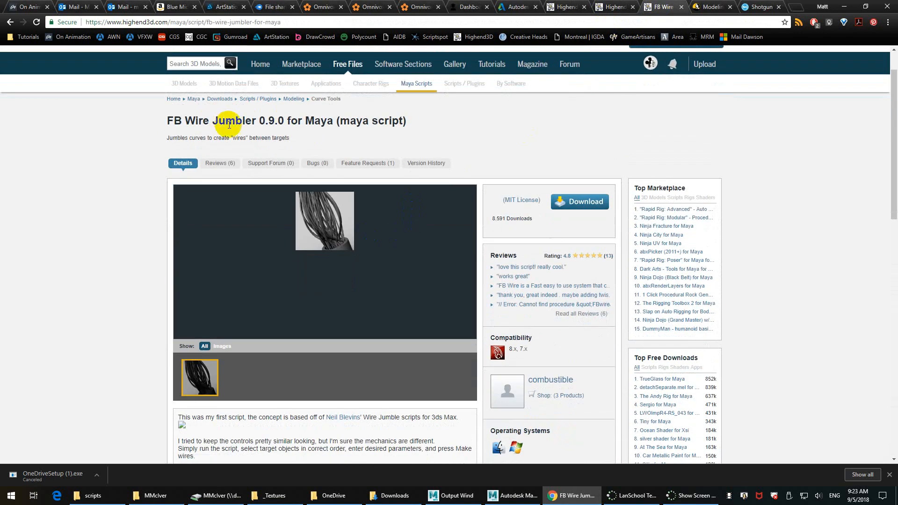
{"action": "left_click", "coordinate": [314, 197]}
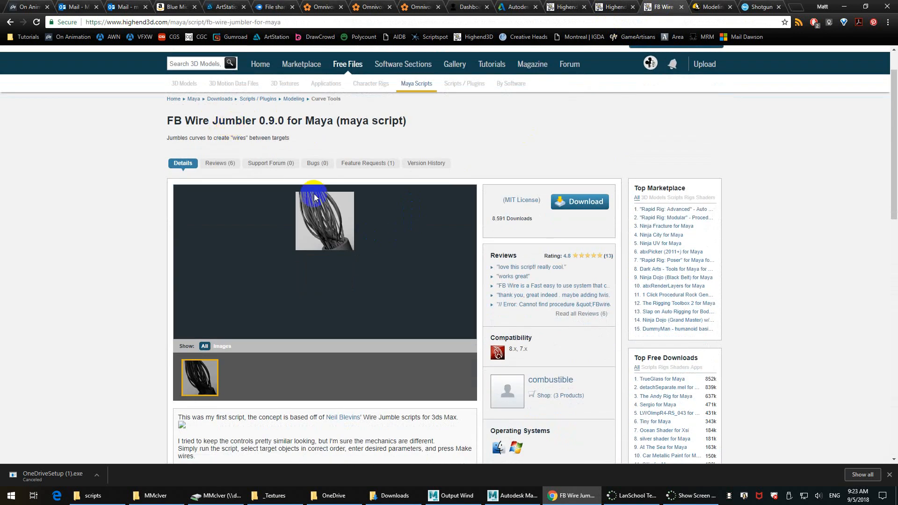
Step: Switch to Maya and bring up the Maya 2018 scripts folder window in front of it
{"action": "left_click", "coordinate": [517, 500]}
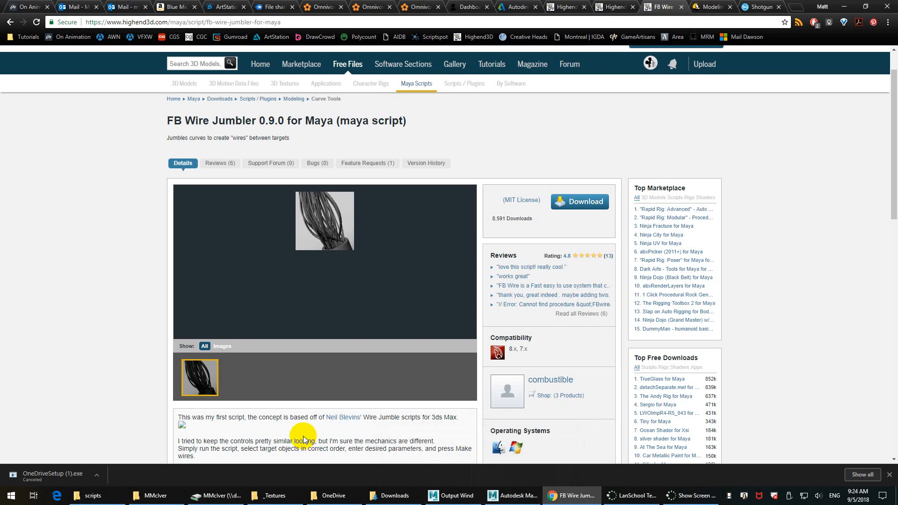
{"action": "left_click", "coordinate": [514, 495]}
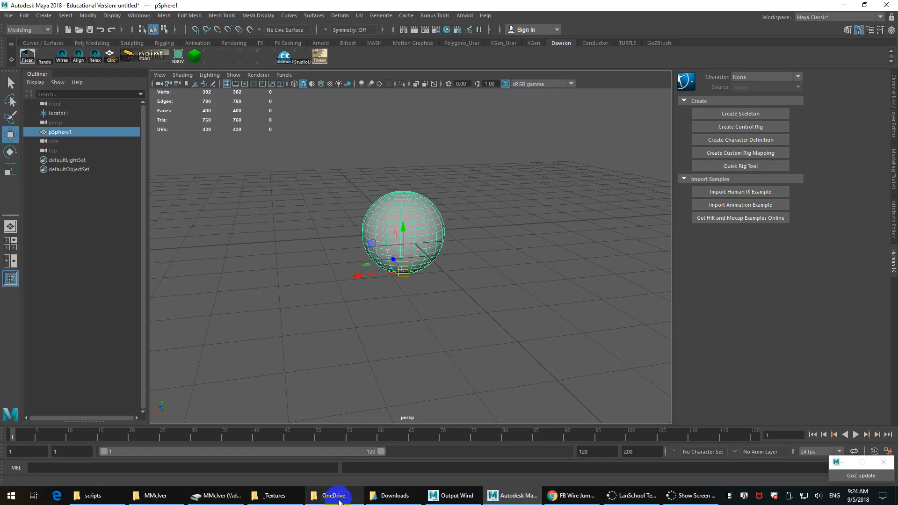
{"action": "left_click", "coordinate": [93, 496]}
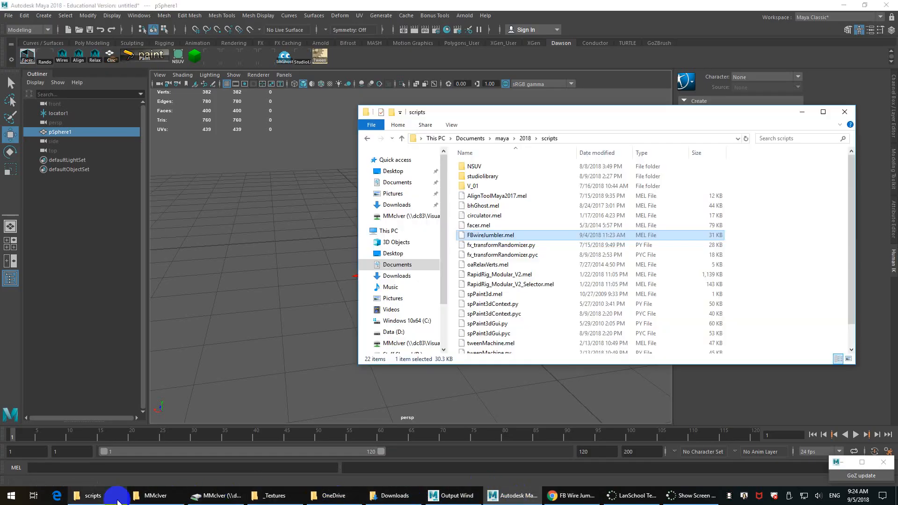
{"action": "left_click_drag", "start_coordinate": [511, 112], "coordinate": [326, 74]}
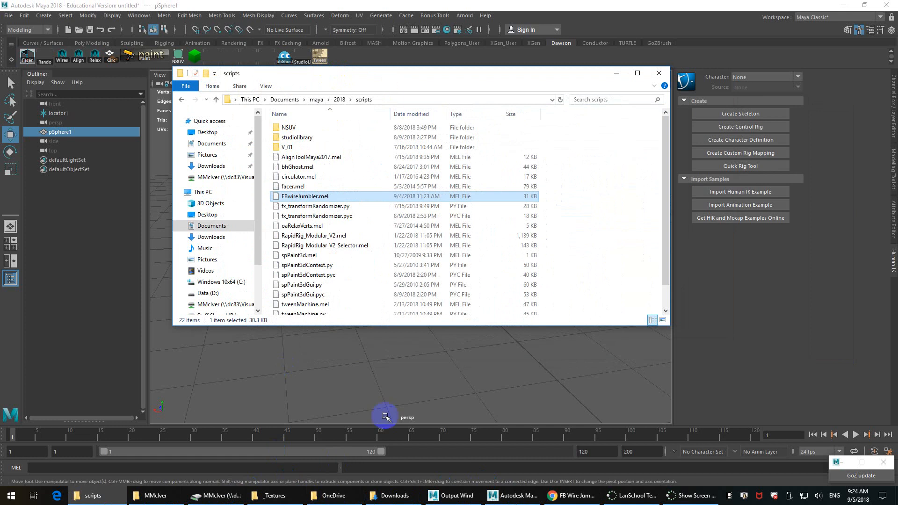
Step: Open facer.zip from the Downloads folder, go into its facer\script folder and place the archive window beside the scripts folder window
{"action": "left_click", "coordinate": [395, 495]}
{"action": "left_click", "coordinate": [124, 381]}
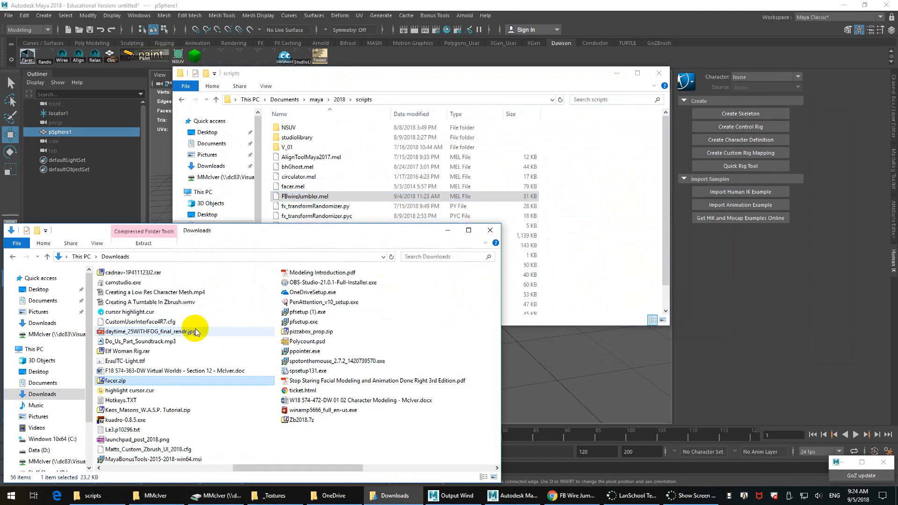
{"action": "double_click", "coordinate": [124, 381]}
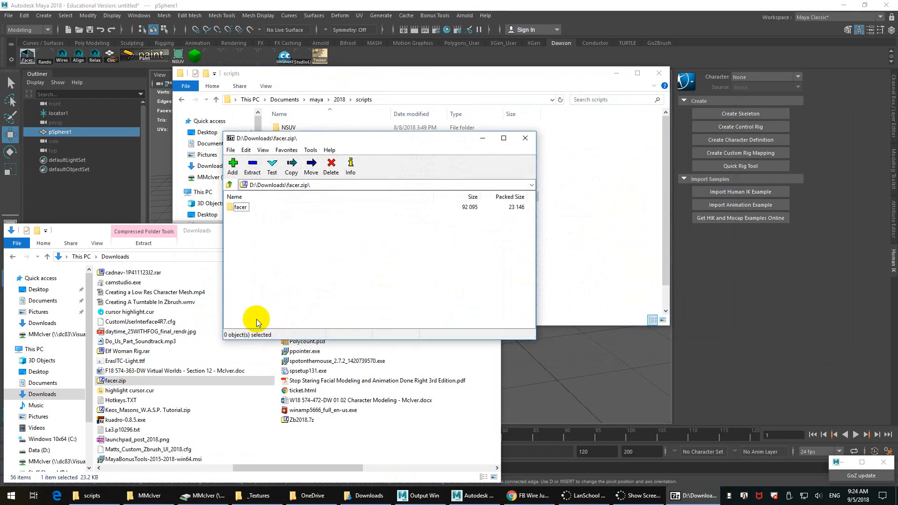
{"action": "double_click", "coordinate": [237, 207]}
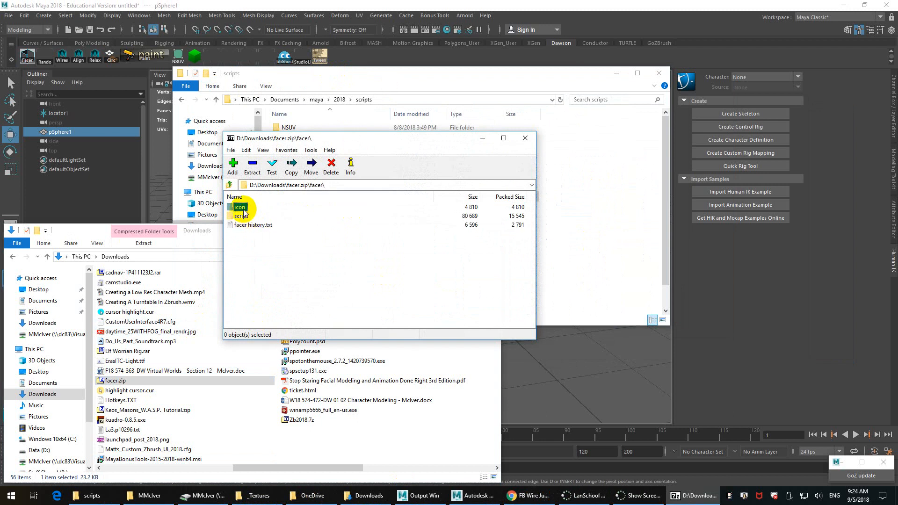
{"action": "left_click", "coordinate": [239, 207]}
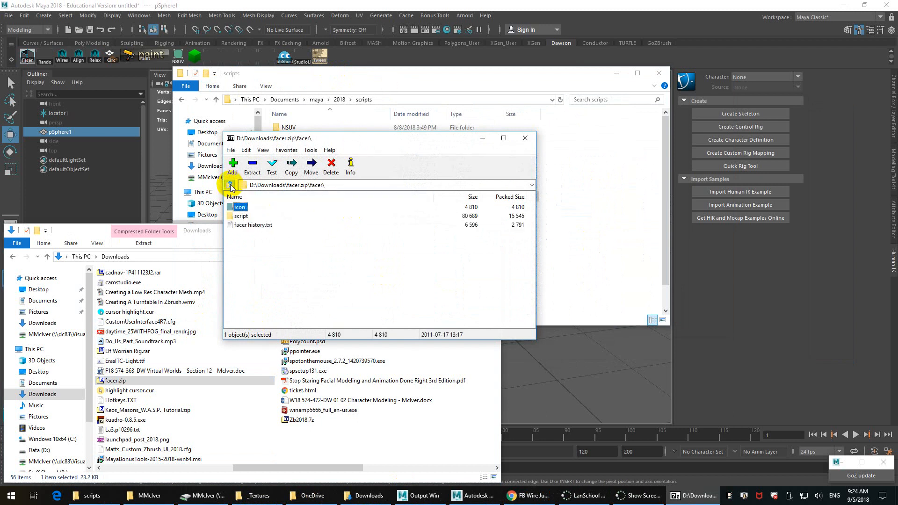
{"action": "double_click", "coordinate": [241, 216]}
{"action": "left_click_drag", "start_coordinate": [345, 139], "coordinate": [229, 224]}
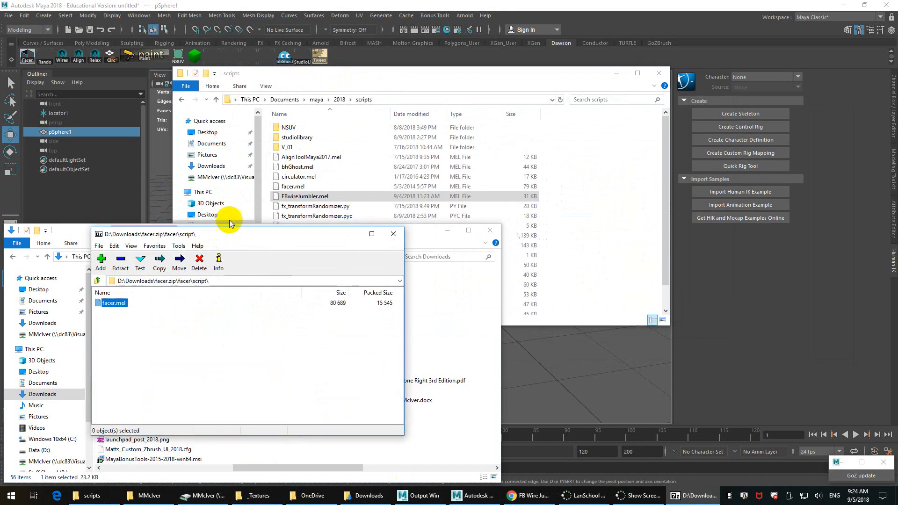
Step: Copy facer.mel from the archive into Documents\maya\2018\scripts, replacing the existing file
{"action": "left_click_drag", "start_coordinate": [377, 74], "coordinate": [479, 55]}
{"action": "left_click", "coordinate": [314, 125]}
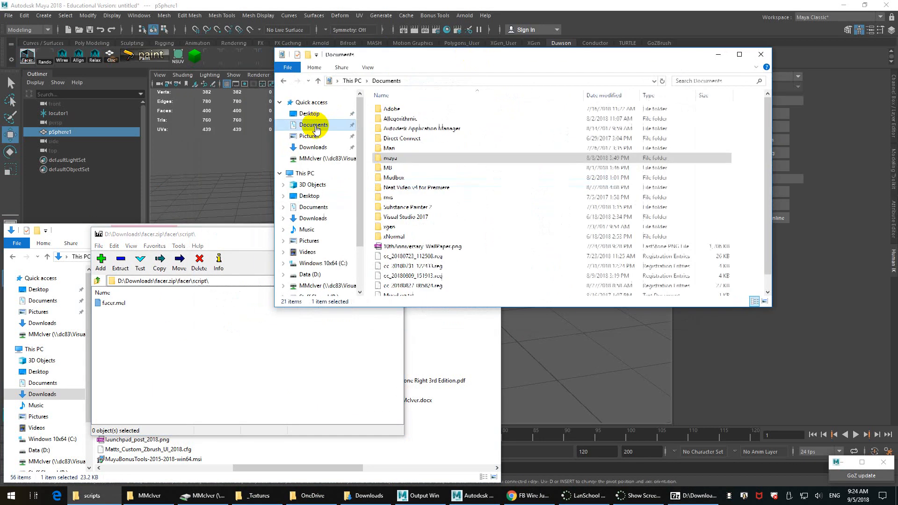
{"action": "double_click", "coordinate": [390, 159]}
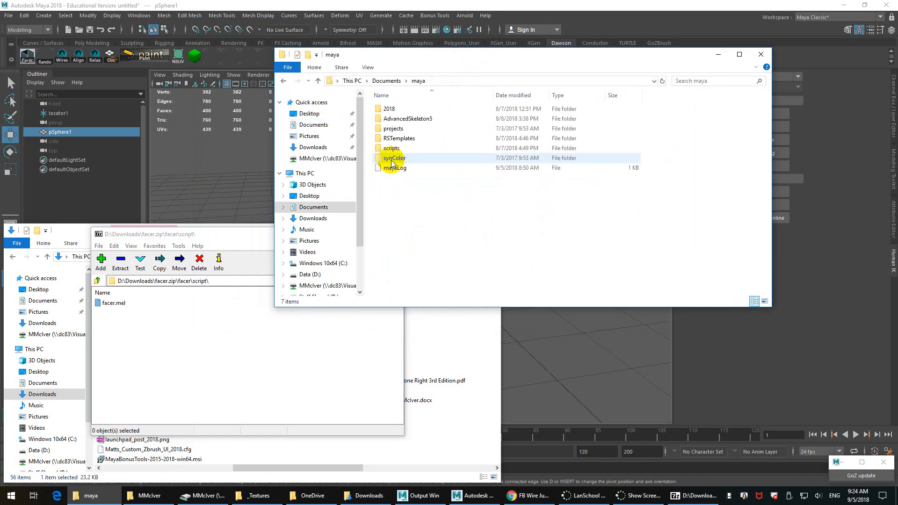
{"action": "double_click", "coordinate": [391, 111]}
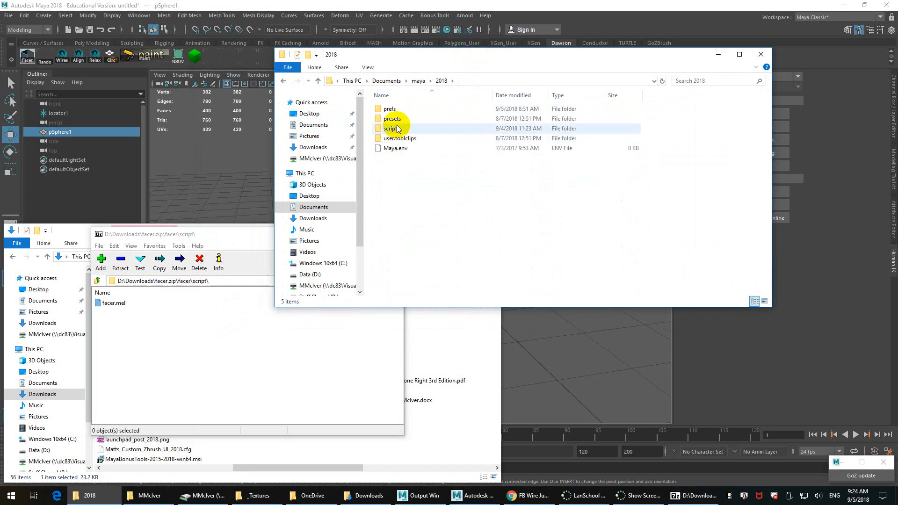
{"action": "double_click", "coordinate": [392, 129]}
{"action": "left_click_drag", "start_coordinate": [114, 303], "coordinate": [470, 246]}
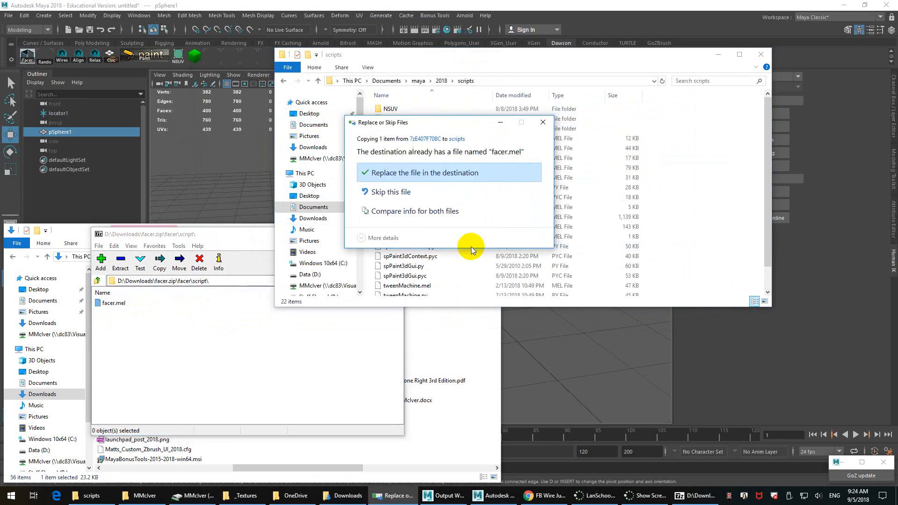
{"action": "left_click", "coordinate": [433, 179]}
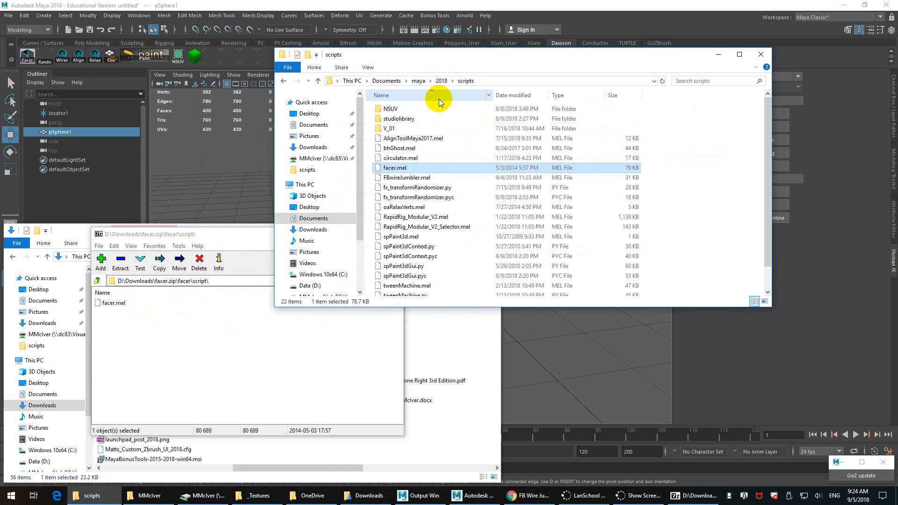
Step: Copy facer.png from the archive's icon folder into Documents\maya\2018\prefs\icons, replacing the existing file
{"action": "left_click", "coordinate": [438, 81]}
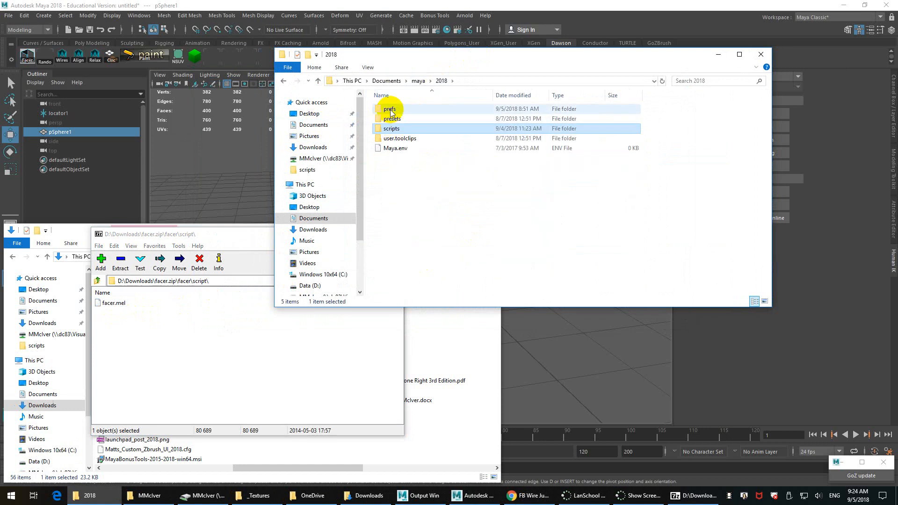
{"action": "double_click", "coordinate": [390, 109]}
{"action": "double_click", "coordinate": [390, 119]}
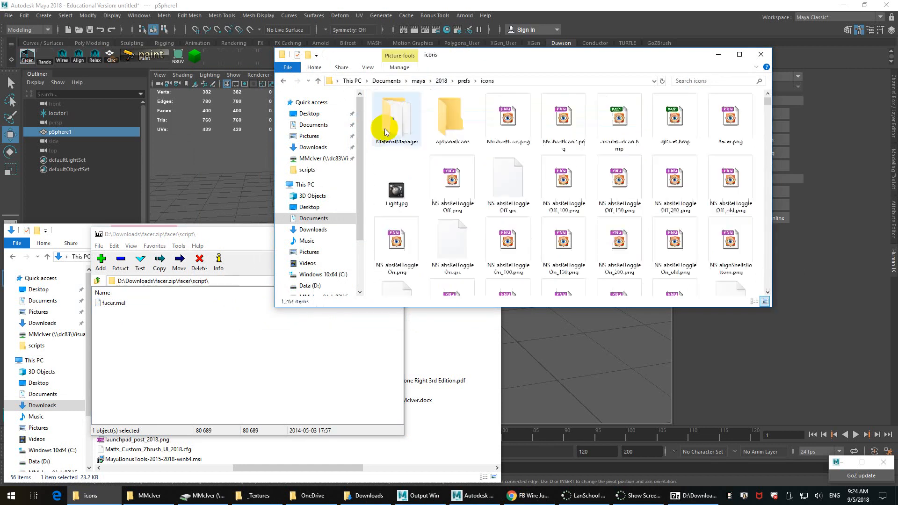
{"action": "left_click", "coordinate": [97, 280]}
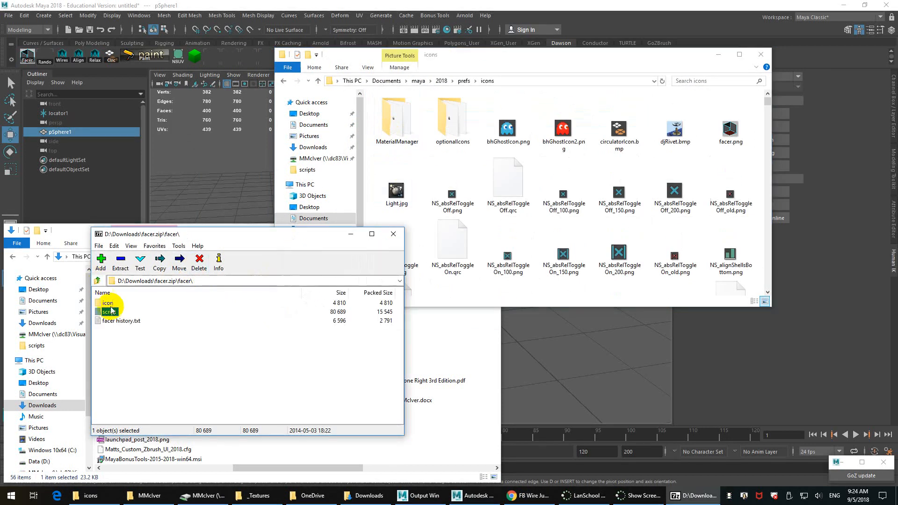
{"action": "double_click", "coordinate": [108, 304]}
{"action": "left_click_drag", "start_coordinate": [110, 304], "coordinate": [556, 246]}
{"action": "left_click", "coordinate": [417, 173]}
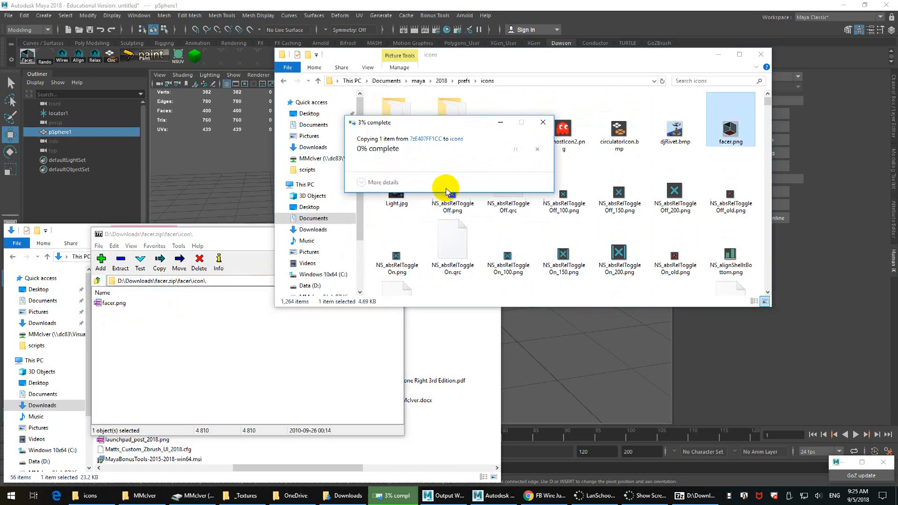
Step: Close the icons folder and facer.zip archive windows, and go to Documents\maya\2018\scripts
{"action": "left_click", "coordinate": [760, 54]}
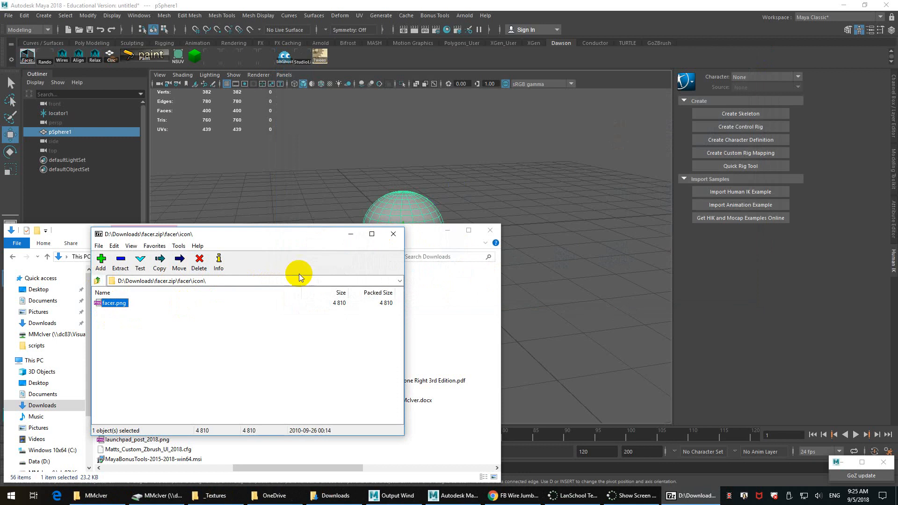
{"action": "left_click", "coordinate": [393, 234]}
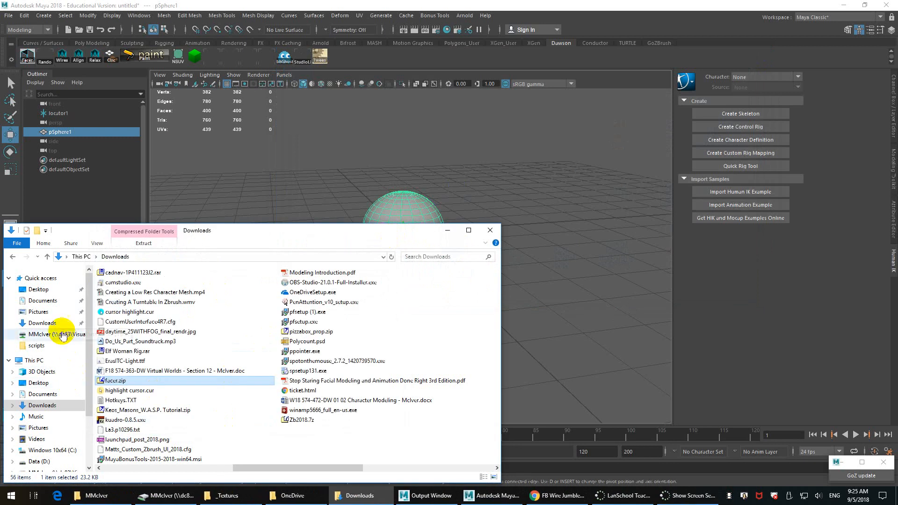
{"action": "left_click", "coordinate": [45, 302]}
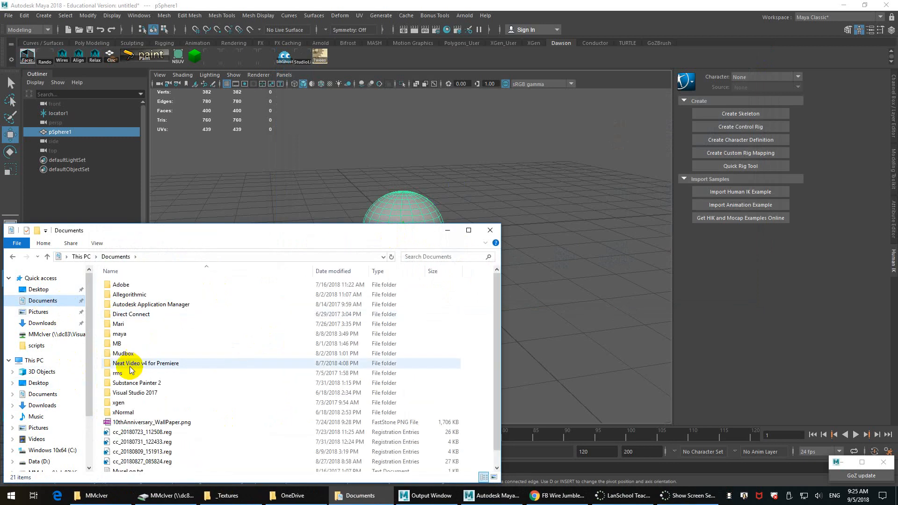
{"action": "double_click", "coordinate": [123, 332]}
{"action": "double_click", "coordinate": [122, 286]}
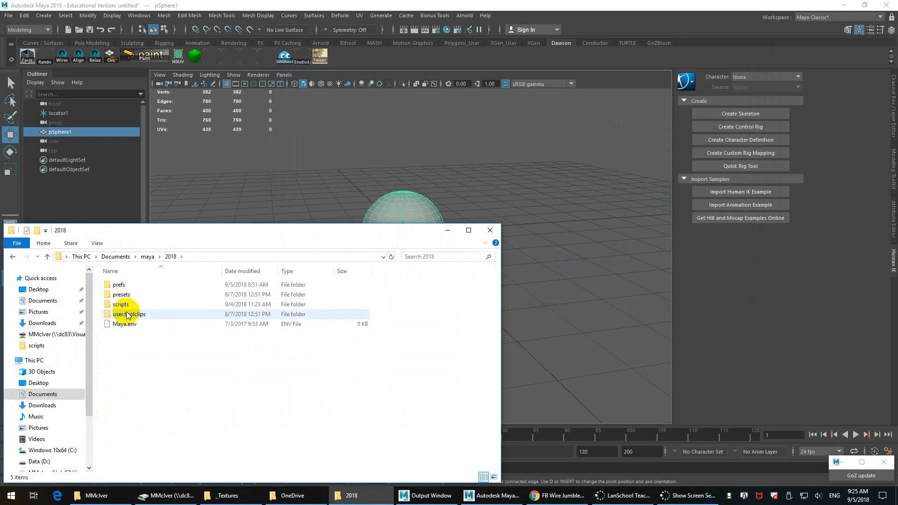
{"action": "double_click", "coordinate": [123, 303]}
Step: Locate facer.mel in the scripts folder and check its exact file name
{"action": "left_click", "coordinate": [136, 402]}
{"action": "scroll", "coordinate": [123, 395], "scroll_direction": "down", "scroll_amount": 1}
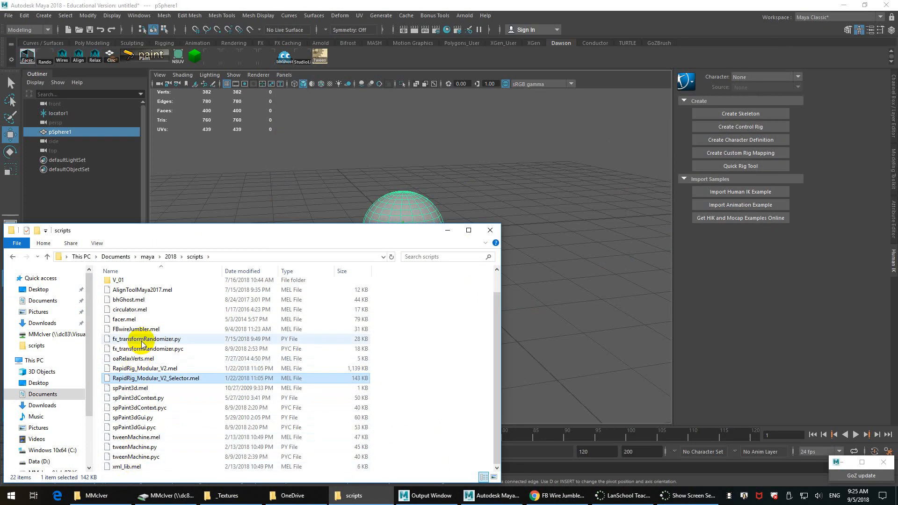
{"action": "left_click", "coordinate": [126, 320]}
{"action": "left_click", "coordinate": [134, 321]}
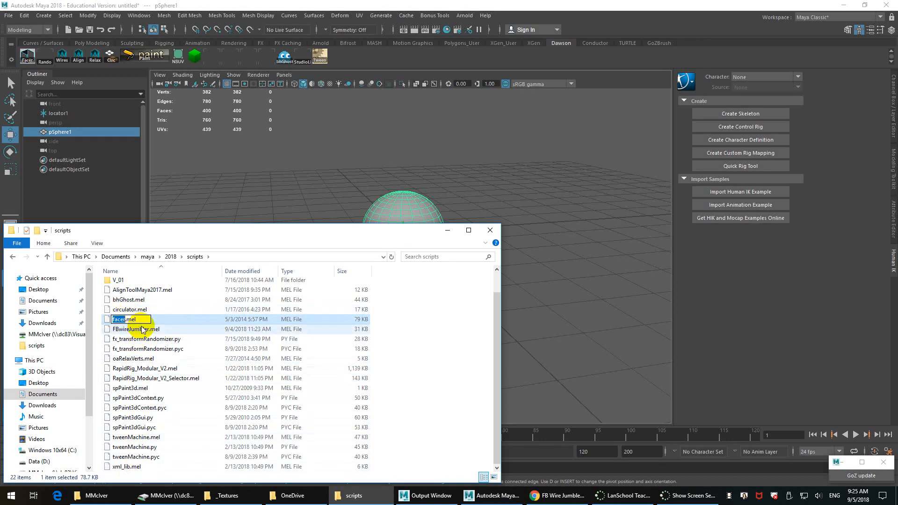
{"action": "left_click", "coordinate": [172, 329]}
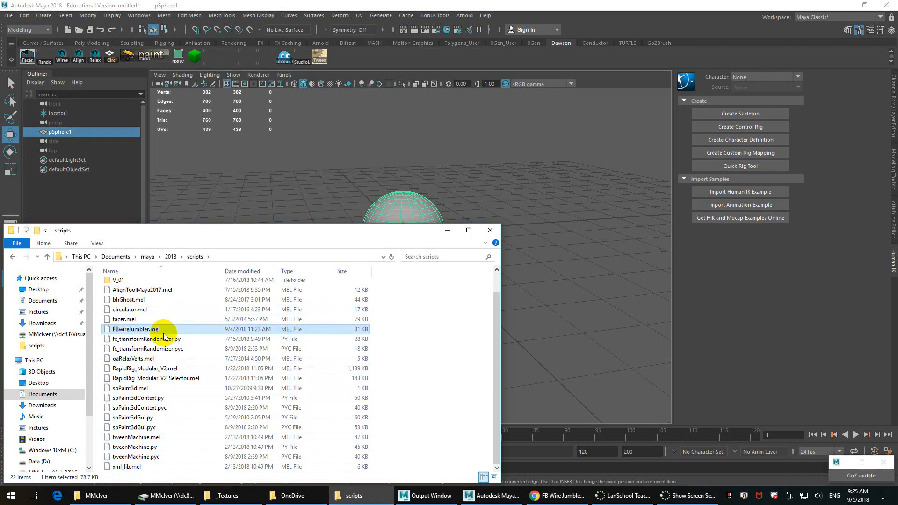
Step: In Maya's Script Editor, replace the MEL command with facer; and run it, placing The Facer window clear of the shelf
{"action": "left_click", "coordinate": [845, 397]}
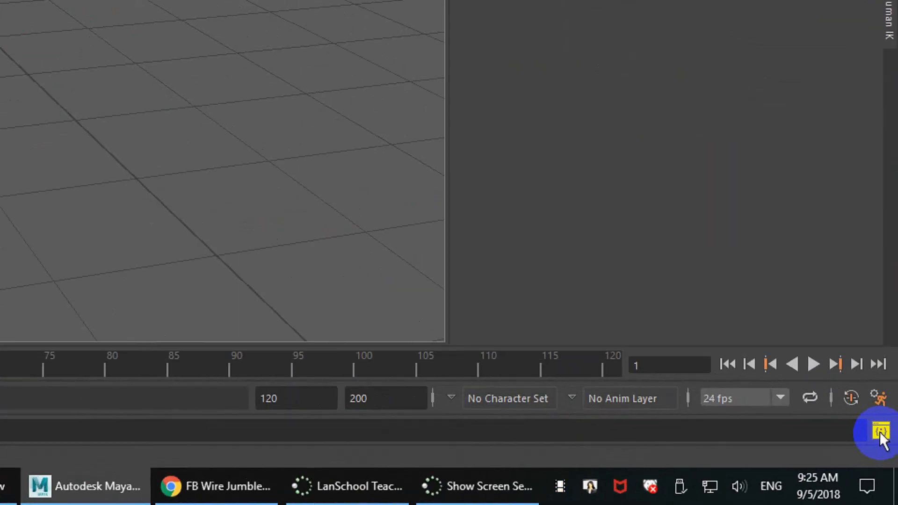
{"action": "left_click", "coordinate": [879, 434]}
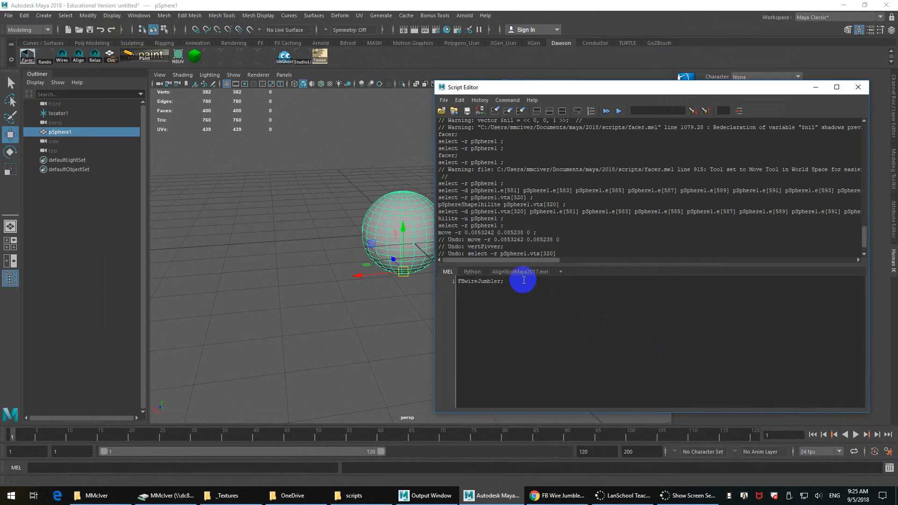
{"action": "left_click_drag", "start_coordinate": [524, 281], "coordinate": [443, 283]}
{"action": "type", "text": "facer;"}
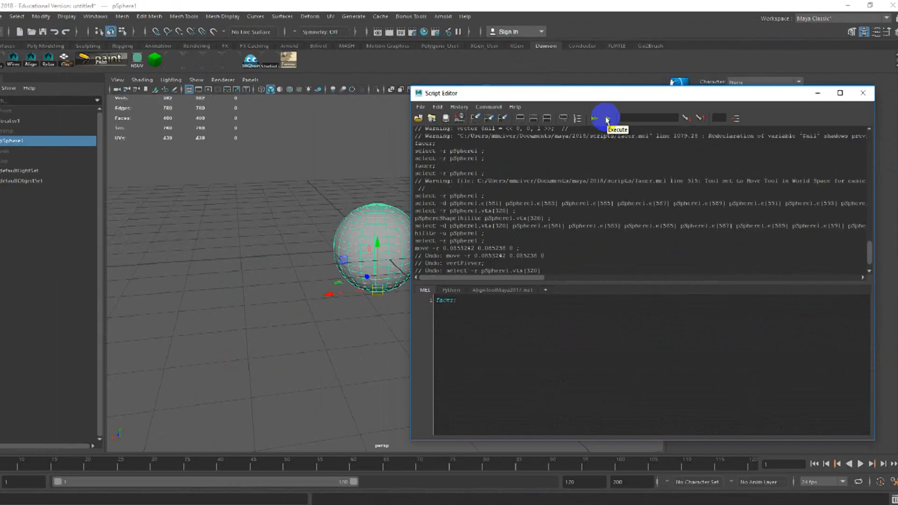
{"action": "left_click", "coordinate": [446, 218]}
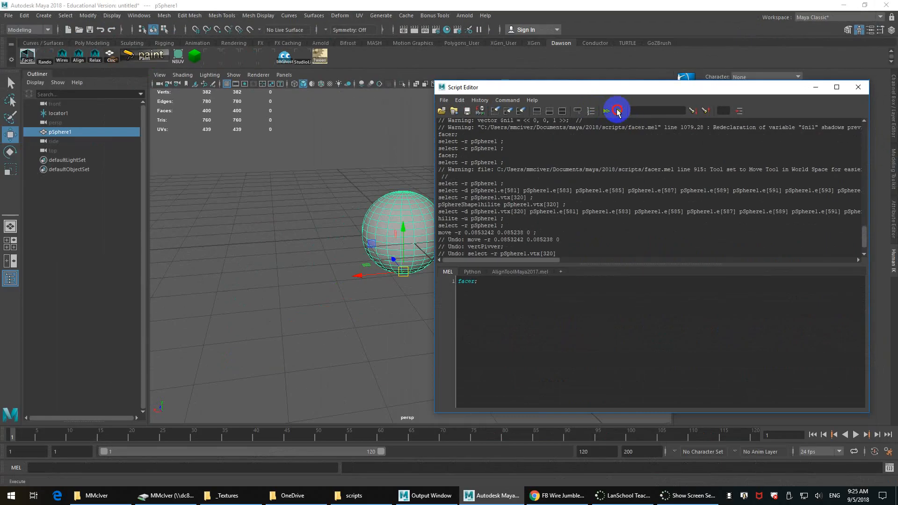
{"action": "left_click", "coordinate": [112, 51]}
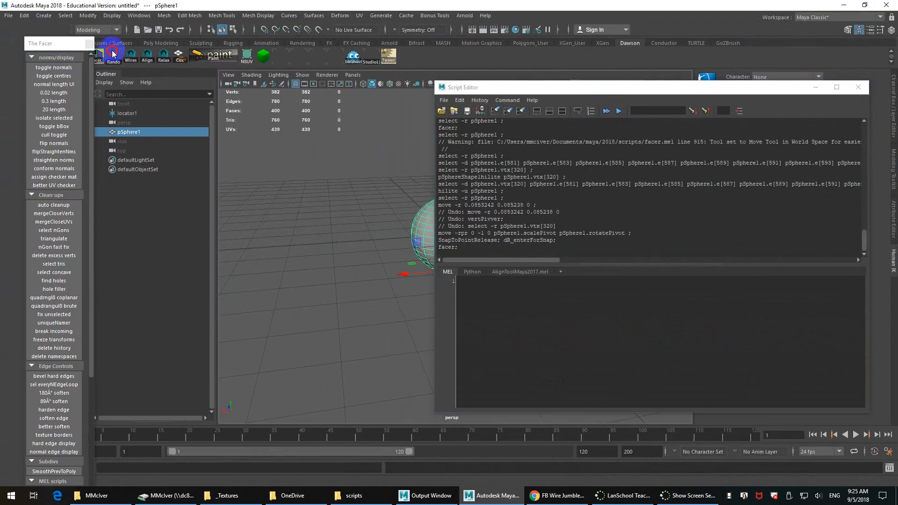
{"action": "left_click_drag", "start_coordinate": [112, 51], "coordinate": [163, 44]}
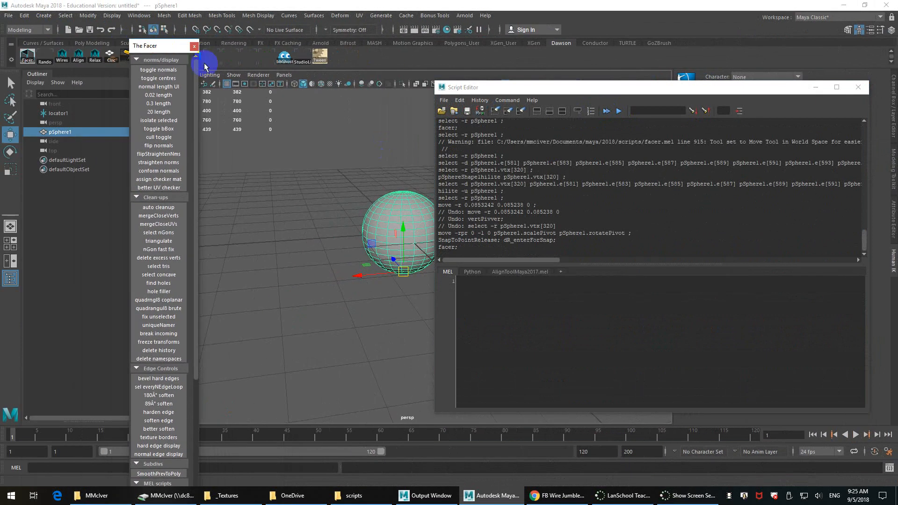
Step: Enter facer; in the Script Editor again and save it to the Dawson shelf as a button named Facer
{"action": "left_click", "coordinate": [502, 286]}
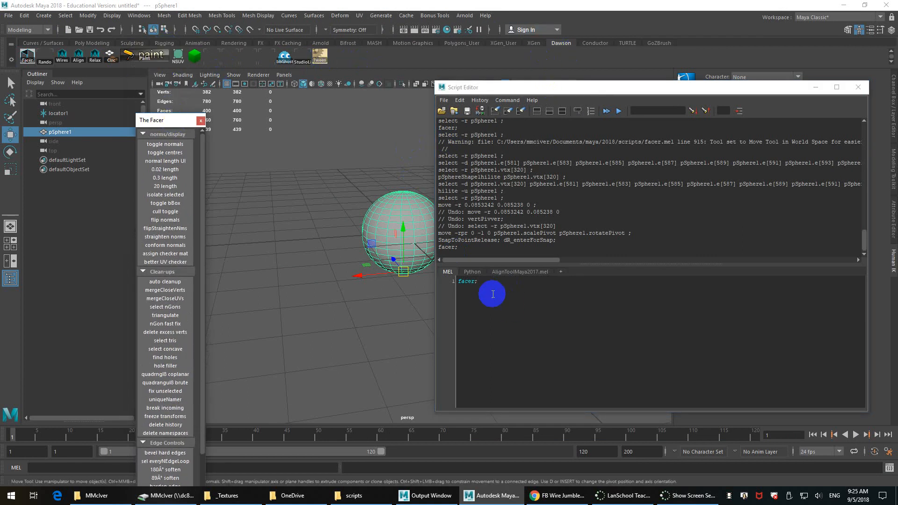
{"action": "left_click_drag", "start_coordinate": [489, 281], "coordinate": [457, 281]}
{"action": "left_click", "coordinate": [444, 101]}
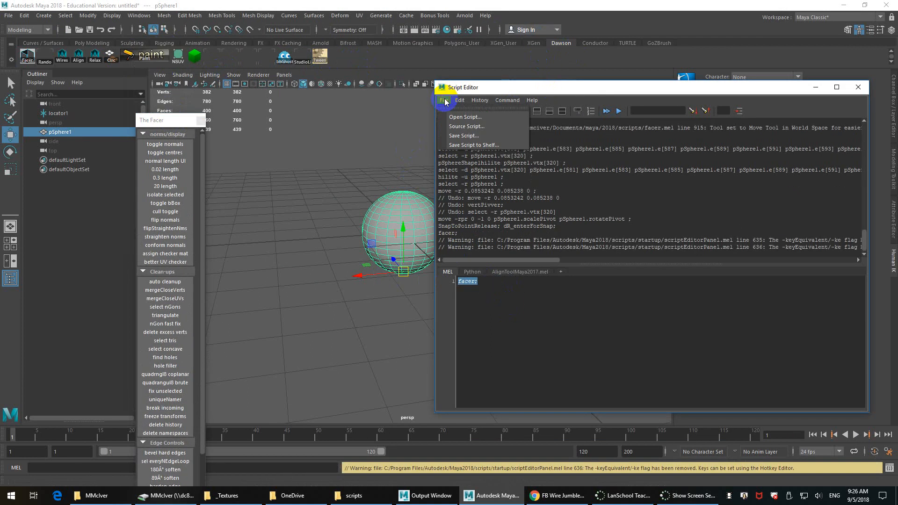
{"action": "left_click", "coordinate": [462, 146]}
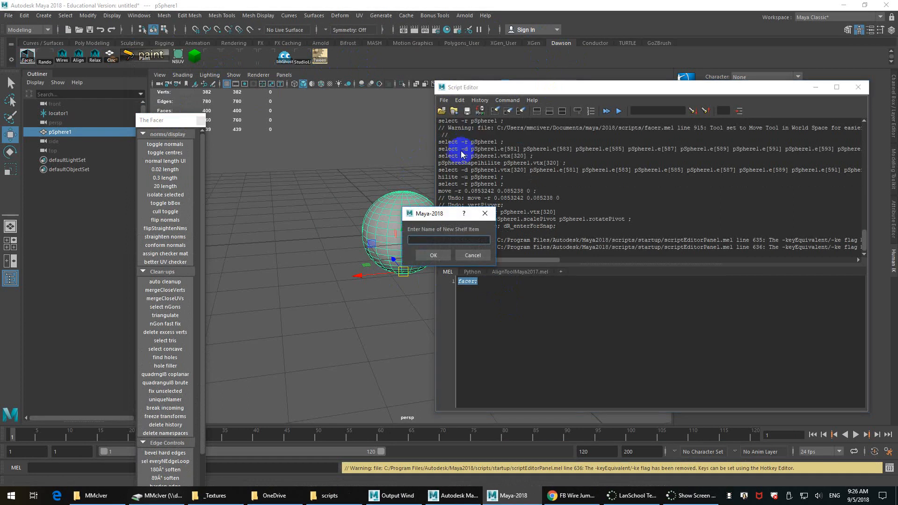
{"action": "type", "text": "Facer"}
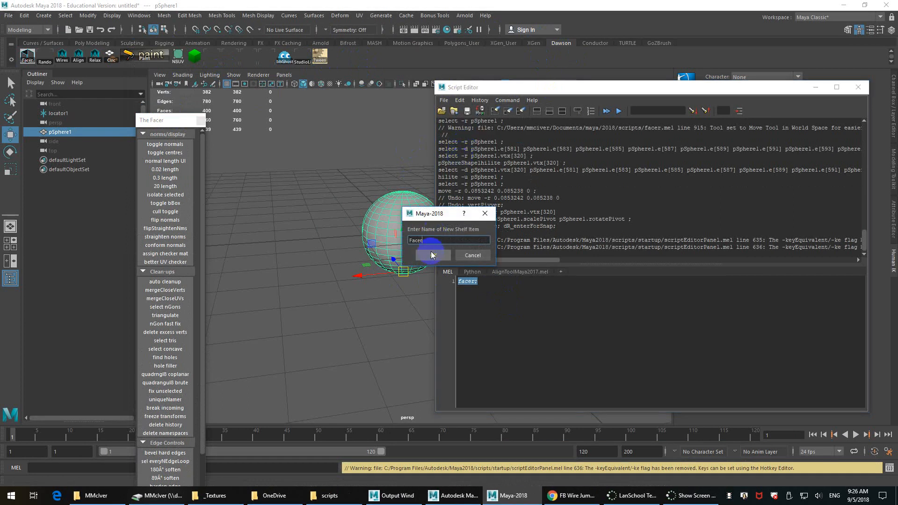
{"action": "left_click", "coordinate": [433, 255]}
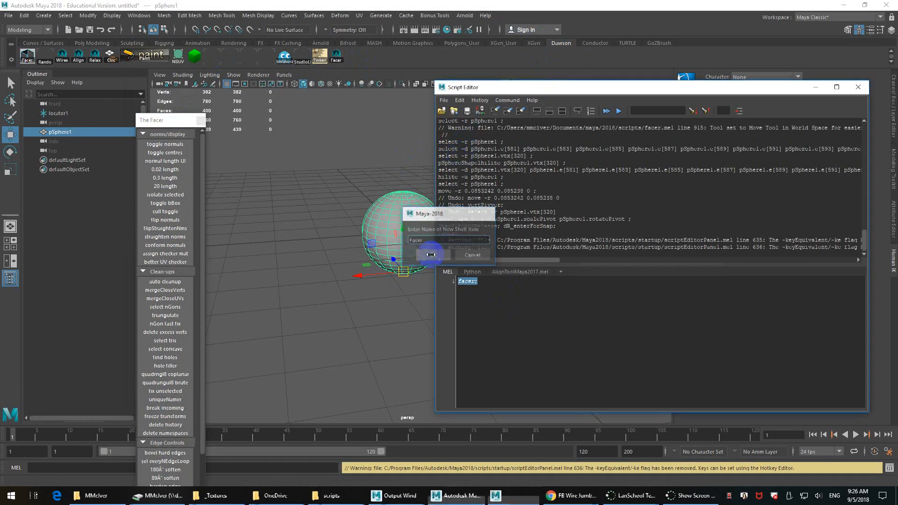
Step: Assign facer.png from prefs\icons as the new Facer shelf button's icon and save all shelves
{"action": "right_click", "coordinate": [338, 54]}
{"action": "left_click", "coordinate": [353, 71]}
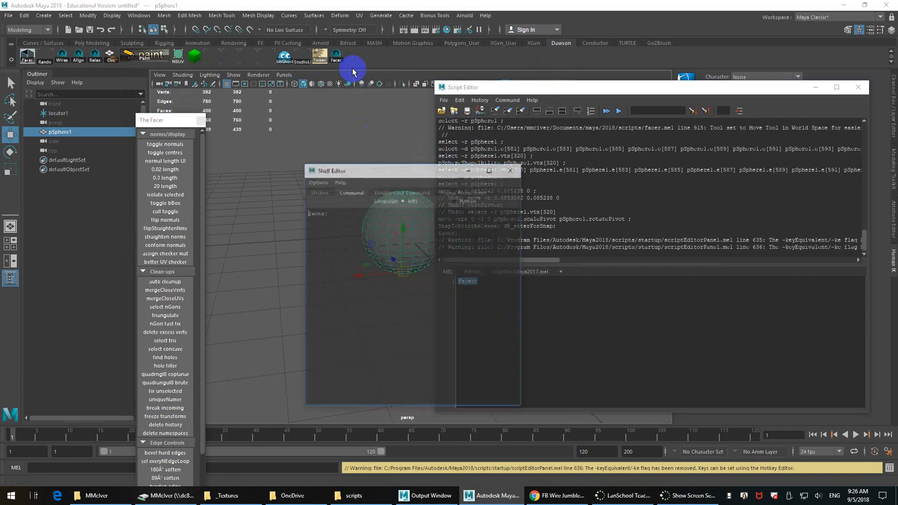
{"action": "left_click", "coordinate": [316, 192]}
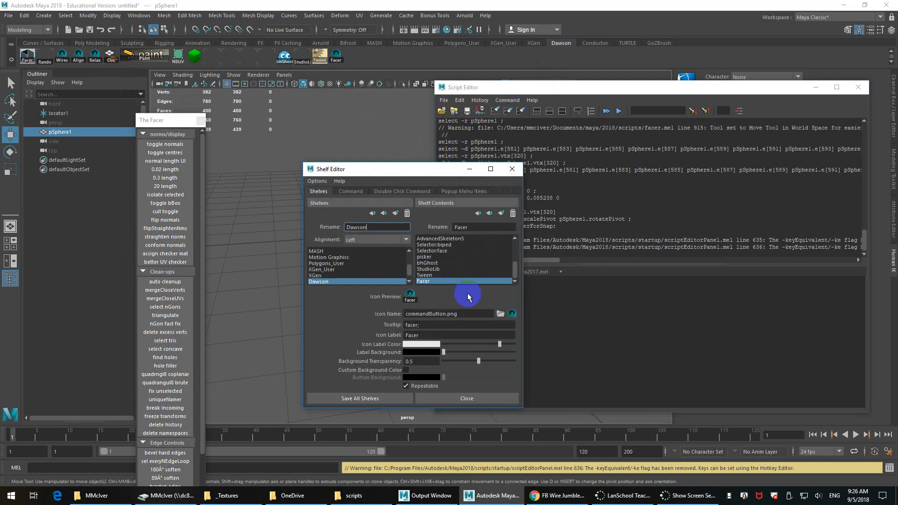
{"action": "left_click", "coordinate": [499, 313]}
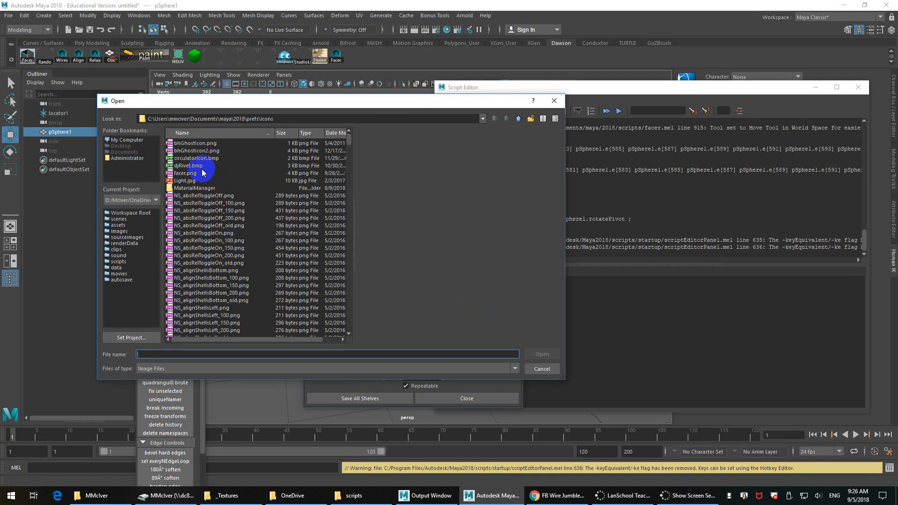
{"action": "left_click", "coordinate": [194, 179]}
{"action": "left_click", "coordinate": [195, 176]}
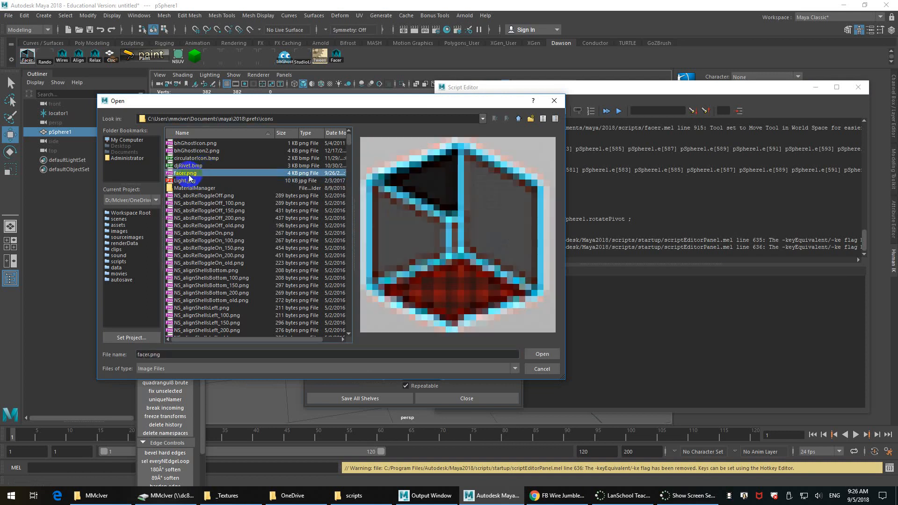
{"action": "double_click", "coordinate": [189, 177]}
{"action": "left_click", "coordinate": [367, 398]}
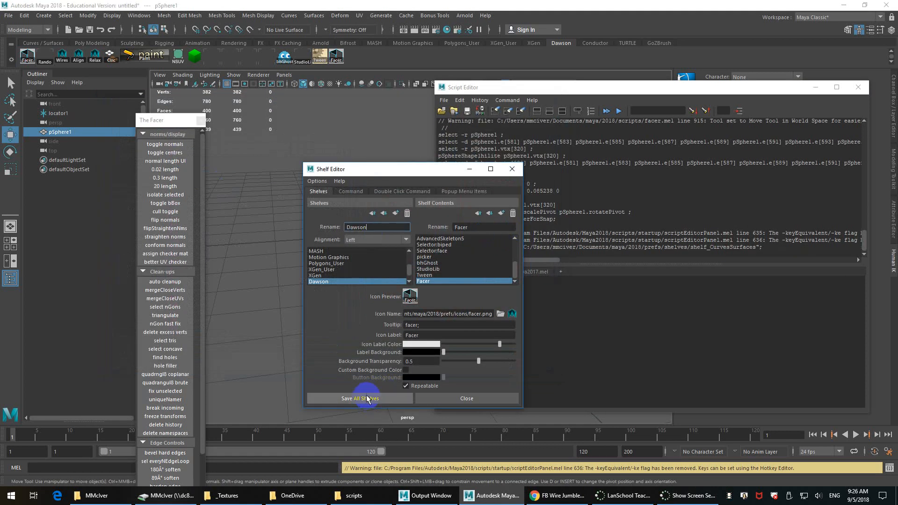
Step: Delete the newly added duplicate Facer button from the Dawson shelf, and close the Script Editor and The Facer windows
{"action": "left_click", "coordinate": [336, 57]}
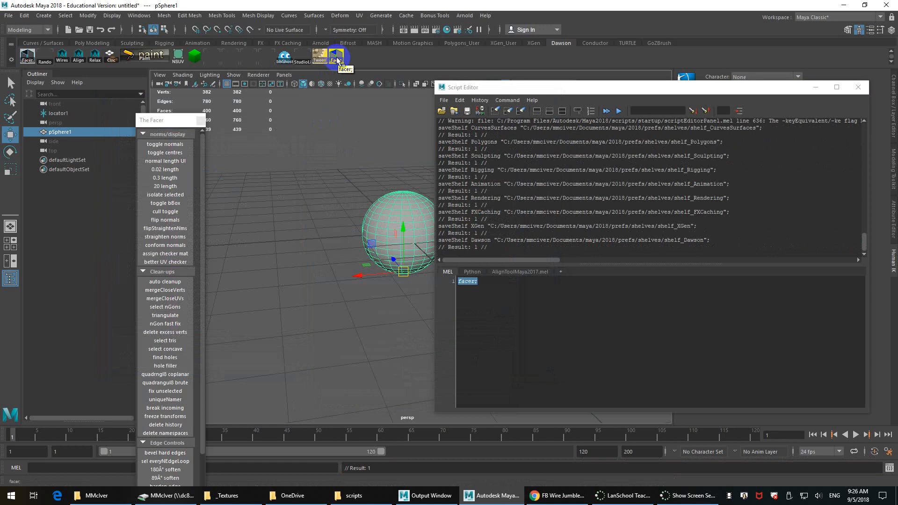
{"action": "right_click", "coordinate": [337, 61]}
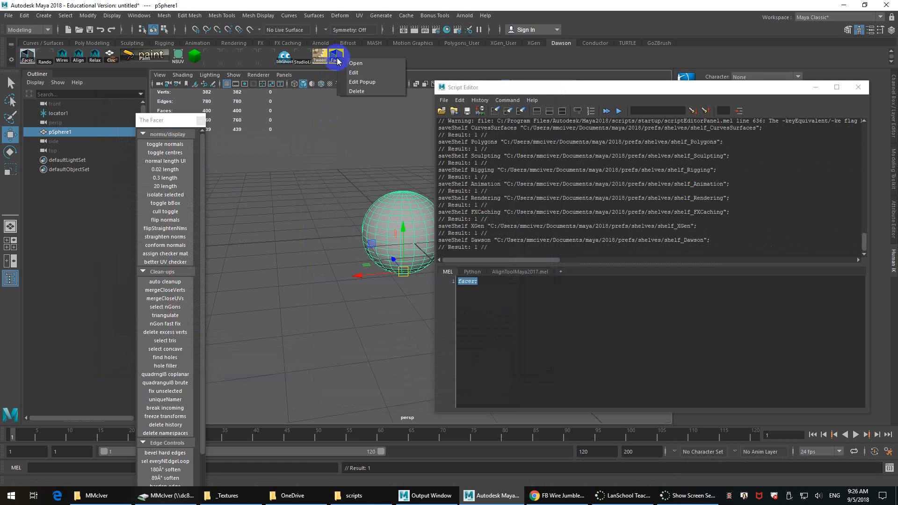
{"action": "left_click", "coordinate": [357, 91]}
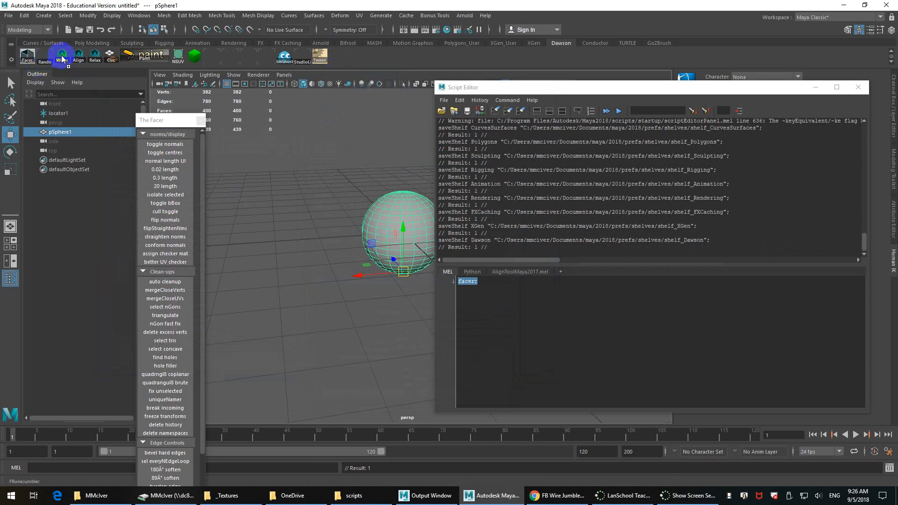
{"action": "mouse_move", "coordinate": [62, 57]}
{"action": "middle_mouse_down"}
{"action": "mouse_move", "coordinate": [329, 58]}
{"action": "mouse_move", "coordinate": [61, 59]}
{"action": "middle_mouse_up"}
{"action": "left_click", "coordinate": [857, 87]}
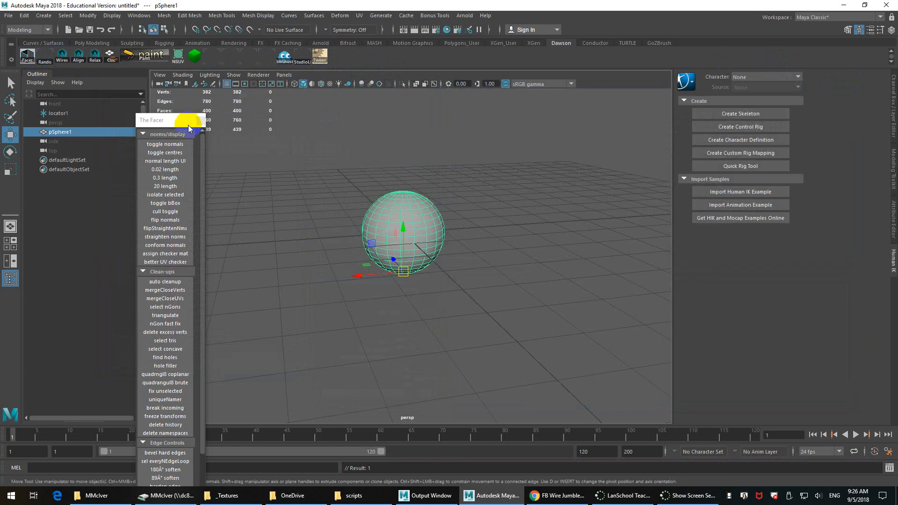
{"action": "left_click", "coordinate": [201, 120]}
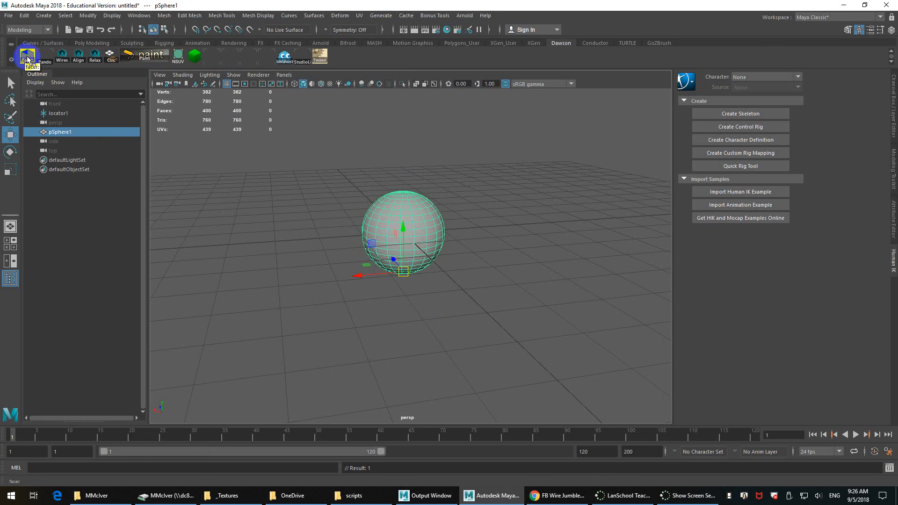
Step: Inspect the MEL command stored in the original Facer shelf button and close the Shelf Editor
{"action": "right_click", "coordinate": [27, 58]}
{"action": "left_click", "coordinate": [44, 74]}
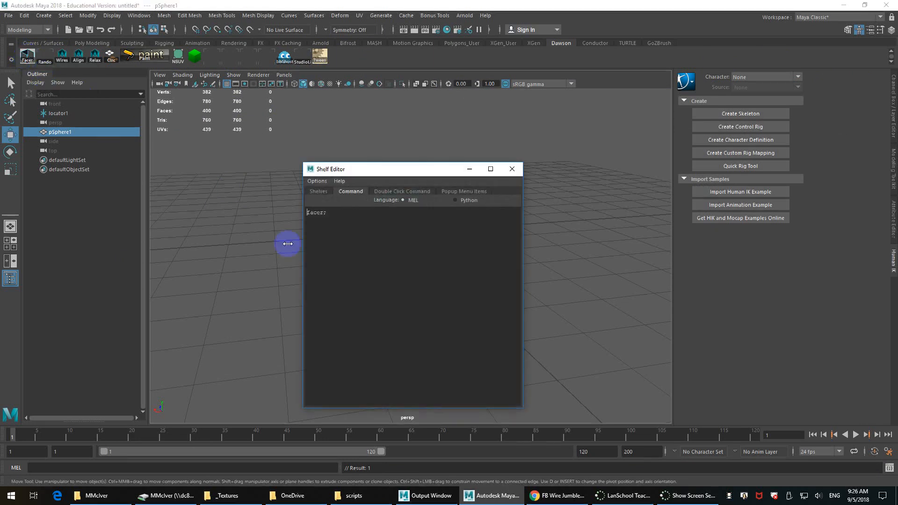
{"action": "left_click", "coordinate": [332, 216]}
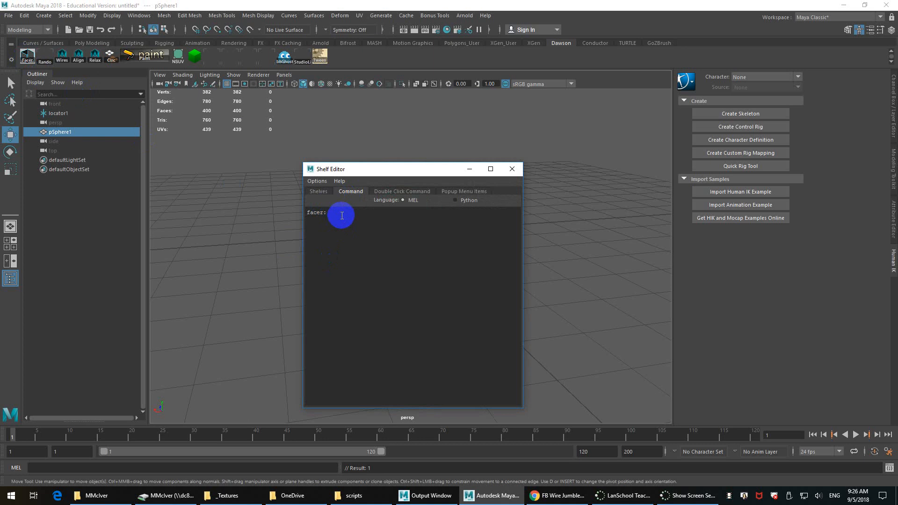
{"action": "left_click", "coordinate": [323, 214]}
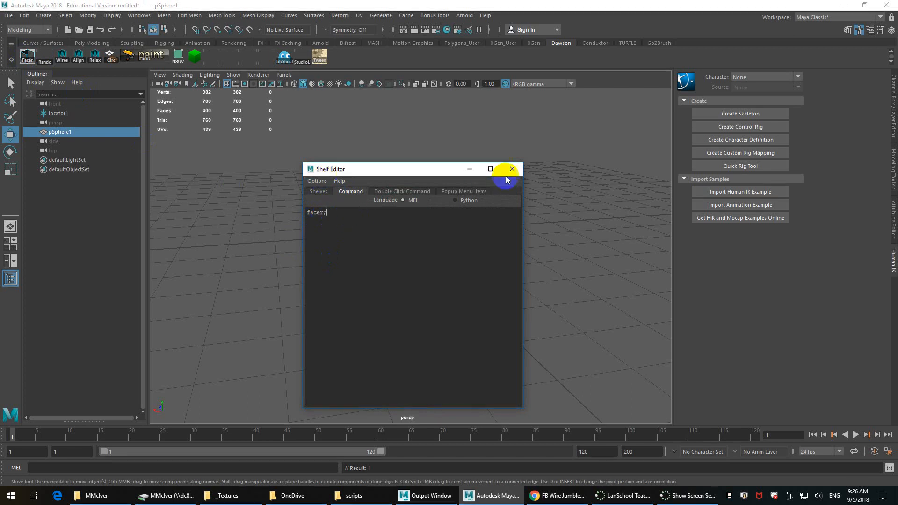
{"action": "left_click", "coordinate": [512, 169]}
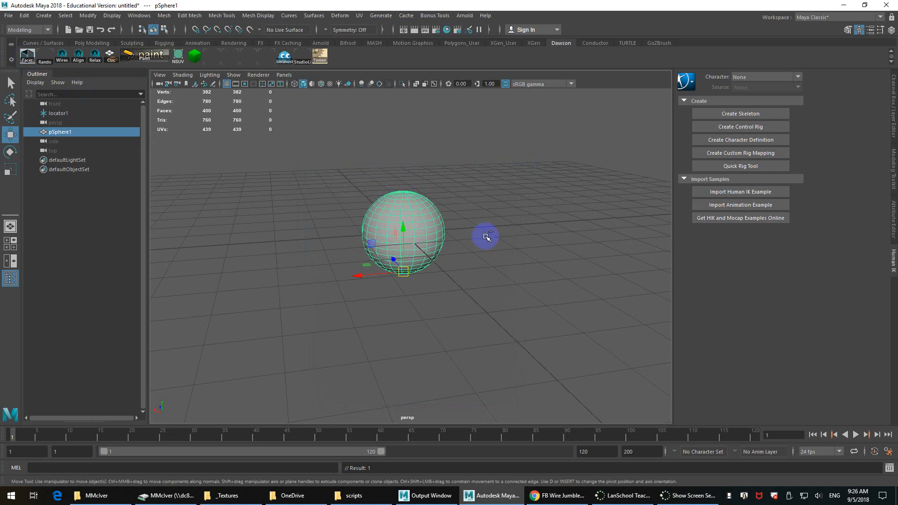
Step: Delete the existing sphere and create a new polygon sphere at the origin
{"action": "key", "text": "ctrl+z"}
{"action": "right_click_drag", "start_coordinate": [401, 205], "coordinate": [442, 214]}
{"action": "key", "text": "Delete"}
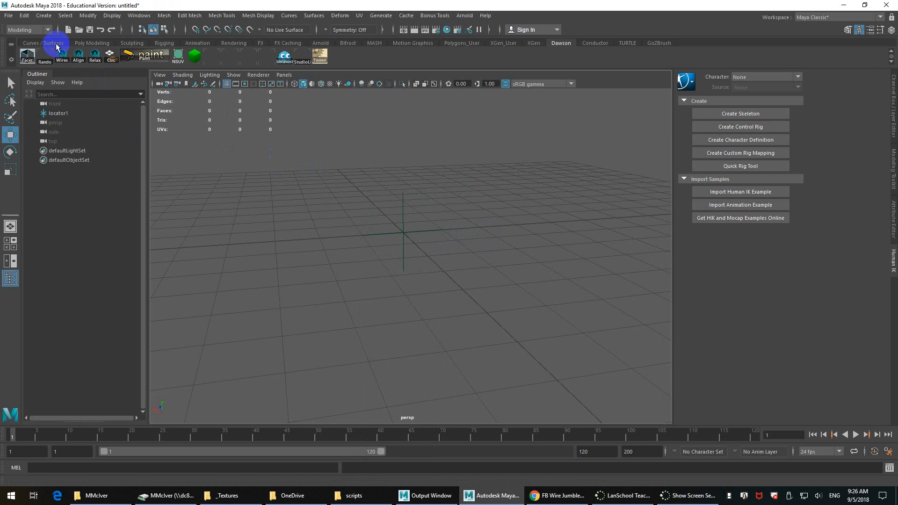
{"action": "left_click", "coordinate": [92, 42]}
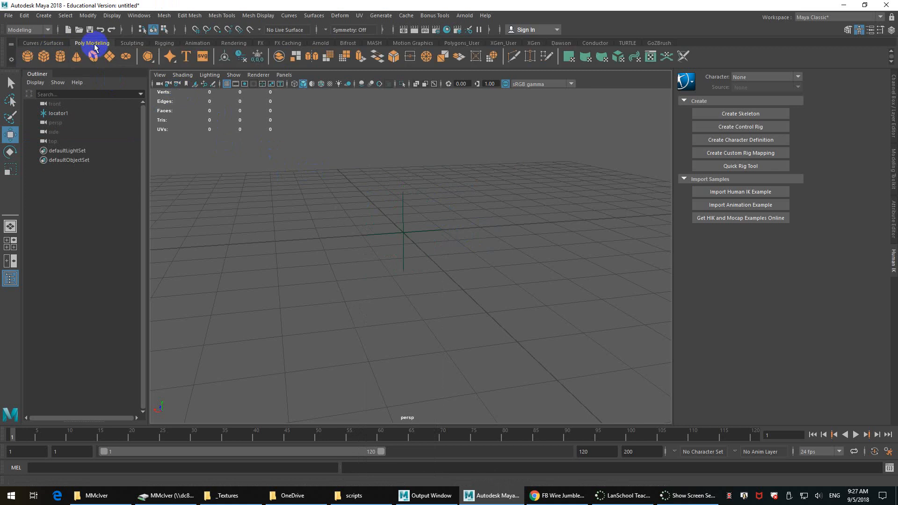
{"action": "left_click", "coordinate": [27, 56]}
{"action": "left_click_drag", "start_coordinate": [388, 248], "coordinate": [403, 261], "text": "alt"}
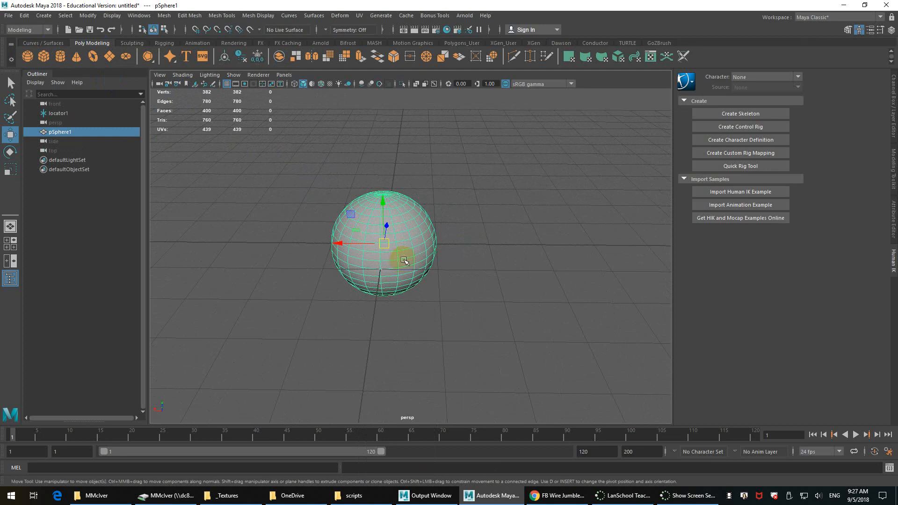
Step: Delete the faces of the sphere's lower half, leaving a dome, and return to object mode
{"action": "scroll", "coordinate": [403, 250], "scroll_direction": "up", "scroll_amount": 5}
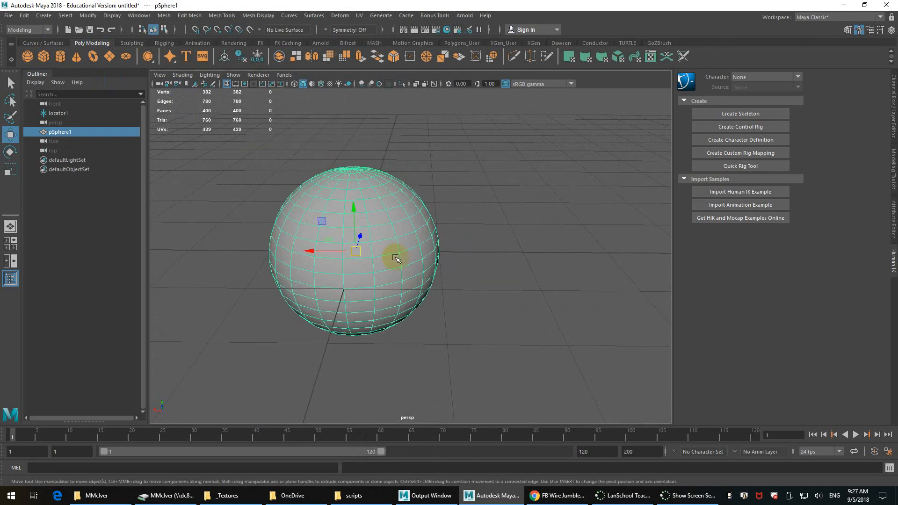
{"action": "scroll", "coordinate": [396, 258], "scroll_direction": "down", "scroll_amount": 3}
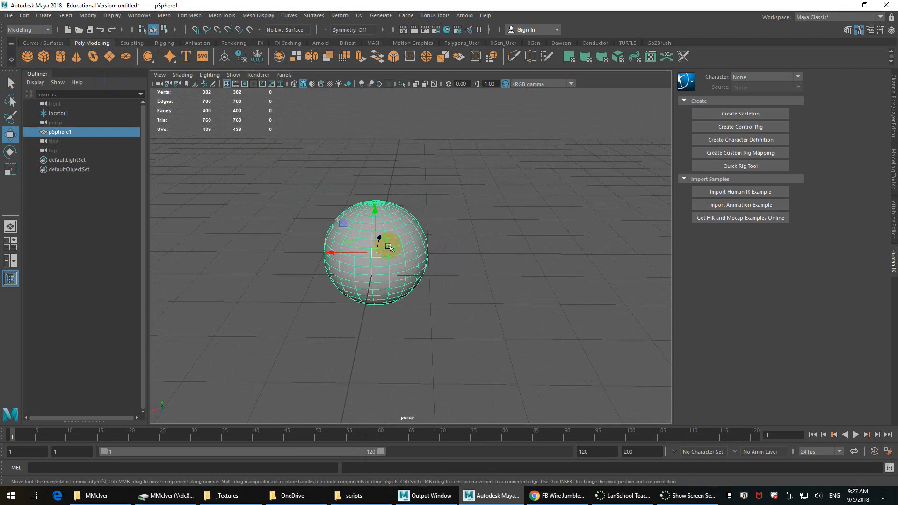
{"action": "right_click", "coordinate": [392, 231]}
{"action": "left_click", "coordinate": [392, 252]}
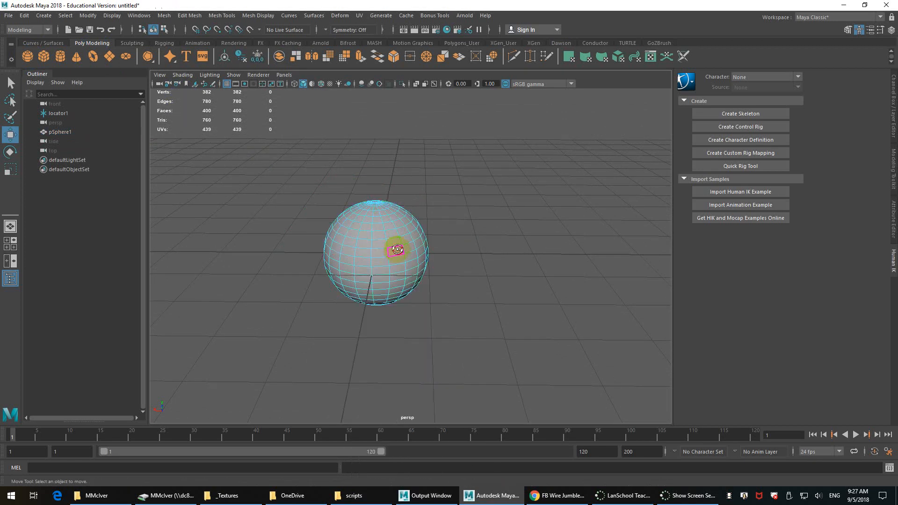
{"action": "left_click_drag", "start_coordinate": [400, 226], "coordinate": [314, 240], "text": "alt"}
{"action": "left_click_drag", "start_coordinate": [328, 241], "coordinate": [433, 242], "text": "alt"}
{"action": "right_click_drag", "start_coordinate": [432, 242], "coordinate": [470, 191], "text": "alt"}
{"action": "key", "text": "ctrl+shift+i"}
{"action": "key", "text": "Delete"}
{"action": "left_click_drag", "start_coordinate": [471, 191], "coordinate": [390, 245], "text": "alt"}
{"action": "right_click_drag", "start_coordinate": [390, 246], "coordinate": [428, 210]}
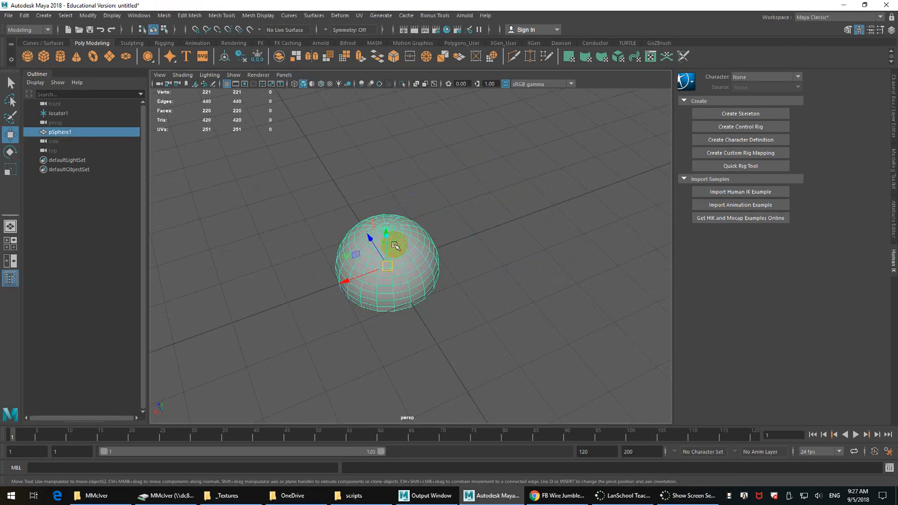
Step: Scale the dome down along its vertical axis into a flattened cap
{"action": "left_click_drag", "start_coordinate": [411, 244], "coordinate": [435, 239], "text": "alt"}
{"action": "key", "text": "r"}
{"action": "scroll", "coordinate": [421, 253], "scroll_direction": "up", "scroll_amount": 5}
Step: Select the open border edge loop around the dome's base and extrude it
{"action": "right_click_drag", "start_coordinate": [427, 219], "coordinate": [430, 198]}
{"action": "left_click_drag", "start_coordinate": [421, 260], "coordinate": [417, 260], "text": "alt"}
{"action": "double_click", "coordinate": [411, 283]}
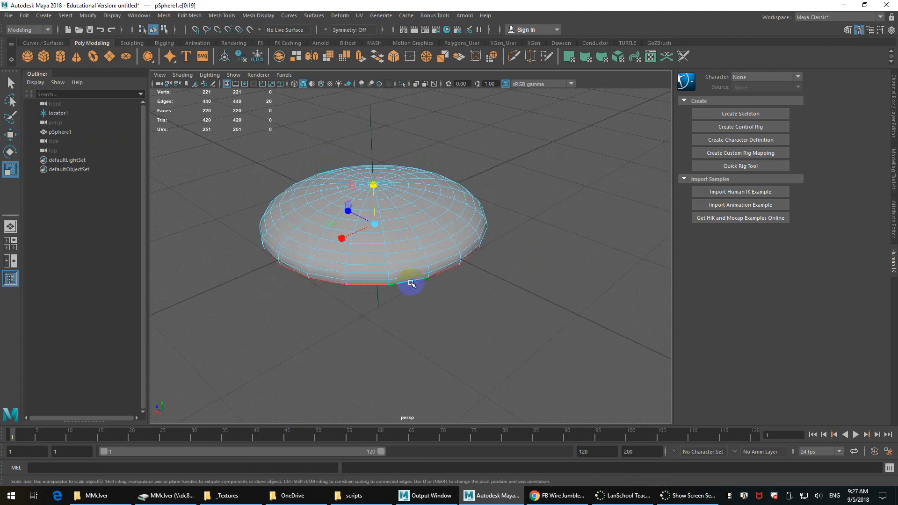
{"action": "key", "text": "ctrl+e"}
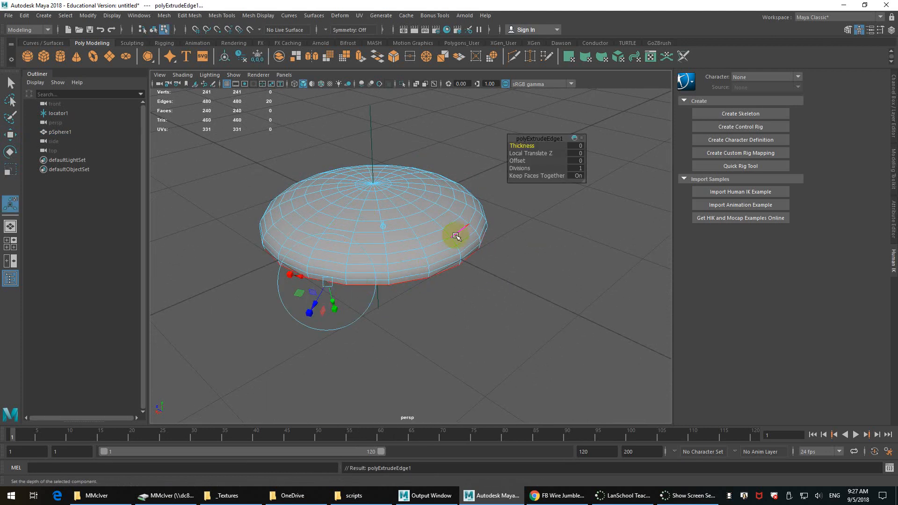
Step: Try an extrusion thickness of 0.9 on the border edges and undo that thickness change
{"action": "left_click_drag", "start_coordinate": [520, 144], "coordinate": [525, 144]}
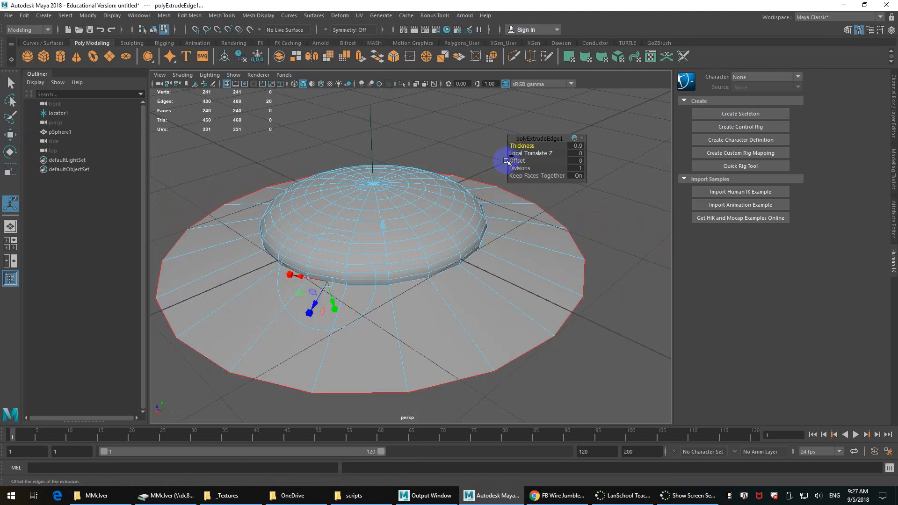
{"action": "key", "text": "ctrl+z"}
{"action": "left_click_drag", "start_coordinate": [421, 262], "coordinate": [297, 267], "text": "alt"}
{"action": "key", "text": "ctrl+z"}
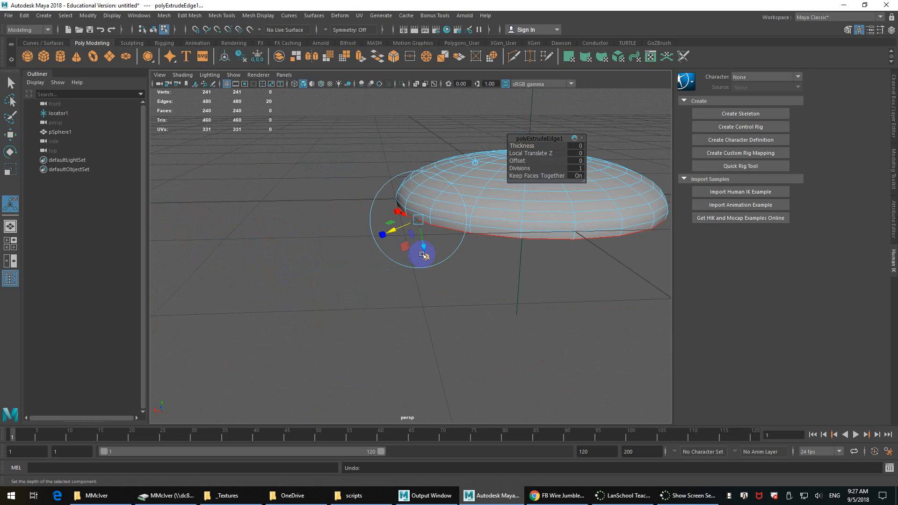
Step: Scale the extruded border outward into a flat rim, and extrude it again straight down as a vertical side wall
{"action": "key", "text": "r"}
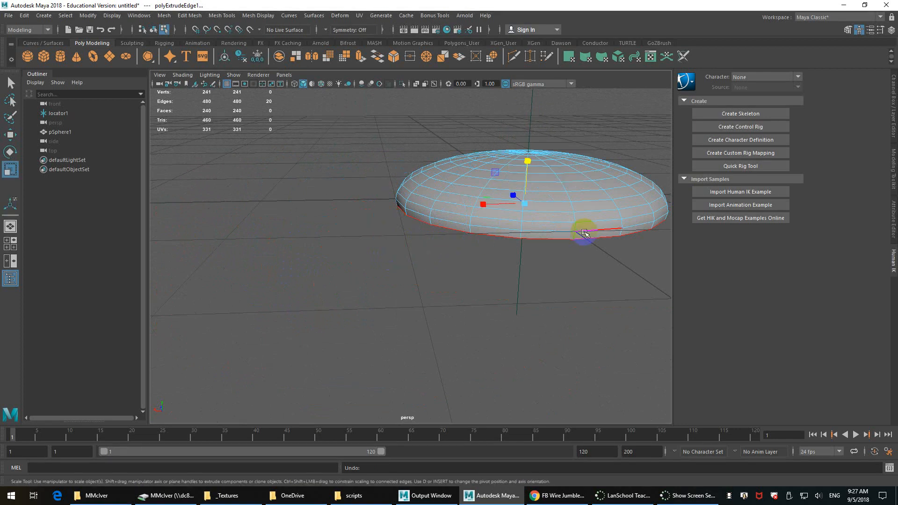
{"action": "left_click_drag", "start_coordinate": [582, 226], "coordinate": [422, 270], "text": "alt"}
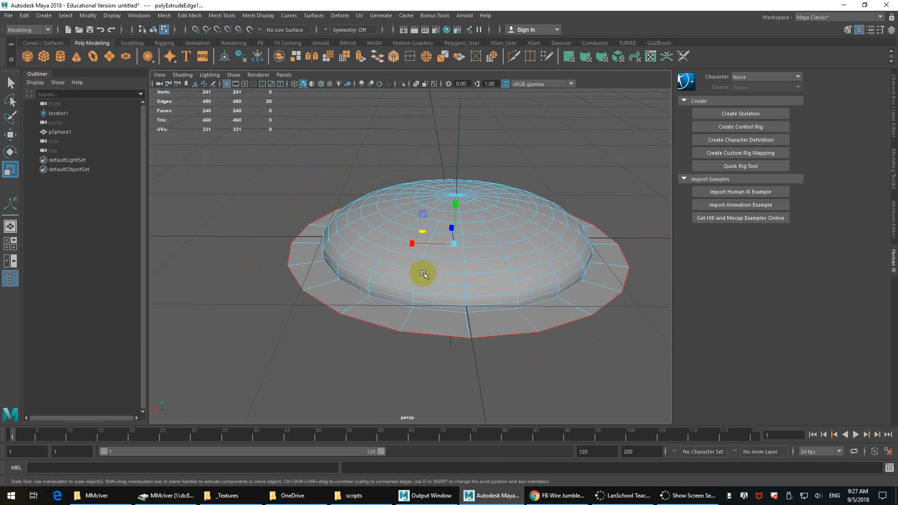
{"action": "key", "text": "ctrl+e"}
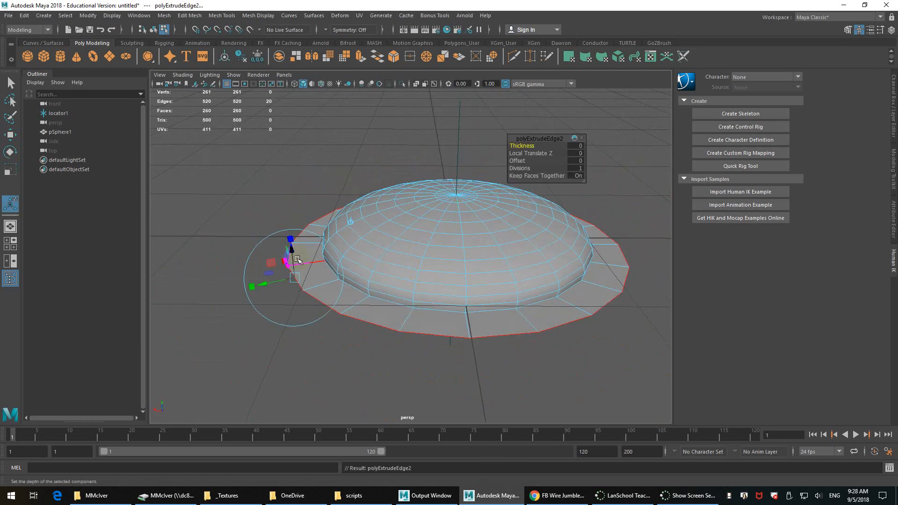
{"action": "left_click_drag", "start_coordinate": [302, 260], "coordinate": [303, 233], "text": "alt"}
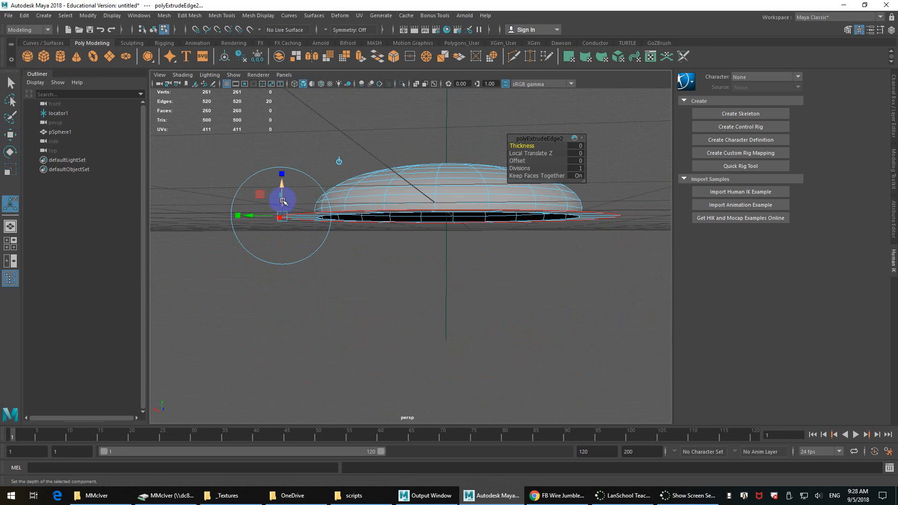
{"action": "key", "text": "w"}
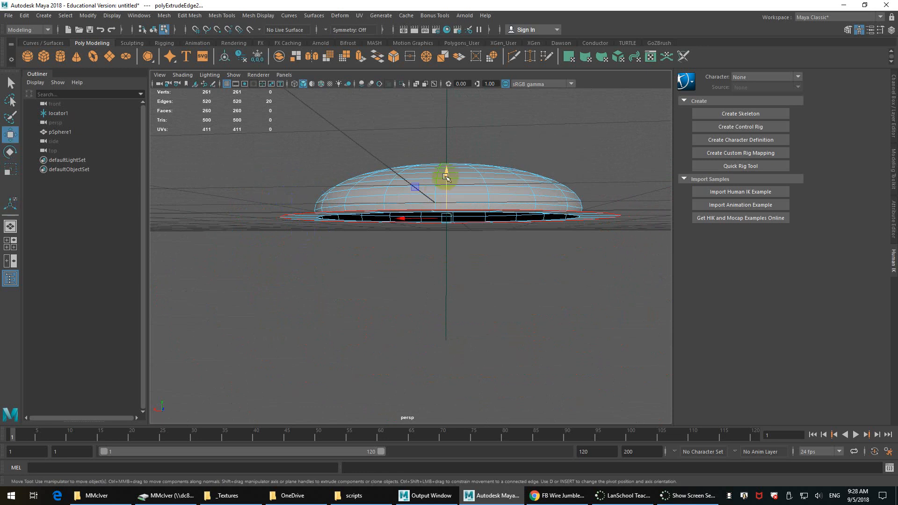
{"action": "left_click_drag", "start_coordinate": [444, 176], "coordinate": [540, 222]}
{"action": "scroll", "coordinate": [538, 221], "scroll_direction": "down", "scroll_amount": 2}
{"action": "right_click_drag", "start_coordinate": [494, 212], "coordinate": [517, 200]}
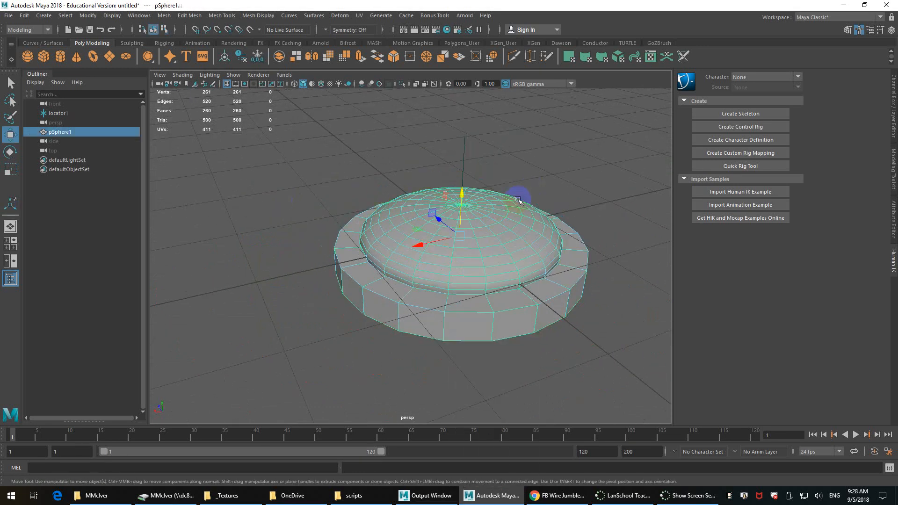
Step: Delete the locator at the origin
{"action": "left_click_drag", "start_coordinate": [481, 226], "coordinate": [469, 145], "text": "alt"}
{"action": "left_click", "coordinate": [405, 165]}
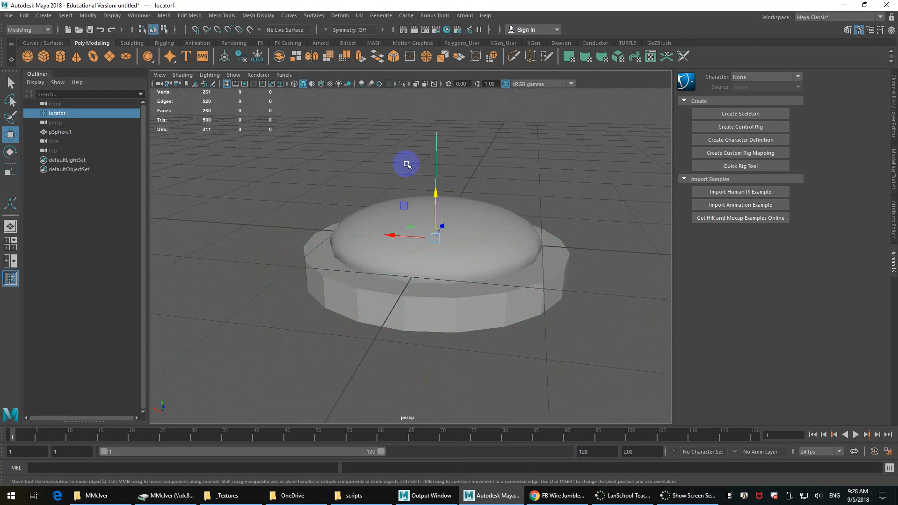
{"action": "key", "text": "Delete"}
Step: Select the dome mesh and show it close up in the front orthographic view
{"action": "left_click", "coordinate": [456, 235]}
{"action": "left_click_drag", "start_coordinate": [456, 235], "coordinate": [420, 223], "text": "alt"}
{"action": "scroll", "coordinate": [453, 224], "scroll_direction": "up", "scroll_amount": 3}
{"action": "scroll", "coordinate": [439, 219], "scroll_direction": "down", "scroll_amount": 4}
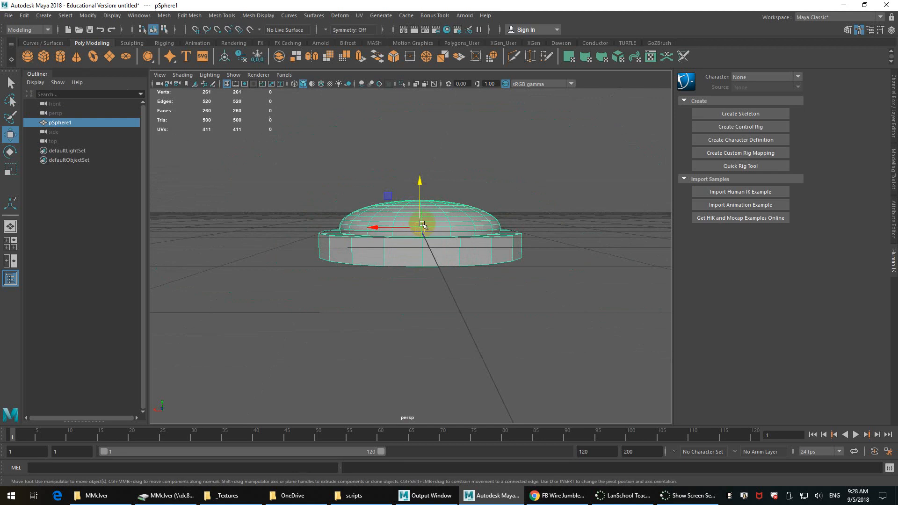
{"action": "key", "text": "space"}
{"action": "key", "text": "space"}
{"action": "key", "text": "space"}
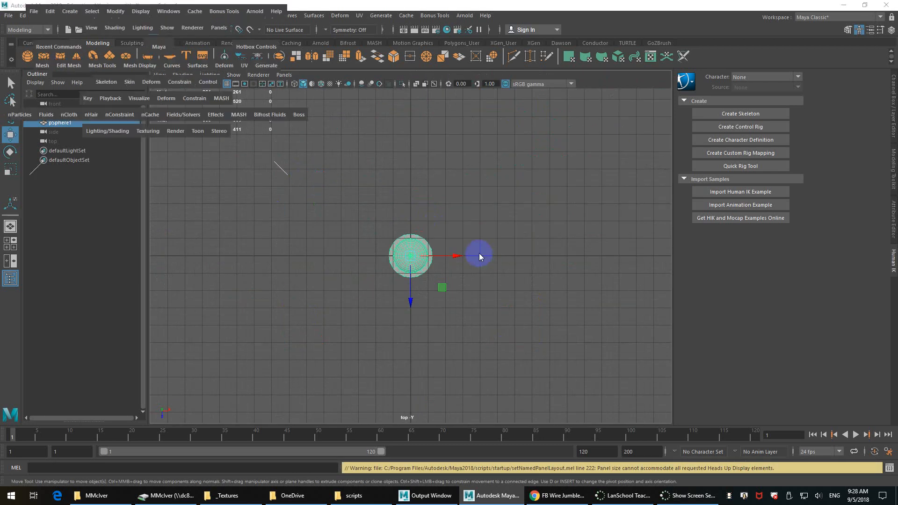
{"action": "key", "text": "space"}
{"action": "scroll", "coordinate": [415, 293], "scroll_direction": "up", "scroll_amount": 8}
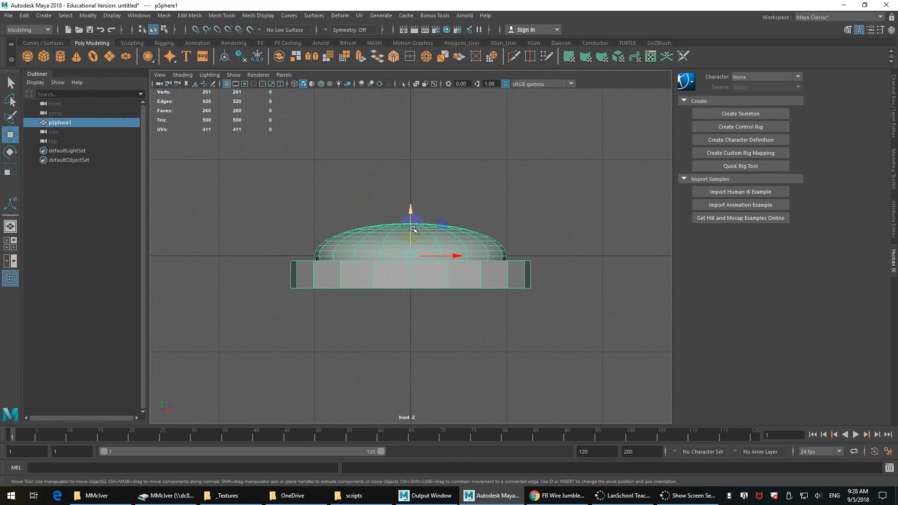
Step: Try moving the dome mesh's pivot straight down by hand, and undo the pivot move
{"action": "key", "text": "d"}
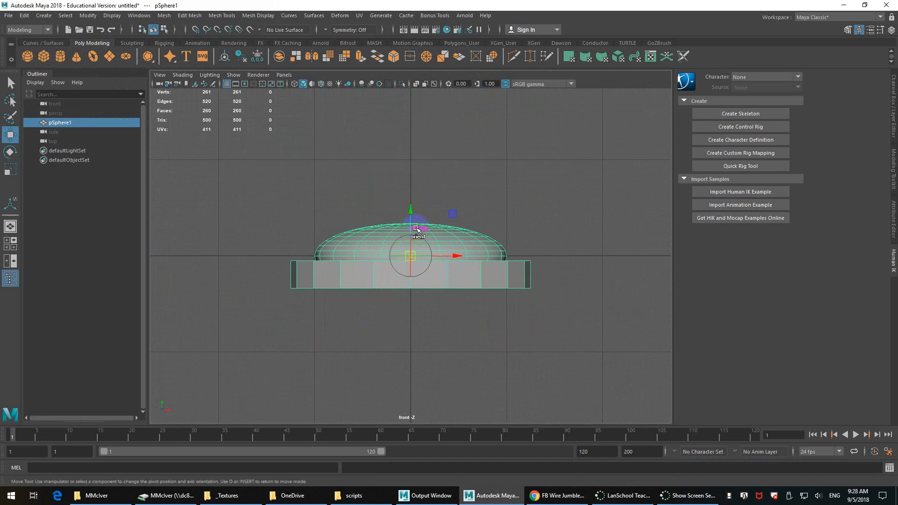
{"action": "left_click_drag", "start_coordinate": [412, 223], "coordinate": [411, 250]}
{"action": "key", "text": "ctrl+z"}
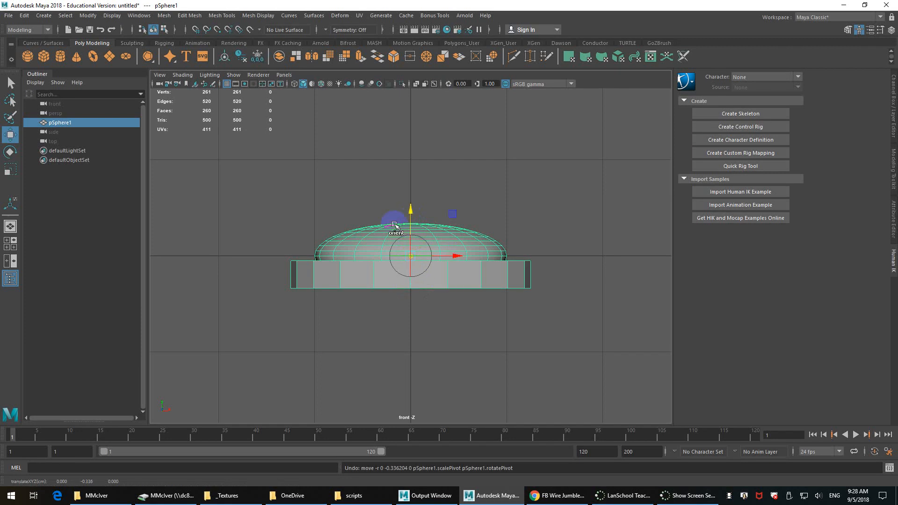
{"action": "key", "text": "d"}
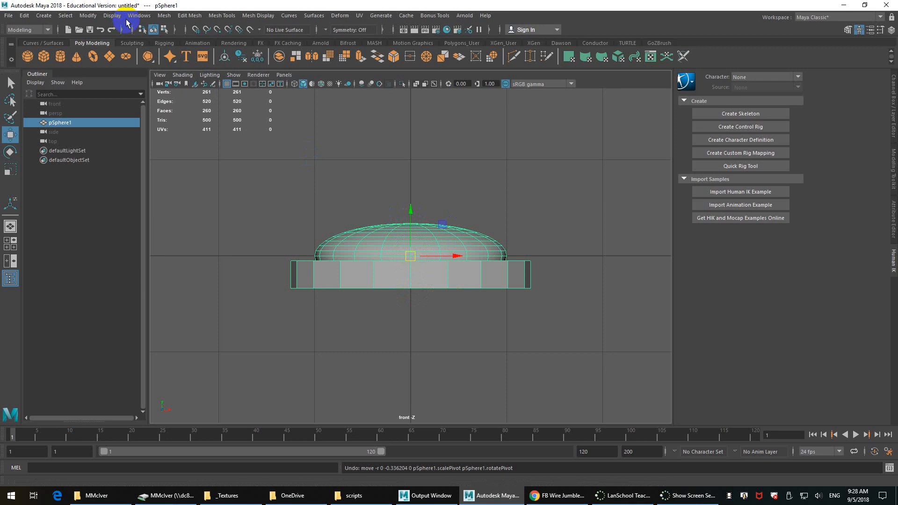
Step: Center the dome mesh's pivot, try lowering it manually to the bottom of the side wall, and undo the move
{"action": "left_click", "coordinate": [88, 15]}
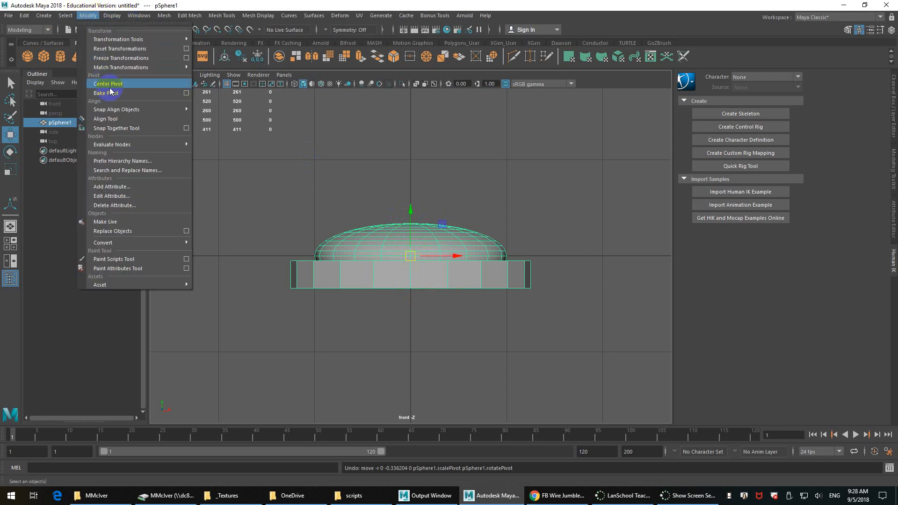
{"action": "left_click", "coordinate": [109, 87]}
{"action": "key", "text": "d"}
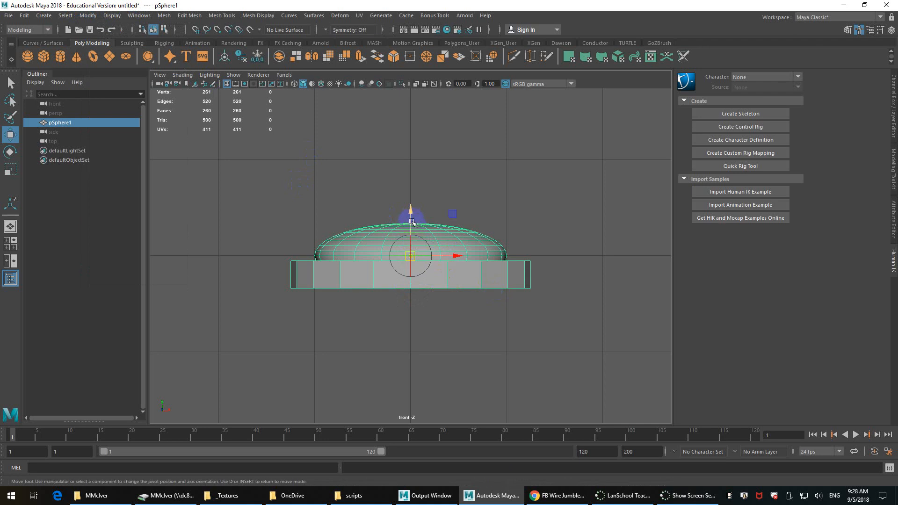
{"action": "left_click_drag", "start_coordinate": [412, 221], "coordinate": [408, 252]}
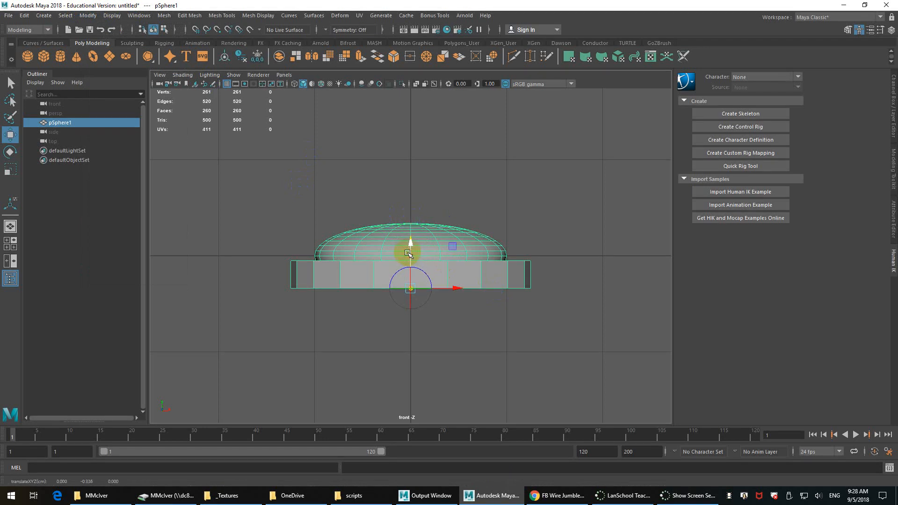
{"action": "key", "text": "ctrl+z"}
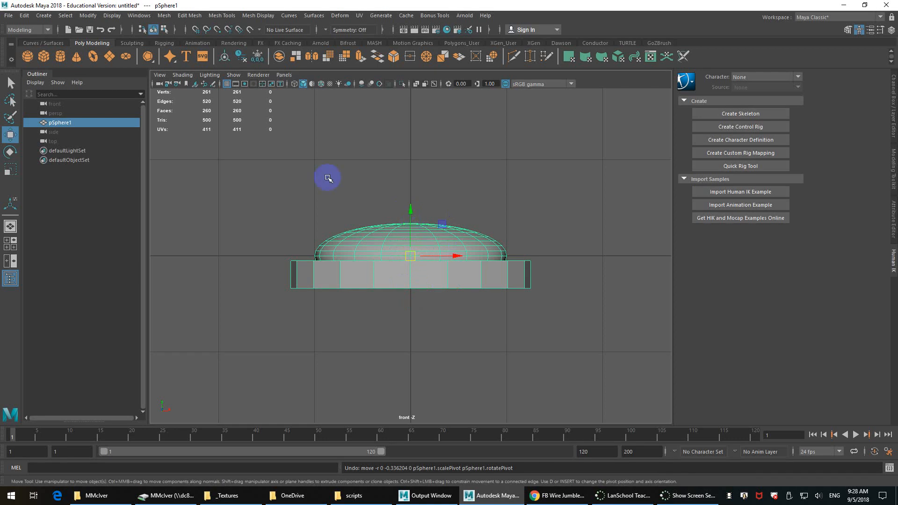
Step: Launch Facer from the Dawson shelf and use its Pivot Toolbox to apply base pivot to the dome mesh
{"action": "left_click", "coordinate": [561, 43]}
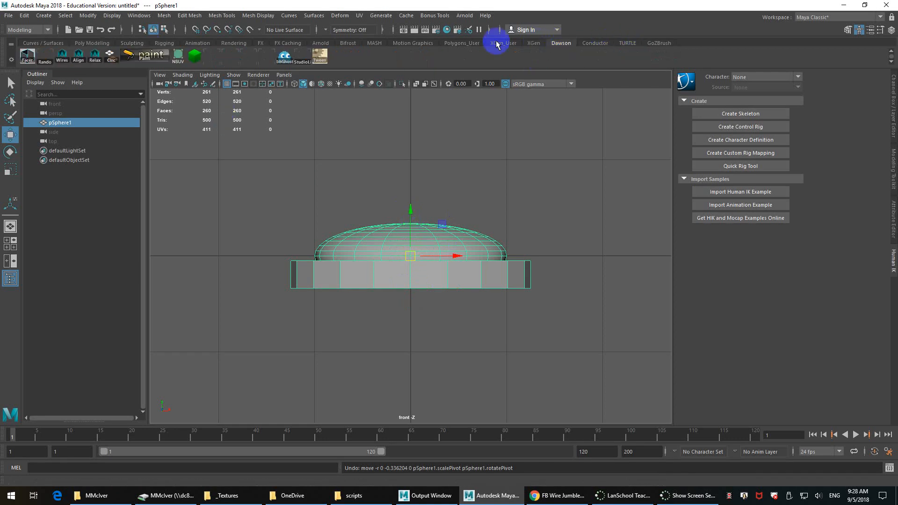
{"action": "left_click", "coordinate": [27, 57]}
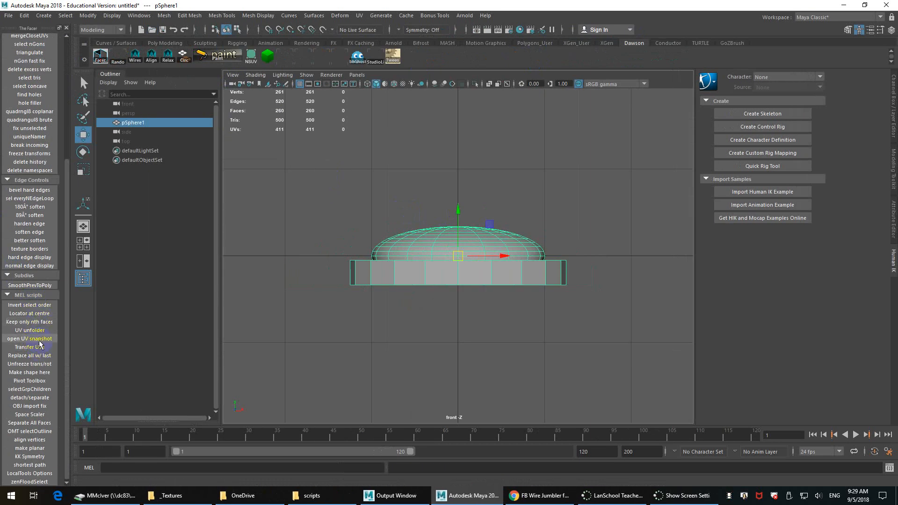
{"action": "left_click", "coordinate": [29, 381]}
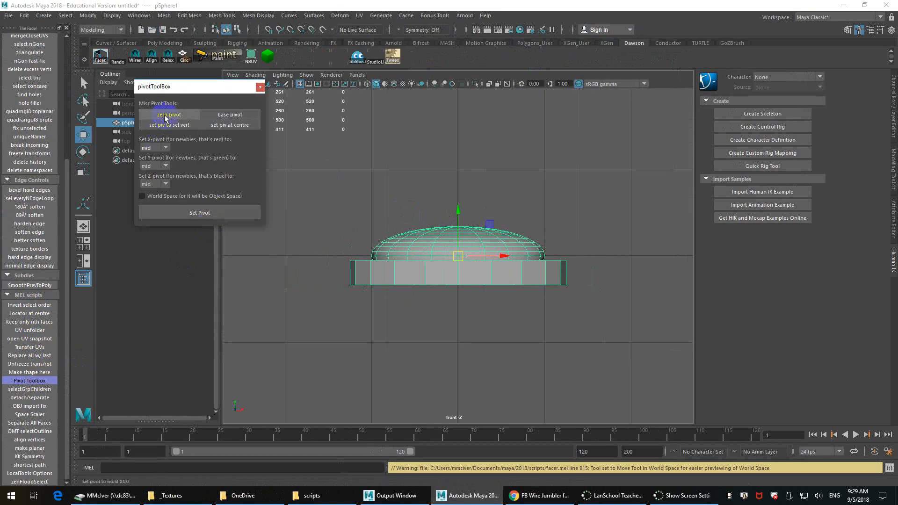
{"action": "left_click", "coordinate": [228, 114]}
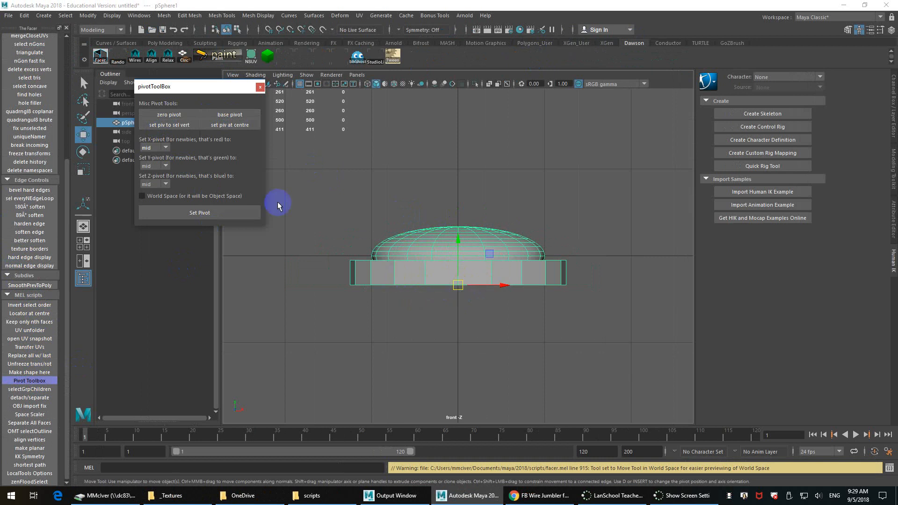
Step: Try set piv at centre, reapply base pivot to the reselected dome mesh, and close the pivot toolbox
{"action": "left_click", "coordinate": [228, 124]}
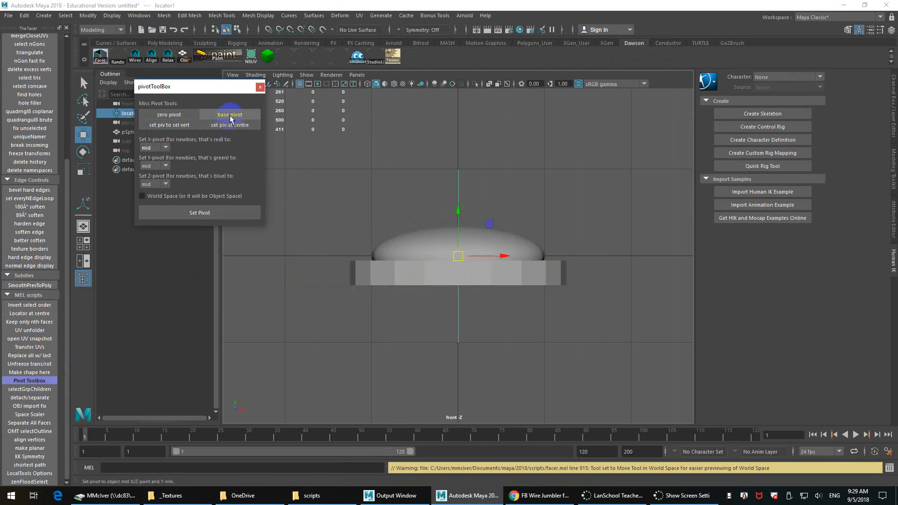
{"action": "left_click", "coordinate": [374, 232]}
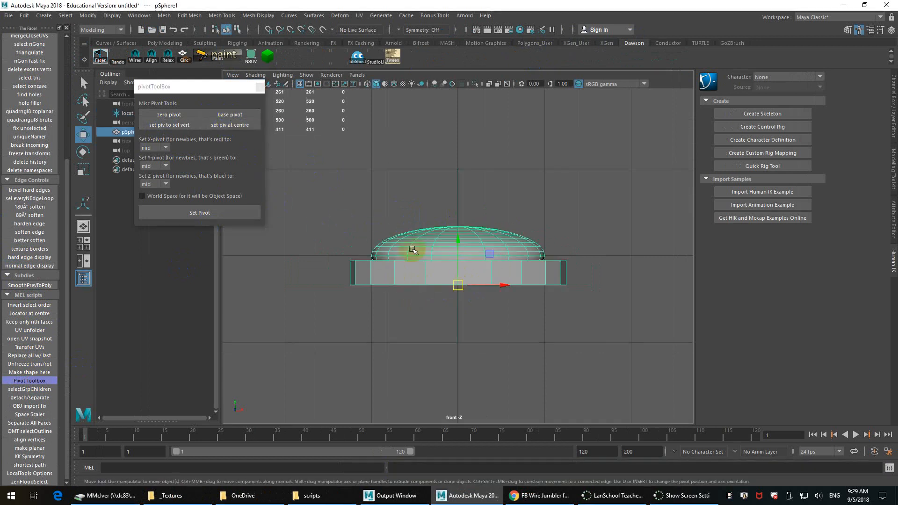
{"action": "left_click", "coordinate": [236, 112]}
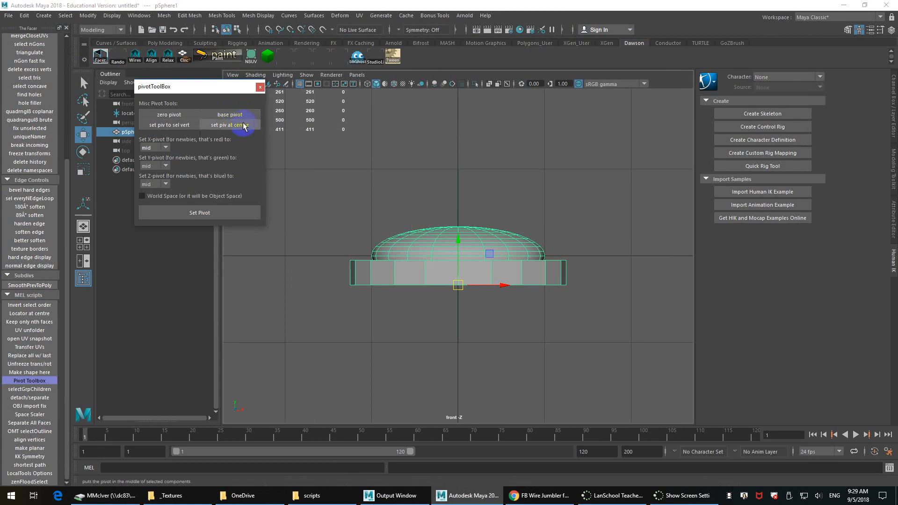
{"action": "left_click", "coordinate": [260, 87]}
Step: Delete the locator above the dome mesh in the perspective view and close the Facer panel
{"action": "key", "text": "space"}
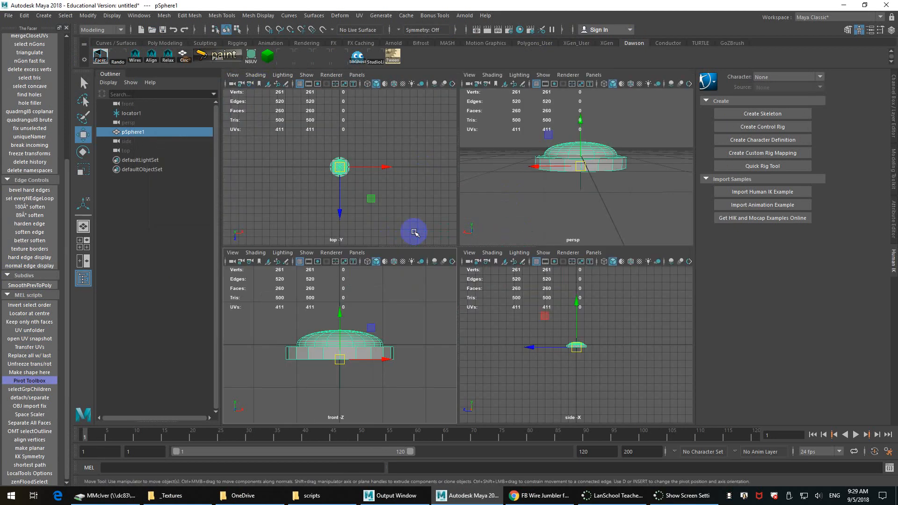
{"action": "left_click_drag", "start_coordinate": [536, 176], "coordinate": [575, 210], "text": "alt"}
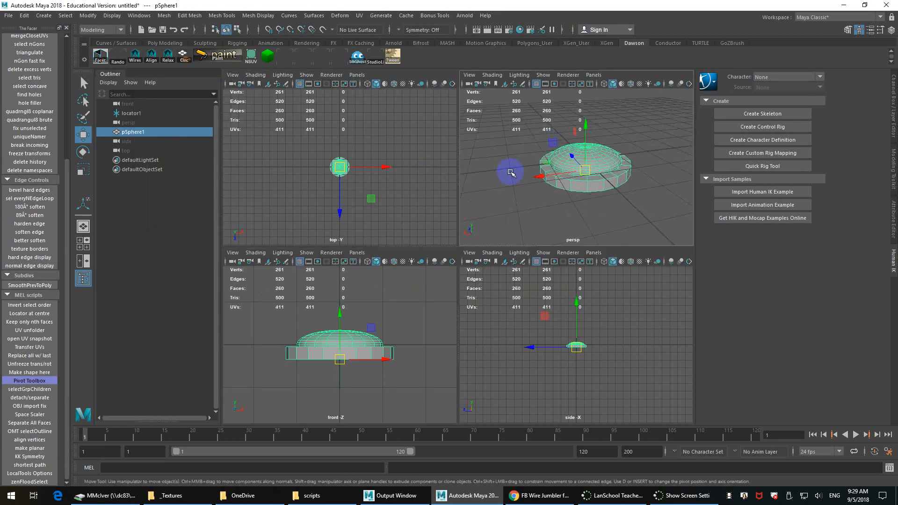
{"action": "key", "text": "space"}
{"action": "left_click", "coordinate": [443, 188]}
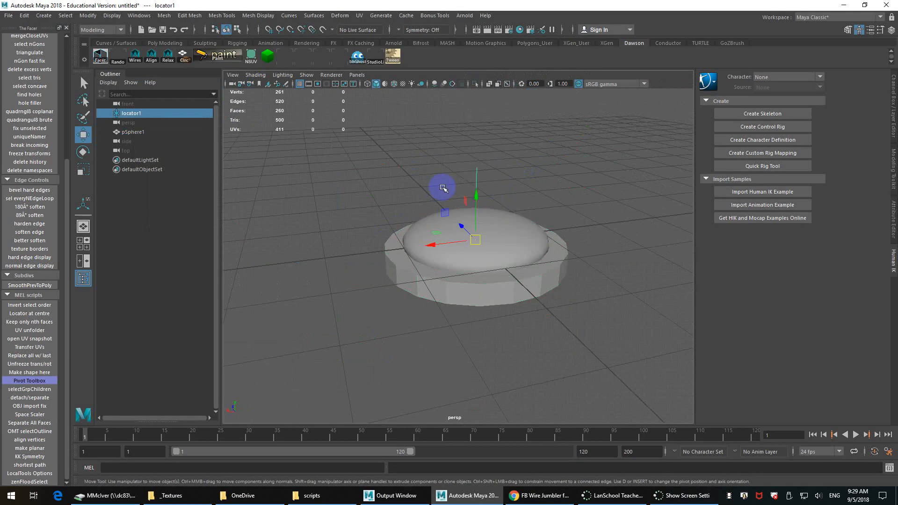
{"action": "key", "text": "Delete"}
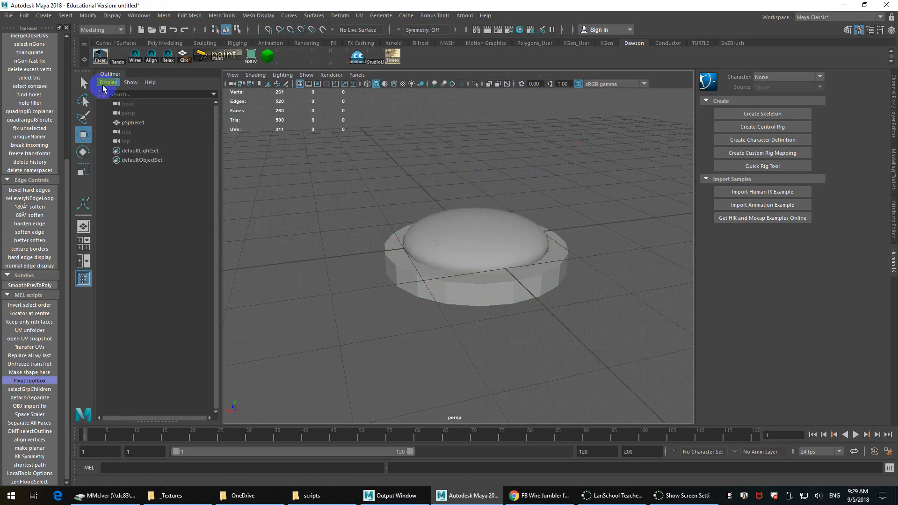
{"action": "left_click", "coordinate": [66, 27]}
Step: Apply Soften/Harden Edges to the dome mesh with an angle of 30, and close its options
{"action": "left_click", "coordinate": [464, 271]}
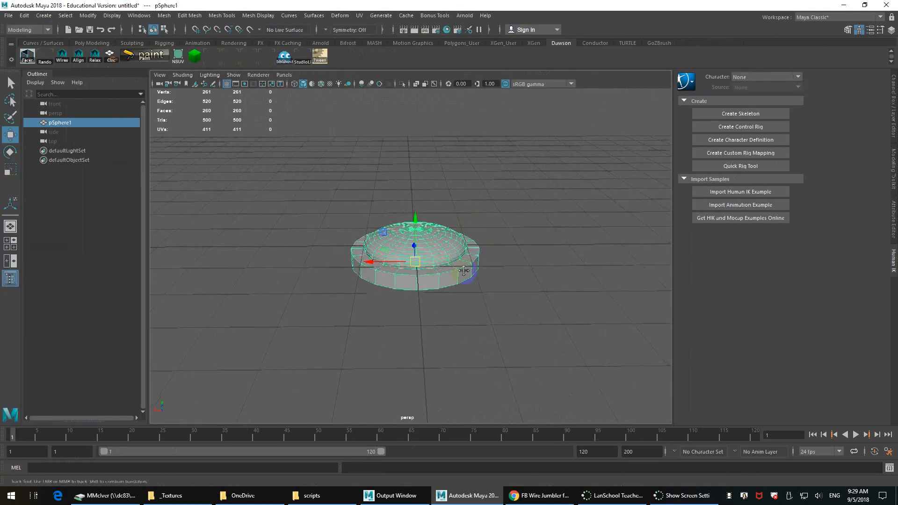
{"action": "key", "text": "f"}
{"action": "left_click", "coordinate": [531, 324]}
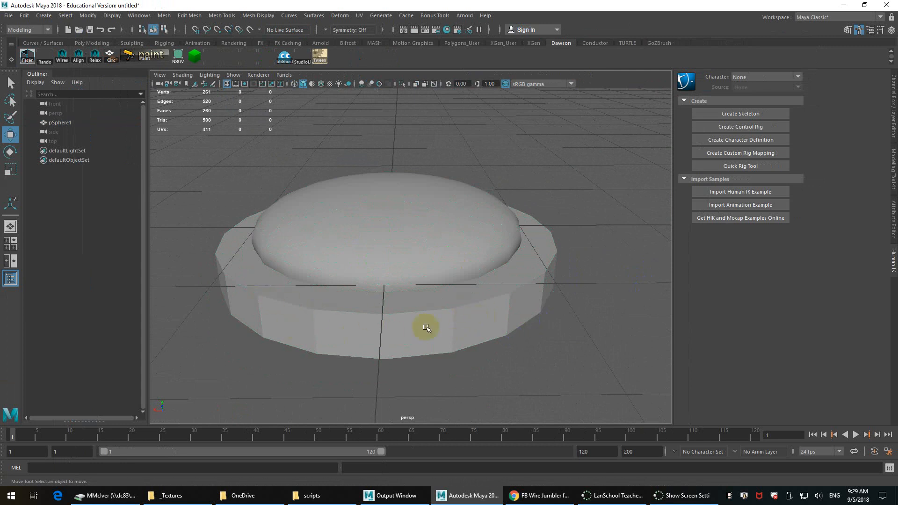
{"action": "left_click", "coordinate": [411, 200]}
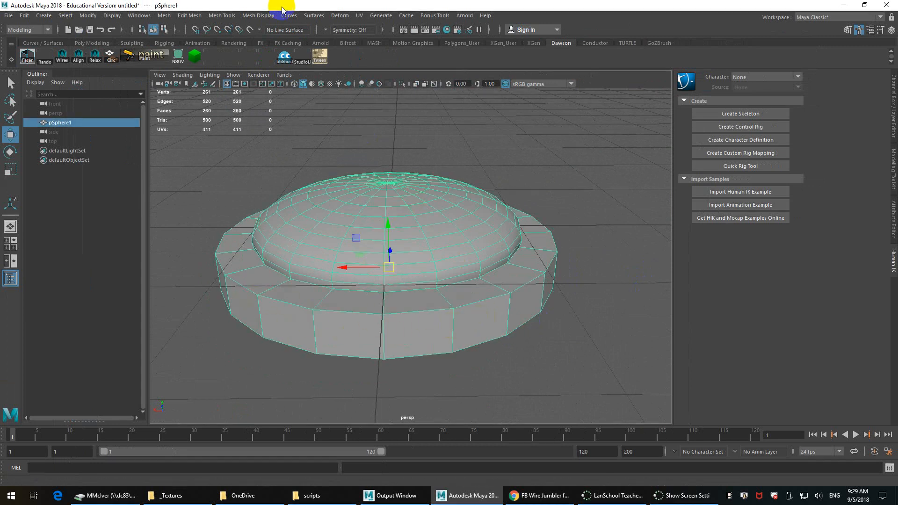
{"action": "left_click", "coordinate": [267, 15]}
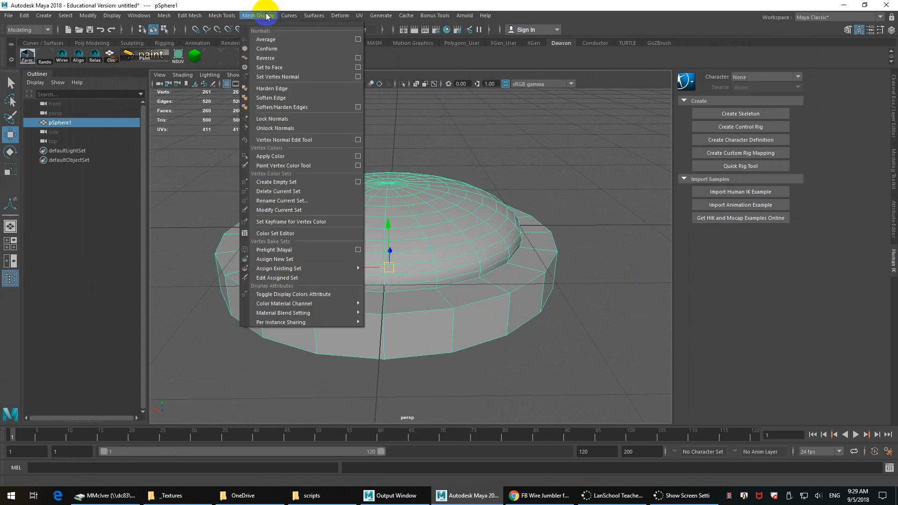
{"action": "left_click", "coordinate": [358, 107]}
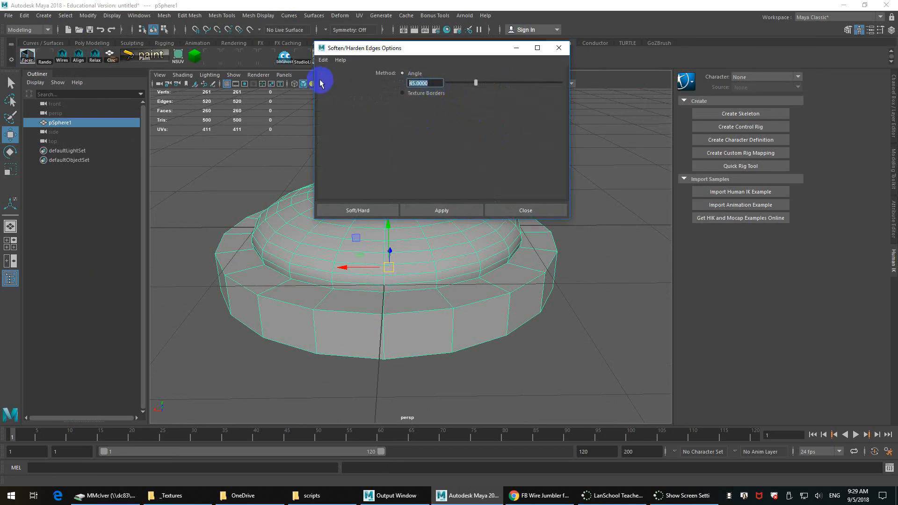
{"action": "type", "text": "30"}
{"action": "left_click", "coordinate": [458, 208]}
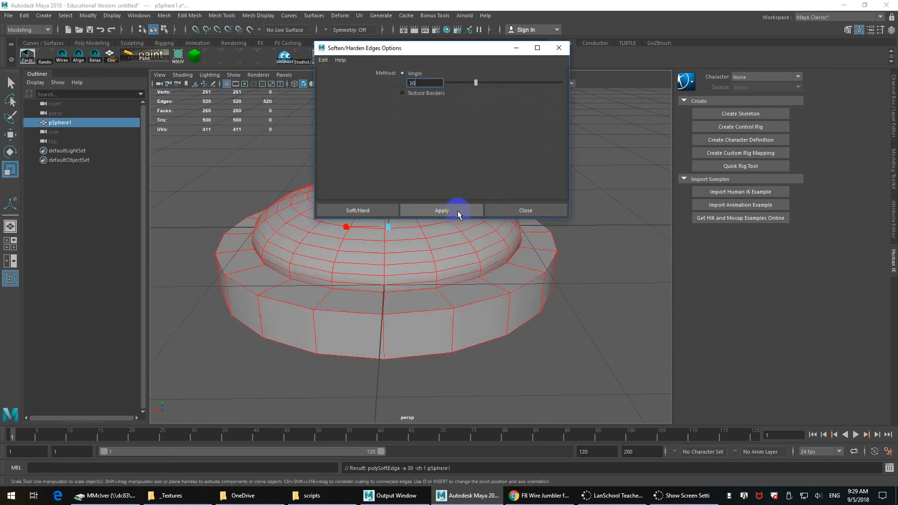
{"action": "right_click_drag", "start_coordinate": [535, 226], "coordinate": [575, 215]}
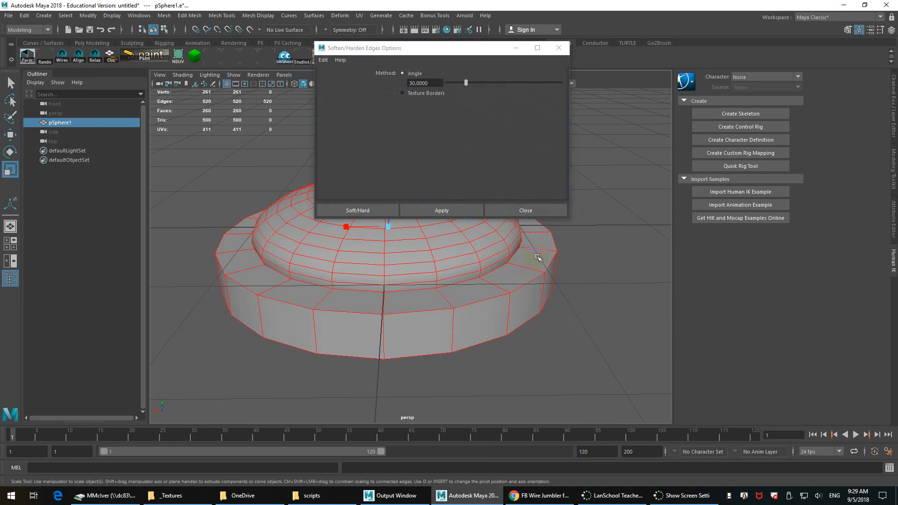
{"action": "left_click", "coordinate": [615, 286]}
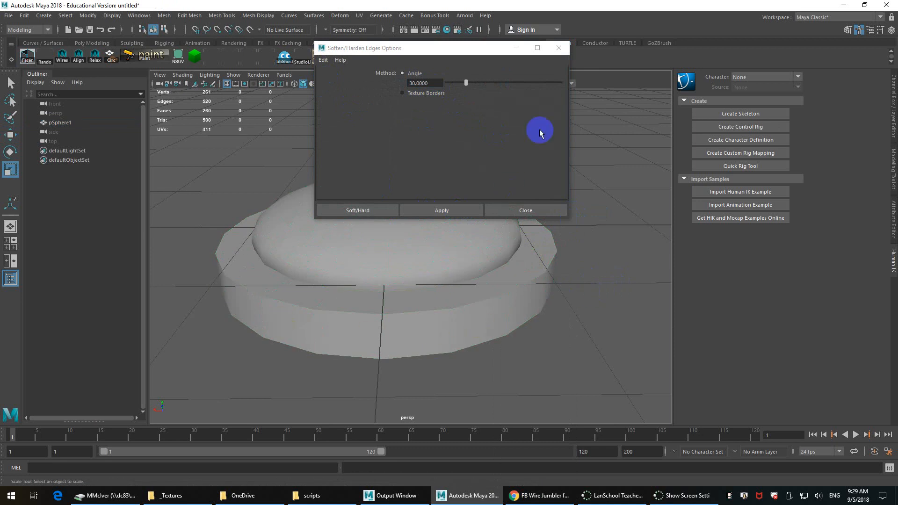
{"action": "left_click", "coordinate": [524, 210]}
Step: Create a polygon cube and scale it uniformly to about 10.7
{"action": "left_click_drag", "start_coordinate": [423, 237], "coordinate": [464, 274], "text": "alt"}
{"action": "right_click_drag", "start_coordinate": [464, 274], "coordinate": [360, 200], "text": "alt"}
{"action": "left_click", "coordinate": [335, 198]}
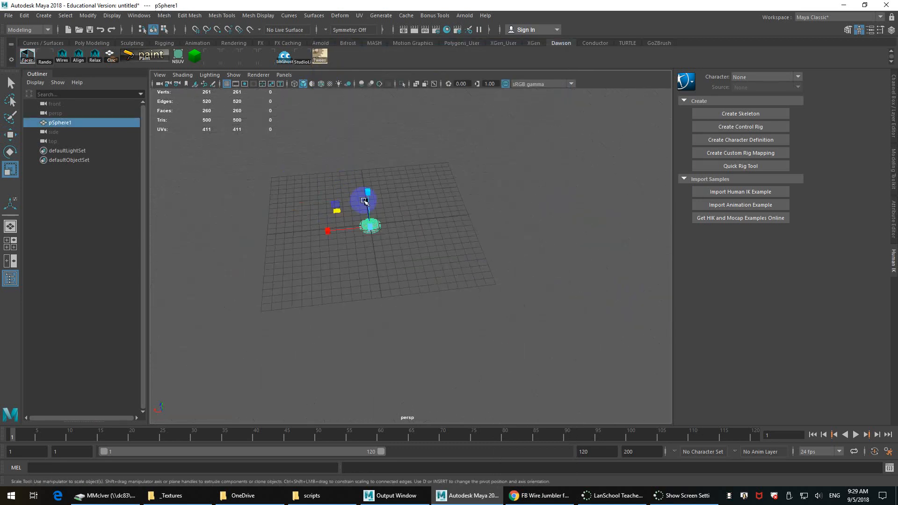
{"action": "middle_click_drag", "start_coordinate": [361, 200], "coordinate": [344, 232], "text": "alt"}
{"action": "left_click", "coordinate": [91, 46]}
{"action": "left_click", "coordinate": [44, 56]}
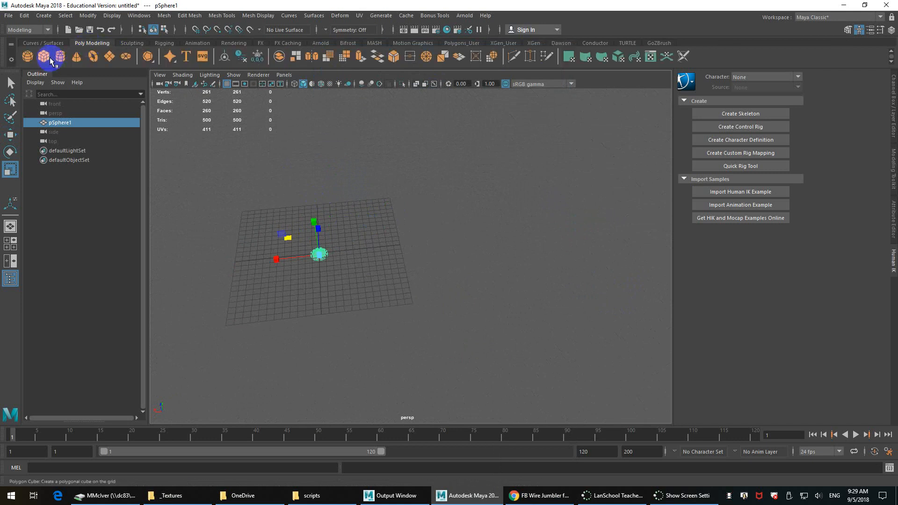
{"action": "right_click_drag", "start_coordinate": [438, 267], "coordinate": [289, 257], "text": "alt"}
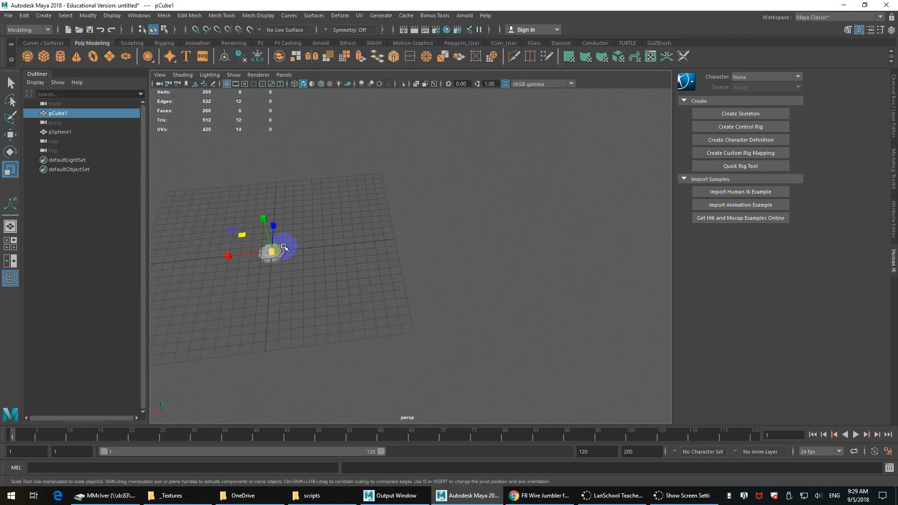
{"action": "left_click_drag", "start_coordinate": [271, 254], "coordinate": [361, 298]}
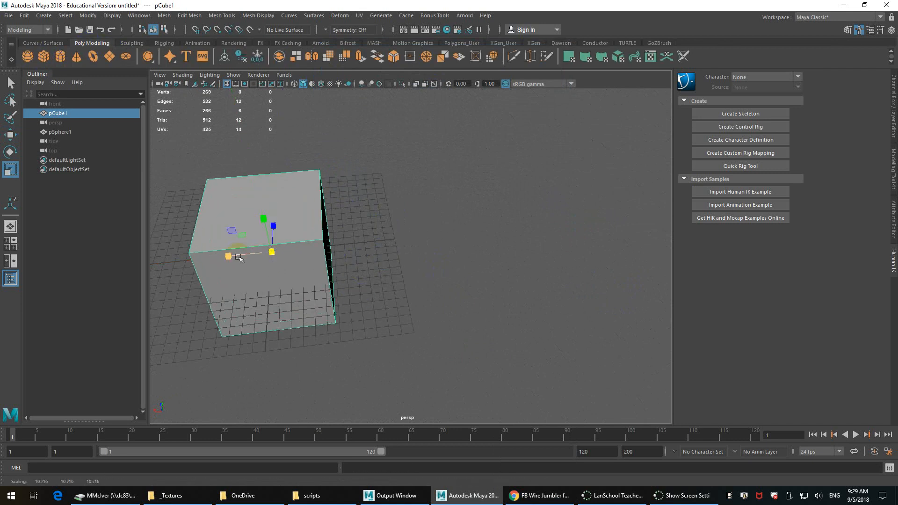
Step: Stretch the cube into a long box and move it sideways clear of the dome mesh, with the Dawson shelf shown
{"action": "scroll", "coordinate": [243, 255], "scroll_direction": "up", "scroll_amount": 5}
{"action": "key", "text": "w"}
{"action": "left_click_drag", "start_coordinate": [234, 250], "coordinate": [230, 253]}
{"action": "scroll", "coordinate": [262, 267], "scroll_direction": "down", "scroll_amount": 4}
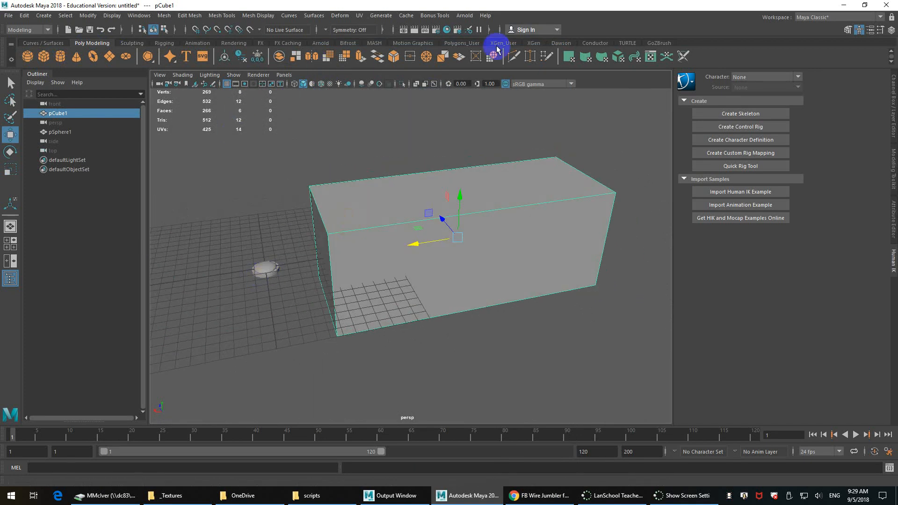
{"action": "left_click", "coordinate": [561, 42]}
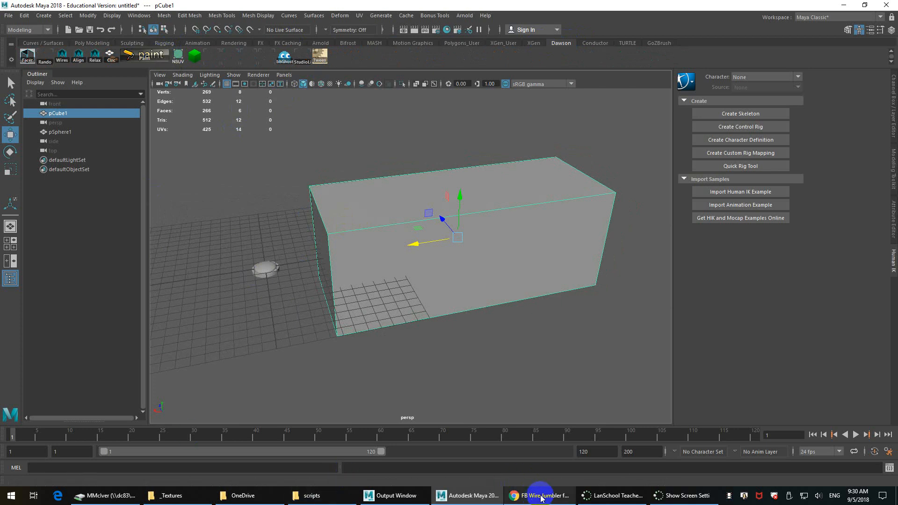
Step: Switch to the Highend3D page in Chrome and search its free Maya scripts for sppaint3d
{"action": "left_click", "coordinate": [519, 494]}
{"action": "left_click", "coordinate": [613, 7]}
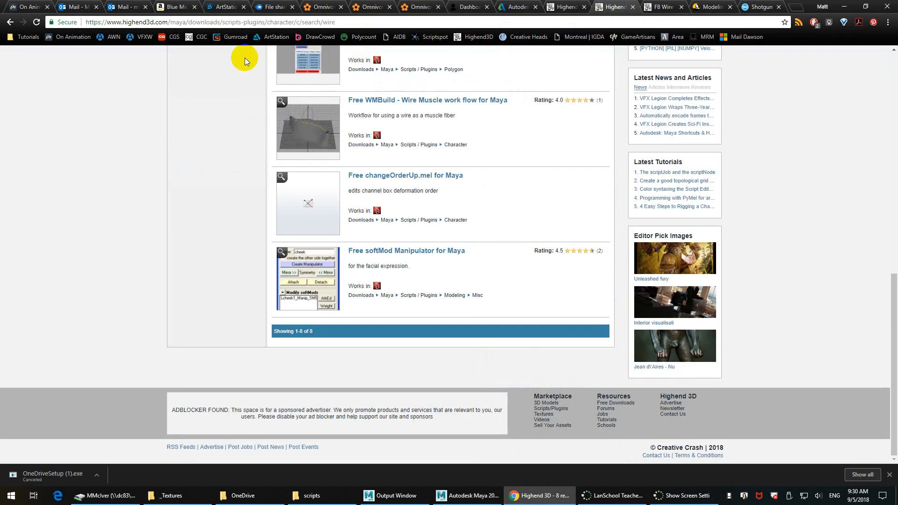
{"action": "scroll", "coordinate": [327, 107], "scroll_direction": "up", "scroll_amount": 5}
{"action": "scroll", "coordinate": [327, 107], "scroll_direction": "up", "scroll_amount": 5}
{"action": "left_click", "coordinate": [197, 110]}
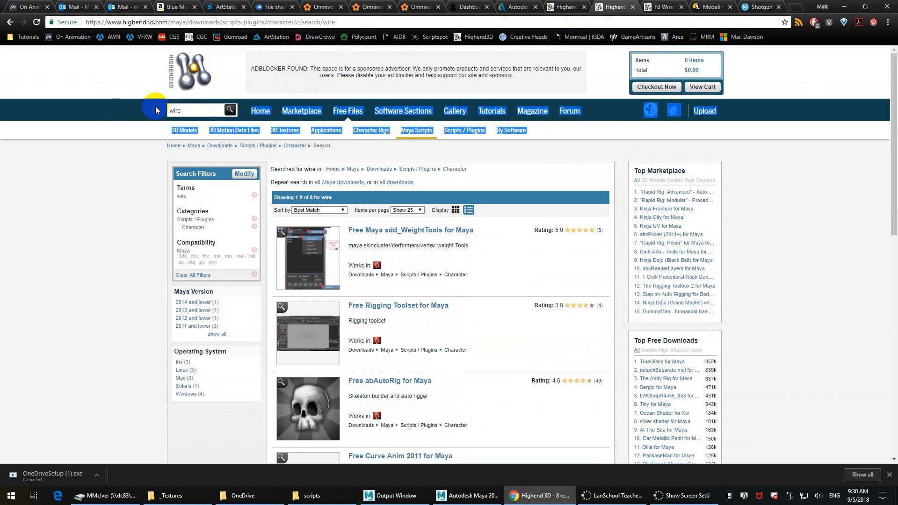
{"action": "left_click_drag", "start_coordinate": [195, 112], "coordinate": [159, 109]}
{"action": "key", "text": "BackSpace"}
{"action": "type", "text": "sp"}
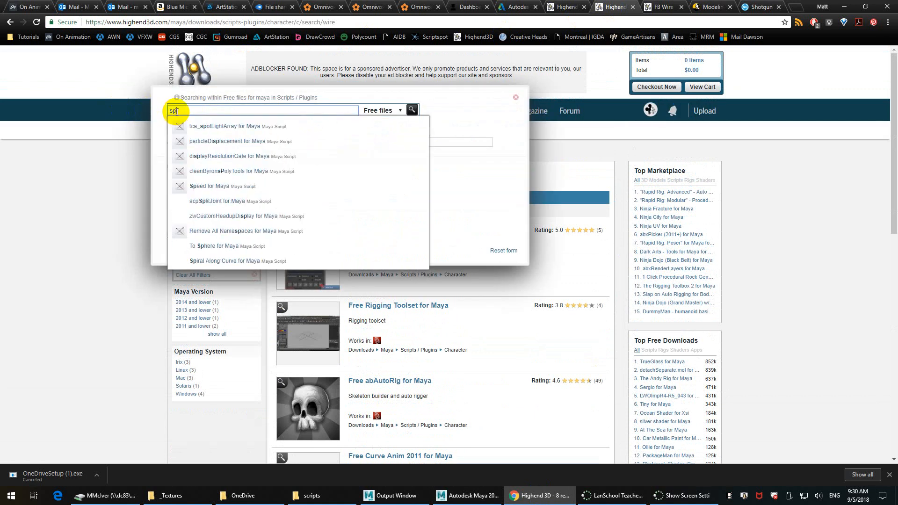
{"action": "type", "text": "pai"}
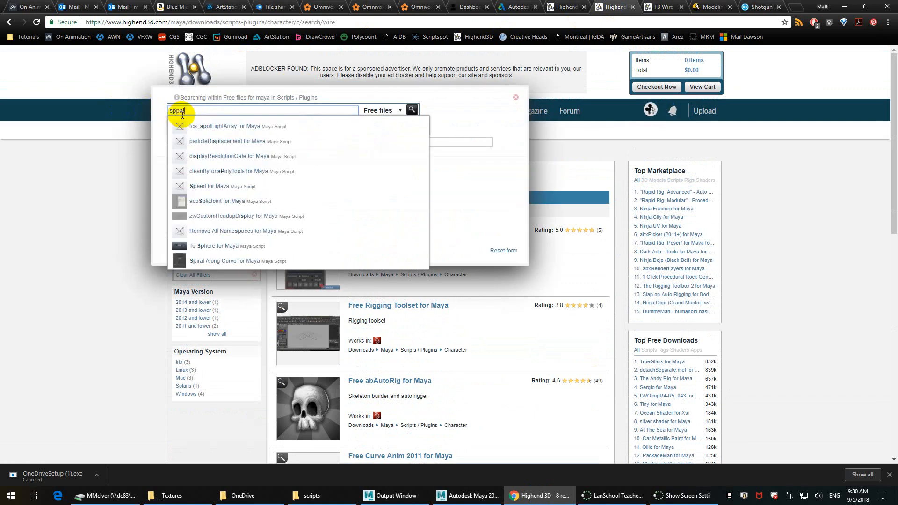
{"action": "type", "text": "nt3d"}
{"action": "key", "text": "Return"}
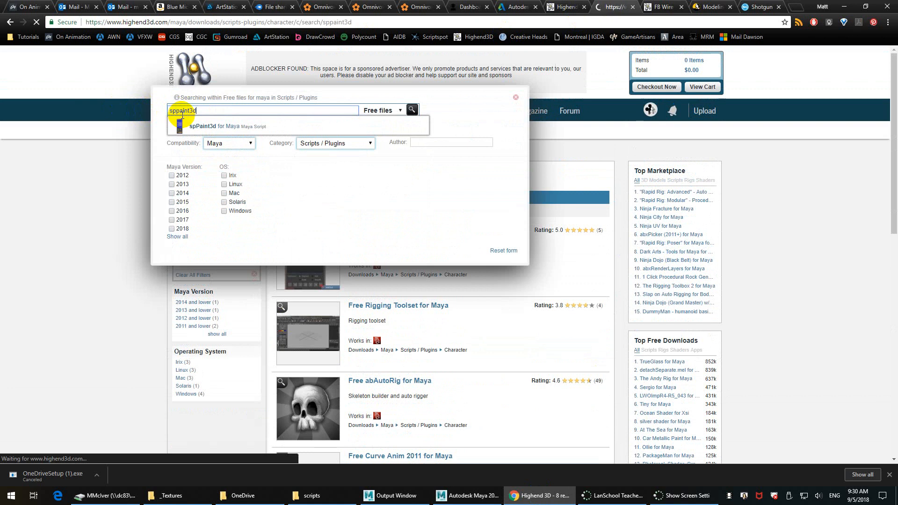
Step: Re-enter the sppaint3d search term and open the suggested spPaint3d for Maya script page
{"action": "left_click", "coordinate": [213, 110]}
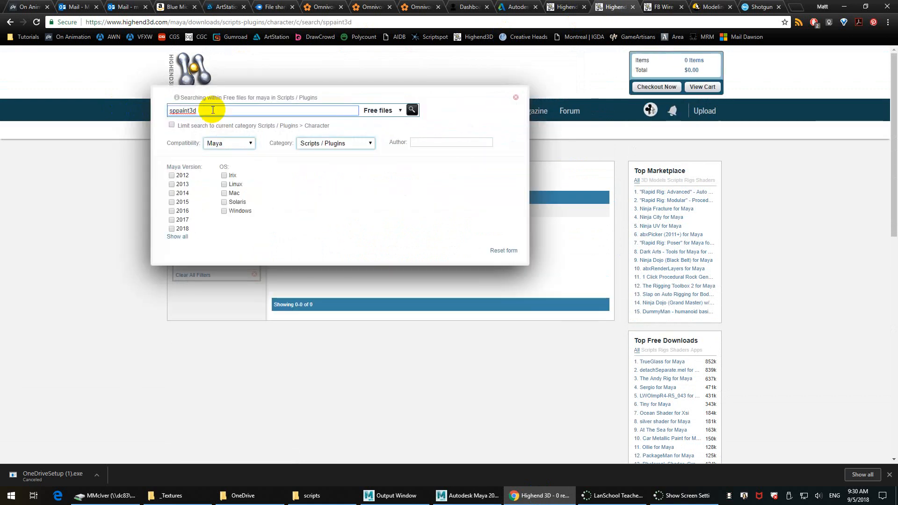
{"action": "left_click", "coordinate": [178, 111]}
{"action": "key", "text": "BackSpace"}
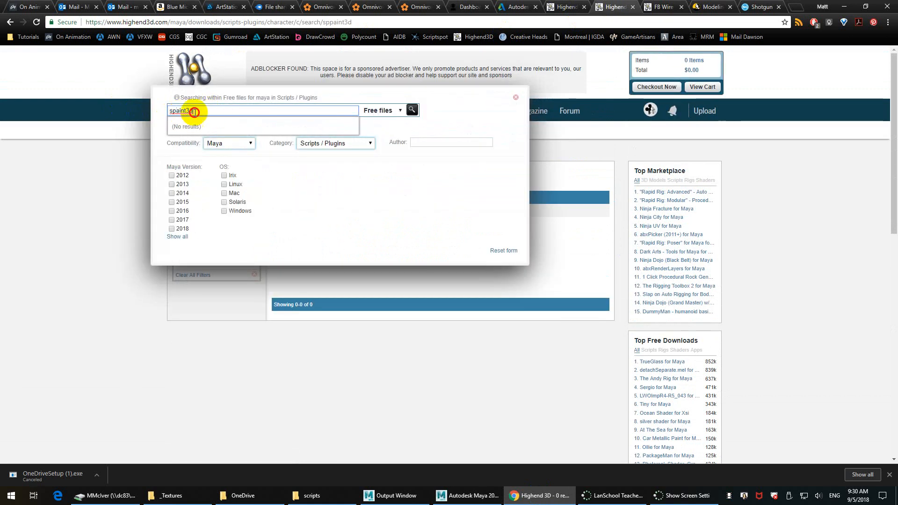
{"action": "key", "text": "Delete"}
{"action": "key", "text": "Delete"}
{"action": "key", "text": "Delete"}
{"action": "key", "text": "Delete"}
{"action": "key", "text": "Delete"}
{"action": "key", "text": "Delete"}
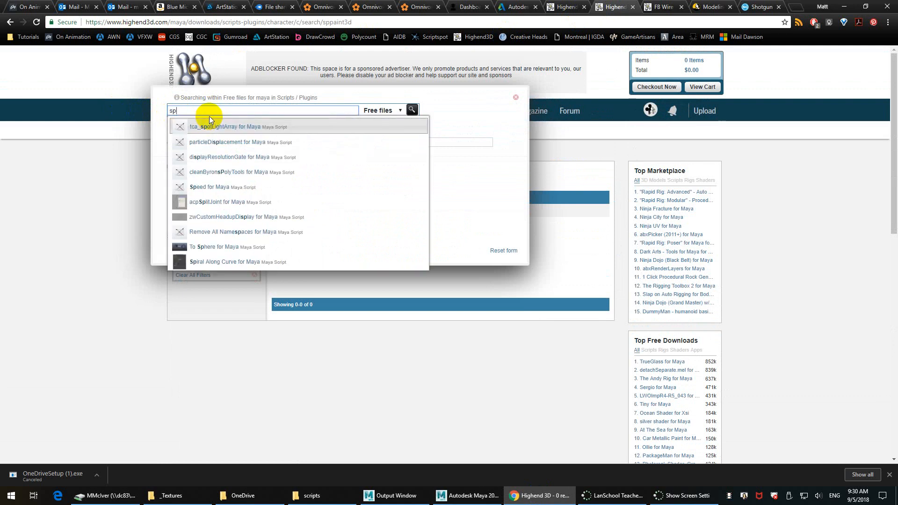
{"action": "type", "text": "p"}
{"action": "key", "text": "Return"}
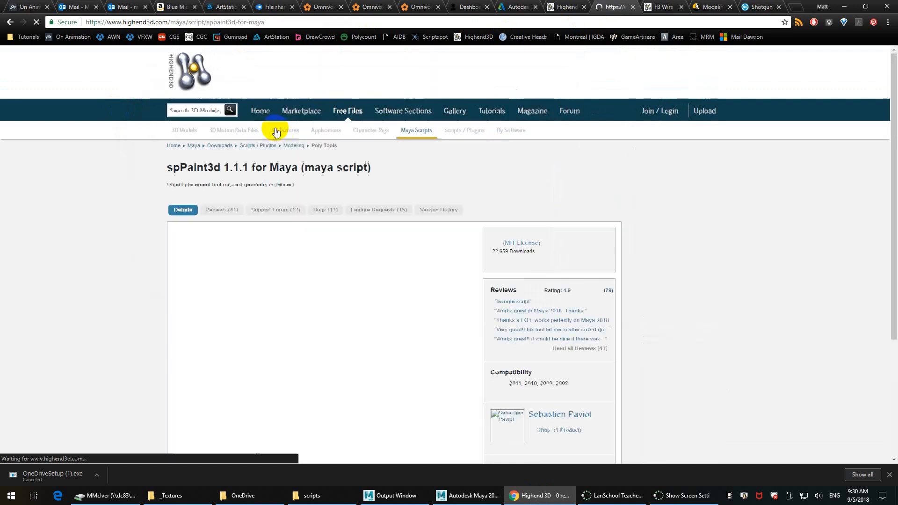
Step: Review the spPaint3d interface image, overview and installation instructions, highlighting the installation section
{"action": "scroll", "coordinate": [355, 263], "scroll_direction": "down", "scroll_amount": 2}
{"action": "scroll", "coordinate": [356, 263], "scroll_direction": "down", "scroll_amount": 6}
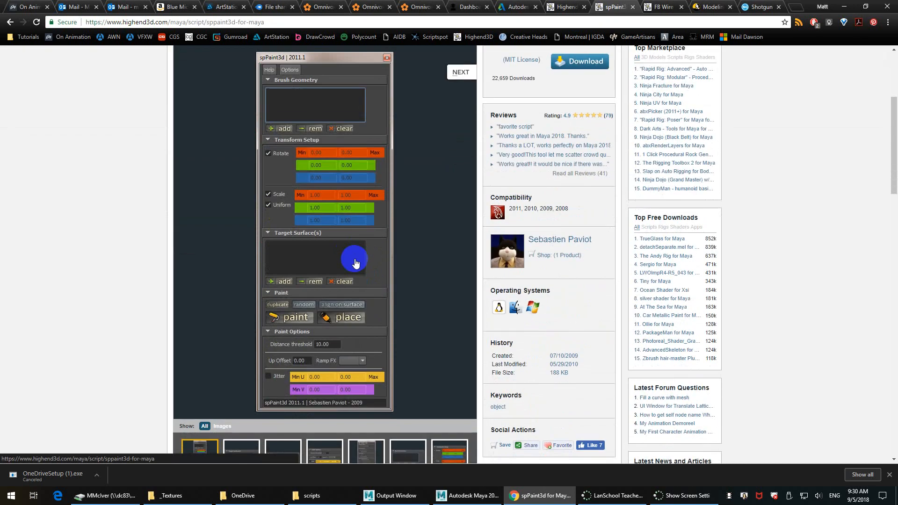
{"action": "scroll", "coordinate": [357, 261], "scroll_direction": "down", "scroll_amount": 5}
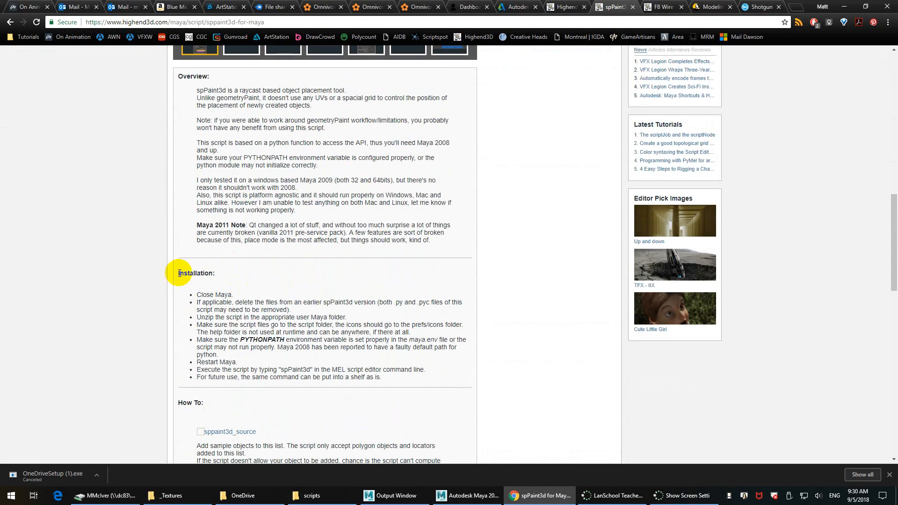
{"action": "left_click_drag", "start_coordinate": [179, 273], "coordinate": [422, 379]}
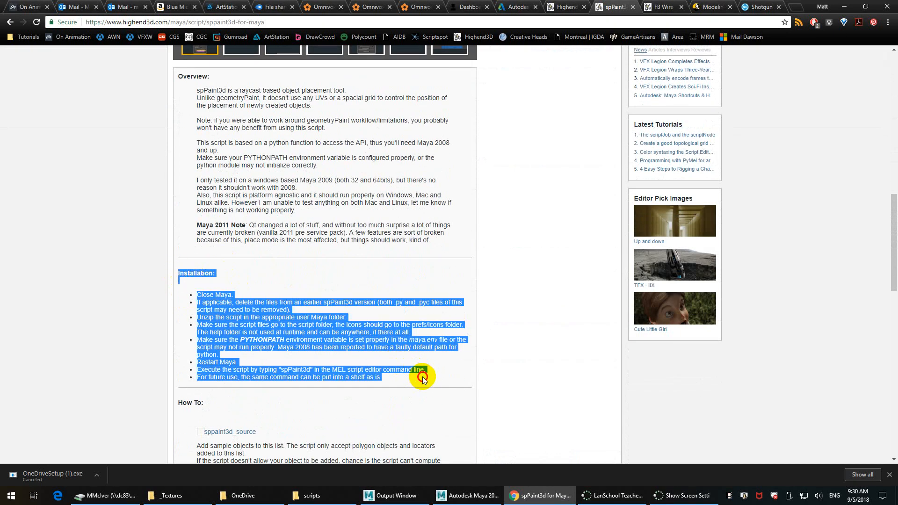
{"action": "left_click", "coordinate": [278, 345]}
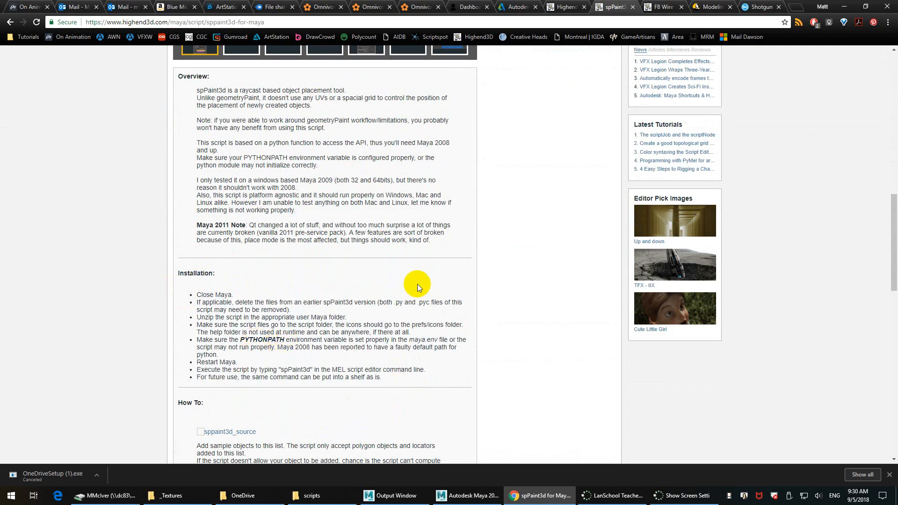
Step: Return to Maya, select the dome mesh and then the long box, and launch spPaint3d
{"action": "left_click", "coordinate": [844, 7]}
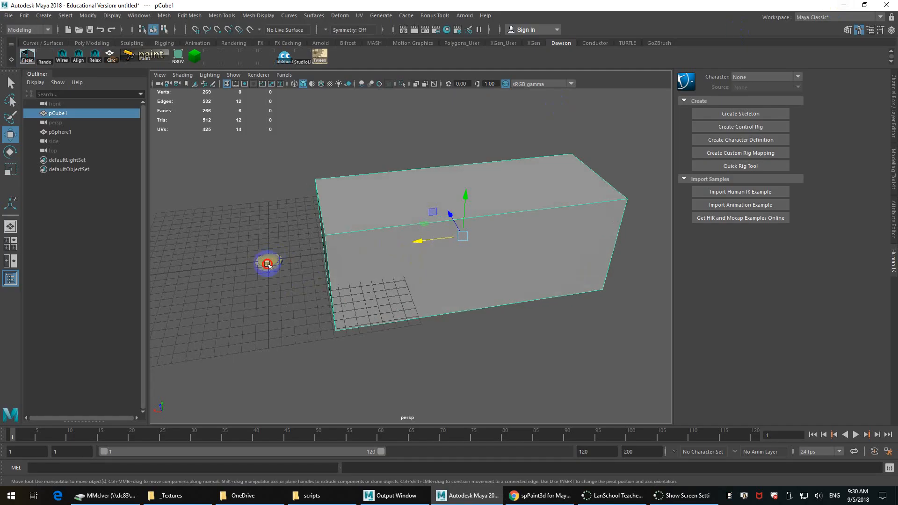
{"action": "left_click", "coordinate": [267, 264]}
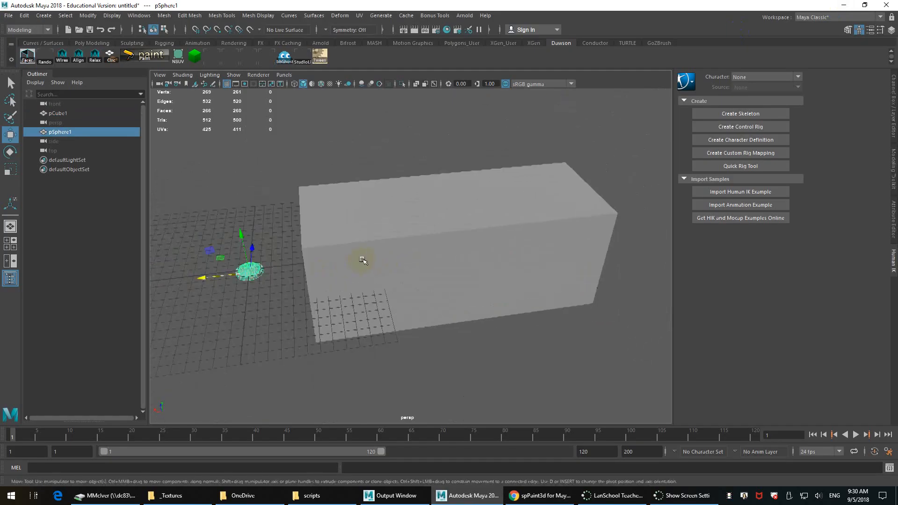
{"action": "left_click", "coordinate": [362, 260]}
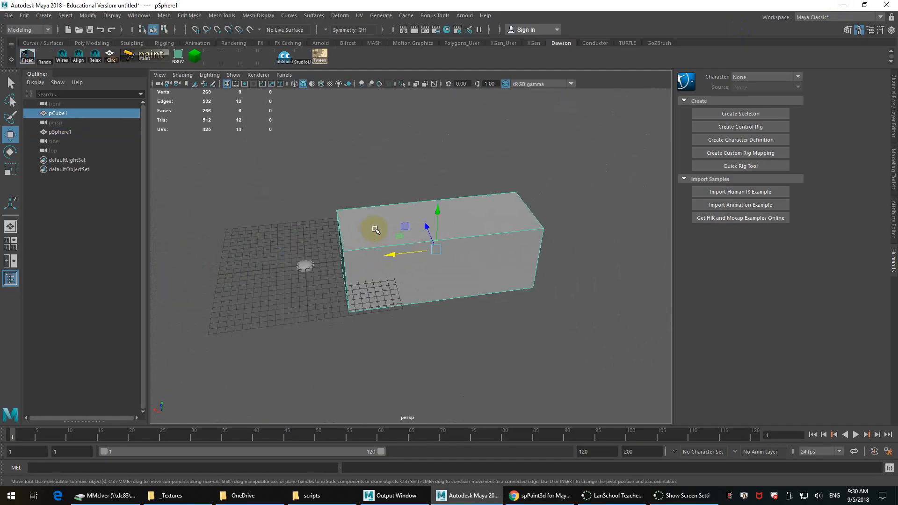
{"action": "left_click", "coordinate": [140, 59]}
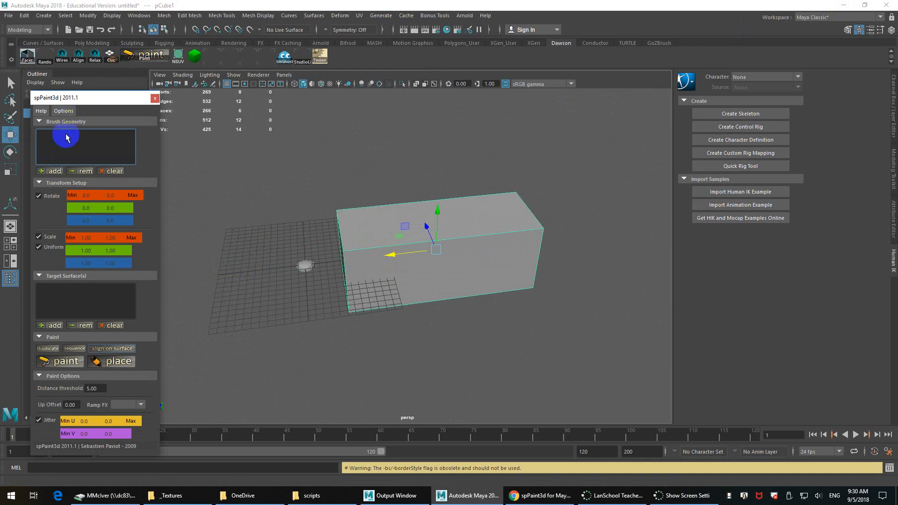
Step: Scale the dome mesh down uniformly and freeze the transformations of both the dome and the long box
{"action": "left_click", "coordinate": [304, 266]}
{"action": "scroll", "coordinate": [295, 265], "scroll_direction": "up", "scroll_amount": 3}
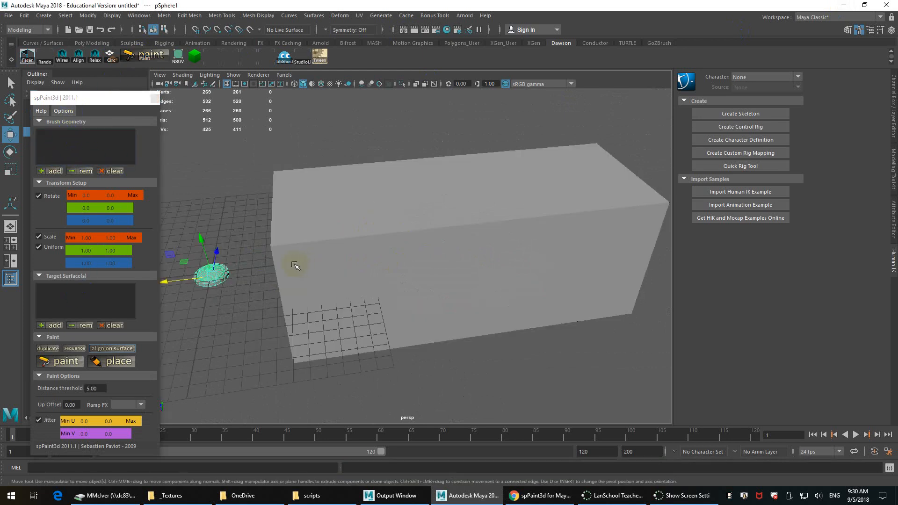
{"action": "left_click_drag", "start_coordinate": [295, 265], "coordinate": [393, 267], "text": "alt"}
{"action": "key", "text": "r"}
{"action": "left_click_drag", "start_coordinate": [329, 279], "coordinate": [299, 263]}
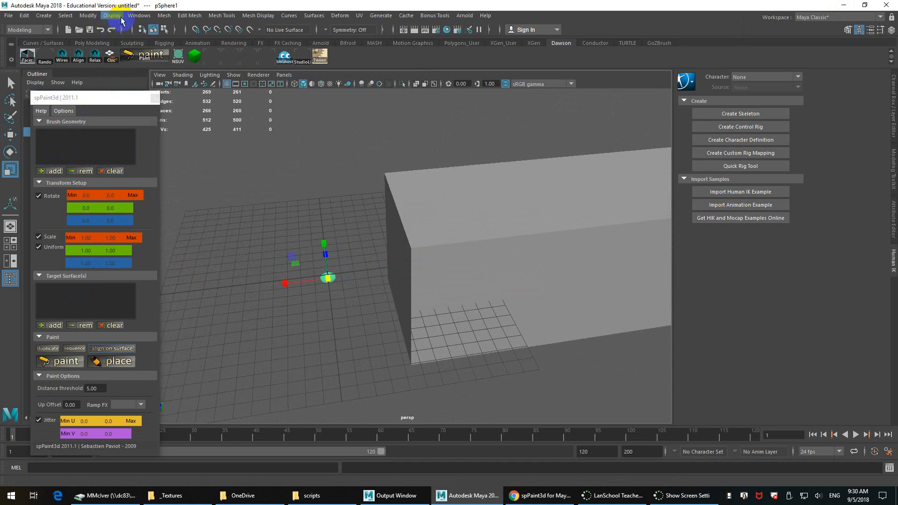
{"action": "left_click", "coordinate": [88, 15]}
{"action": "left_click", "coordinate": [106, 59]}
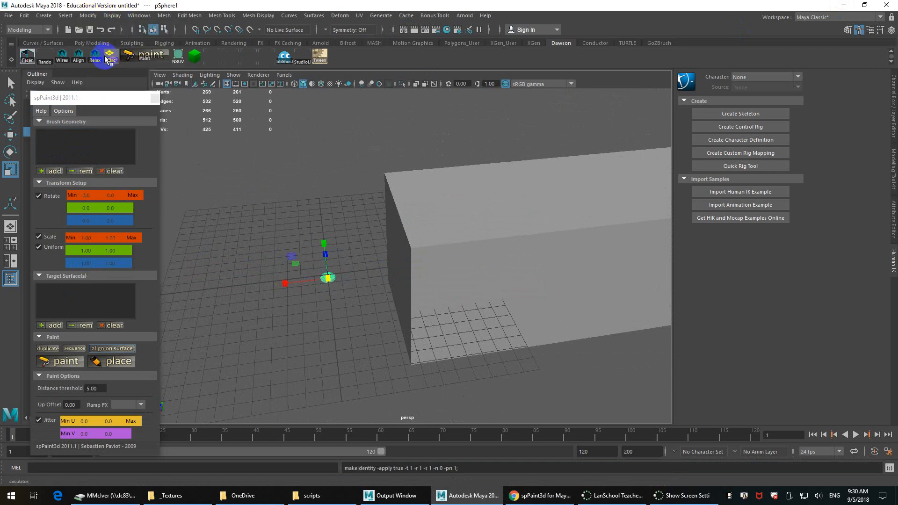
{"action": "left_click", "coordinate": [473, 241]}
{"action": "left_click", "coordinate": [94, 16]}
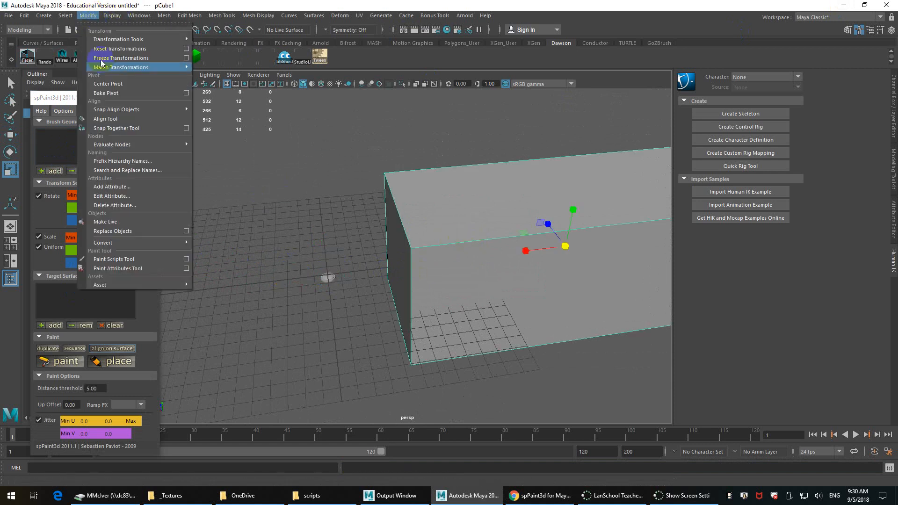
{"action": "left_click", "coordinate": [106, 59]}
Step: Add the dome mesh as the spPaint3d brush geometry and the long box as the target surface
{"action": "left_click", "coordinate": [329, 277]}
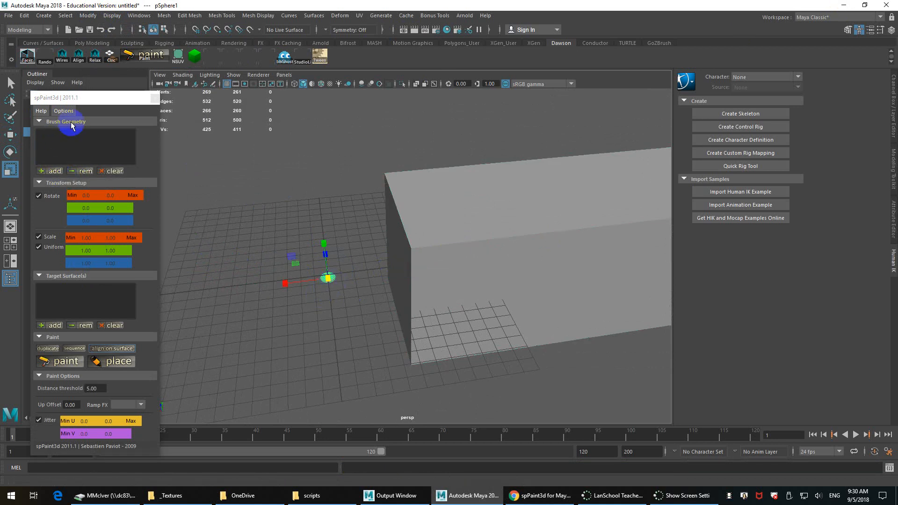
{"action": "left_click", "coordinate": [51, 171]}
{"action": "left_click", "coordinate": [517, 226]}
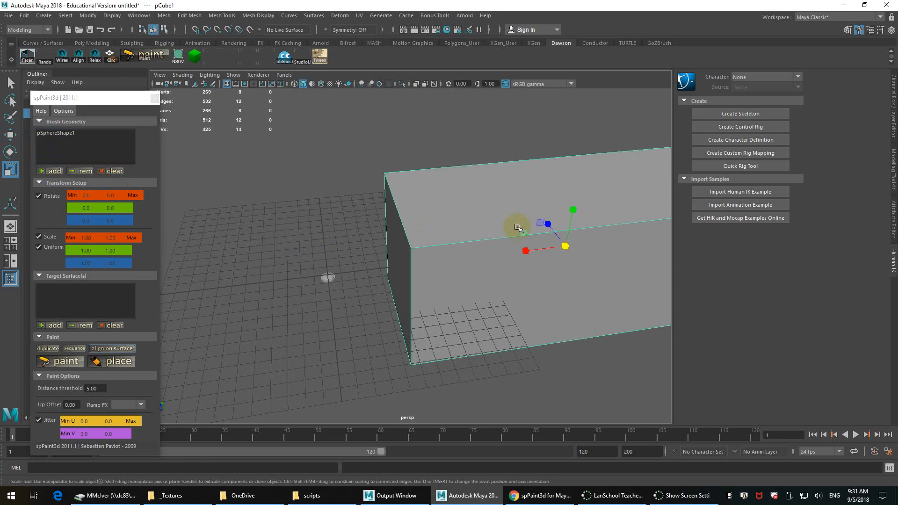
{"action": "left_click", "coordinate": [59, 327]}
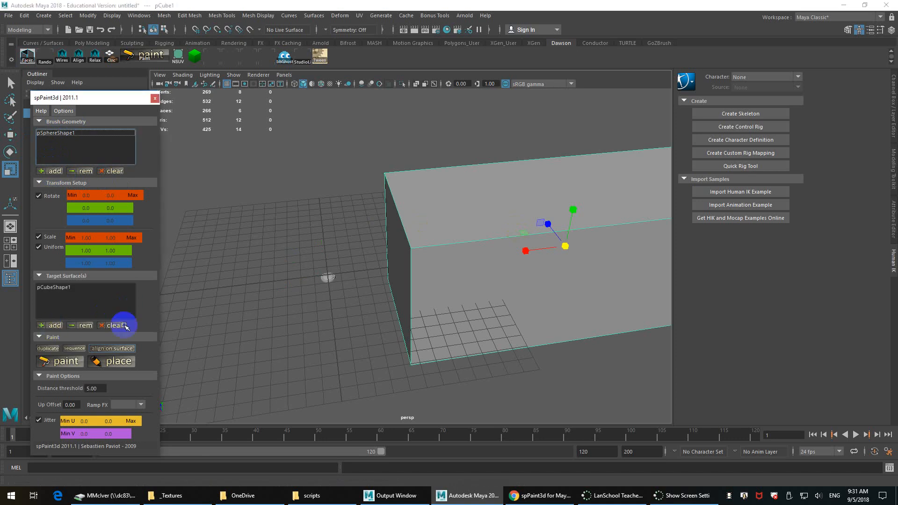
Step: Try painting dome copies across the box's top and front faces, and undo the strokes
{"action": "middle_click_drag", "start_coordinate": [464, 302], "coordinate": [394, 312], "text": "alt"}
{"action": "scroll", "coordinate": [394, 312], "scroll_direction": "down", "scroll_amount": 3}
{"action": "left_click", "coordinate": [56, 362]}
{"action": "mouse_move", "coordinate": [576, 180]}
{"action": "left_mouse_down"}
{"action": "mouse_move", "coordinate": [403, 193]}
{"action": "mouse_move", "coordinate": [301, 215]}
{"action": "mouse_move", "coordinate": [616, 204]}
{"action": "mouse_move", "coordinate": [572, 227]}
{"action": "mouse_move", "coordinate": [522, 211]}
{"action": "left_mouse_up"}
{"action": "mouse_move", "coordinate": [549, 214]}
{"action": "left_mouse_down"}
{"action": "mouse_move", "coordinate": [450, 222]}
{"action": "mouse_move", "coordinate": [506, 285]}
{"action": "mouse_move", "coordinate": [575, 284]}
{"action": "left_mouse_up"}
{"action": "mouse_move", "coordinate": [525, 265]}
{"action": "left_mouse_down", "text": "alt"}
{"action": "mouse_move", "coordinate": [579, 306]}
{"action": "mouse_move", "coordinate": [428, 279]}
{"action": "left_mouse_up", "text": "alt"}
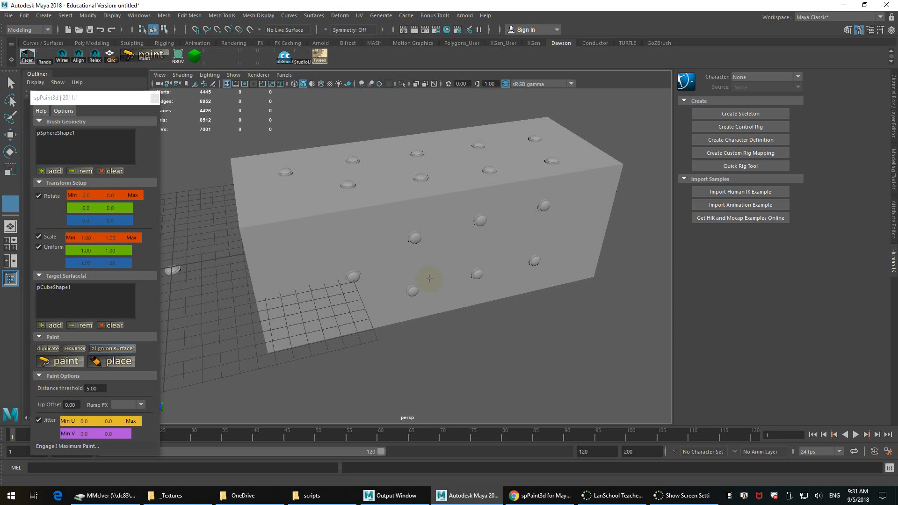
{"action": "mouse_move", "coordinate": [428, 278]}
{"action": "left_mouse_down", "text": "alt"}
{"action": "mouse_move", "coordinate": [371, 250]}
{"action": "mouse_move", "coordinate": [401, 281]}
{"action": "left_mouse_up", "text": "alt"}
{"action": "key", "text": "ctrl+z"}
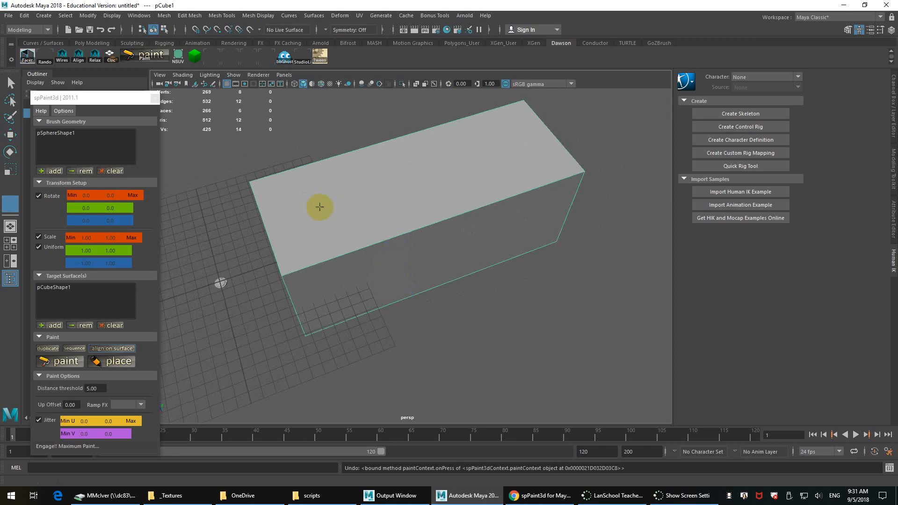
Step: Set the uniform brush scale range to a minimum of 0.50 and a maximum of 5.00
{"action": "left_click_drag", "start_coordinate": [319, 207], "coordinate": [283, 169], "text": "alt"}
{"action": "left_click", "coordinate": [86, 196]}
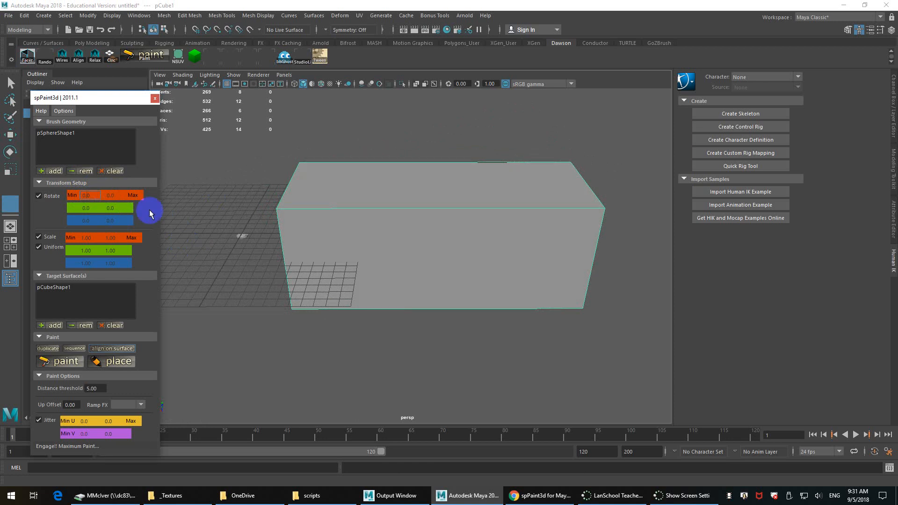
{"action": "left_click", "coordinate": [69, 208]}
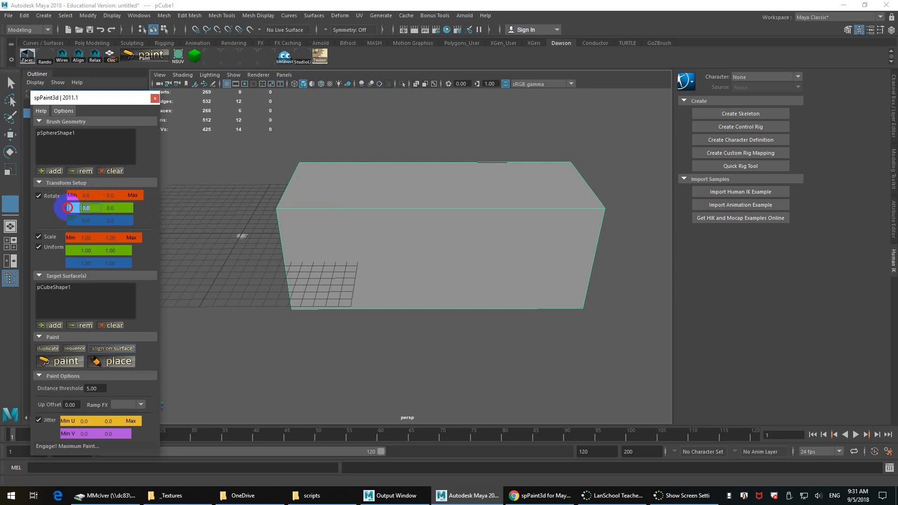
{"action": "middle_click_drag", "start_coordinate": [269, 222], "coordinate": [317, 265], "text": "alt"}
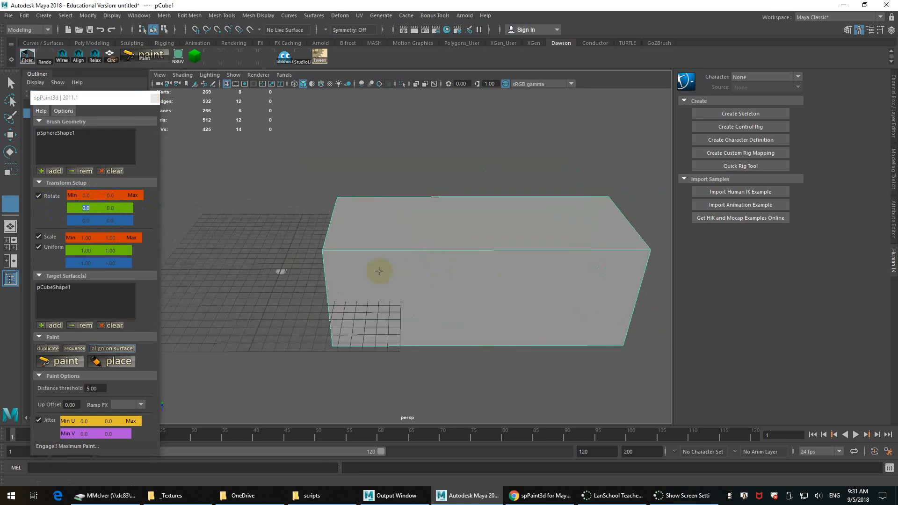
{"action": "middle_click_drag", "start_coordinate": [379, 271], "coordinate": [306, 267], "text": "alt"}
{"action": "left_click", "coordinate": [85, 238]}
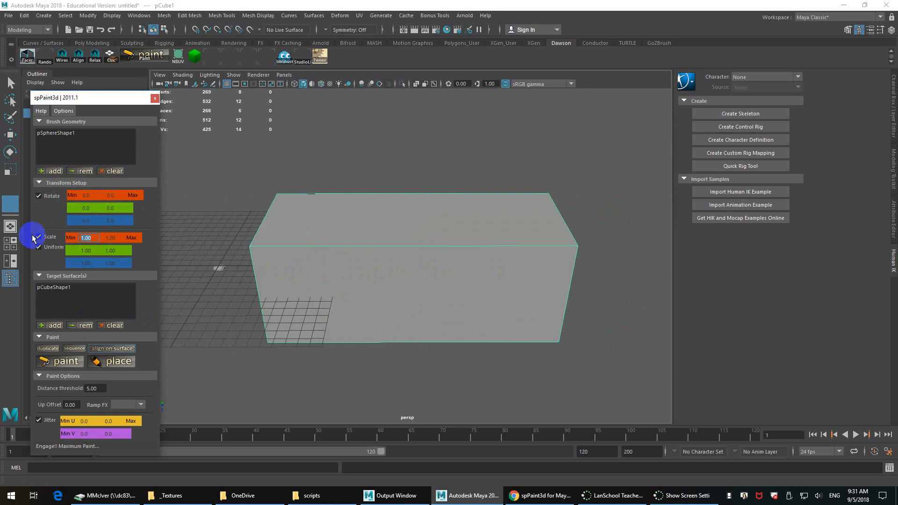
{"action": "left_click", "coordinate": [109, 238]}
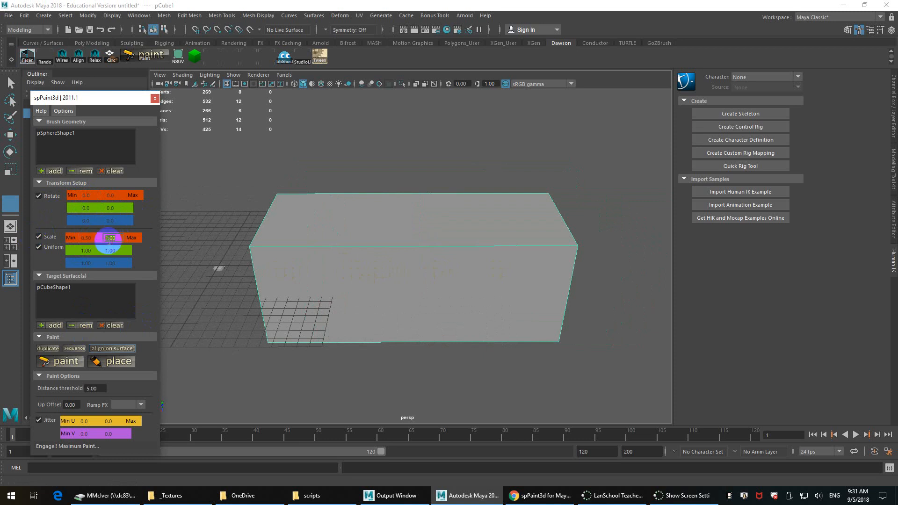
Step: Try painting randomly scaled dome copies in rows across the box's top face, and undo them
{"action": "left_click_drag", "start_coordinate": [513, 237], "coordinate": [520, 247], "text": "alt"}
{"action": "mouse_move", "coordinate": [527, 198]}
{"action": "left_mouse_down"}
{"action": "mouse_move", "coordinate": [309, 220]}
{"action": "mouse_move", "coordinate": [529, 231]}
{"action": "left_mouse_up"}
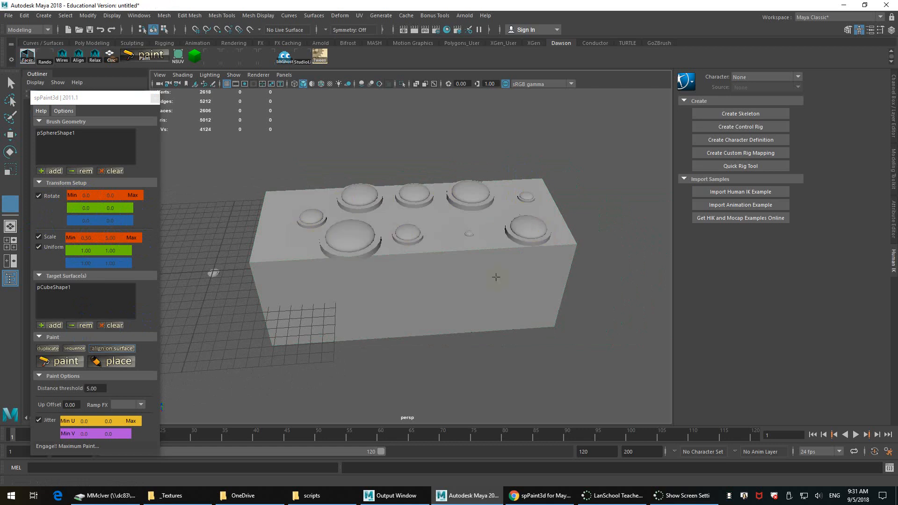
{"action": "mouse_move", "coordinate": [497, 277]}
{"action": "left_mouse_down", "text": "alt"}
{"action": "mouse_move", "coordinate": [505, 268]}
{"action": "mouse_move", "coordinate": [265, 292]}
{"action": "mouse_move", "coordinate": [527, 306]}
{"action": "mouse_move", "coordinate": [559, 318]}
{"action": "left_mouse_up", "text": "alt"}
{"action": "key", "text": "ctrl+z"}
{"action": "key", "text": "ctrl+z"}
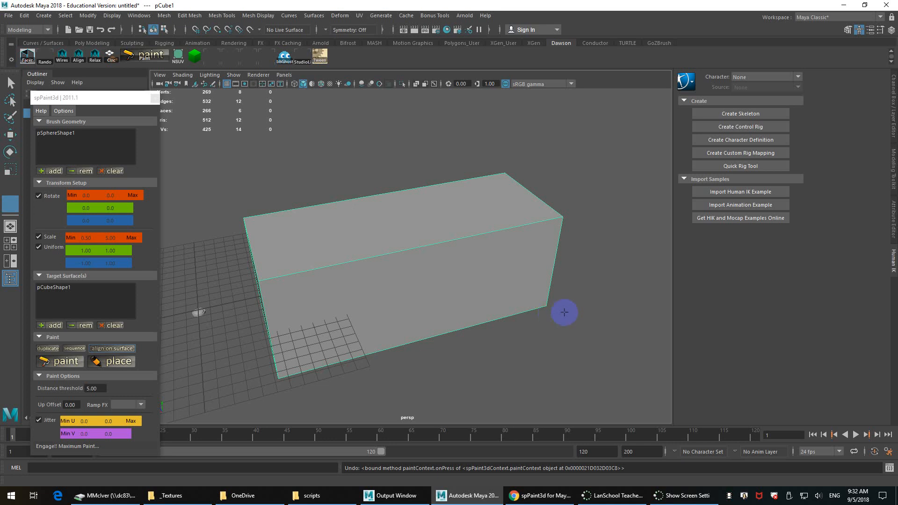
Step: Leave the paint tool and delete the long box
{"action": "left_click_drag", "start_coordinate": [566, 313], "coordinate": [457, 243], "text": "alt"}
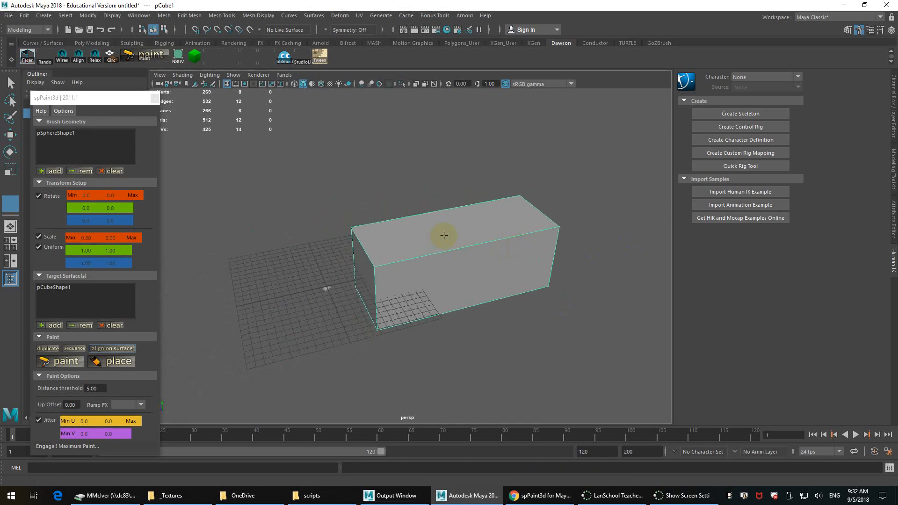
{"action": "key", "text": "w"}
{"action": "key", "text": "Delete"}
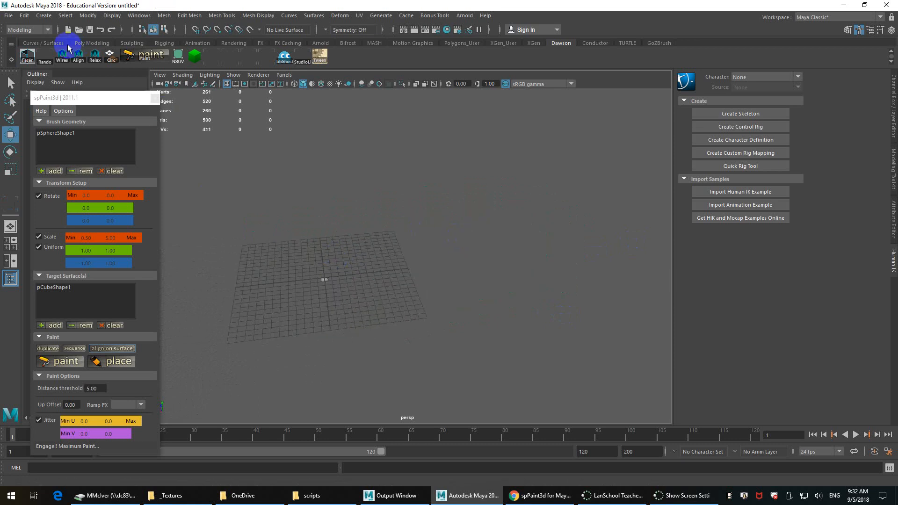
Step: Create a polygon torus, enlarge it and move it along X away from the dome mesh
{"action": "left_click", "coordinate": [91, 43]}
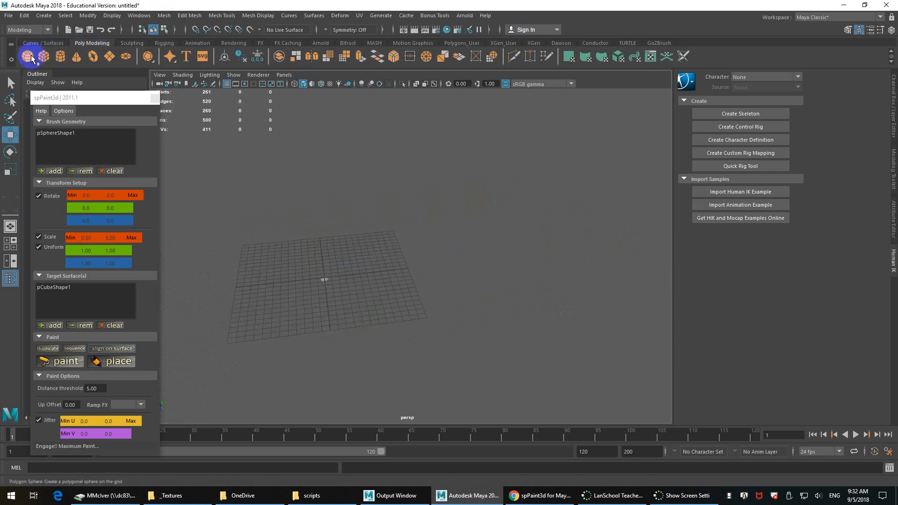
{"action": "left_click", "coordinate": [93, 57]}
{"action": "right_click_drag", "start_coordinate": [366, 242], "coordinate": [476, 231], "text": "alt"}
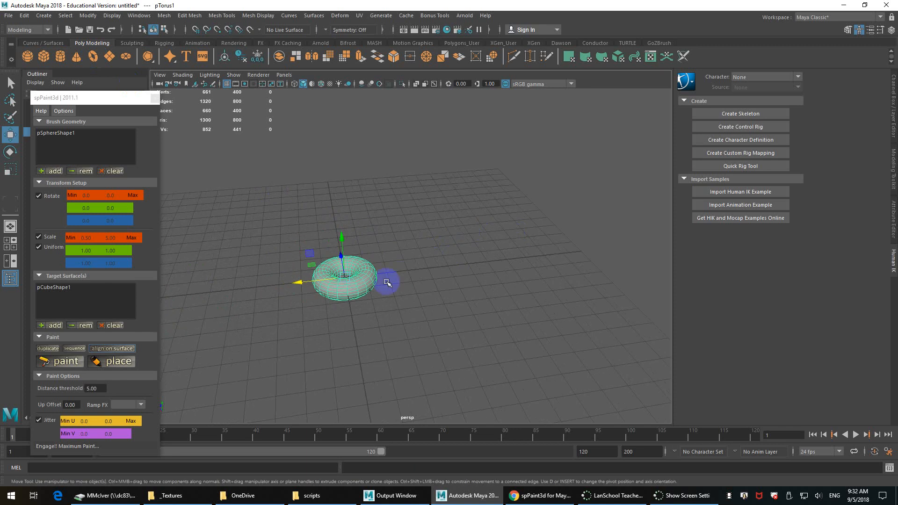
{"action": "left_click_drag", "start_coordinate": [386, 283], "coordinate": [380, 267], "text": "alt"}
{"action": "right_click_drag", "start_coordinate": [381, 260], "coordinate": [471, 311], "text": "alt"}
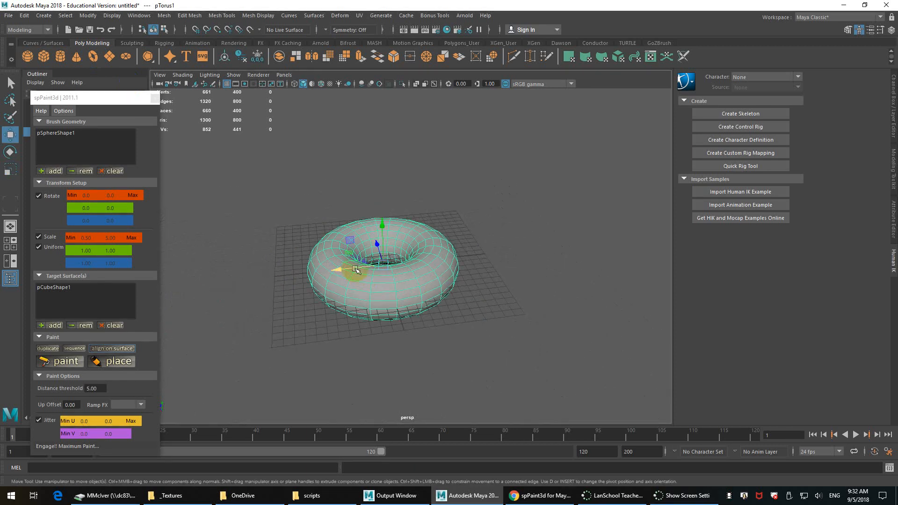
{"action": "left_click_drag", "start_coordinate": [356, 269], "coordinate": [512, 260]}
Step: Freeze the torus's transformations
{"action": "left_click", "coordinate": [88, 15]}
{"action": "left_click", "coordinate": [97, 66]}
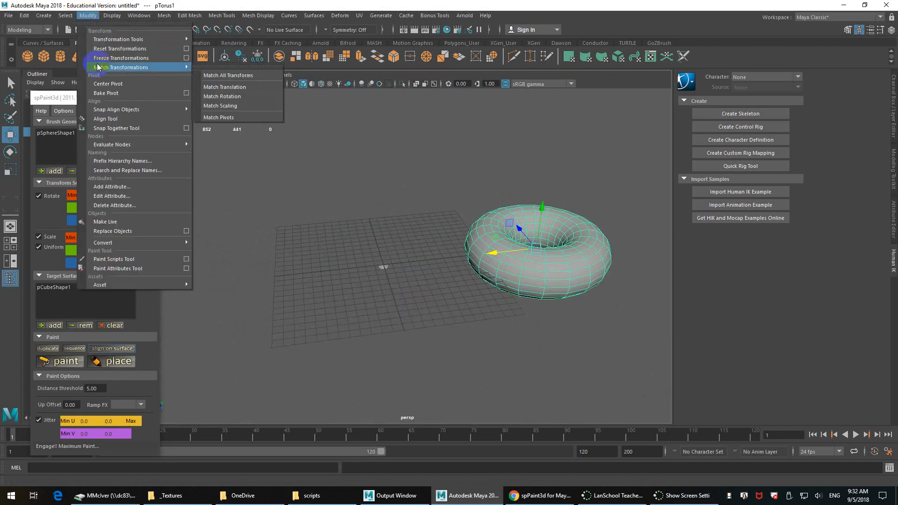
{"action": "left_click", "coordinate": [100, 59]}
Step: Replace pCubeShape1 with the torus in the spPaint3d target surfaces
{"action": "middle_click_drag", "start_coordinate": [452, 247], "coordinate": [394, 245], "text": "alt"}
{"action": "left_click", "coordinate": [57, 288]}
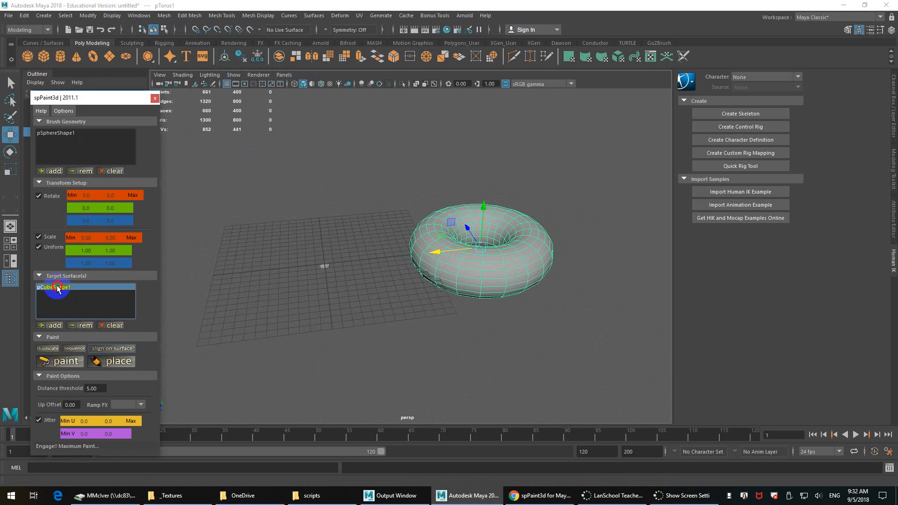
{"action": "left_click", "coordinate": [81, 325]}
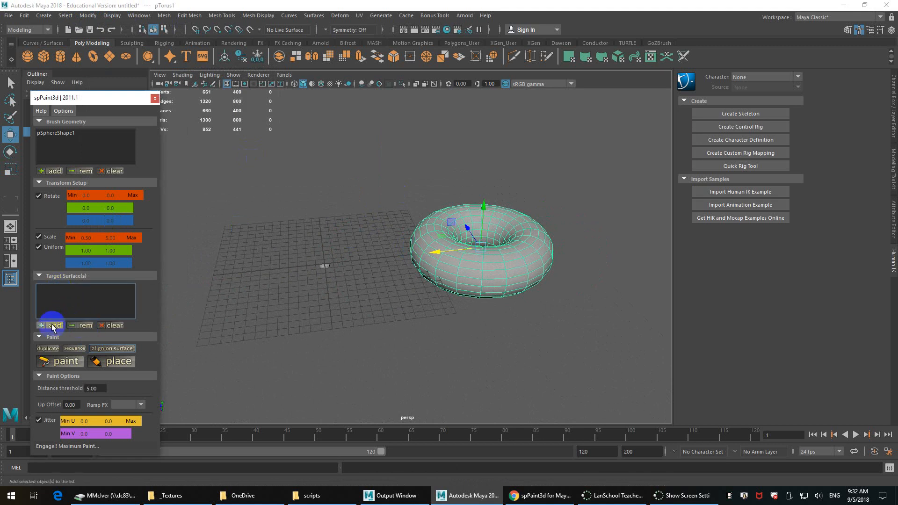
{"action": "left_click", "coordinate": [52, 327]}
Step: Paint randomly scaled dome copies over the torus surface
{"action": "scroll", "coordinate": [467, 304], "scroll_direction": "up", "scroll_amount": 5}
{"action": "middle_click_drag", "start_coordinate": [481, 301], "coordinate": [393, 300], "text": "alt"}
{"action": "scroll", "coordinate": [393, 300], "scroll_direction": "down", "scroll_amount": 4}
{"action": "left_click", "coordinate": [61, 365]}
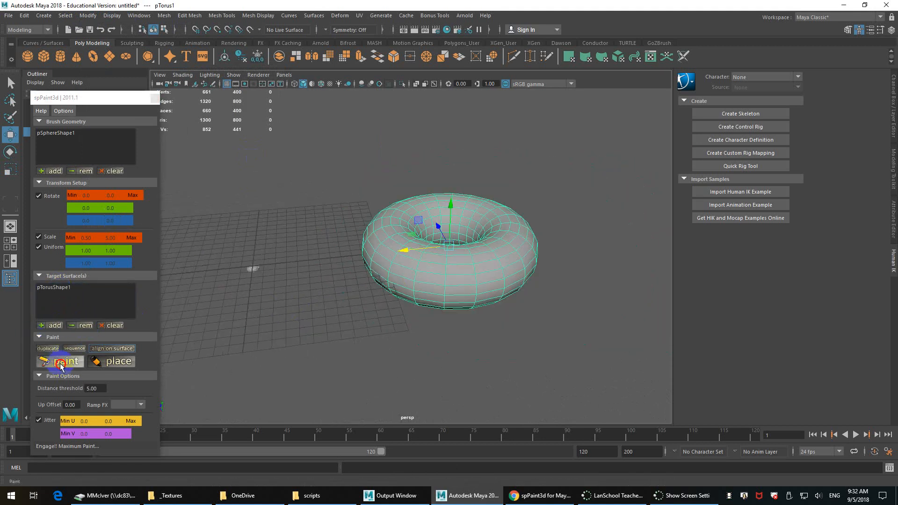
{"action": "left_click", "coordinate": [395, 314]}
{"action": "left_click", "coordinate": [463, 263]}
{"action": "left_click", "coordinate": [529, 235]}
{"action": "left_click_drag", "start_coordinate": [529, 235], "coordinate": [409, 276], "text": "alt"}
{"action": "left_click", "coordinate": [459, 258]}
{"action": "left_click", "coordinate": [483, 250]}
{"action": "mouse_move", "coordinate": [495, 279]}
{"action": "left_mouse_down", "text": "alt"}
{"action": "mouse_move", "coordinate": [512, 255]}
{"action": "mouse_move", "coordinate": [501, 271]}
{"action": "left_mouse_up", "text": "alt"}
Step: Undo all dome copies painted on the torus
{"action": "key", "text": "ctrl+z"}
{"action": "key", "text": "ctrl+z"}
{"action": "key", "text": "ctrl+z"}
{"action": "key", "text": "ctrl+z"}
{"action": "key", "text": "ctrl+z"}
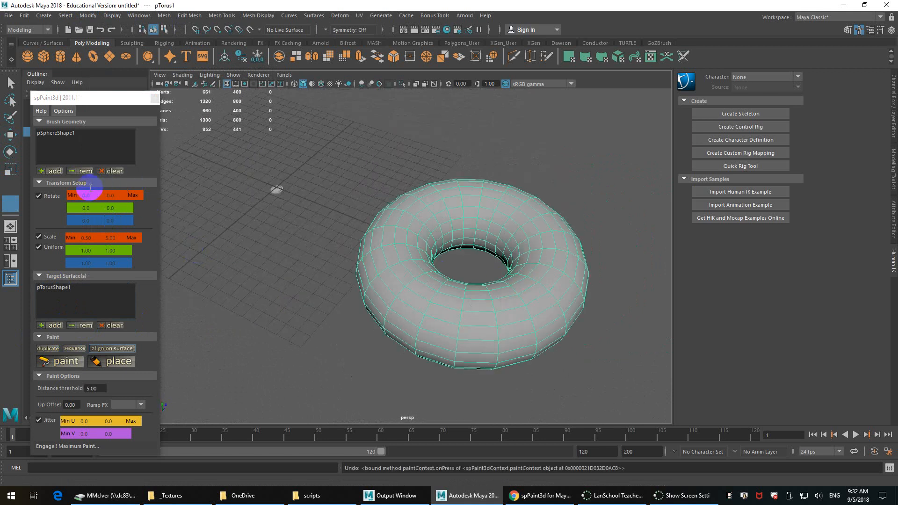
Step: Set both the minimum and maximum brush scale to 1
{"action": "left_click", "coordinate": [92, 238]}
{"action": "type", "text": "1"}
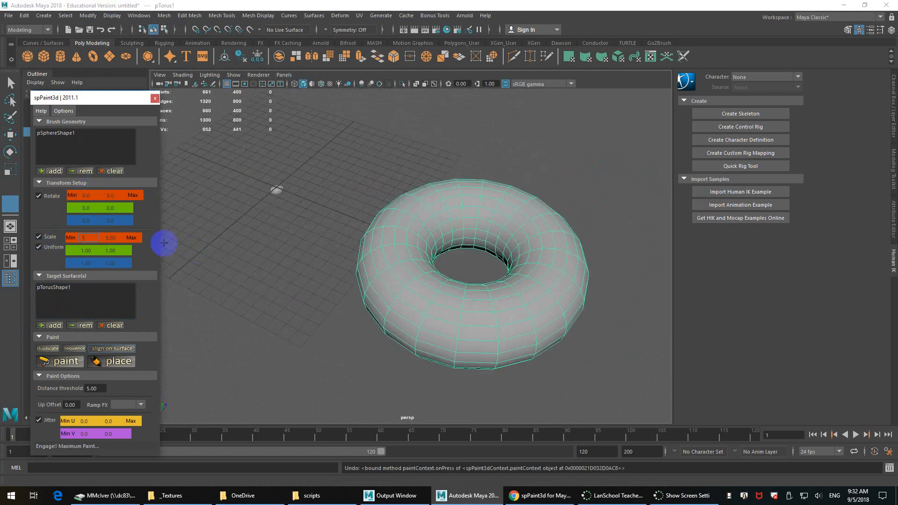
{"action": "key", "text": "Tab"}
{"action": "type", "text": "1"}
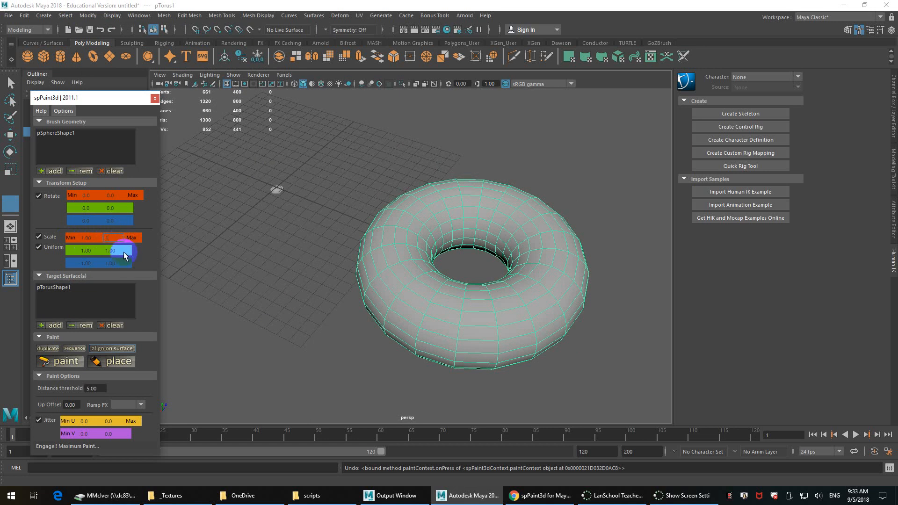
{"action": "key", "text": "Return"}
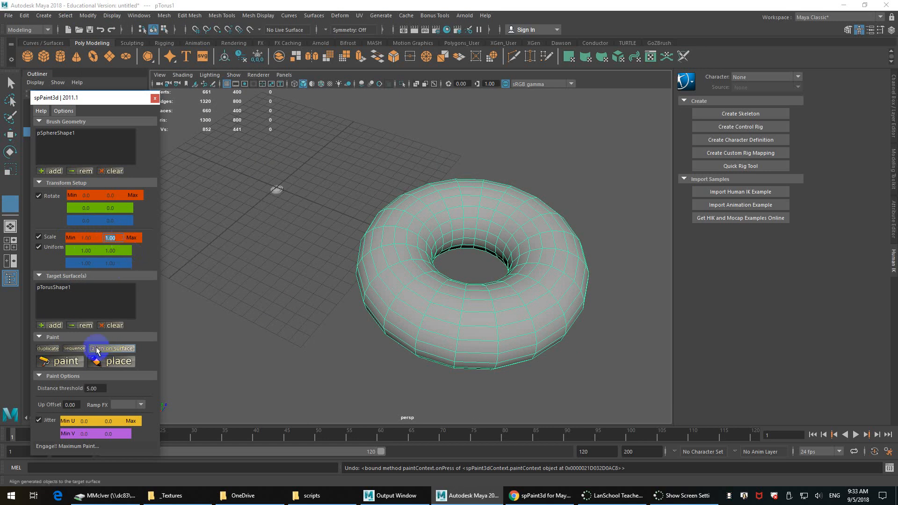
Step: Set the paint distance threshold to 1
{"action": "left_click", "coordinate": [92, 391]}
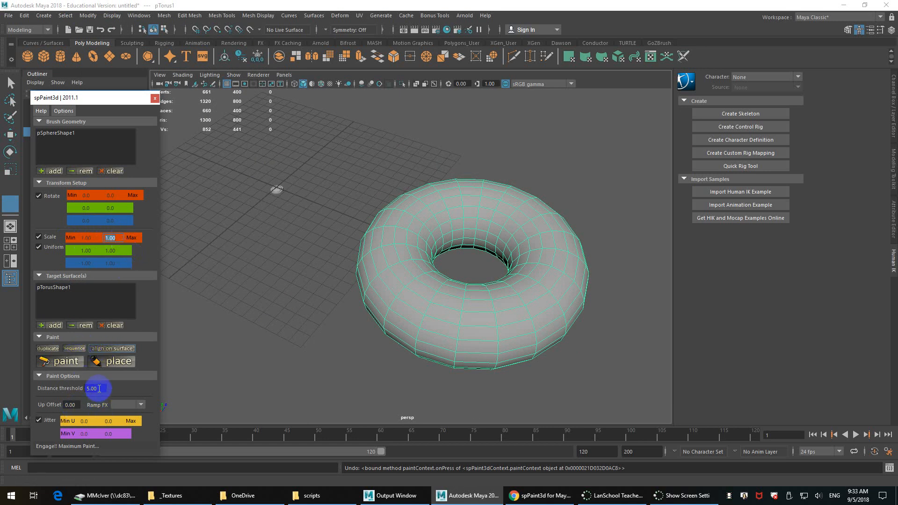
{"action": "left_click_drag", "start_coordinate": [99, 389], "coordinate": [63, 388]}
{"action": "type", "text": "1"}
{"action": "key", "text": "Return"}
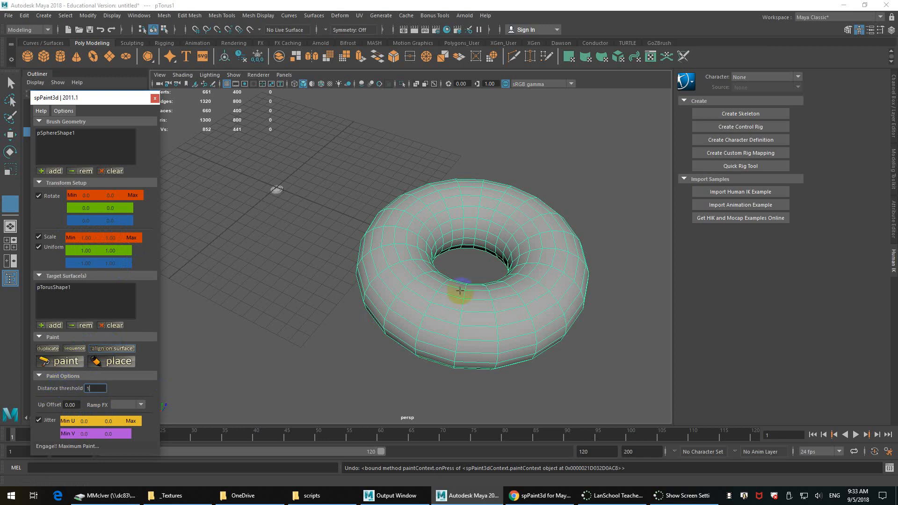
Step: Paint a closely spaced ring of dome copies around the torus's hole, continuing onto its inner wall
{"action": "mouse_move", "coordinate": [450, 206]}
{"action": "left_mouse_down"}
{"action": "mouse_move", "coordinate": [541, 256]}
{"action": "mouse_move", "coordinate": [438, 313]}
{"action": "mouse_move", "coordinate": [412, 229]}
{"action": "mouse_move", "coordinate": [434, 216]}
{"action": "mouse_move", "coordinate": [375, 301]}
{"action": "left_mouse_up"}
{"action": "right_click_drag", "start_coordinate": [375, 300], "coordinate": [419, 242], "text": "alt"}
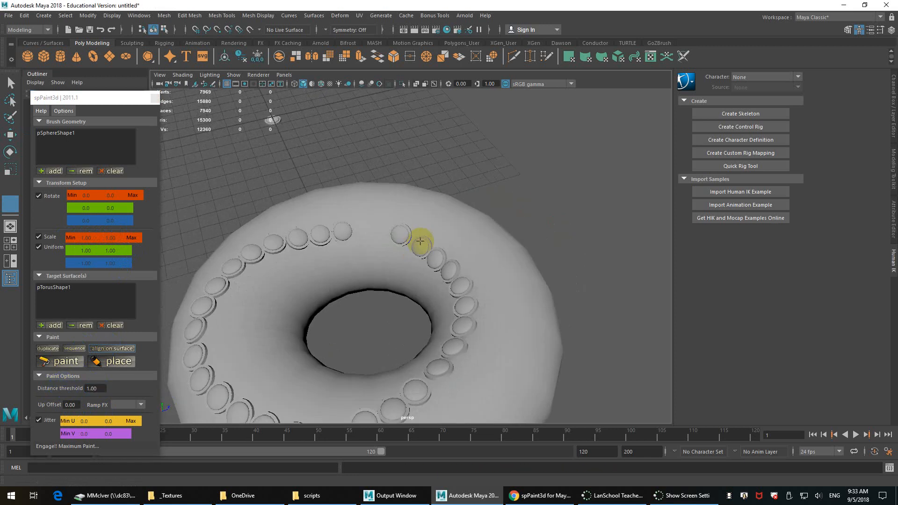
{"action": "mouse_move", "coordinate": [419, 243]}
{"action": "left_mouse_down", "text": "alt"}
{"action": "mouse_move", "coordinate": [380, 249]}
{"action": "mouse_move", "coordinate": [380, 310]}
{"action": "left_mouse_up", "text": "alt"}
{"action": "left_click_drag", "start_coordinate": [429, 280], "coordinate": [469, 259], "text": "alt"}
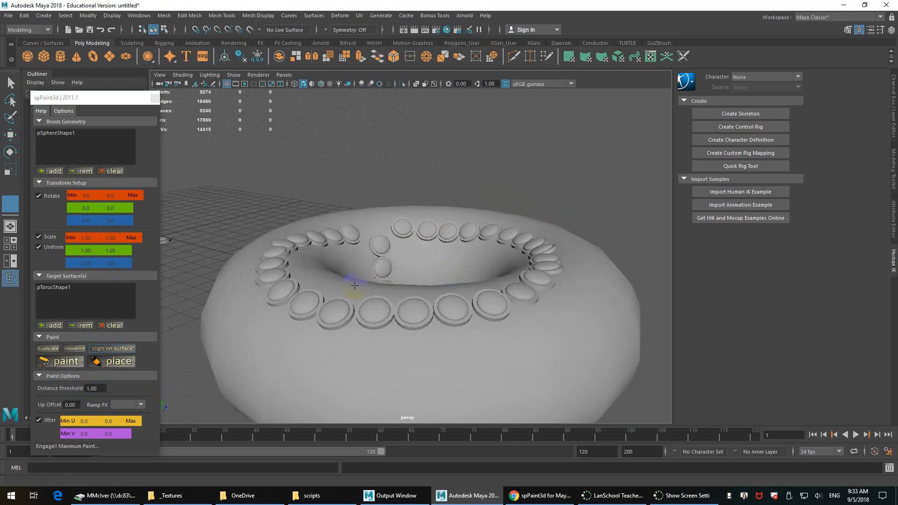
Step: Set the distance threshold to 5 and paint widely spaced dome copies around the torus's outer side
{"action": "type", "text": "5"}
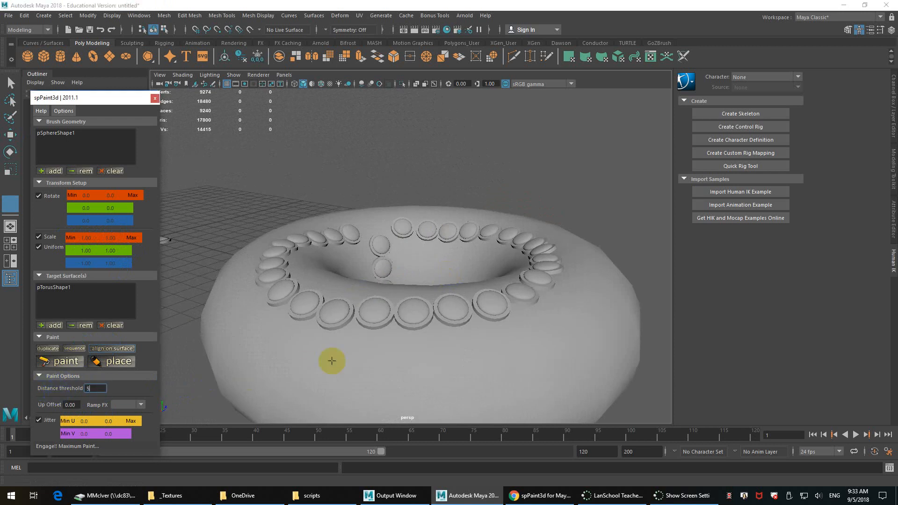
{"action": "right_click_drag", "start_coordinate": [333, 361], "coordinate": [409, 347], "text": "alt"}
{"action": "mouse_move", "coordinate": [341, 317]}
{"action": "left_mouse_down"}
{"action": "mouse_move", "coordinate": [457, 317]}
{"action": "mouse_move", "coordinate": [517, 290]}
{"action": "mouse_move", "coordinate": [421, 311]}
{"action": "left_mouse_up"}
{"action": "left_click", "coordinate": [317, 315]}
{"action": "left_click", "coordinate": [402, 303]}
{"action": "left_click", "coordinate": [455, 267]}
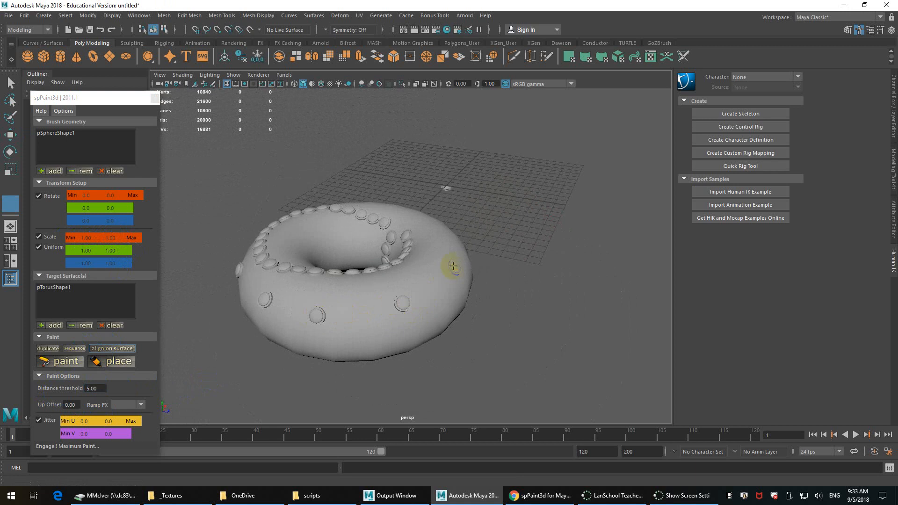
Step: Switch to place mode and place individual dome copies on the torus's outer side and inner wall
{"action": "left_click", "coordinate": [103, 364]}
{"action": "right_click_drag", "start_coordinate": [400, 341], "coordinate": [367, 293], "text": "alt"}
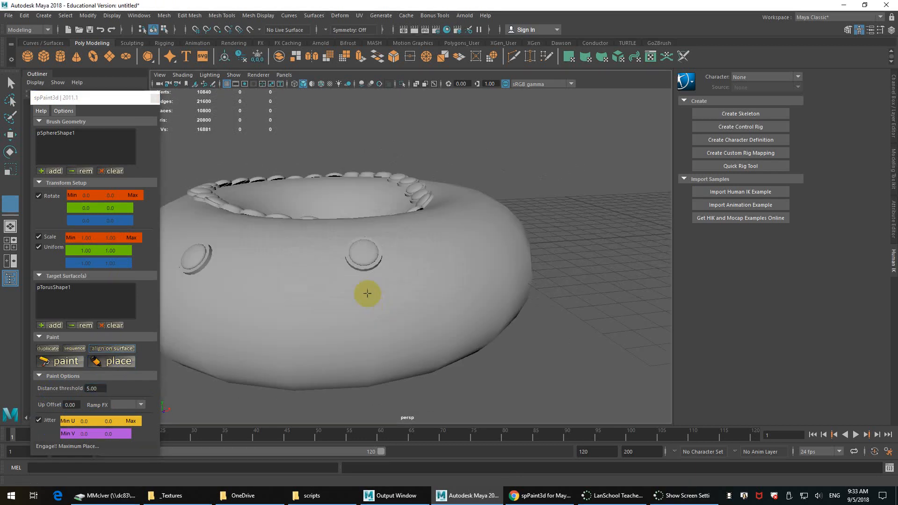
{"action": "mouse_move", "coordinate": [367, 292]}
{"action": "left_mouse_down"}
{"action": "mouse_move", "coordinate": [320, 279]}
{"action": "mouse_move", "coordinate": [347, 294]}
{"action": "left_mouse_up"}
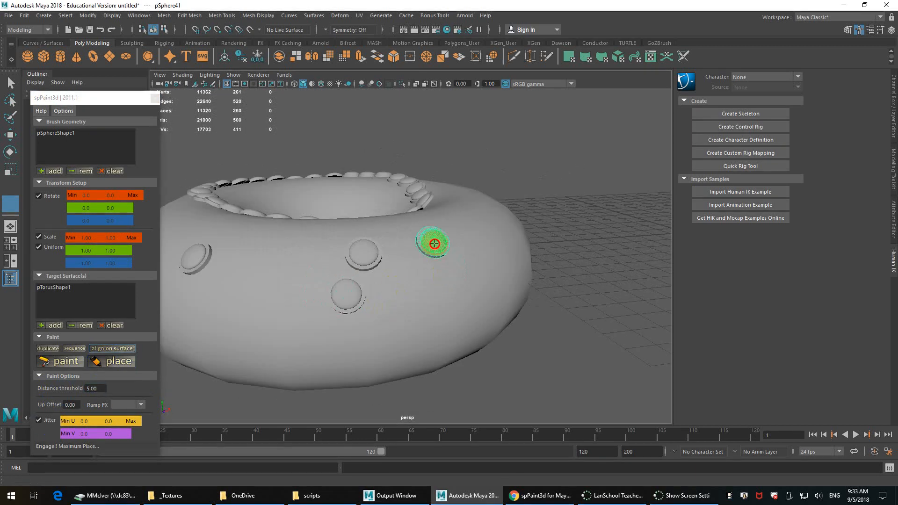
{"action": "left_click", "coordinate": [381, 214]}
{"action": "left_click_drag", "start_coordinate": [381, 214], "coordinate": [305, 211], "text": "alt"}
{"action": "left_click", "coordinate": [306, 211]}
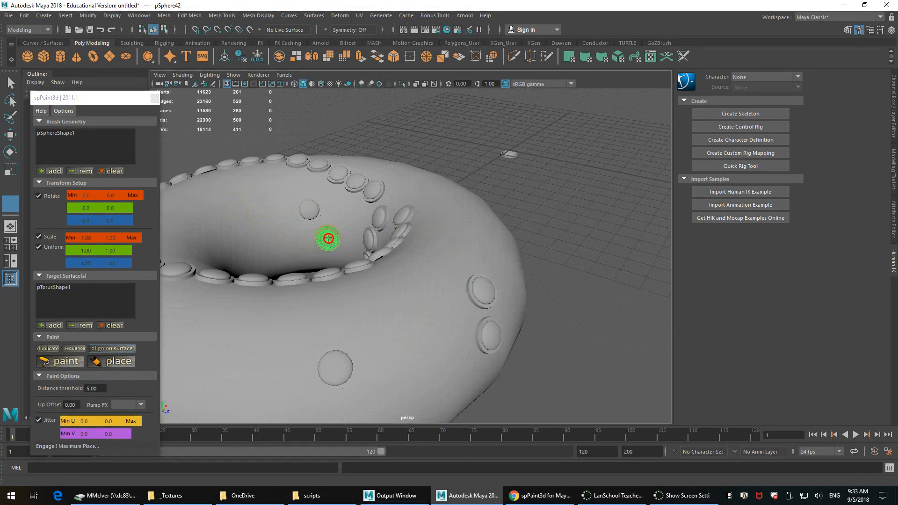
{"action": "left_click", "coordinate": [328, 239]}
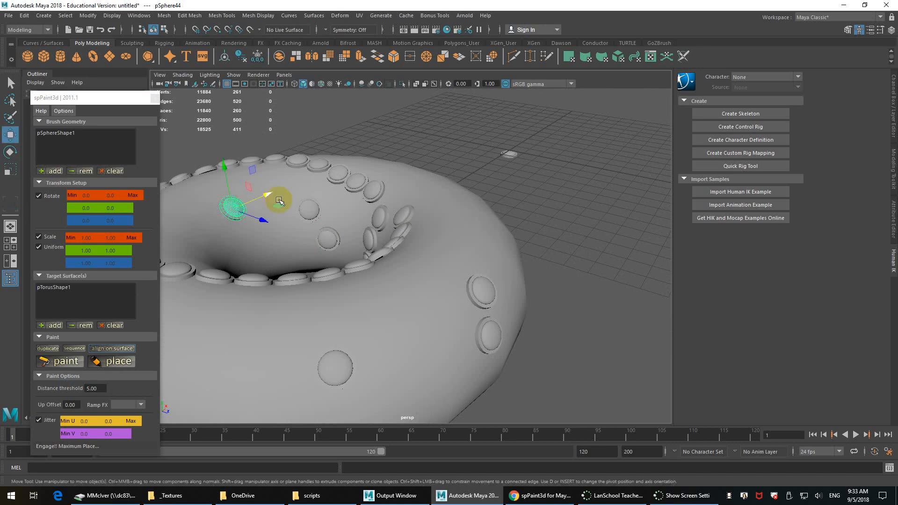
{"action": "key", "text": "w"}
Step: Select the torus and turn on the display of its vertex normals
{"action": "left_click", "coordinate": [333, 180]}
{"action": "left_click", "coordinate": [111, 15]}
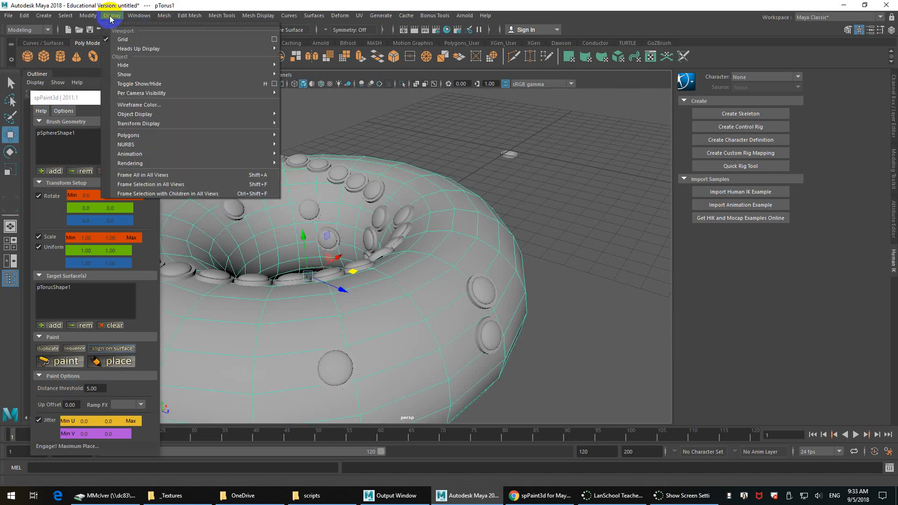
{"action": "mouse_move", "coordinate": [164, 135]}
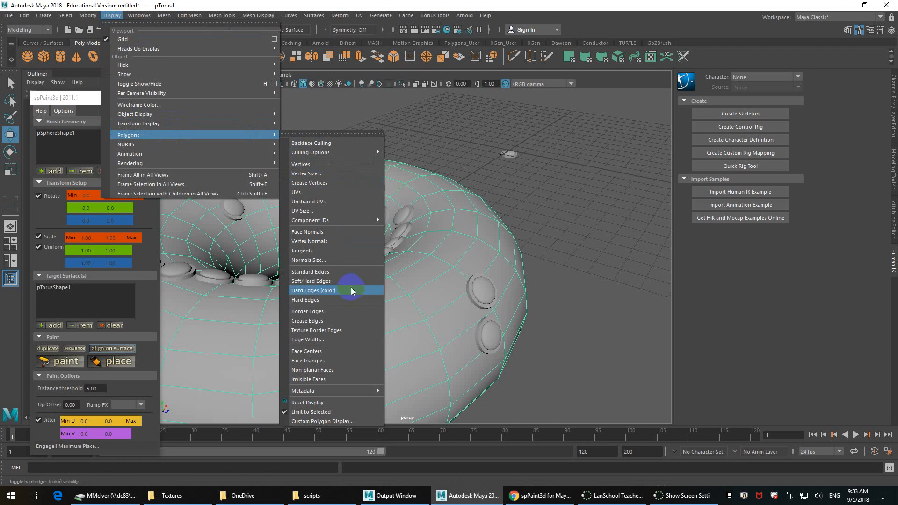
{"action": "left_click", "coordinate": [342, 241]}
{"action": "scroll", "coordinate": [337, 229], "scroll_direction": "up", "scroll_amount": 3}
{"action": "left_click_drag", "start_coordinate": [336, 229], "coordinate": [424, 228], "text": "alt"}
{"action": "scroll", "coordinate": [391, 220], "scroll_direction": "up", "scroll_amount": 5}
{"action": "scroll", "coordinate": [383, 231], "scroll_direction": "down", "scroll_amount": 5}
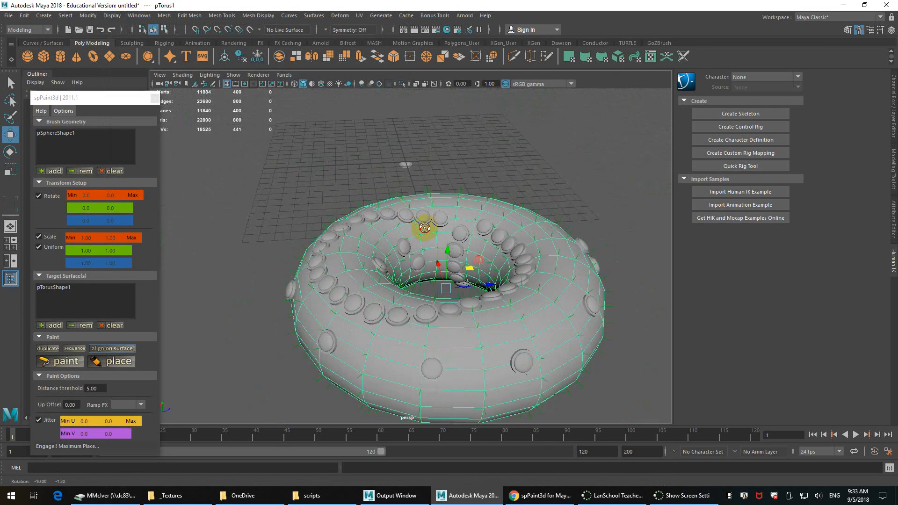
Step: Inspect the source dome at the grid's centre and a painted copy at the end of the torus's ring up close
{"action": "left_click", "coordinate": [407, 164]}
{"action": "left_click_drag", "start_coordinate": [407, 165], "coordinate": [333, 242], "text": "alt"}
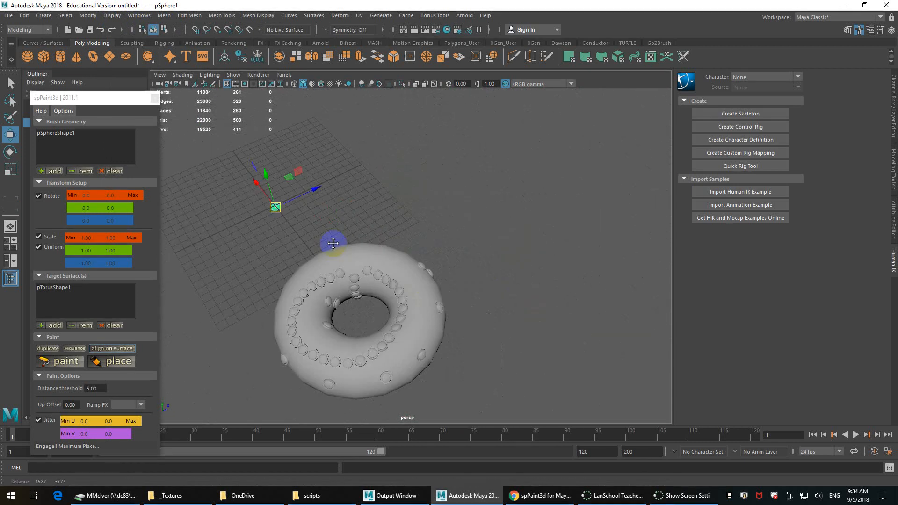
{"action": "right_click_drag", "start_coordinate": [333, 243], "coordinate": [468, 208], "text": "alt"}
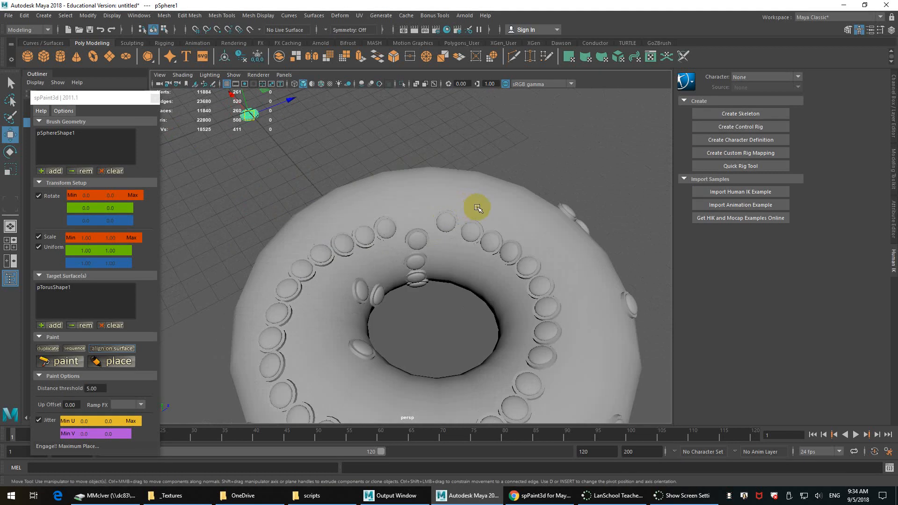
{"action": "left_click", "coordinate": [437, 219]}
{"action": "scroll", "coordinate": [465, 226], "scroll_direction": "up", "scroll_amount": 5}
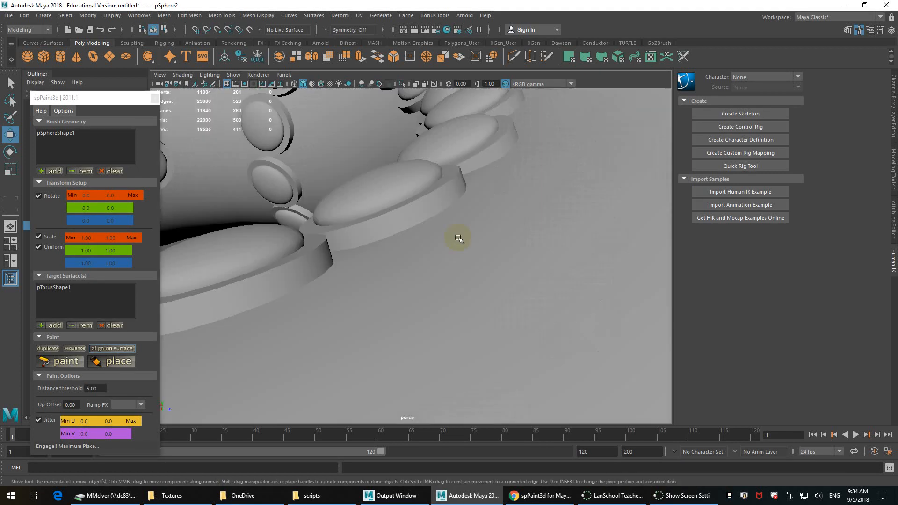
{"action": "scroll", "coordinate": [498, 321], "scroll_direction": "down", "scroll_amount": 5}
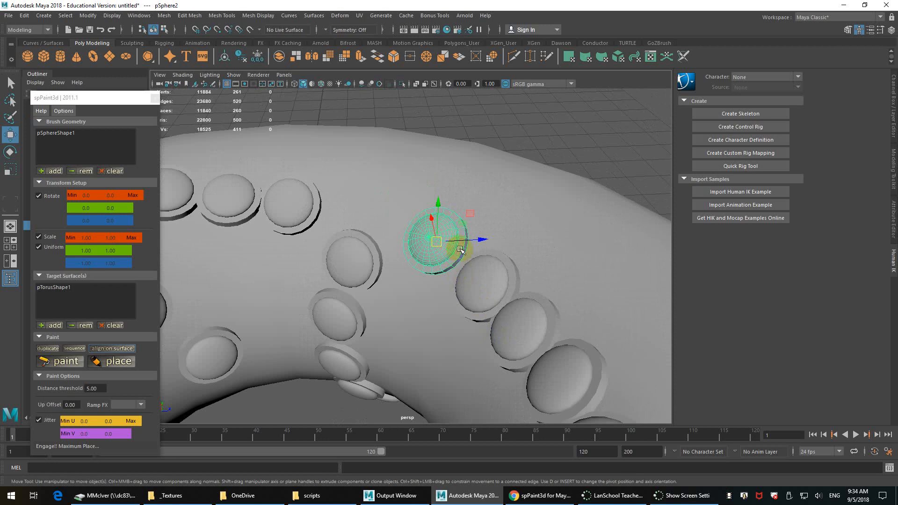
Step: Compare the orientation of the ring's end dome with the torus's vertex normals from several angles
{"action": "left_click", "coordinate": [537, 227]}
{"action": "key", "text": "f"}
{"action": "scroll", "coordinate": [507, 256], "scroll_direction": "up", "scroll_amount": 3}
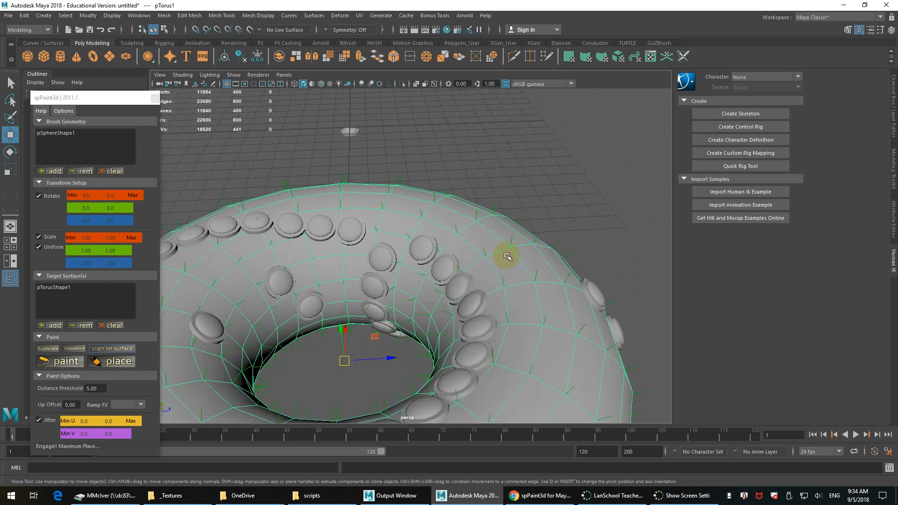
{"action": "left_click", "coordinate": [425, 249]}
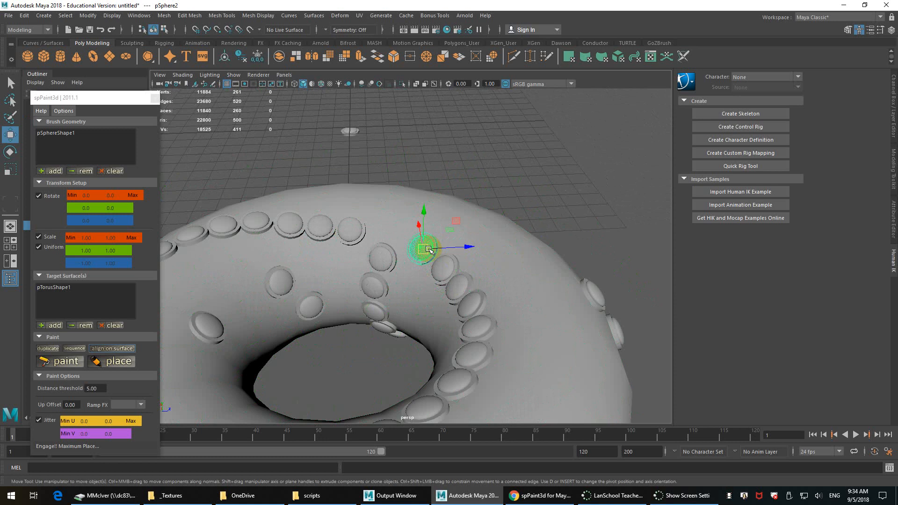
{"action": "mouse_move", "coordinate": [428, 250]}
{"action": "left_mouse_down", "text": "alt"}
{"action": "mouse_move", "coordinate": [405, 246]}
{"action": "mouse_move", "coordinate": [424, 244]}
{"action": "left_mouse_up", "text": "alt"}
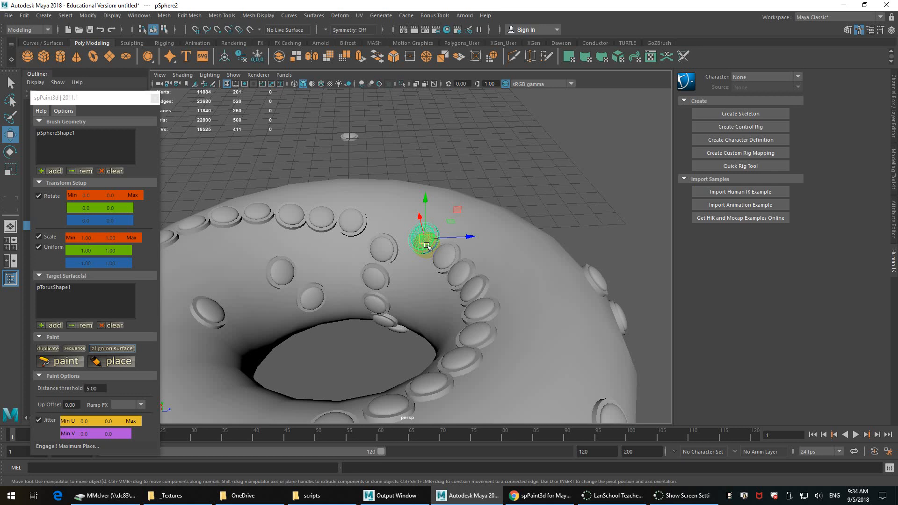
{"action": "left_click_drag", "start_coordinate": [426, 245], "coordinate": [496, 259], "text": "alt"}
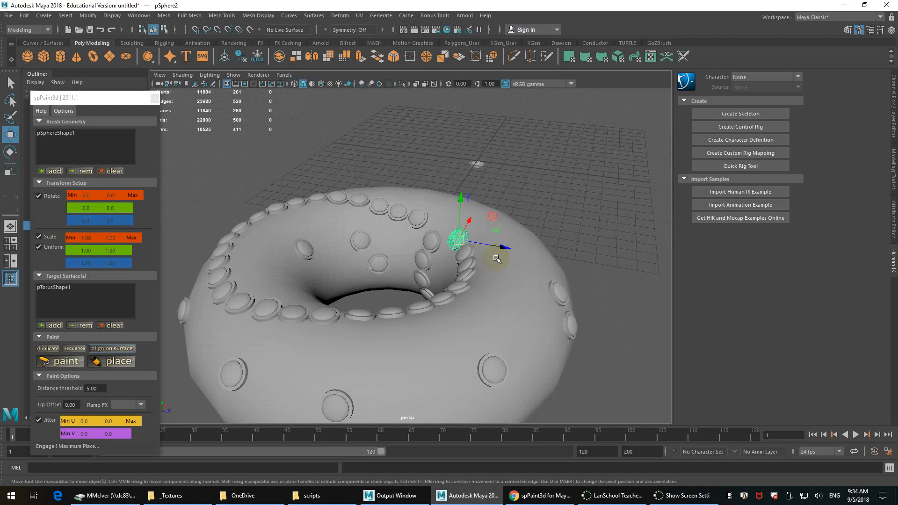
{"action": "scroll", "coordinate": [496, 258], "scroll_direction": "up", "scroll_amount": 5}
{"action": "scroll", "coordinate": [487, 267], "scroll_direction": "down", "scroll_amount": 2}
{"action": "left_click_drag", "start_coordinate": [487, 266], "coordinate": [519, 273], "text": "alt"}
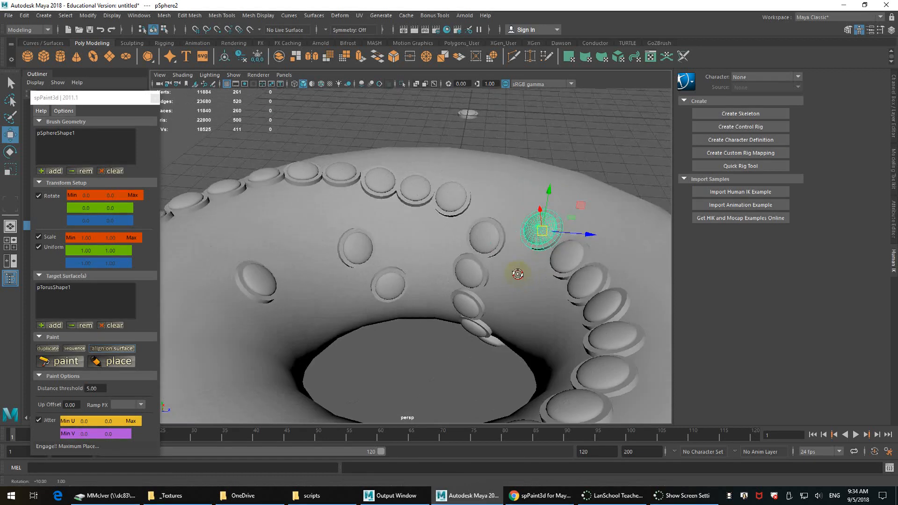
{"action": "middle_click_drag", "start_coordinate": [519, 273], "coordinate": [459, 265], "text": "alt"}
{"action": "left_click_drag", "start_coordinate": [459, 265], "coordinate": [495, 271], "text": "alt"}
{"action": "scroll", "coordinate": [494, 271], "scroll_direction": "down", "scroll_amount": 4}
{"action": "scroll", "coordinate": [495, 272], "scroll_direction": "up", "scroll_amount": 2}
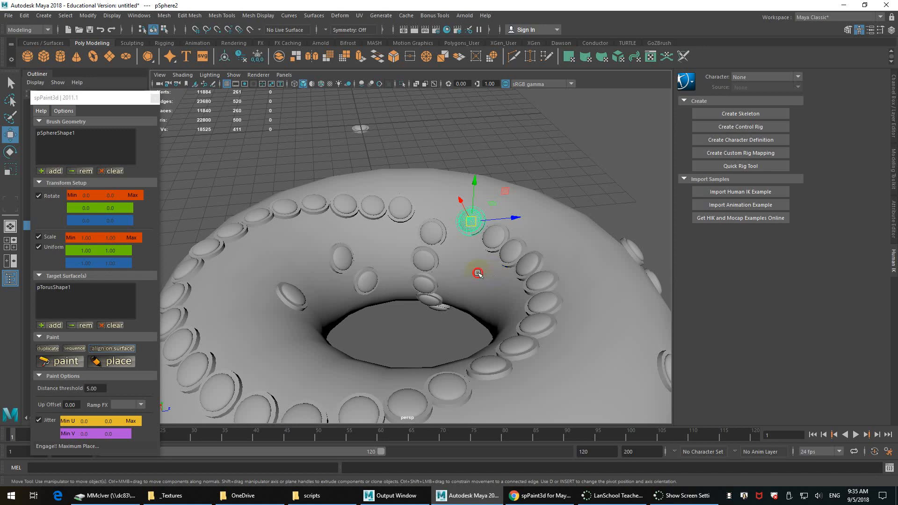
Step: Examine the torus's vertex normals in close-up around the domes at the end of the ring
{"action": "left_click", "coordinate": [477, 273]}
{"action": "scroll", "coordinate": [473, 262], "scroll_direction": "up", "scroll_amount": 6}
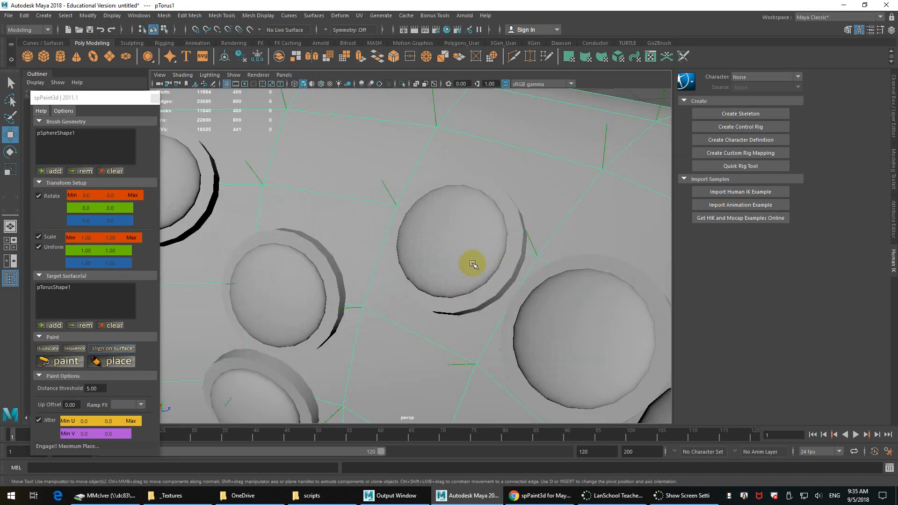
{"action": "scroll", "coordinate": [378, 253], "scroll_direction": "down", "scroll_amount": 3}
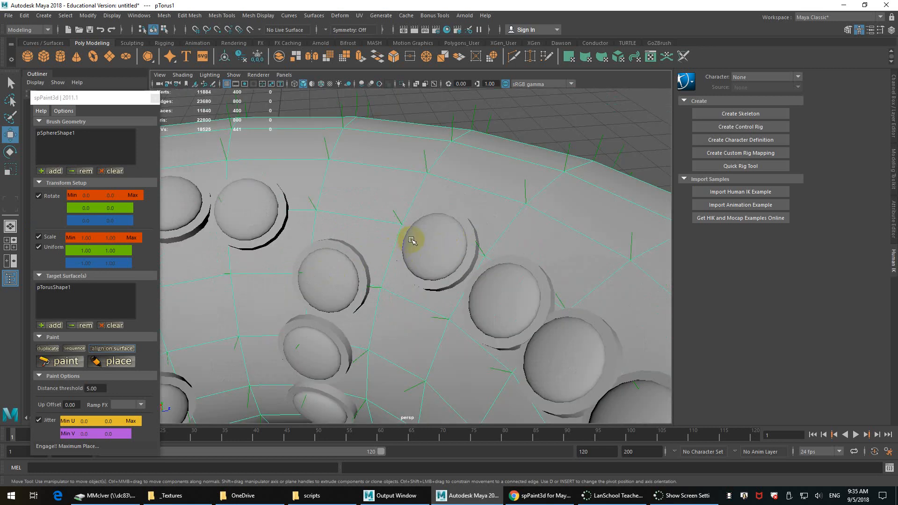
{"action": "scroll", "coordinate": [437, 255], "scroll_direction": "up", "scroll_amount": 5}
{"action": "scroll", "coordinate": [467, 239], "scroll_direction": "down", "scroll_amount": 2}
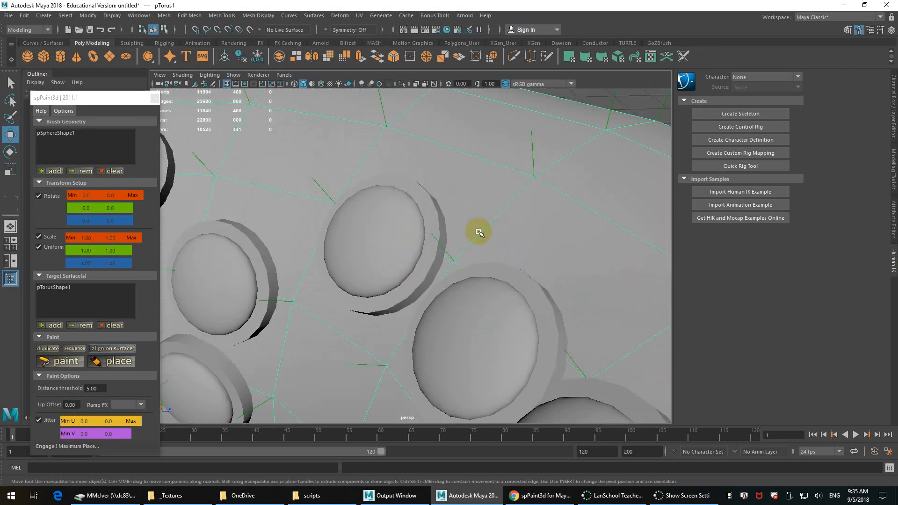
{"action": "scroll", "coordinate": [294, 285], "scroll_direction": "down", "scroll_amount": 6}
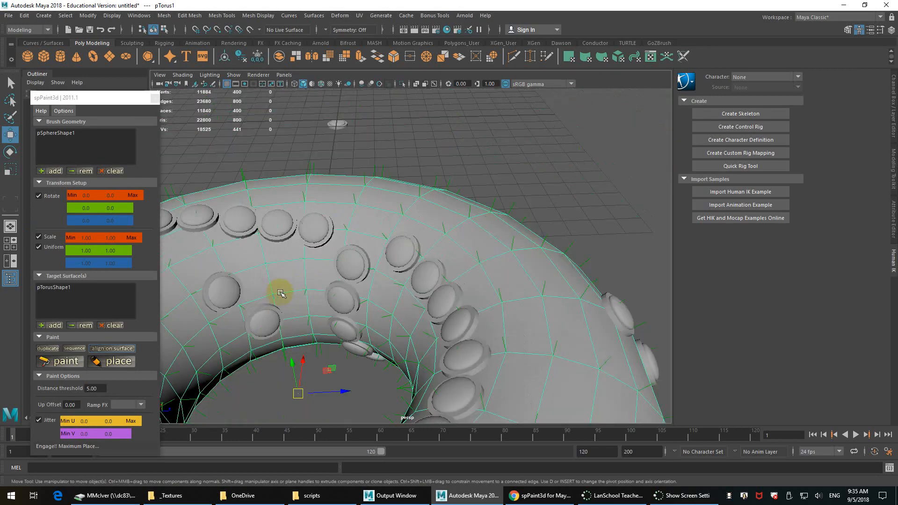
Step: Delete the torus and all the painted dome copies, keeping the source dome at the grid's centre
{"action": "scroll", "coordinate": [399, 255], "scroll_direction": "down", "scroll_amount": 7}
{"action": "left_click_drag", "start_coordinate": [437, 267], "coordinate": [385, 253], "text": "alt"}
{"action": "middle_click_drag", "start_coordinate": [386, 252], "coordinate": [527, 321], "text": "alt"}
{"action": "left_click_drag", "start_coordinate": [527, 321], "coordinate": [462, 298], "text": "alt"}
{"action": "middle_click_drag", "start_coordinate": [462, 297], "coordinate": [359, 256], "text": "alt"}
{"action": "left_click_drag", "start_coordinate": [359, 256], "coordinate": [392, 252], "text": "alt"}
{"action": "left_click_drag", "start_coordinate": [577, 192], "coordinate": [411, 343]}
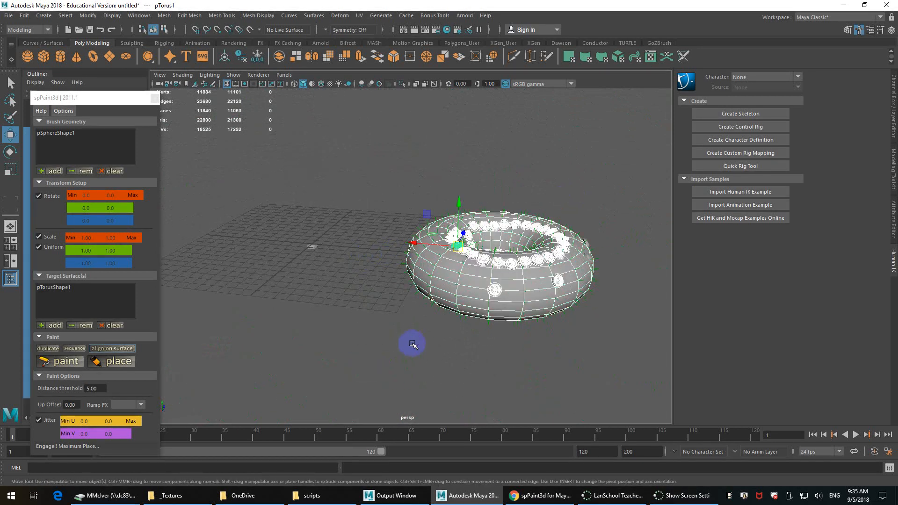
{"action": "key", "text": "Delete"}
{"action": "left_click", "coordinate": [587, 258]}
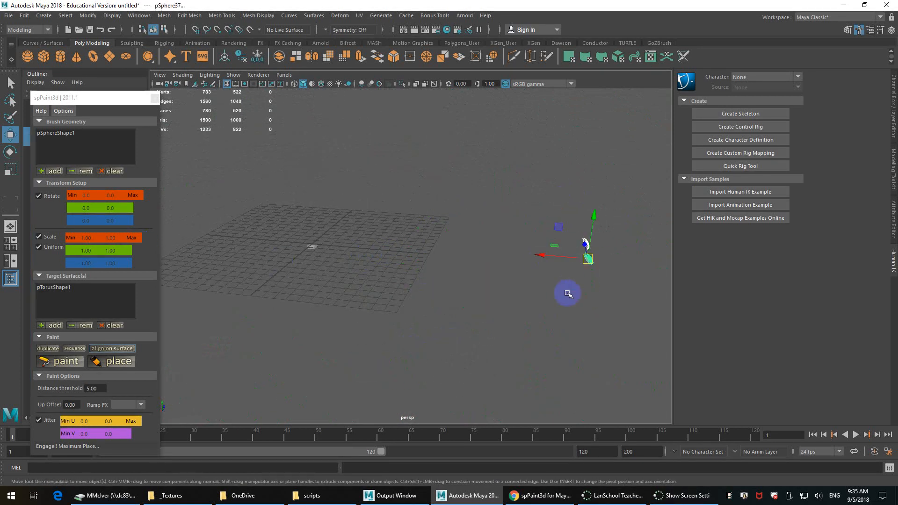
{"action": "key", "text": "Delete"}
{"action": "left_click", "coordinate": [112, 15]}
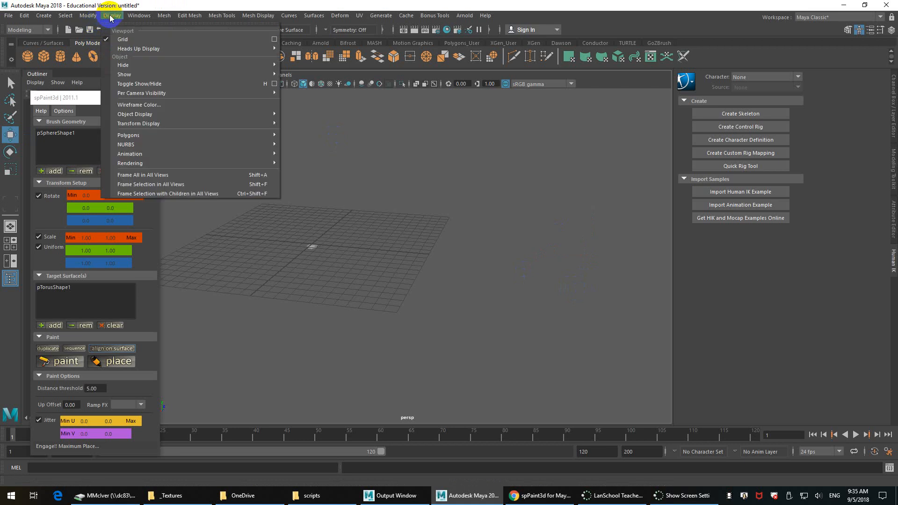
{"action": "mouse_move", "coordinate": [184, 144]}
{"action": "left_click", "coordinate": [563, 273]}
Step: Remove the deleted torus from the spPaint3d target surfaces
{"action": "left_click_drag", "start_coordinate": [509, 262], "coordinate": [231, 233], "text": "alt"}
{"action": "left_click", "coordinate": [54, 287]}
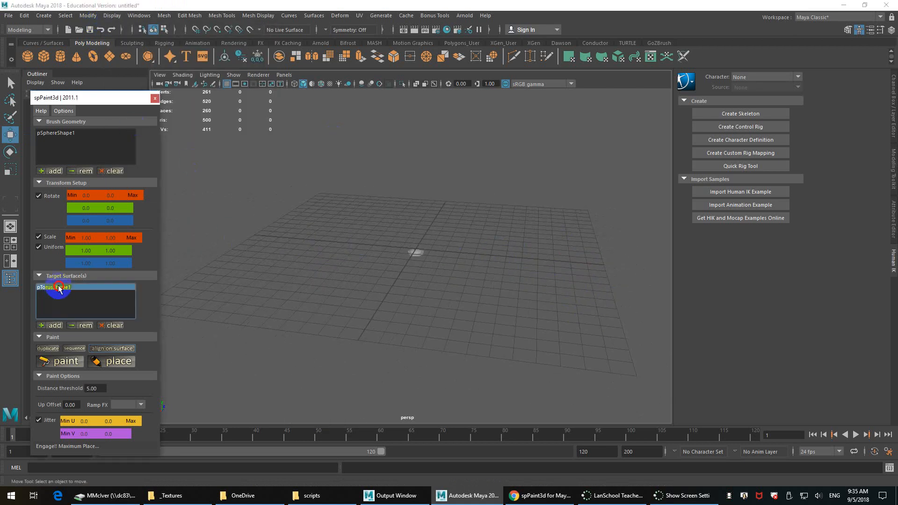
{"action": "left_click", "coordinate": [78, 325]}
Step: Create a polygon plane and scale it uniformly by about 28.7 so it extends past the grid
{"action": "left_click", "coordinate": [109, 56]}
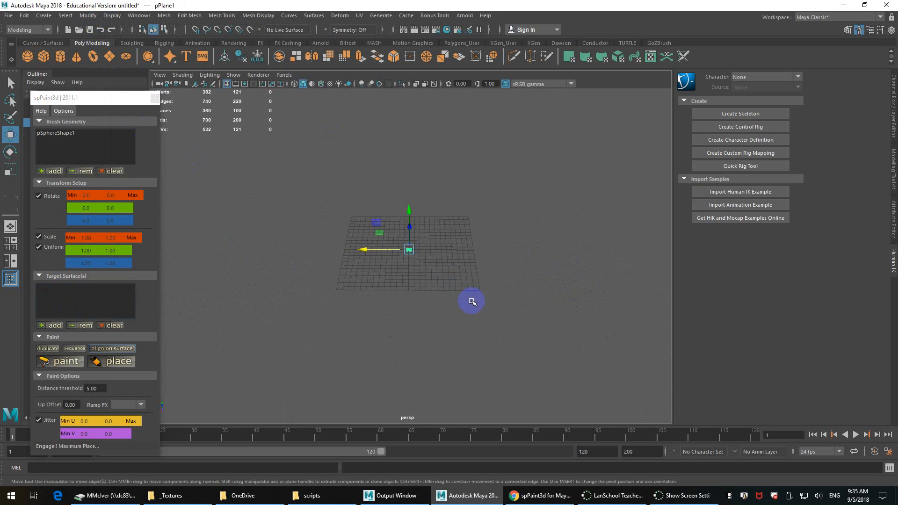
{"action": "key", "text": "r"}
{"action": "left_click_drag", "start_coordinate": [408, 245], "coordinate": [597, 395]}
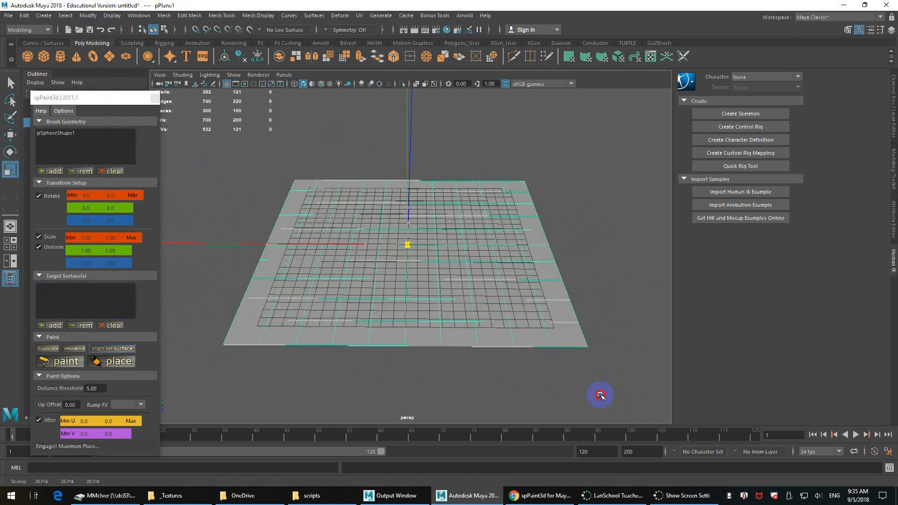
Step: Switch the plane to vertex editing and enable soft selection in the Modeling Toolkit
{"action": "right_click", "coordinate": [457, 253]}
{"action": "left_click", "coordinate": [411, 226]}
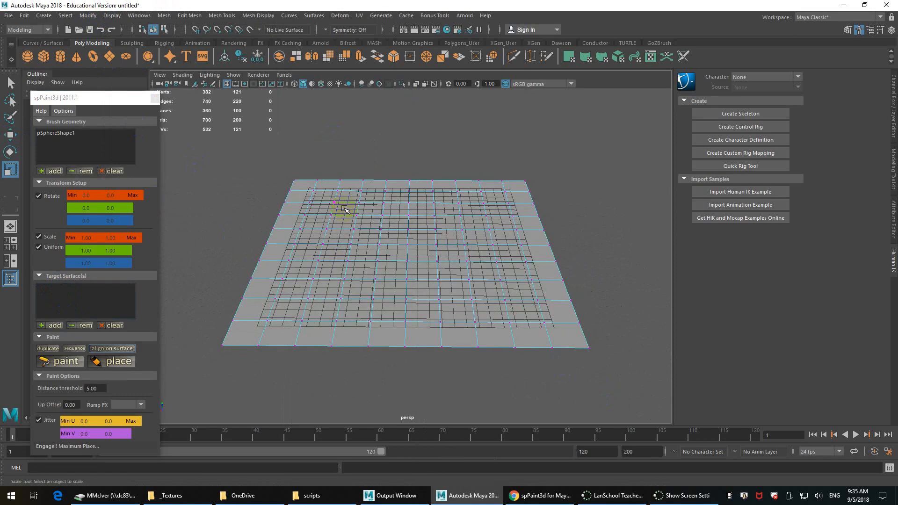
{"action": "left_click", "coordinate": [847, 29]}
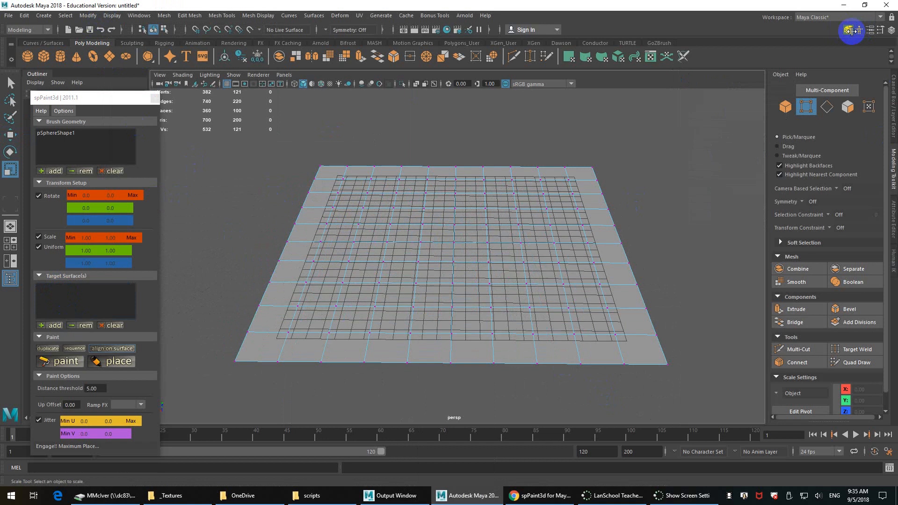
{"action": "scroll", "coordinate": [818, 334], "scroll_direction": "down", "scroll_amount": 1}
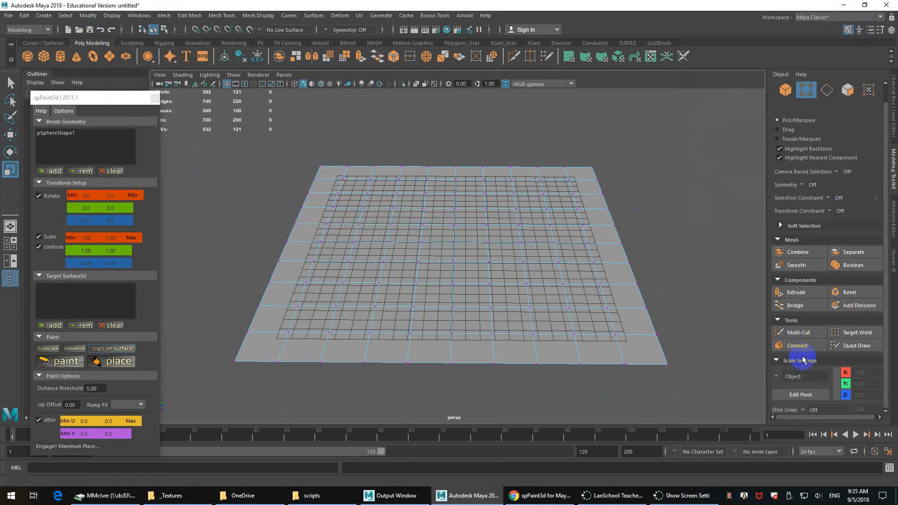
{"action": "left_click", "coordinate": [806, 227]}
{"action": "left_click", "coordinate": [814, 237]}
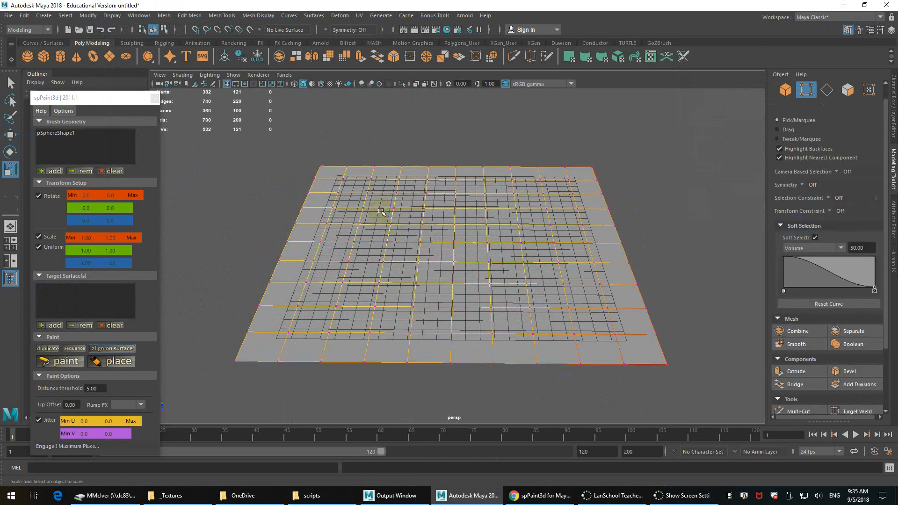
Step: Select a vertex near the plane's far left corner and set the volume soft-selection radius to 10
{"action": "left_click", "coordinate": [358, 224]}
{"action": "double_click", "coordinate": [858, 248]}
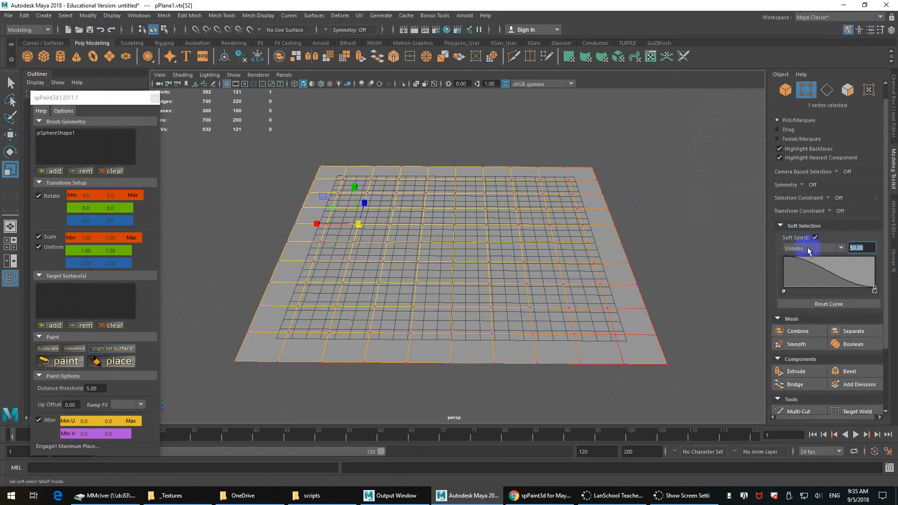
{"action": "type", "text": "5"}
{"action": "key", "text": "Return"}
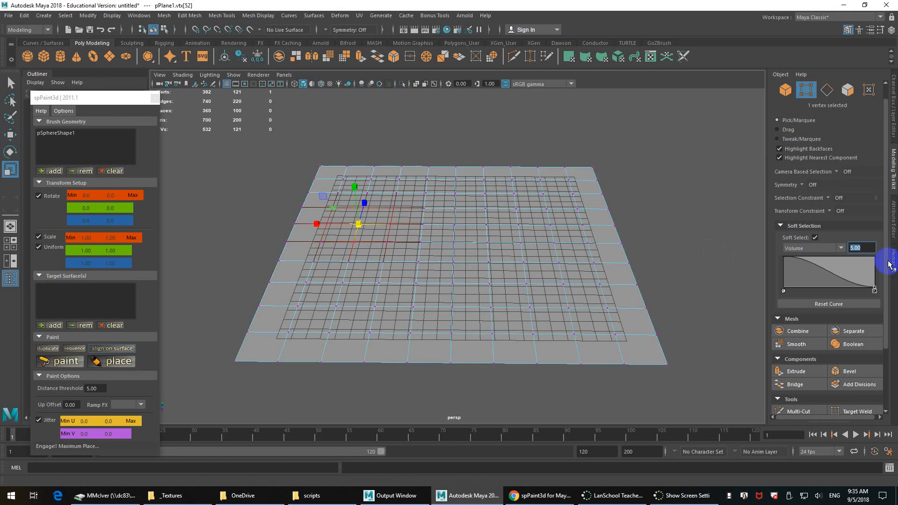
{"action": "key", "text": "Return"}
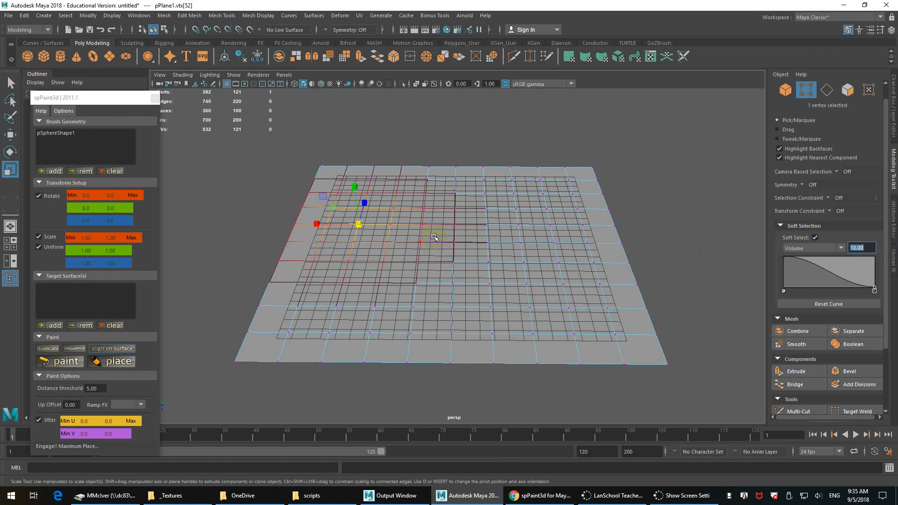
Step: Raise the selected vertex into a soft hill and lower a vertex near the plane's opposite front corner into a dip
{"action": "left_click_drag", "start_coordinate": [352, 197], "coordinate": [361, 164], "text": "alt"}
{"action": "key", "text": "w"}
{"action": "left_click_drag", "start_coordinate": [594, 284], "coordinate": [577, 301]}
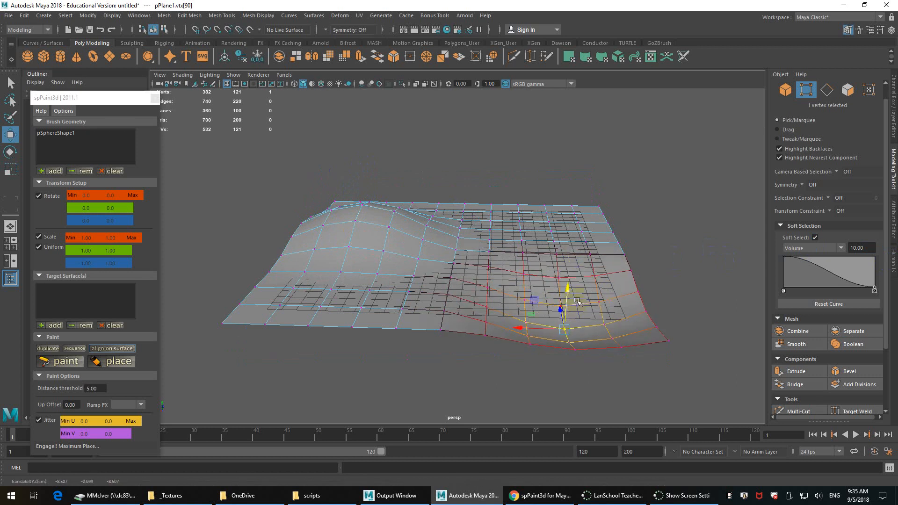
Step: Raise the plane's remaining far corner vertex into a tall soft peak and return the plane to object mode
{"action": "left_click", "coordinate": [604, 208]}
{"action": "left_click_drag", "start_coordinate": [603, 188], "coordinate": [603, 139]}
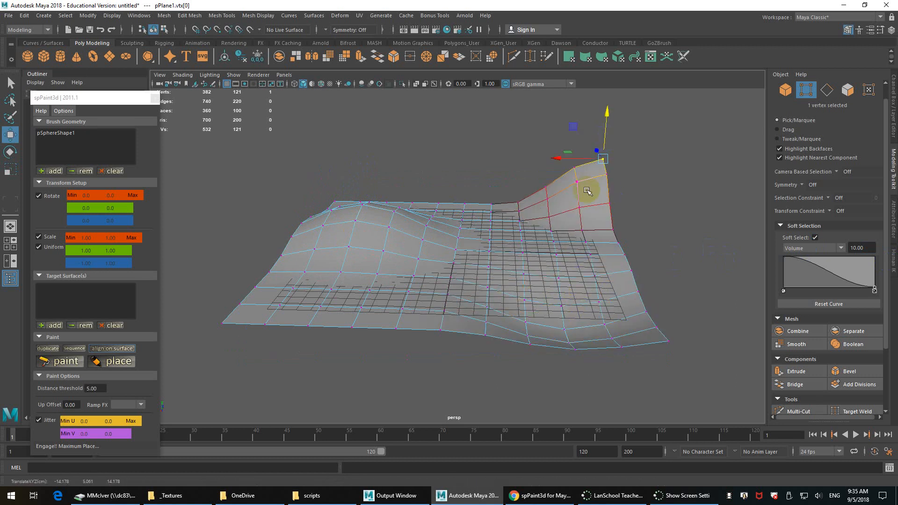
{"action": "right_click_drag", "start_coordinate": [586, 191], "coordinate": [616, 168]}
{"action": "left_click_drag", "start_coordinate": [543, 275], "coordinate": [482, 281], "text": "alt"}
{"action": "left_click", "coordinate": [484, 282]}
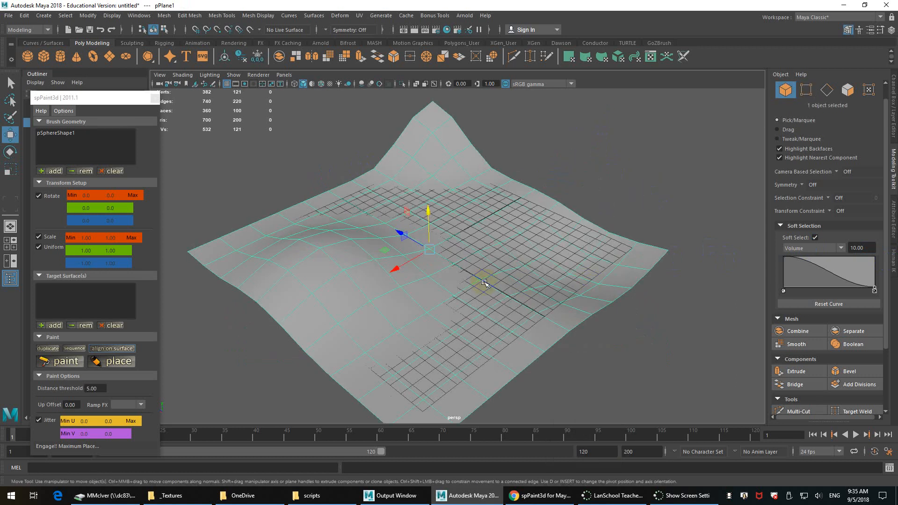
Step: Turn on smooth mesh preview for the terrain plane and move it straight down below the grid
{"action": "key", "text": "3"}
{"action": "scroll", "coordinate": [567, 296], "scroll_direction": "down", "scroll_amount": 5}
{"action": "left_click_drag", "start_coordinate": [567, 296], "coordinate": [459, 263], "text": "alt"}
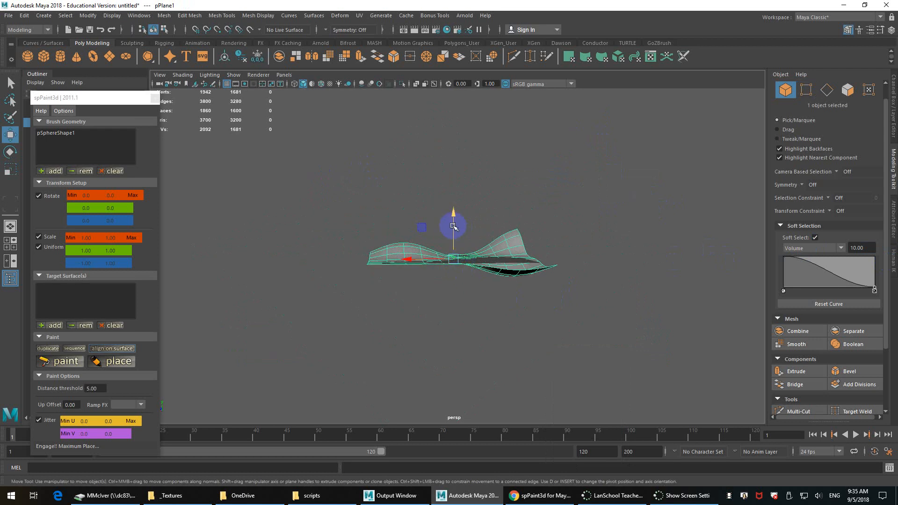
{"action": "left_click_drag", "start_coordinate": [453, 226], "coordinate": [454, 264]}
{"action": "scroll", "coordinate": [469, 287], "scroll_direction": "up", "scroll_amount": 6}
{"action": "left_click_drag", "start_coordinate": [518, 336], "coordinate": [415, 192], "text": "alt"}
Step: Freeze the terrain plane's transformations and add it to spPaint3d as the target surface
{"action": "left_click", "coordinate": [89, 16]}
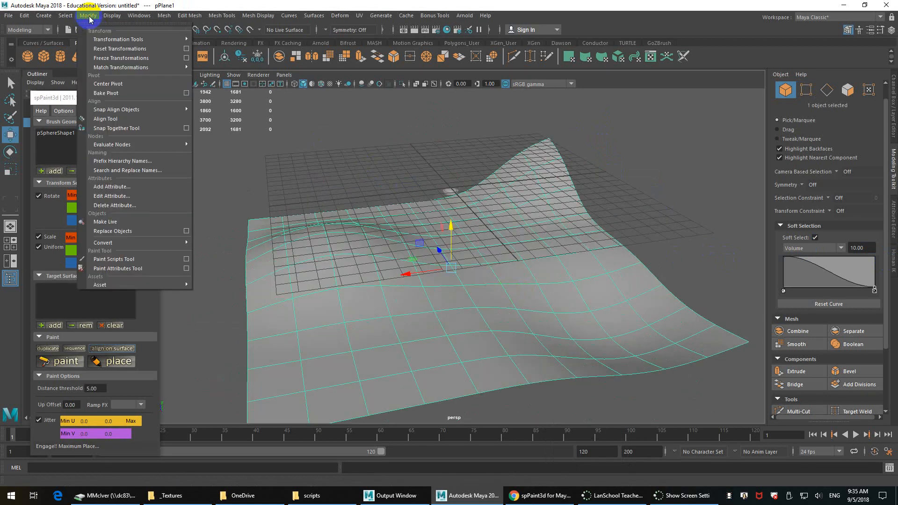
{"action": "left_click", "coordinate": [121, 58]}
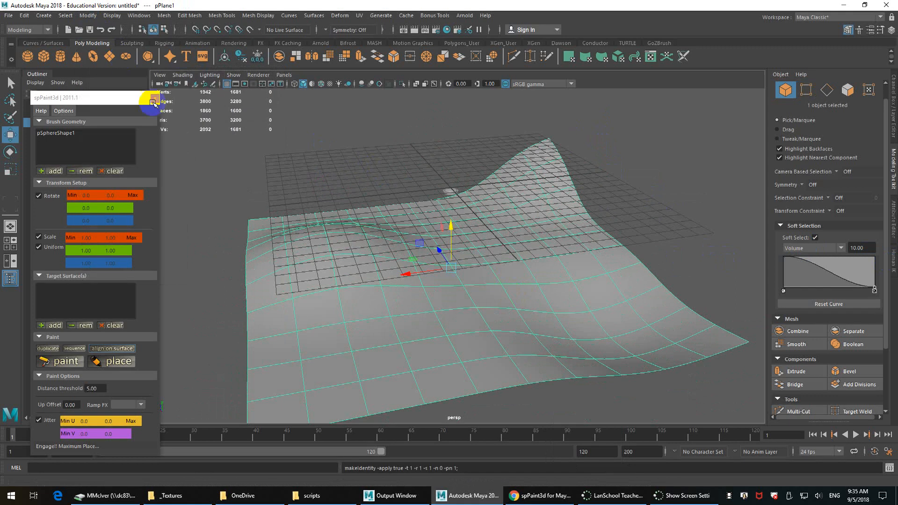
{"action": "left_click", "coordinate": [49, 325]}
{"action": "left_click_drag", "start_coordinate": [343, 309], "coordinate": [327, 296], "text": "alt"}
Step: Hide the viewport grid and paint scattered dome copies across the terrain's hill, slope and dip with spPaint3d
{"action": "left_click", "coordinate": [60, 361]}
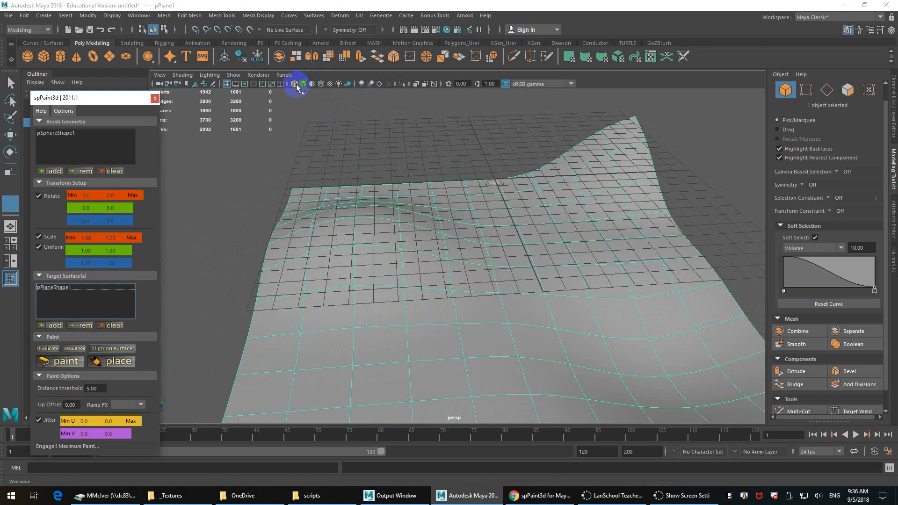
{"action": "left_click", "coordinate": [233, 85]}
{"action": "left_click", "coordinate": [235, 86]}
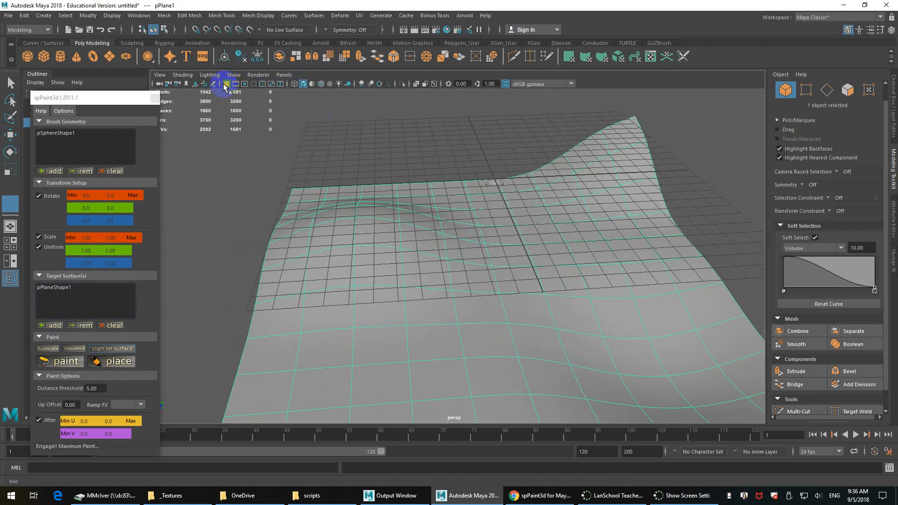
{"action": "left_click", "coordinate": [226, 85]}
{"action": "mouse_move", "coordinate": [359, 224]}
{"action": "left_mouse_down"}
{"action": "mouse_move", "coordinate": [371, 245]}
{"action": "mouse_move", "coordinate": [616, 277]}
{"action": "mouse_move", "coordinate": [601, 155]}
{"action": "left_mouse_up"}
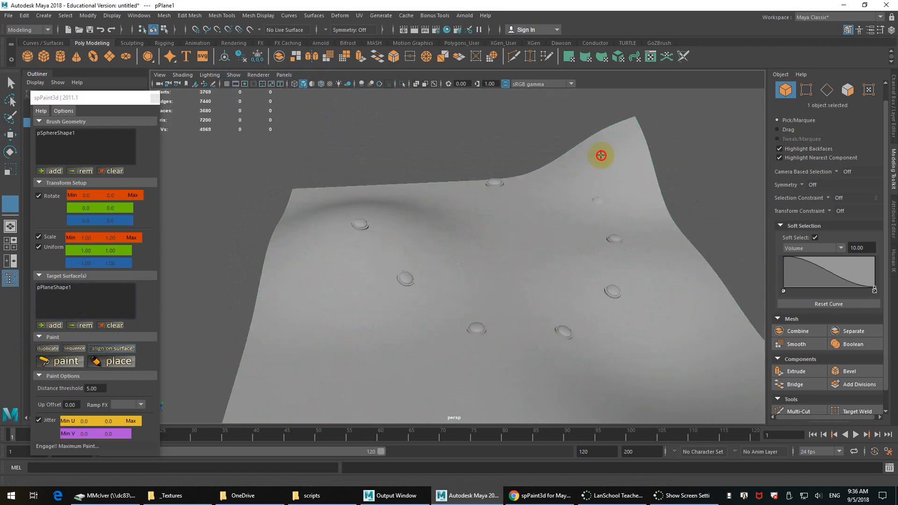
{"action": "mouse_move", "coordinate": [615, 220]}
{"action": "left_mouse_down", "text": "alt"}
{"action": "mouse_move", "coordinate": [611, 227]}
{"action": "mouse_move", "coordinate": [597, 180]}
{"action": "left_mouse_up", "text": "alt"}
{"action": "mouse_move", "coordinate": [363, 159]}
{"action": "left_mouse_down"}
{"action": "mouse_move", "coordinate": [420, 212]}
{"action": "mouse_move", "coordinate": [567, 195]}
{"action": "mouse_move", "coordinate": [525, 131]}
{"action": "mouse_move", "coordinate": [497, 192]}
{"action": "mouse_move", "coordinate": [428, 166]}
{"action": "mouse_move", "coordinate": [479, 232]}
{"action": "mouse_move", "coordinate": [525, 253]}
{"action": "left_mouse_up"}
{"action": "right_click_drag", "start_coordinate": [525, 252], "coordinate": [658, 249], "text": "alt"}
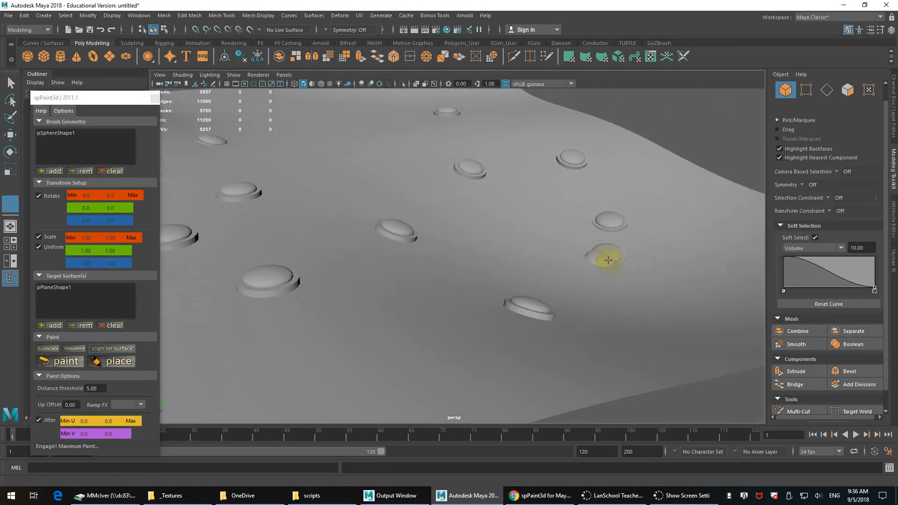
{"action": "mouse_move", "coordinate": [608, 260]}
{"action": "left_mouse_down"}
{"action": "mouse_move", "coordinate": [344, 337]}
{"action": "mouse_move", "coordinate": [317, 373]}
{"action": "left_mouse_up"}
{"action": "scroll", "coordinate": [367, 317], "scroll_direction": "down", "scroll_amount": 5}
{"action": "left_click_drag", "start_coordinate": [366, 316], "coordinate": [407, 276], "text": "alt"}
{"action": "key", "text": "w"}
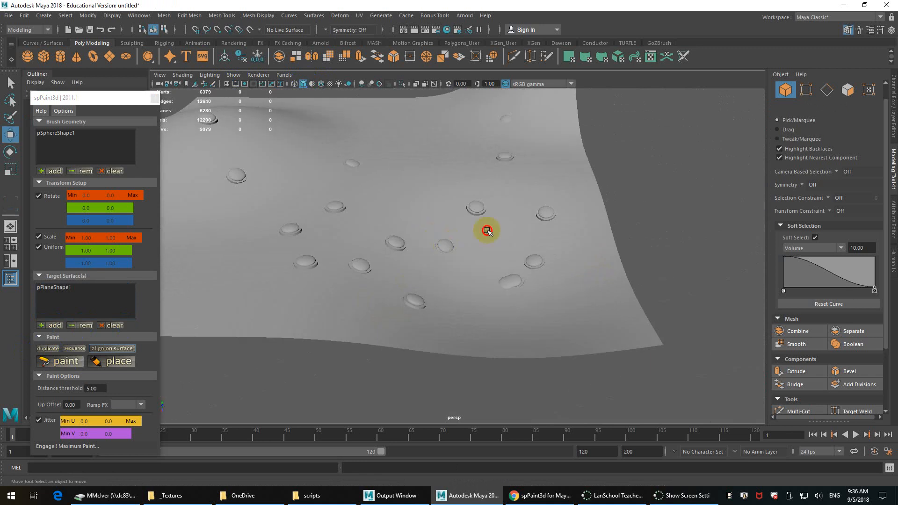
Step: Delete the terrain and all domes, and start a new empty scene
{"action": "mouse_move", "coordinate": [487, 230]}
{"action": "left_mouse_down", "text": "alt"}
{"action": "mouse_move", "coordinate": [427, 248]}
{"action": "mouse_move", "coordinate": [418, 286]}
{"action": "left_mouse_up", "text": "alt"}
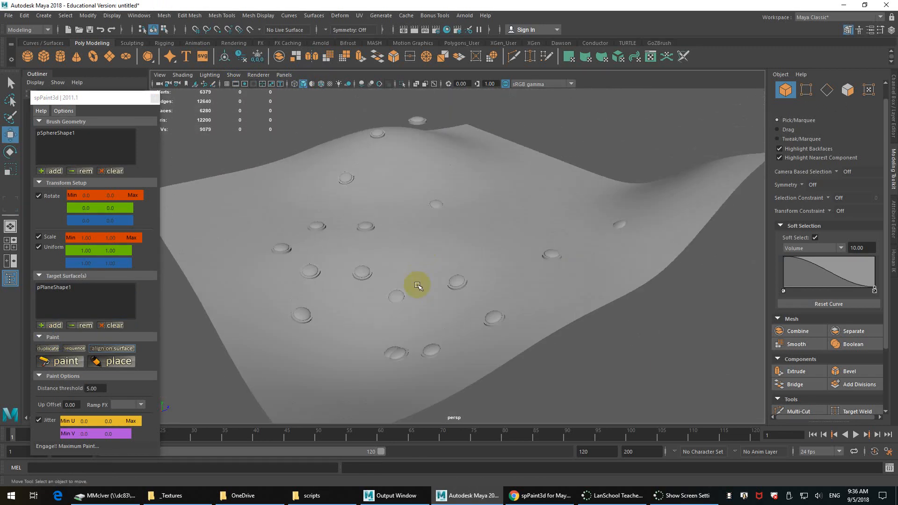
{"action": "mouse_move", "coordinate": [345, 206]}
{"action": "left_mouse_down", "text": "alt"}
{"action": "mouse_move", "coordinate": [450, 201]}
{"action": "mouse_move", "coordinate": [451, 229]}
{"action": "mouse_move", "coordinate": [463, 226]}
{"action": "mouse_move", "coordinate": [398, 253]}
{"action": "mouse_move", "coordinate": [307, 254]}
{"action": "mouse_move", "coordinate": [340, 203]}
{"action": "left_mouse_up", "text": "alt"}
{"action": "left_click", "coordinate": [396, 199]}
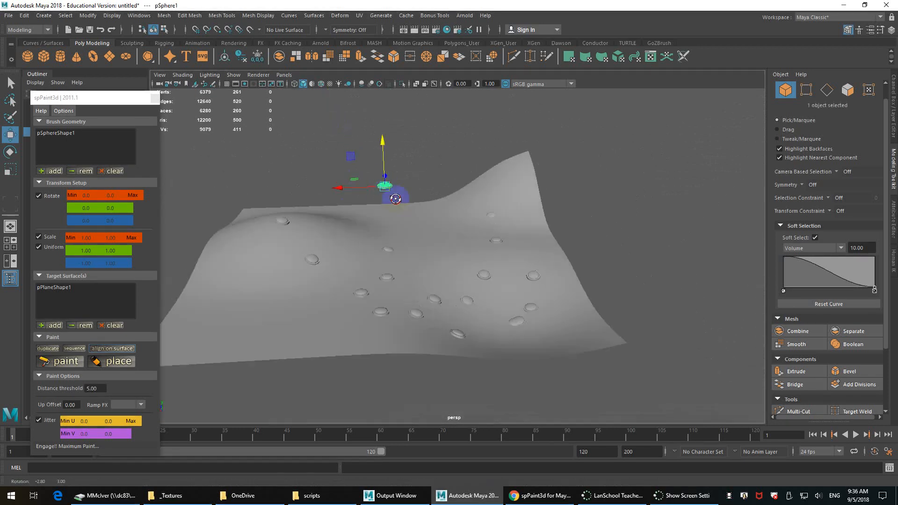
{"action": "mouse_move", "coordinate": [396, 199]}
{"action": "left_mouse_down", "text": "alt"}
{"action": "mouse_move", "coordinate": [385, 221]}
{"action": "mouse_move", "coordinate": [482, 191]}
{"action": "left_mouse_up", "text": "alt"}
{"action": "left_click_drag", "start_coordinate": [566, 159], "coordinate": [289, 414]}
{"action": "right_click_drag", "start_coordinate": [404, 213], "coordinate": [444, 196]}
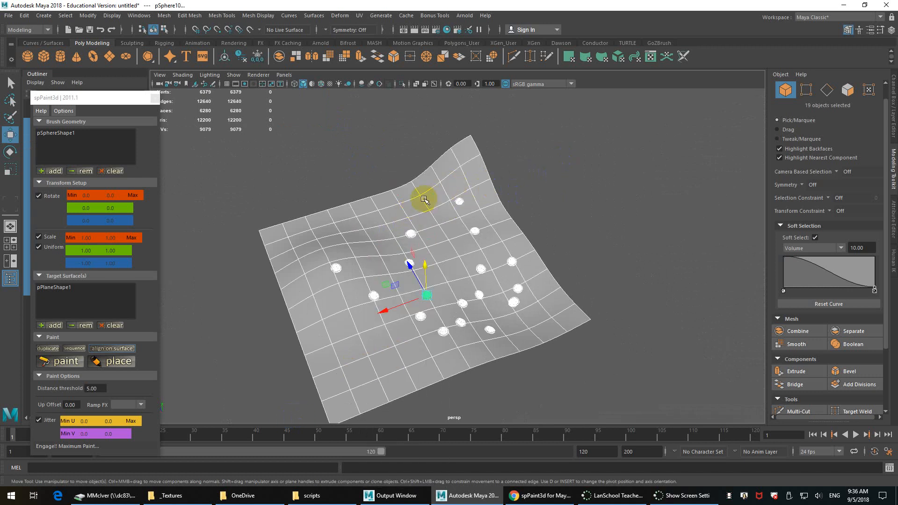
{"action": "key", "text": "Delete"}
{"action": "left_click", "coordinate": [8, 17]}
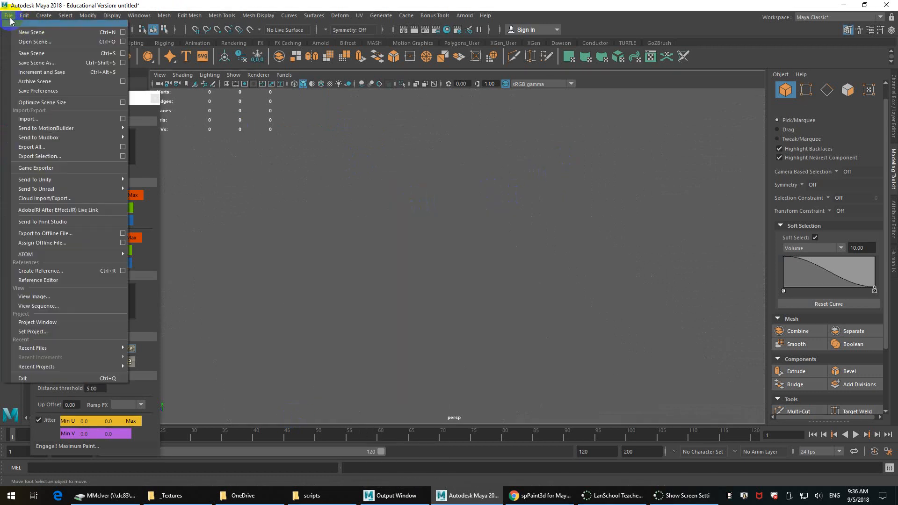
{"action": "left_click", "coordinate": [21, 24]}
{"action": "left_click", "coordinate": [457, 251]}
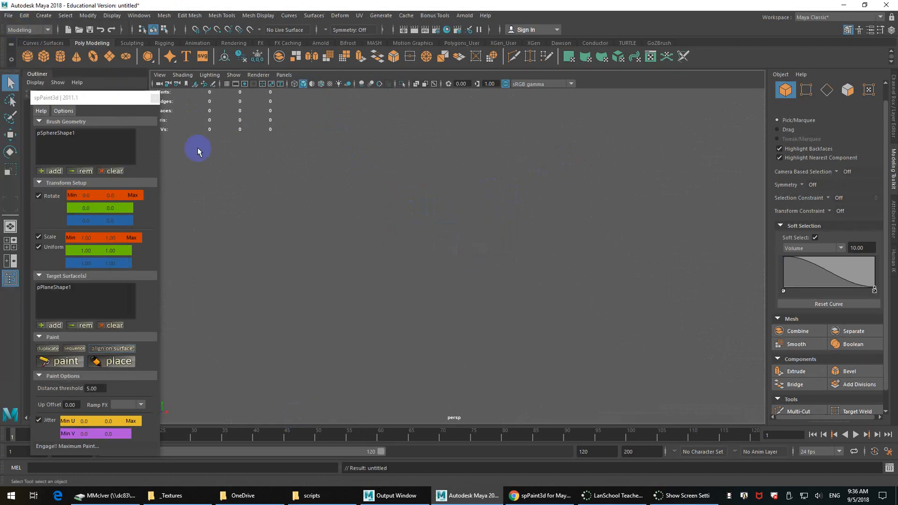
Step: Close the spPaint3d window and show the viewport grid again
{"action": "left_click", "coordinate": [154, 99]}
{"action": "left_click", "coordinate": [226, 84]}
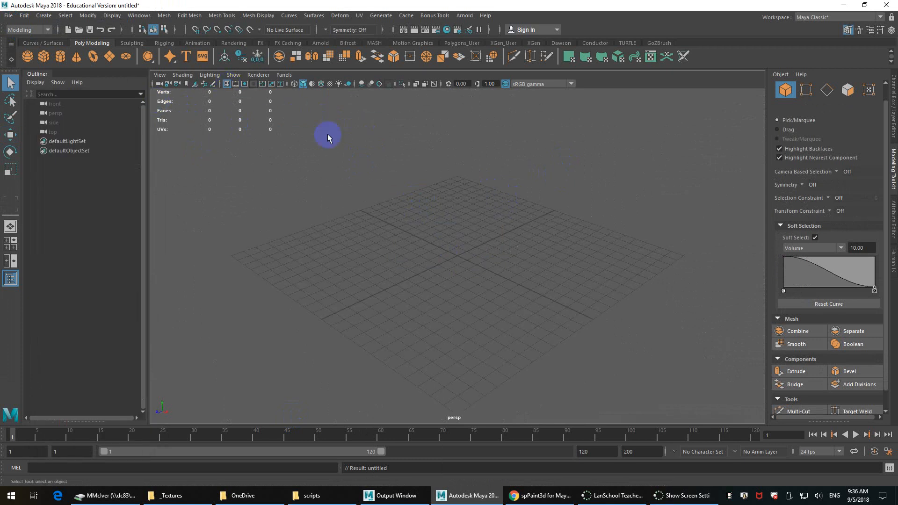
{"action": "left_click_drag", "start_coordinate": [515, 251], "coordinate": [444, 294], "text": "alt"}
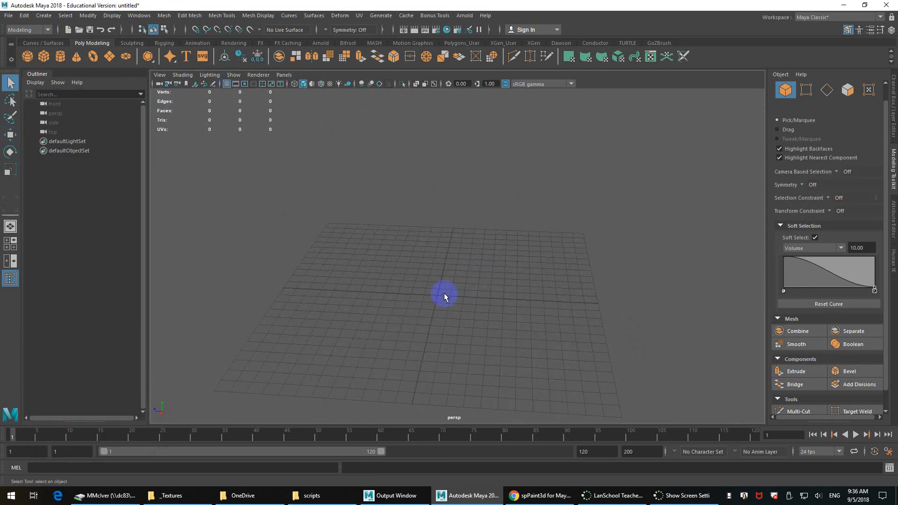
Step: Create a polygon cube and set its width to 2
{"action": "left_click", "coordinate": [43, 57]}
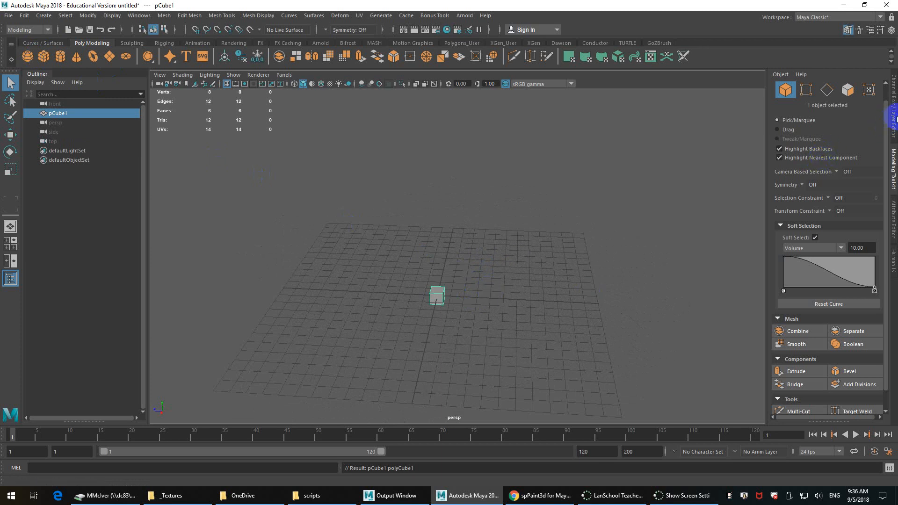
{"action": "left_click", "coordinate": [893, 133]}
{"action": "left_click", "coordinate": [694, 198]}
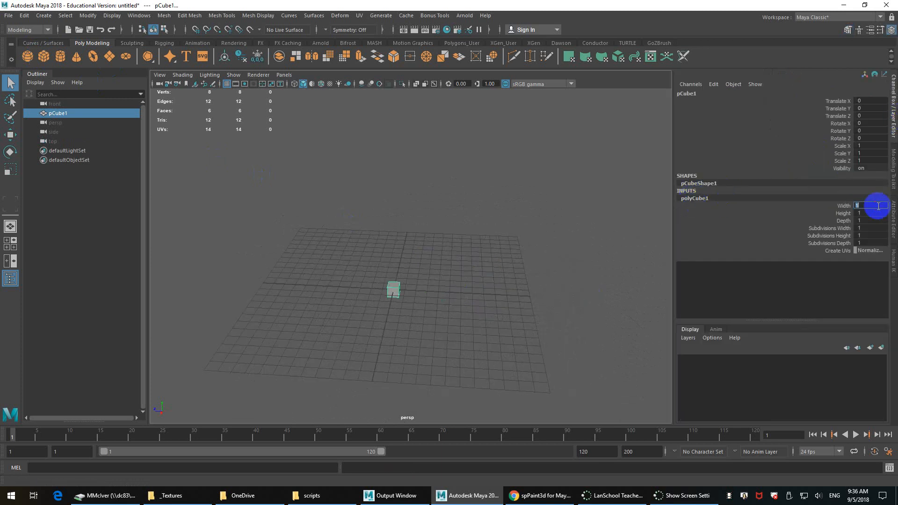
{"action": "key", "text": "Return"}
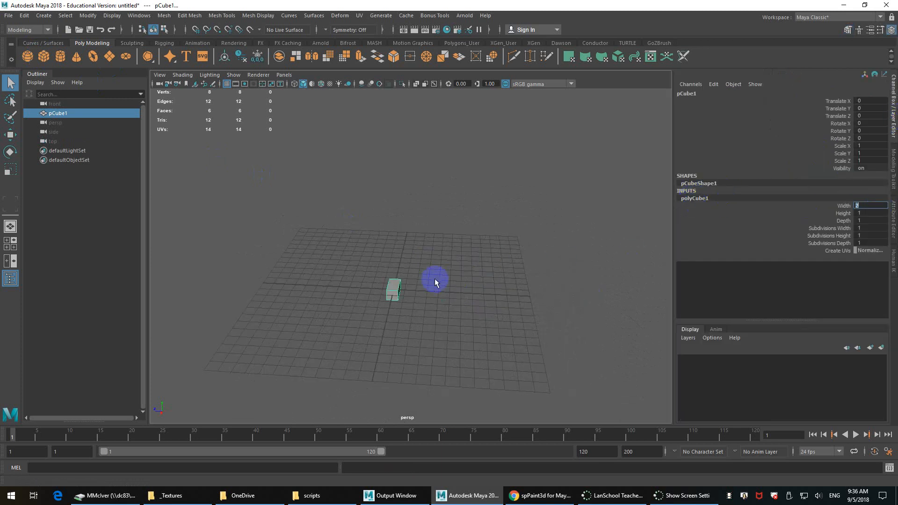
Step: Move the box in the XY plane to about X -4.19 and Y 0.61, just above the grid
{"action": "left_click_drag", "start_coordinate": [434, 281], "coordinate": [363, 233], "text": "alt"}
{"action": "key", "text": "w"}
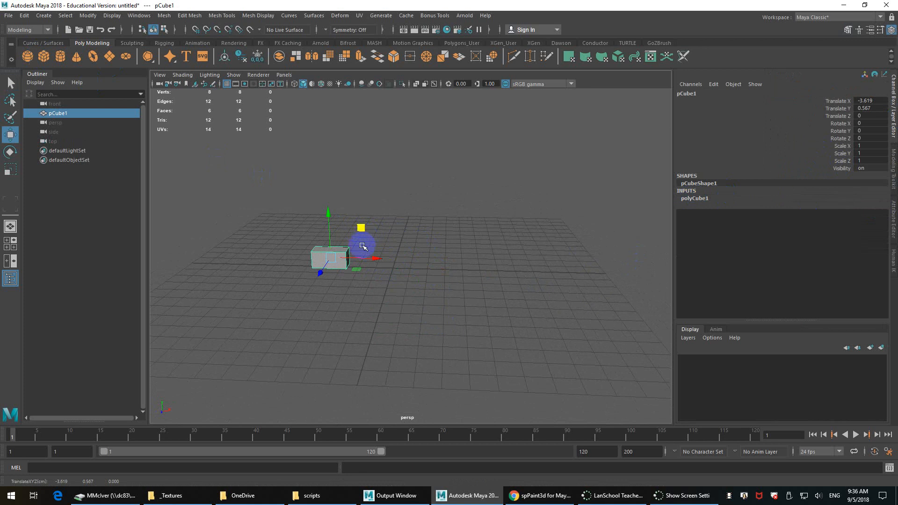
{"action": "left_click_drag", "start_coordinate": [363, 247], "coordinate": [400, 257], "text": "alt"}
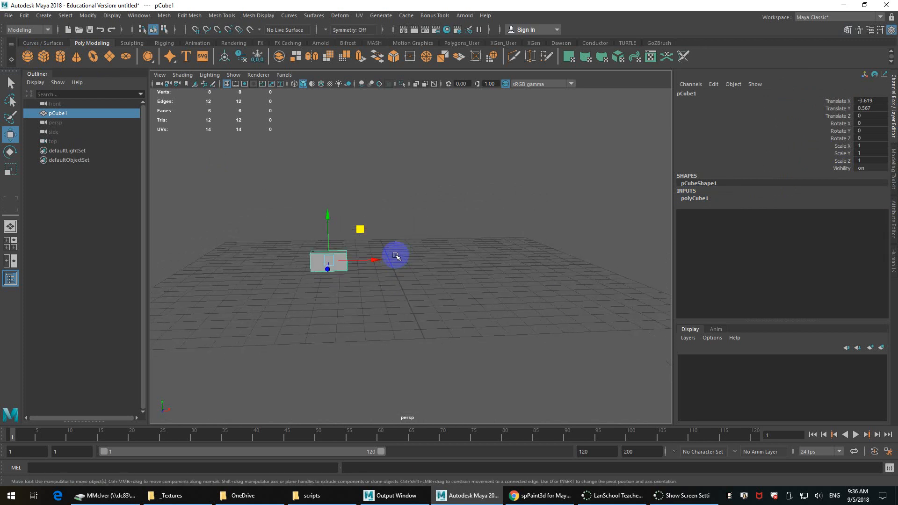
{"action": "left_click_drag", "start_coordinate": [363, 232], "coordinate": [351, 229]}
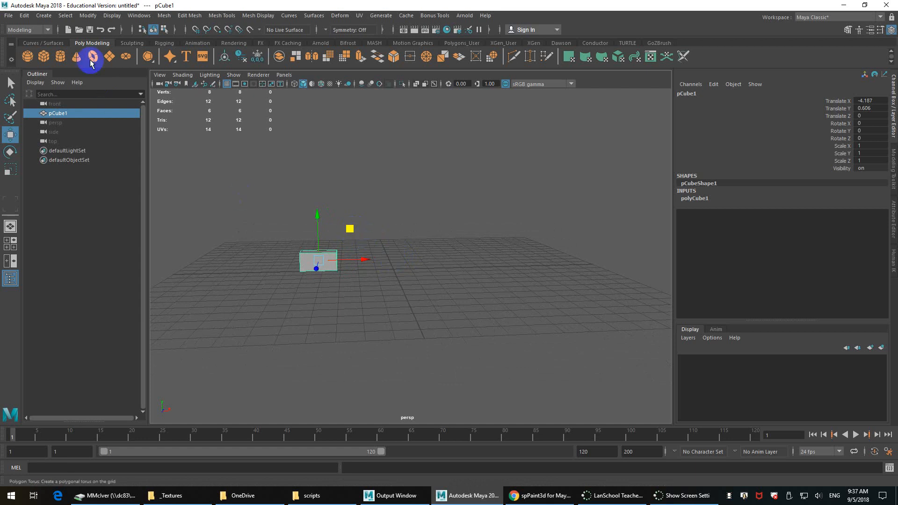
Step: Open the Duplicate Special options for the box and reset them to their defaults
{"action": "left_click", "coordinate": [23, 16]}
{"action": "mouse_move", "coordinate": [127, 136]}
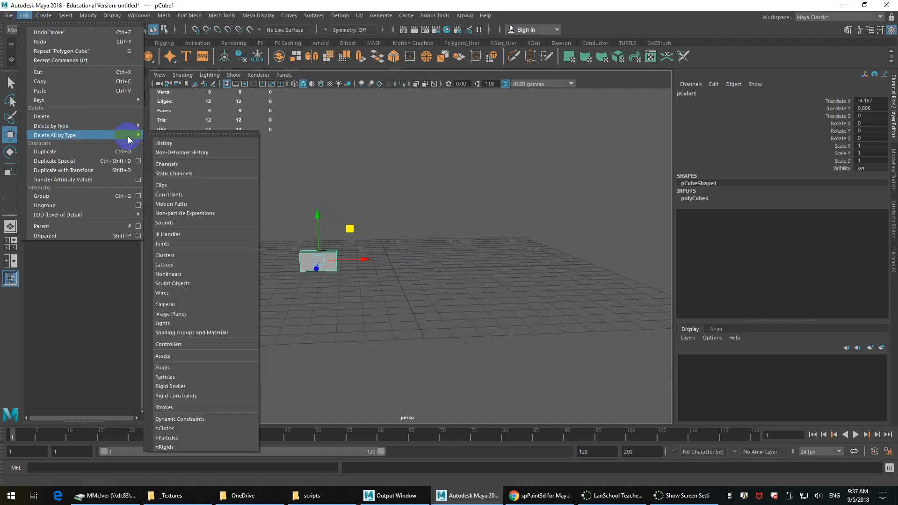
{"action": "left_click", "coordinate": [138, 161]}
{"action": "left_click_drag", "start_coordinate": [417, 52], "coordinate": [252, 47]}
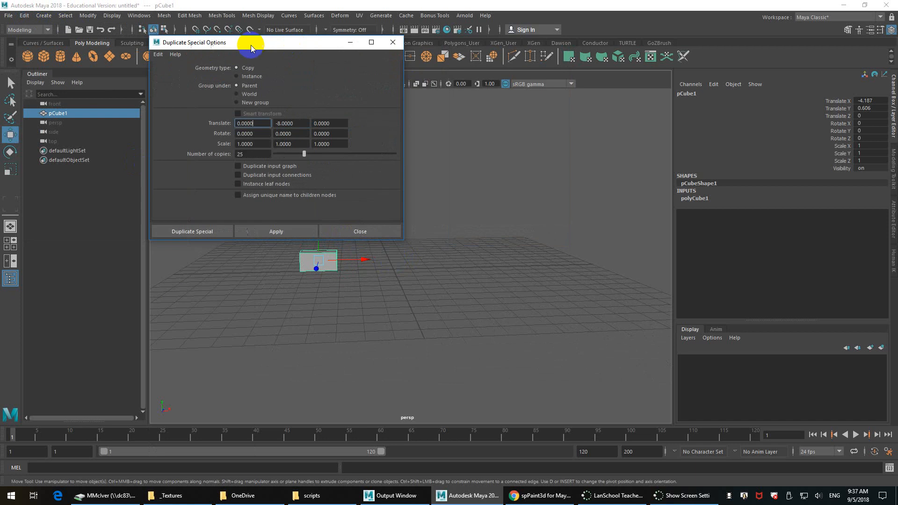
{"action": "left_click", "coordinate": [158, 54]}
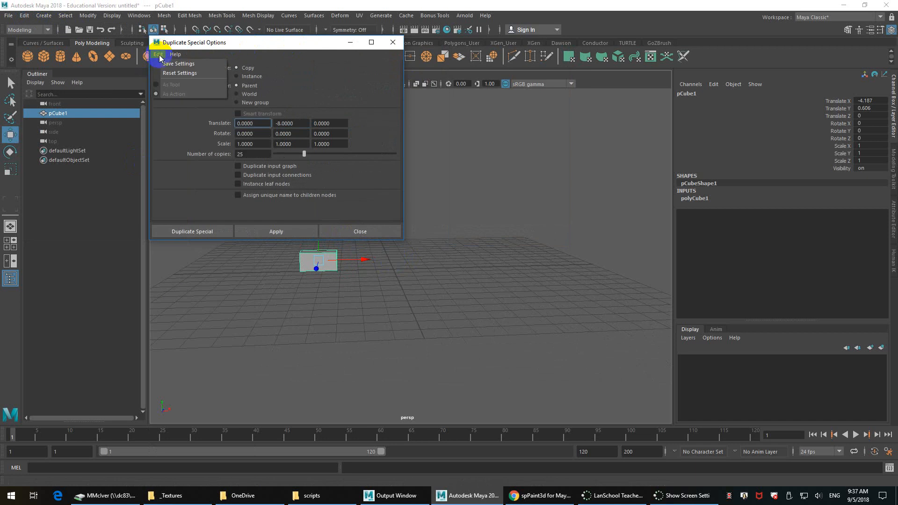
{"action": "left_click", "coordinate": [179, 73]}
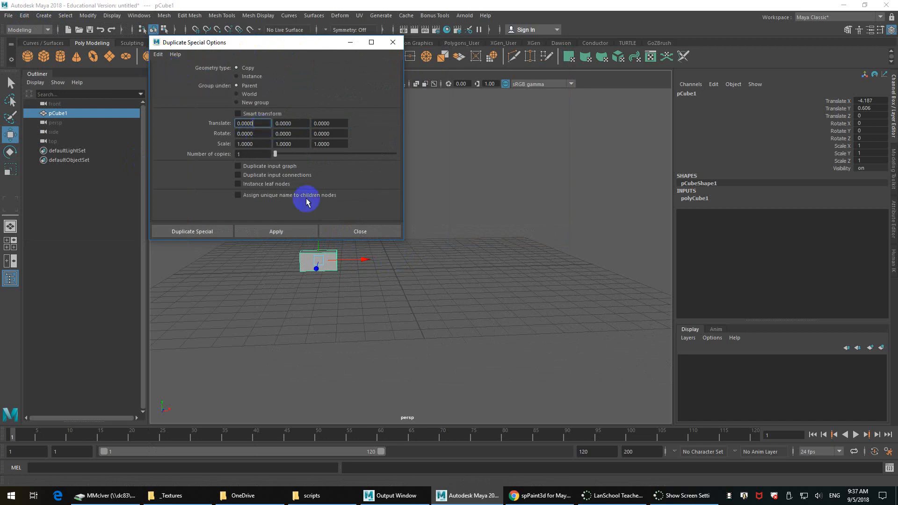
Step: Test-move the box about 2.5 units along X to gauge the copy spacing, and undo the move
{"action": "left_click", "coordinate": [355, 260]}
{"action": "left_click_drag", "start_coordinate": [355, 259], "coordinate": [401, 260]}
{"action": "key", "text": "ctrl+z"}
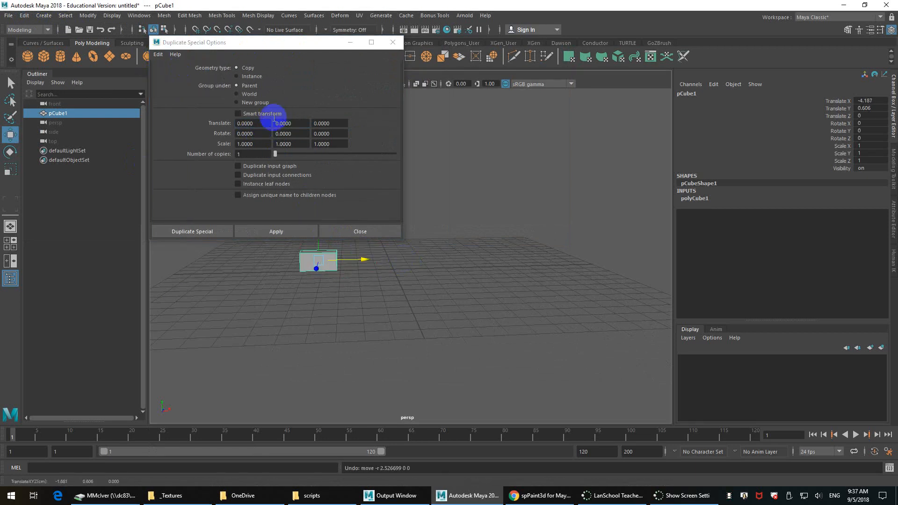
Step: Duplicate the box into a row of 9 copies spaced 2.5 units apart along X
{"action": "type", "text": "2.5"}
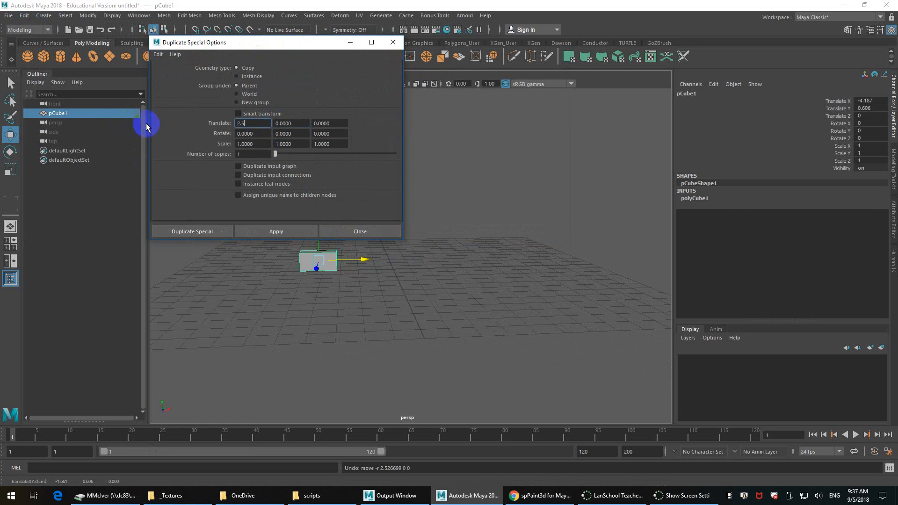
{"action": "left_click", "coordinate": [293, 232]}
{"action": "key", "text": "ctrl+z"}
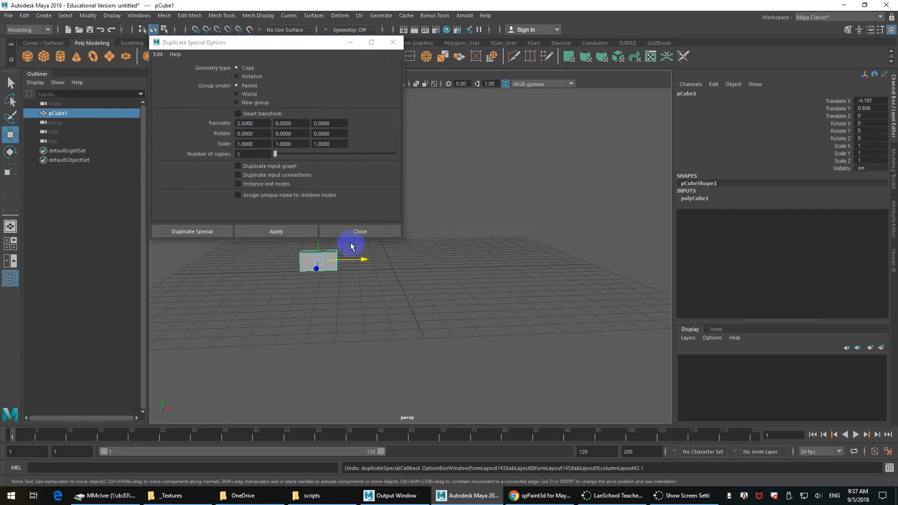
{"action": "double_click", "coordinate": [240, 154]}
{"action": "type", "text": "9"}
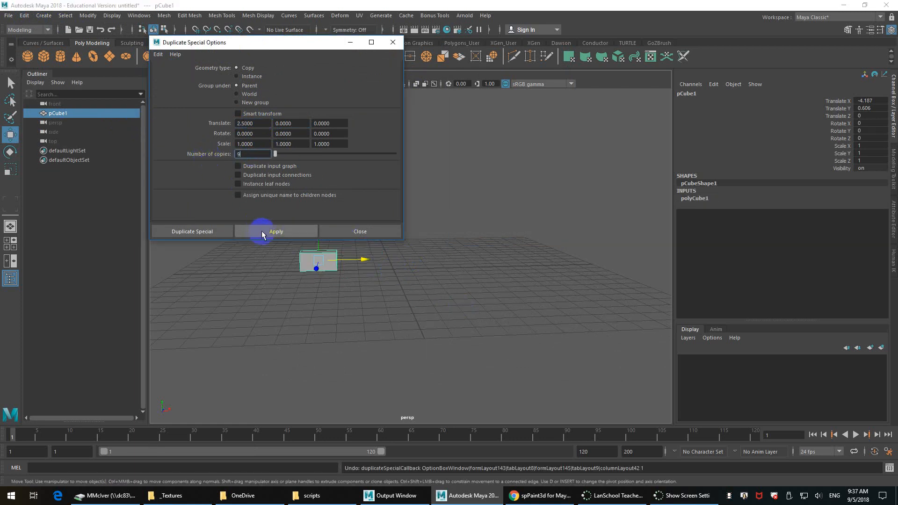
{"action": "left_click", "coordinate": [260, 231]}
Step: Select the whole row of boxes and duplicate it once, offset 1.25 units along X and 1.5 units along Y
{"action": "left_click_drag", "start_coordinate": [578, 259], "coordinate": [53, 315]}
{"action": "left_click_drag", "start_coordinate": [196, 299], "coordinate": [321, 190], "text": "alt"}
{"action": "left_click", "coordinate": [288, 122]}
{"action": "double_click", "coordinate": [288, 123]}
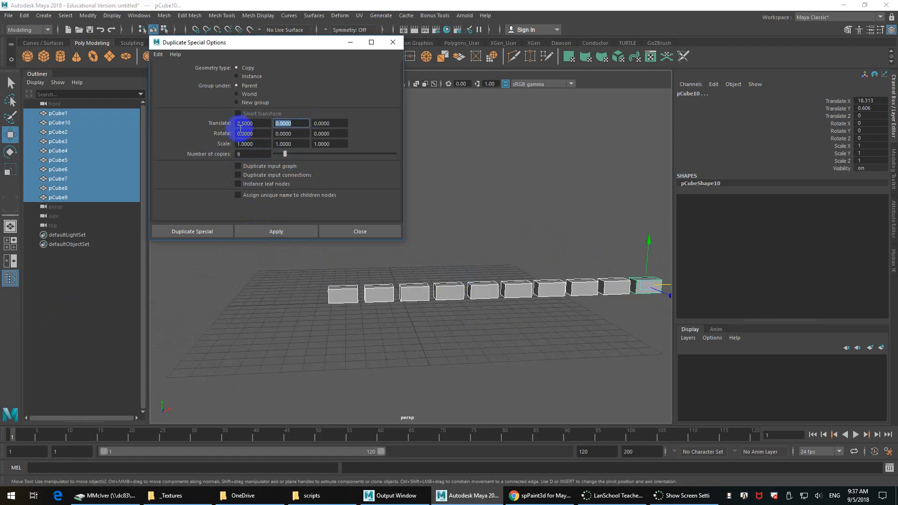
{"action": "type", "text": "1.5"}
{"action": "key", "text": "shift+Tab"}
{"action": "type", "text": "0"}
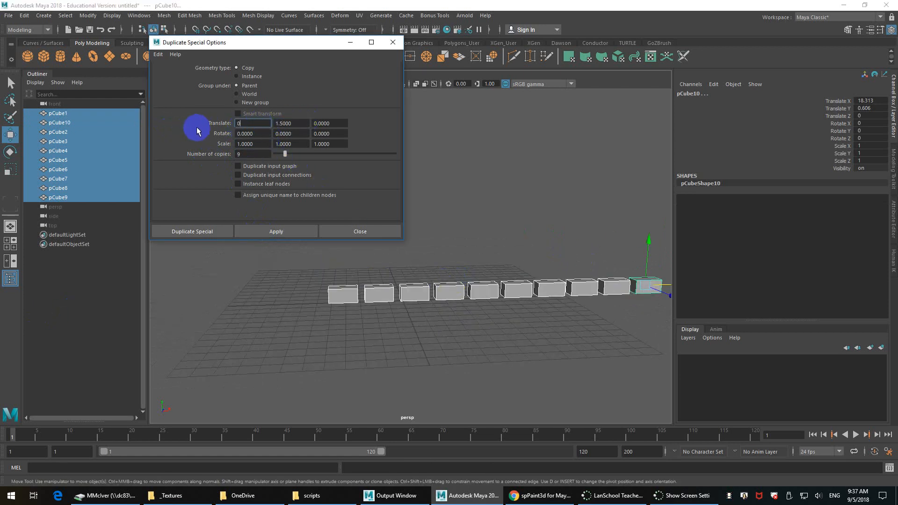
{"action": "left_click_drag", "start_coordinate": [284, 153], "coordinate": [260, 149]}
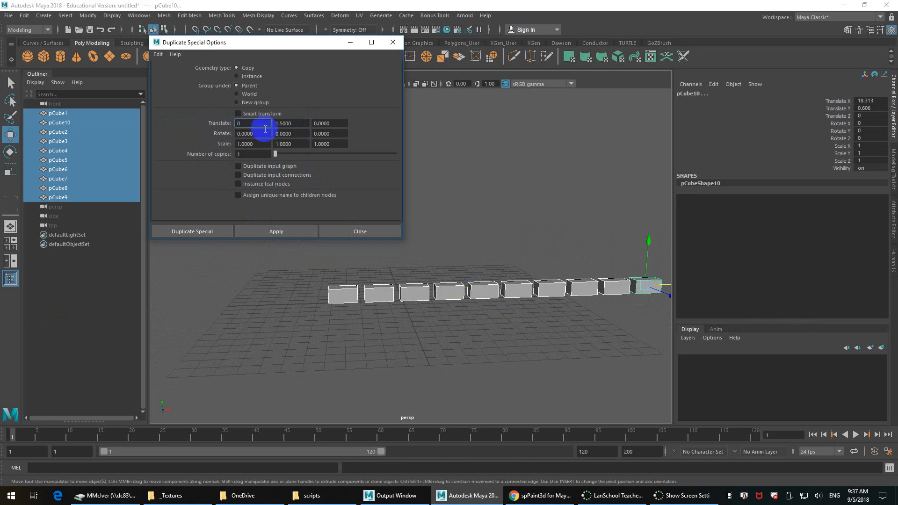
{"action": "double_click", "coordinate": [259, 124]}
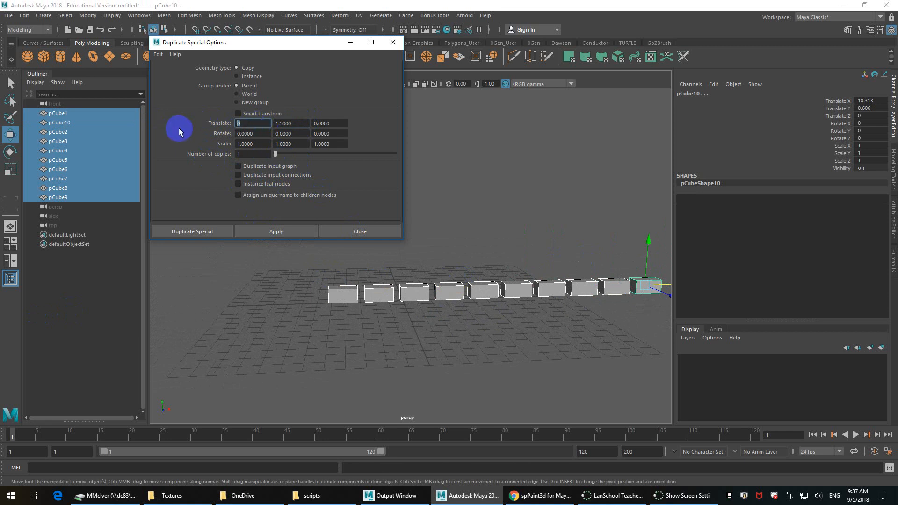
{"action": "type", "text": "1.25"}
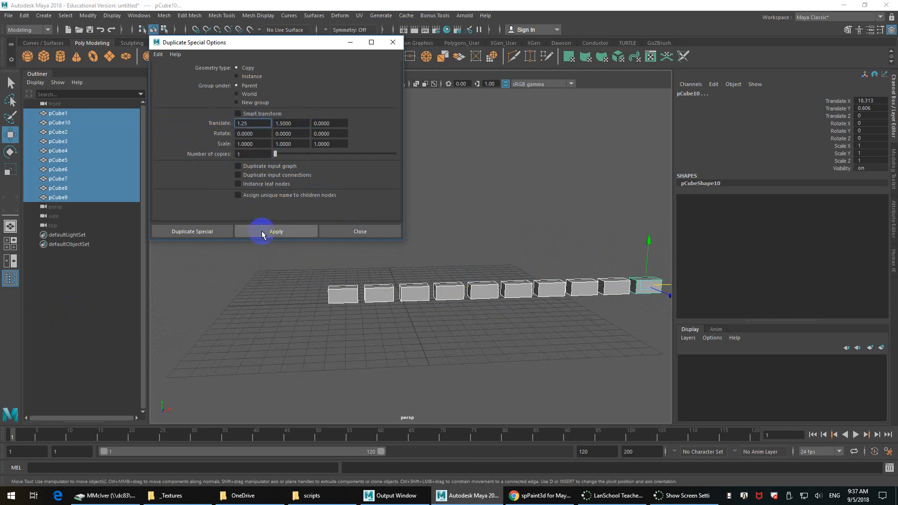
{"action": "left_click", "coordinate": [260, 231]}
Step: Select both rows of boxes and stack 6 copies of them upward, 3 units apart along Y with no X offset
{"action": "middle_click_drag", "start_coordinate": [551, 297], "coordinate": [364, 292], "text": "alt"}
{"action": "left_click_drag", "start_coordinate": [620, 222], "coordinate": [132, 344]}
{"action": "middle_click_drag", "start_coordinate": [201, 303], "coordinate": [298, 341], "text": "alt"}
{"action": "scroll", "coordinate": [298, 341], "scroll_direction": "down", "scroll_amount": 2}
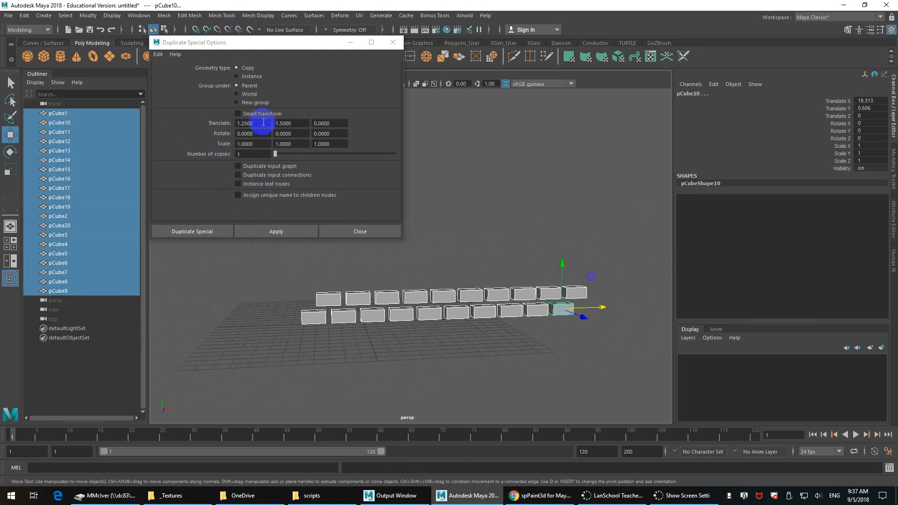
{"action": "left_click_drag", "start_coordinate": [301, 124], "coordinate": [205, 124]}
{"action": "type", "text": "0"}
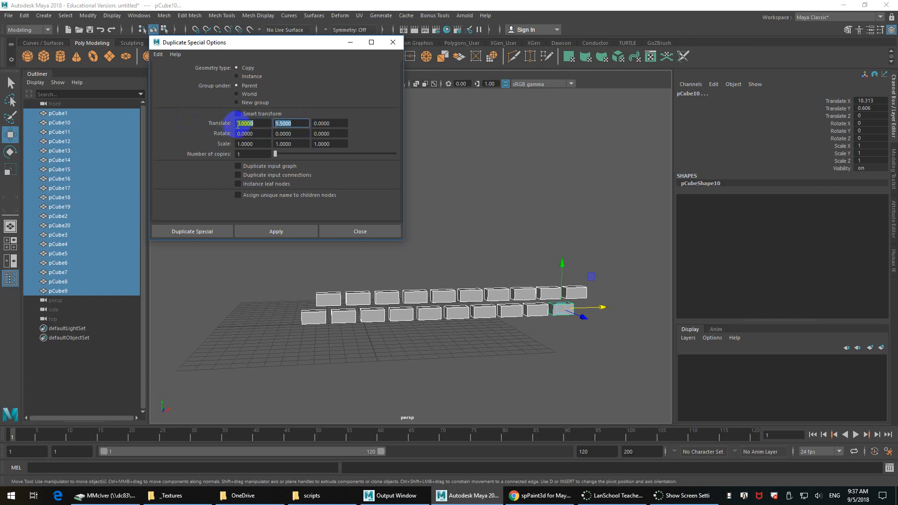
{"action": "type", "text": "3"}
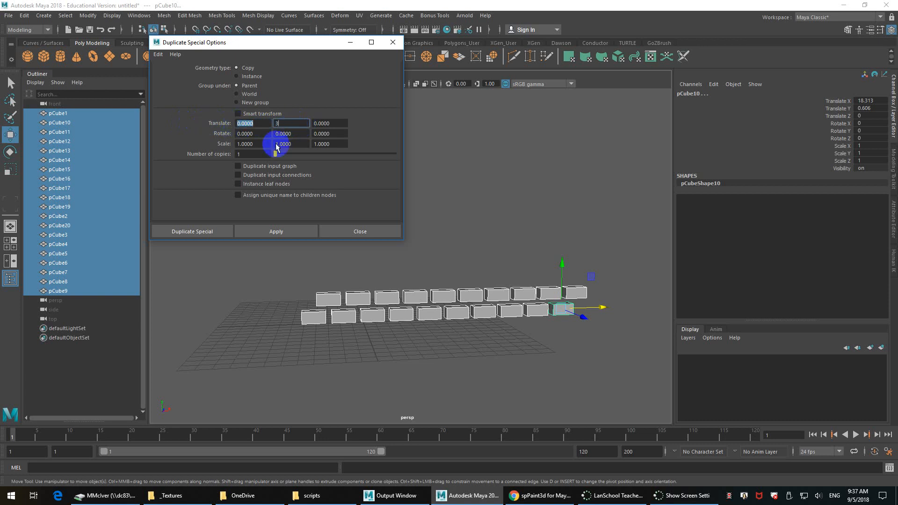
{"action": "left_click", "coordinate": [276, 231]}
{"action": "key", "text": "ctrl+z"}
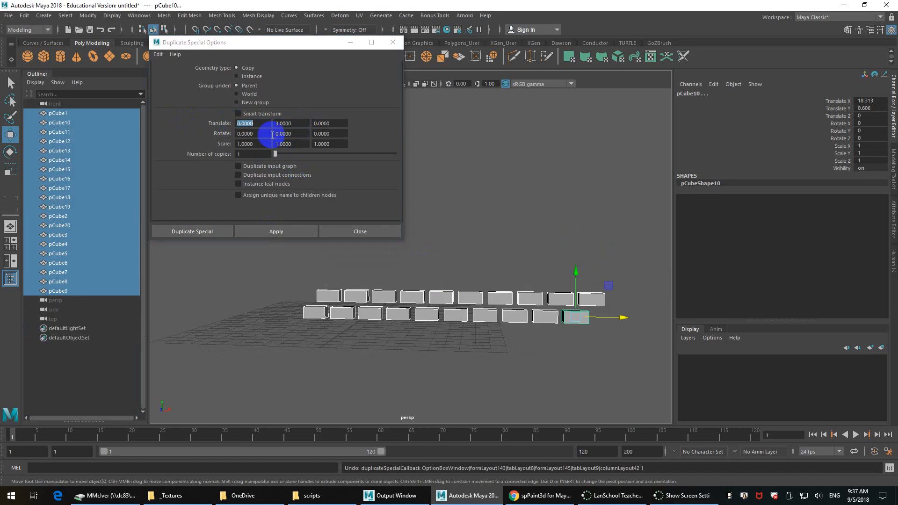
{"action": "left_click_drag", "start_coordinate": [275, 154], "coordinate": [281, 156]}
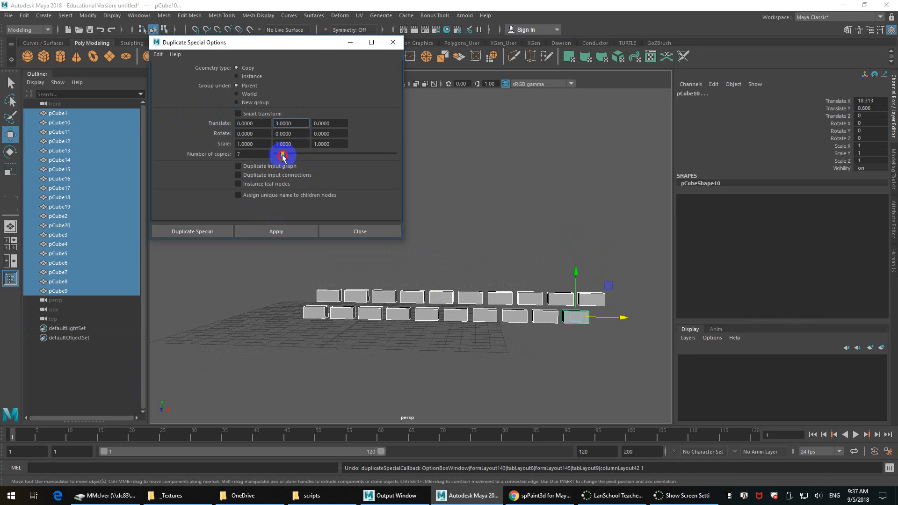
{"action": "left_click", "coordinate": [272, 232]}
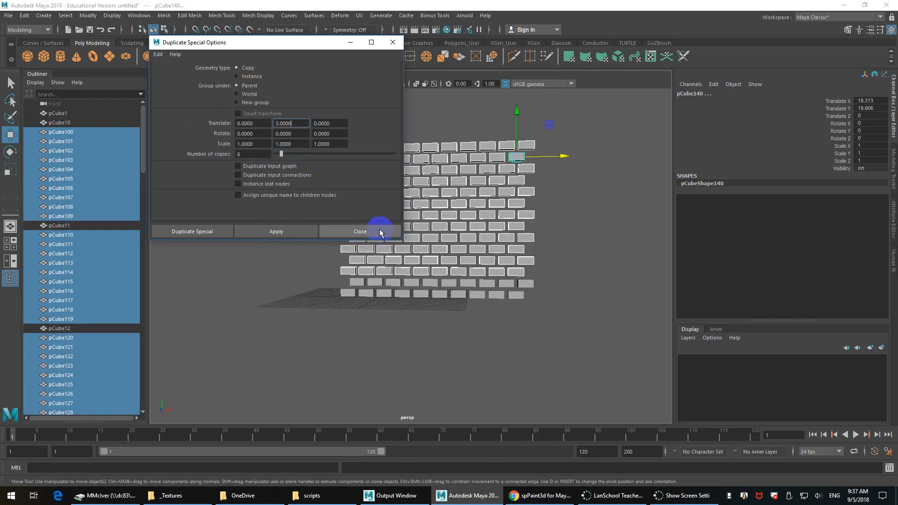
Step: Close the Duplicate Special options and select all the bricks of the wall
{"action": "left_click", "coordinate": [364, 234]}
{"action": "left_click_drag", "start_coordinate": [429, 238], "coordinate": [514, 269], "text": "alt"}
{"action": "left_click", "coordinate": [549, 252]}
{"action": "left_click_drag", "start_coordinate": [551, 135], "coordinate": [288, 338]}
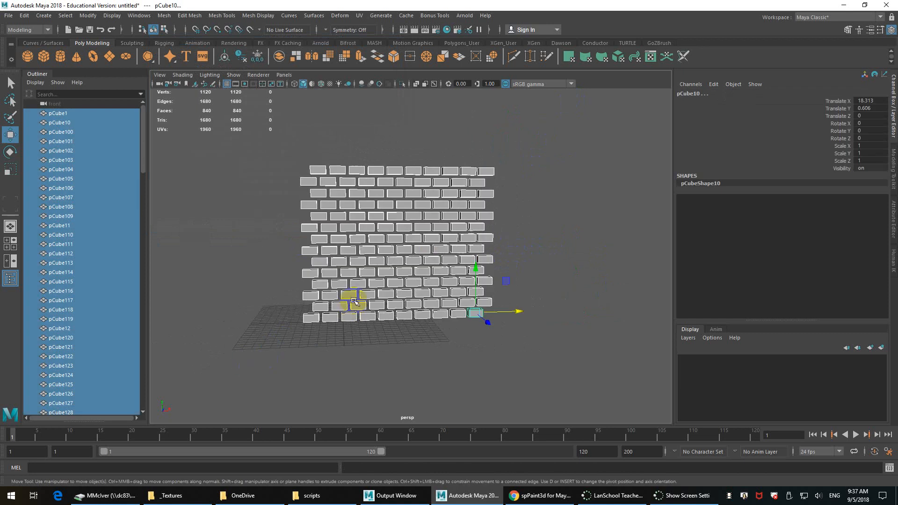
{"action": "left_click_drag", "start_coordinate": [354, 301], "coordinate": [403, 295], "text": "alt"}
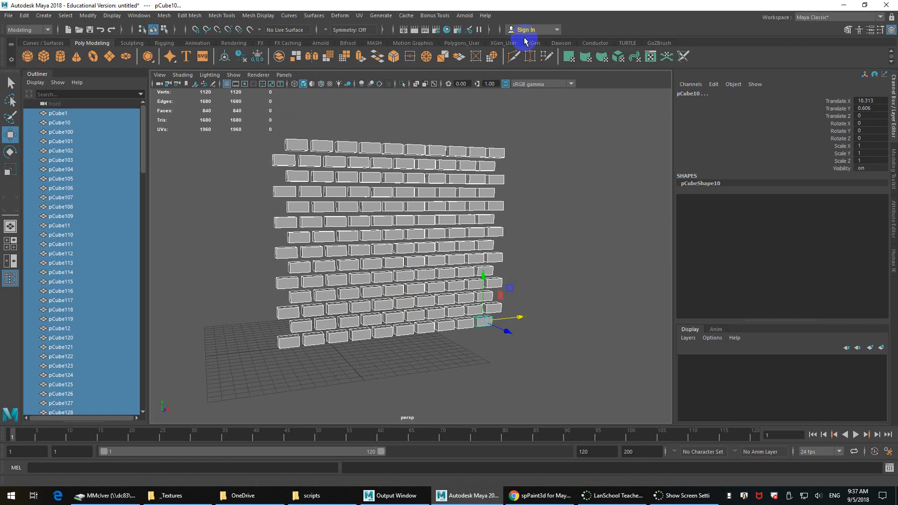
Step: Switch to Chrome, search Highend3D for "fx" and view the FX Transform Randomizer script page
{"action": "left_click", "coordinate": [567, 44]}
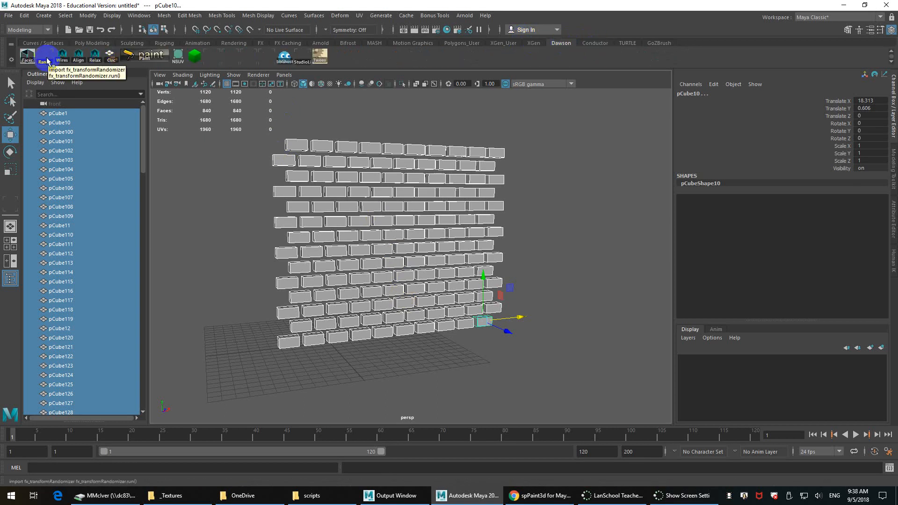
{"action": "left_click", "coordinate": [540, 495]}
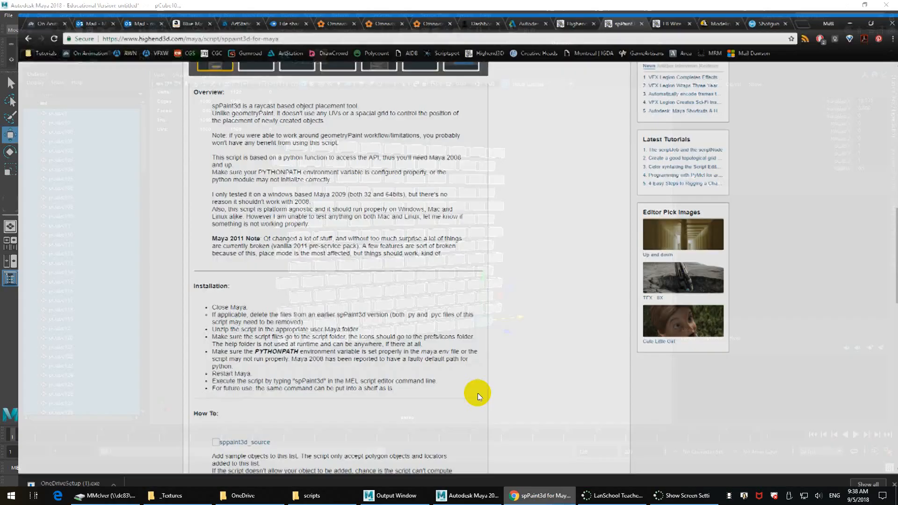
{"action": "scroll", "coordinate": [273, 125], "scroll_direction": "up", "scroll_amount": 15}
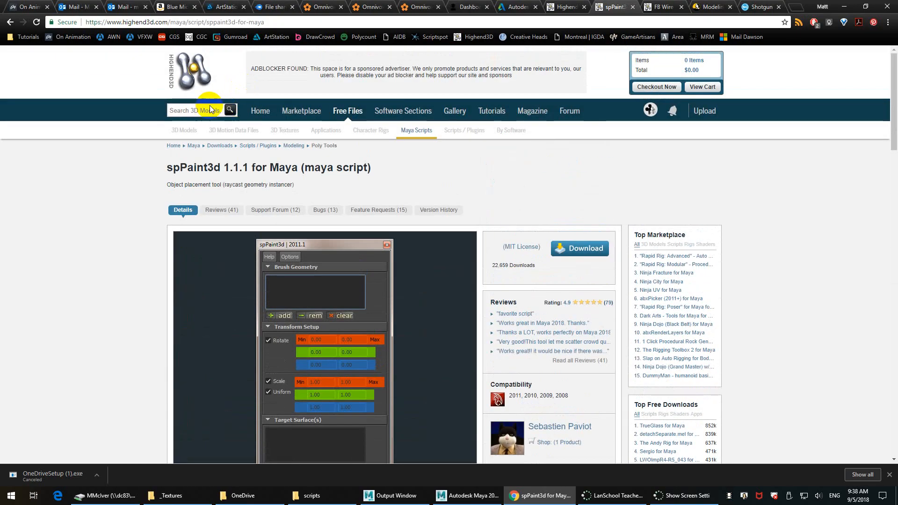
{"action": "left_click", "coordinate": [205, 111]}
{"action": "type", "text": "fx"}
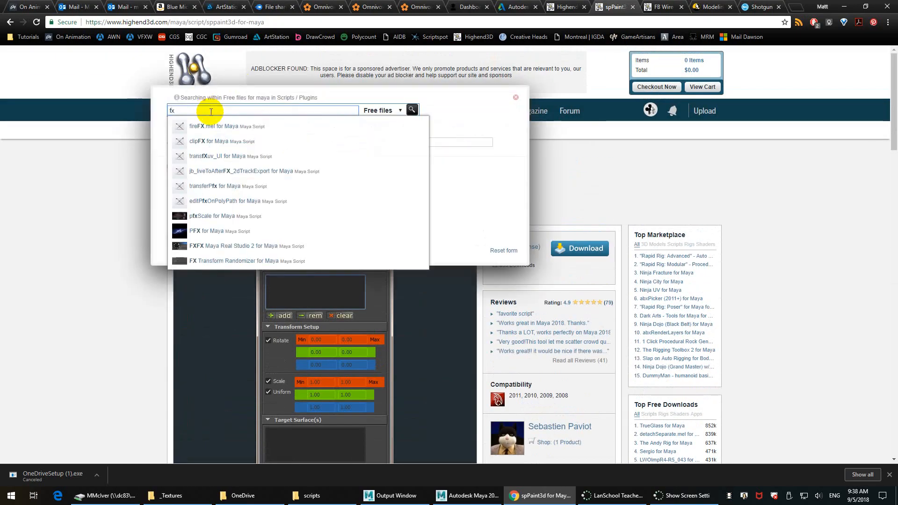
{"action": "left_click", "coordinate": [236, 260]}
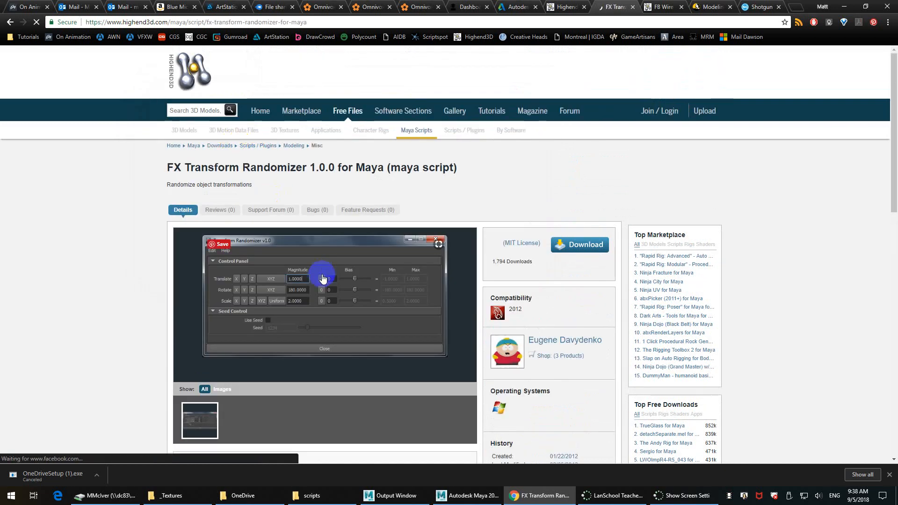
{"action": "scroll", "coordinate": [297, 250], "scroll_direction": "down", "scroll_amount": 1}
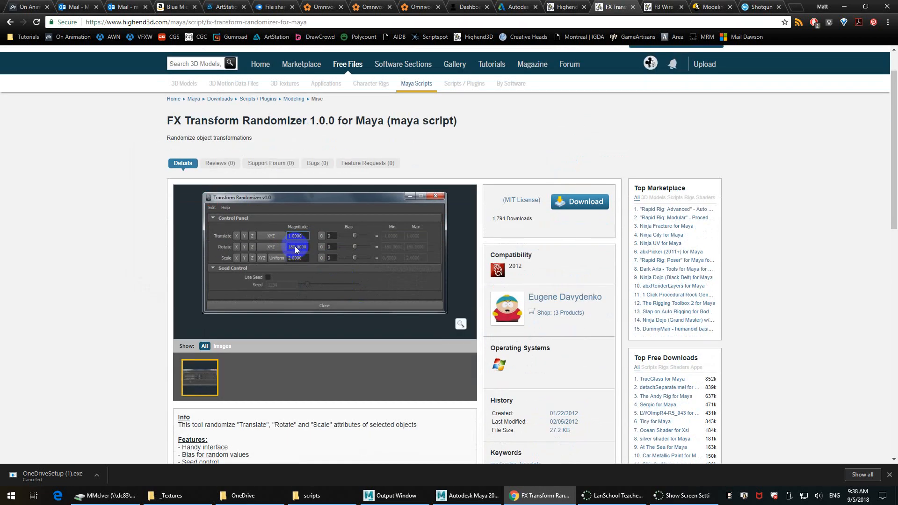
Step: Return to Maya and launch the Transform Randomizer script with the brick wall selected
{"action": "key", "text": "alt+Tab"}
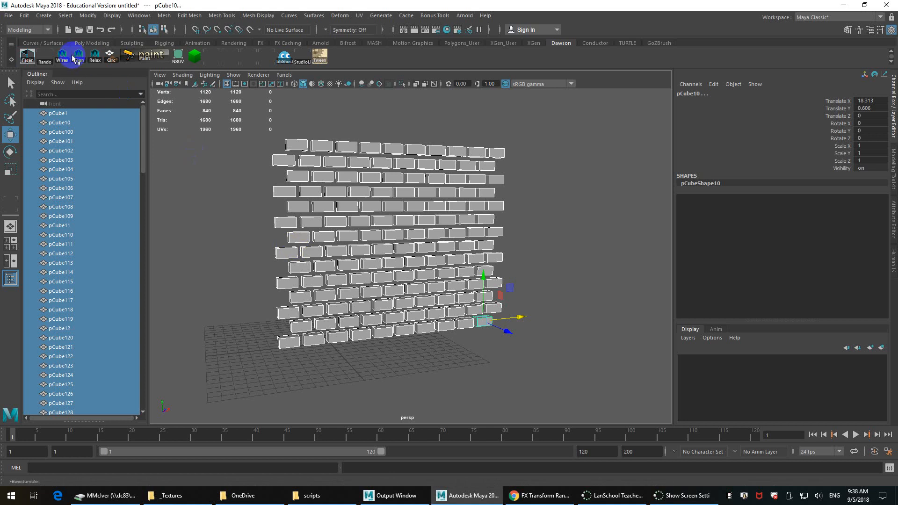
{"action": "left_click", "coordinate": [47, 59]}
{"action": "scroll", "coordinate": [409, 212], "scroll_direction": "up", "scroll_amount": 3}
{"action": "middle_click_drag", "start_coordinate": [409, 212], "coordinate": [445, 250], "text": "alt"}
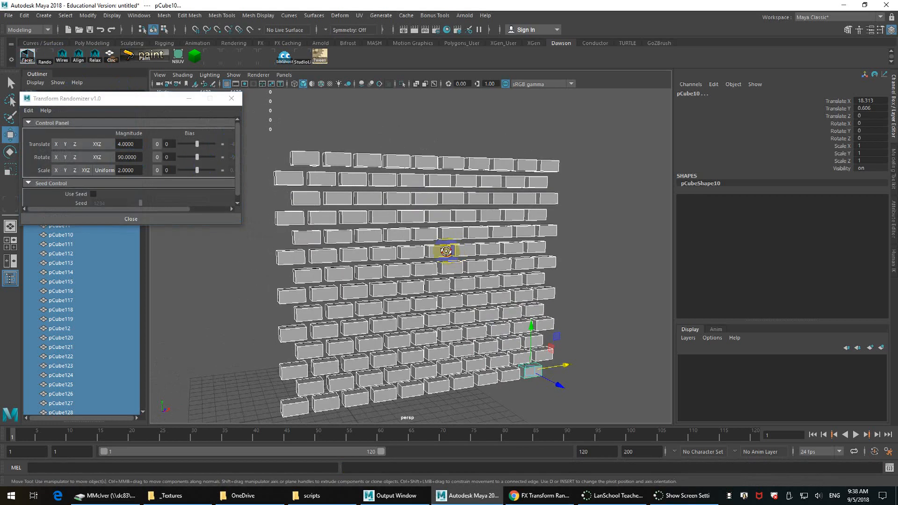
{"action": "left_click_drag", "start_coordinate": [445, 250], "coordinate": [395, 238], "text": "alt"}
Step: Set the rotate magnitude to 5 and randomize the bricks' rotation on all three axes
{"action": "left_click_drag", "start_coordinate": [139, 157], "coordinate": [79, 157]}
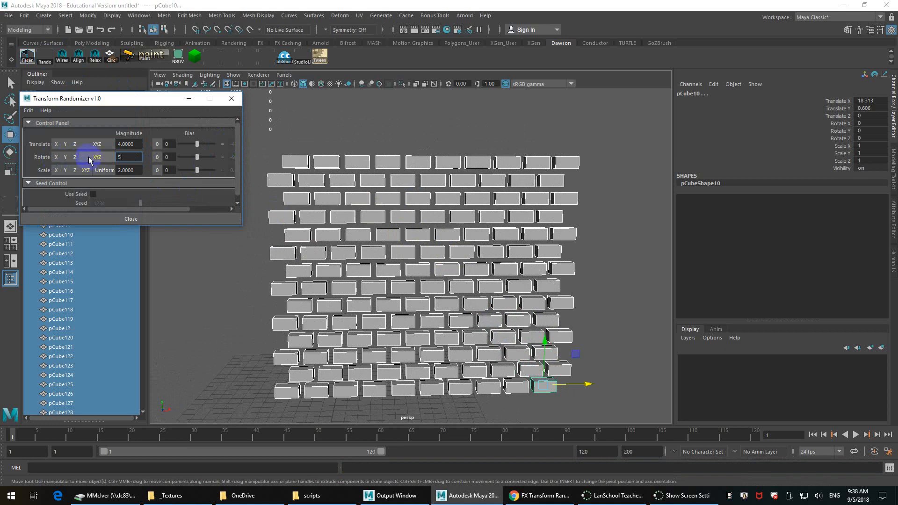
{"action": "left_click_drag", "start_coordinate": [242, 227], "coordinate": [310, 250]}
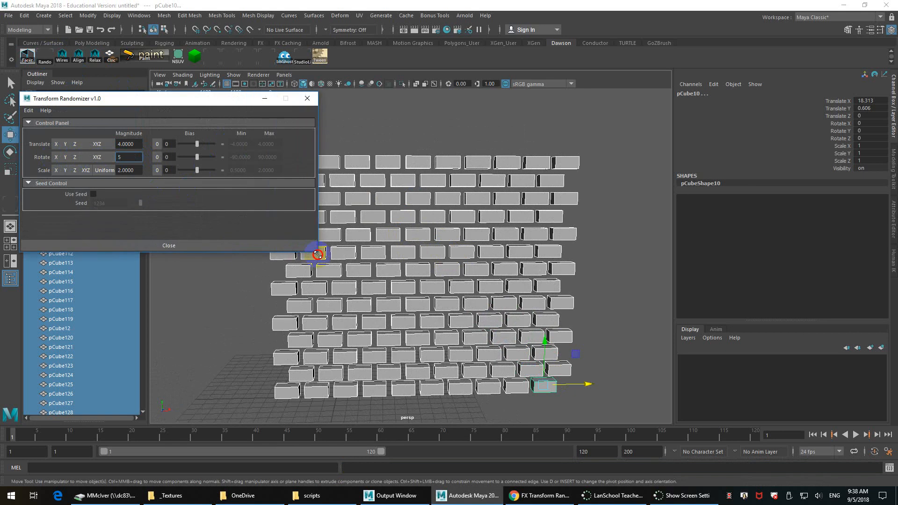
{"action": "left_click", "coordinate": [97, 159]}
{"action": "mouse_move", "coordinate": [405, 279]}
{"action": "left_mouse_down", "text": "alt"}
{"action": "mouse_move", "coordinate": [477, 297]}
{"action": "mouse_move", "coordinate": [414, 291]}
{"action": "left_mouse_up", "text": "alt"}
{"action": "left_click", "coordinate": [512, 156]}
{"action": "left_click_drag", "start_coordinate": [500, 145], "coordinate": [449, 190], "text": "alt"}
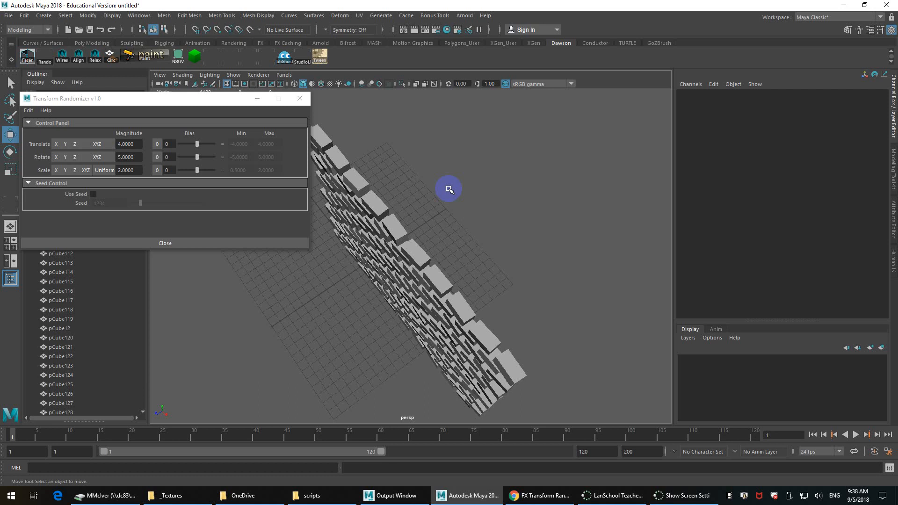
{"action": "mouse_move", "coordinate": [449, 189]}
{"action": "left_mouse_down", "text": "alt"}
{"action": "mouse_move", "coordinate": [481, 176]}
{"action": "mouse_move", "coordinate": [444, 187]}
{"action": "left_mouse_up", "text": "alt"}
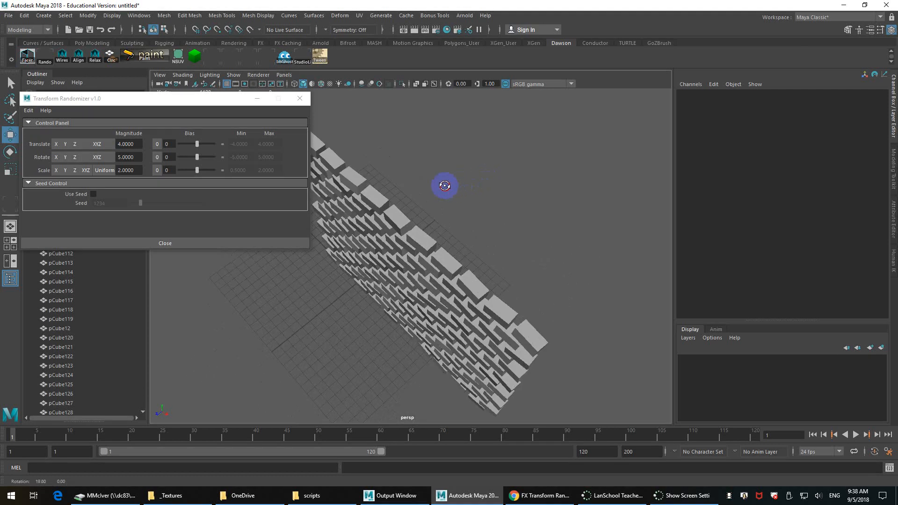
Step: Try randomizing the Z translation of all the bricks with a magnitude of 4, and undo it
{"action": "left_click", "coordinate": [75, 146]}
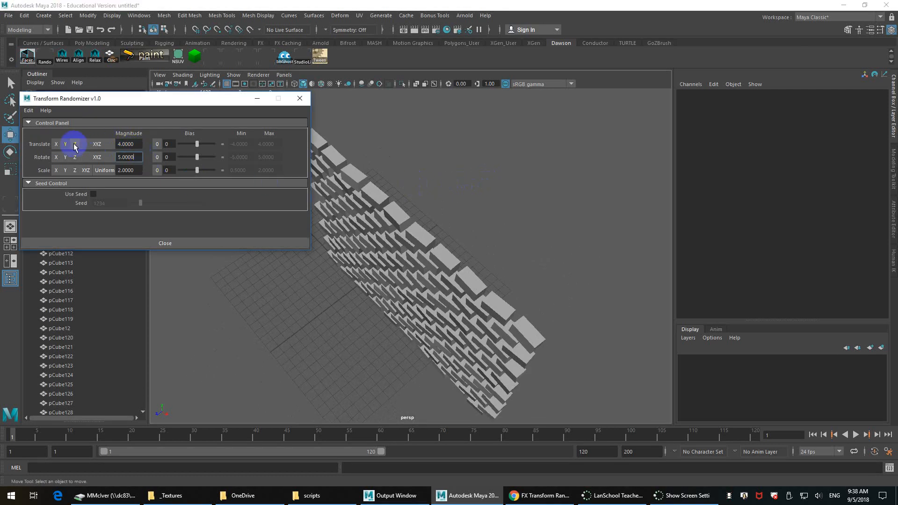
{"action": "left_click_drag", "start_coordinate": [506, 260], "coordinate": [575, 240], "text": "alt"}
{"action": "left_click_drag", "start_coordinate": [669, 169], "coordinate": [186, 434]}
{"action": "left_click", "coordinate": [75, 144]}
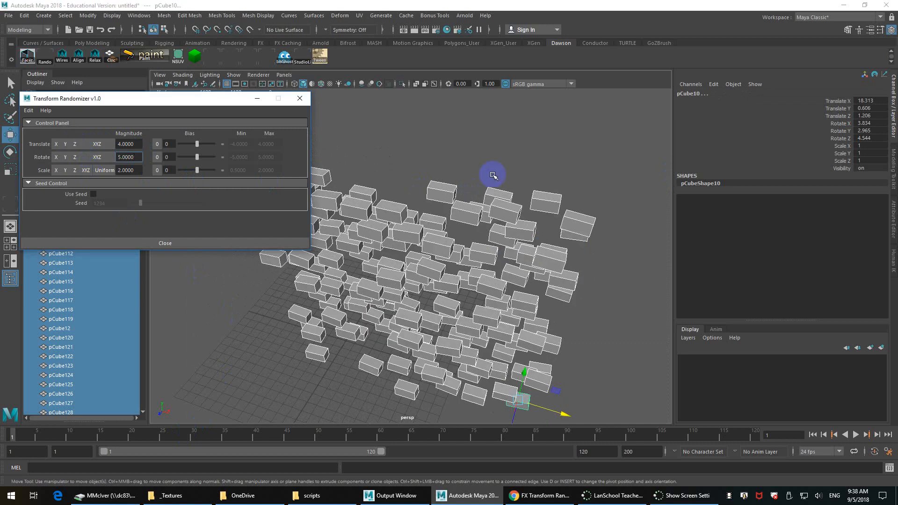
{"action": "left_click_drag", "start_coordinate": [493, 175], "coordinate": [360, 180], "text": "alt"}
{"action": "key", "text": "ctrl+z"}
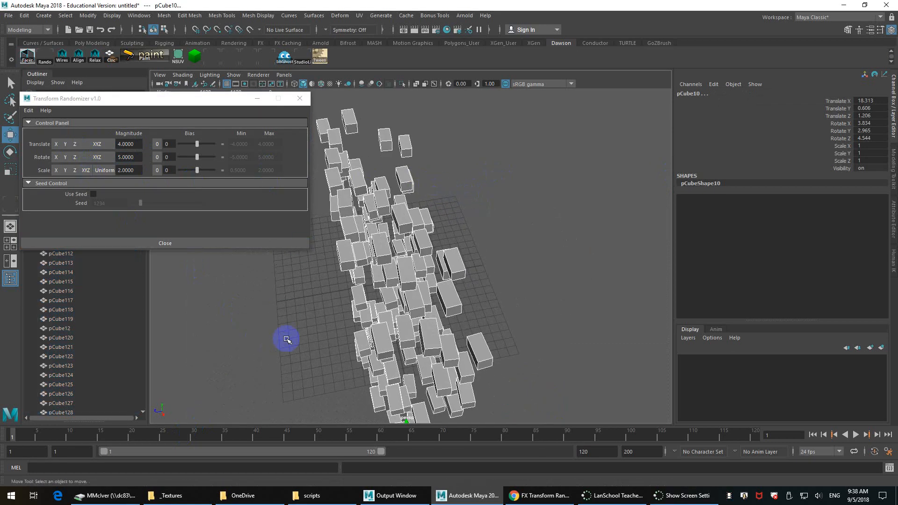
Step: Try randomizing the bricks' Z translation with the magnitude set to 1, and undo it
{"action": "left_click", "coordinate": [127, 144]}
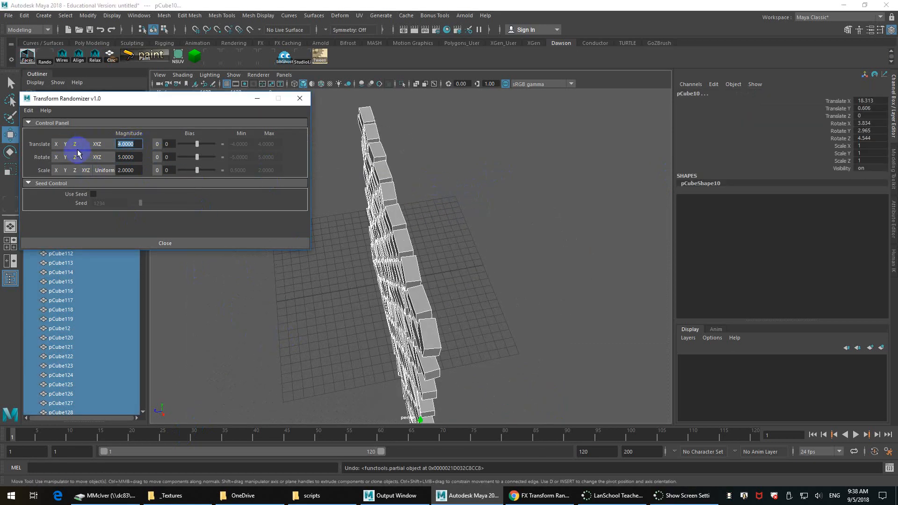
{"action": "type", "text": "1"}
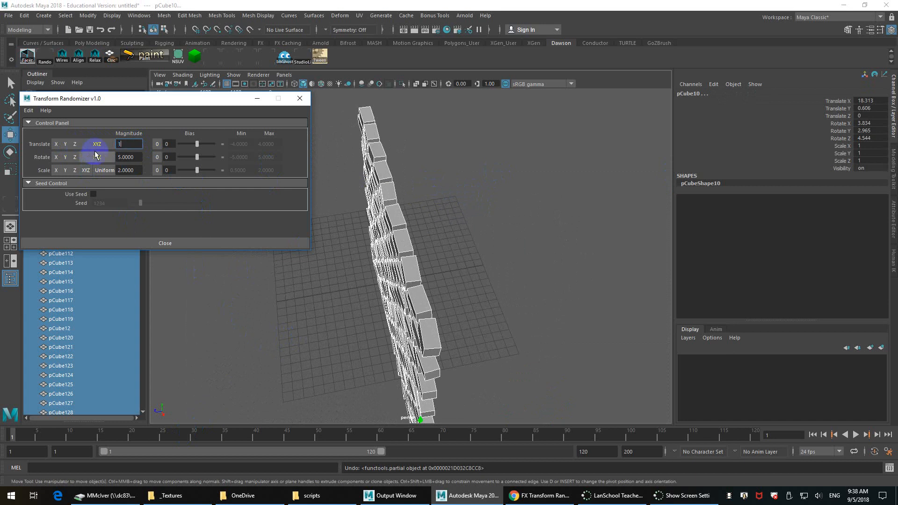
{"action": "left_click", "coordinate": [75, 144]}
{"action": "left_click_drag", "start_coordinate": [409, 273], "coordinate": [331, 249], "text": "alt"}
{"action": "key", "text": "ctrl+z"}
Step: Set the translate magnitude to 0.2, randomize the bricks along Z, and reselect the whole wall
{"action": "left_click", "coordinate": [130, 148]}
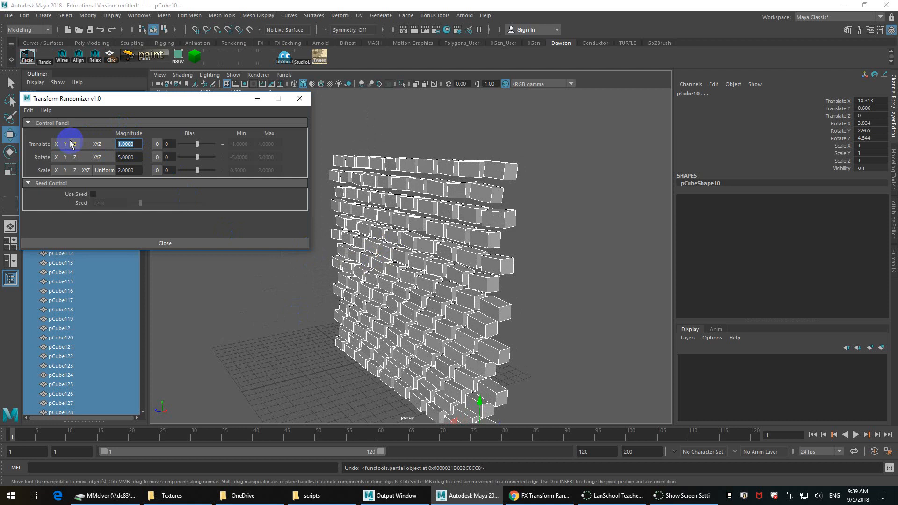
{"action": "type", "text": ".2"}
{"action": "left_click", "coordinate": [95, 143]}
{"action": "left_click_drag", "start_coordinate": [384, 271], "coordinate": [344, 303], "text": "alt"}
{"action": "left_click", "coordinate": [503, 237]}
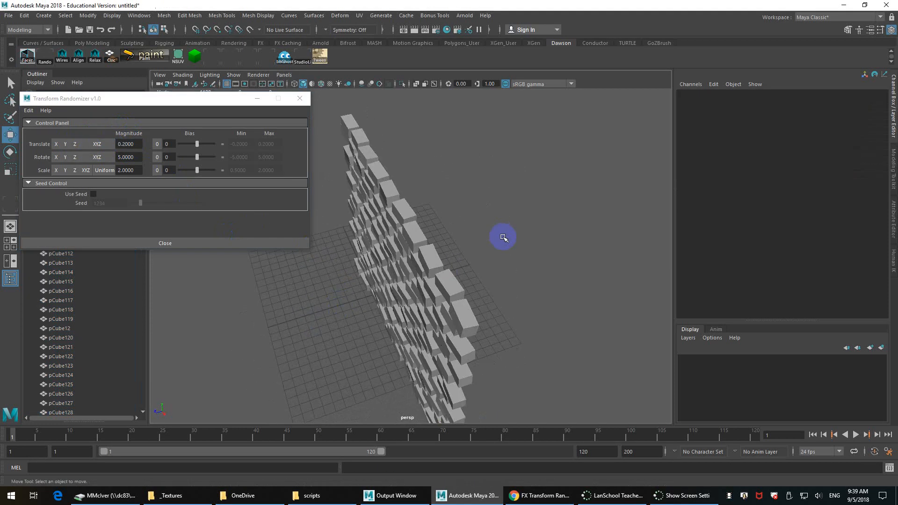
{"action": "mouse_move", "coordinate": [504, 238]}
{"action": "left_mouse_down", "text": "alt"}
{"action": "mouse_move", "coordinate": [512, 235]}
{"action": "mouse_move", "coordinate": [505, 240]}
{"action": "left_mouse_up", "text": "alt"}
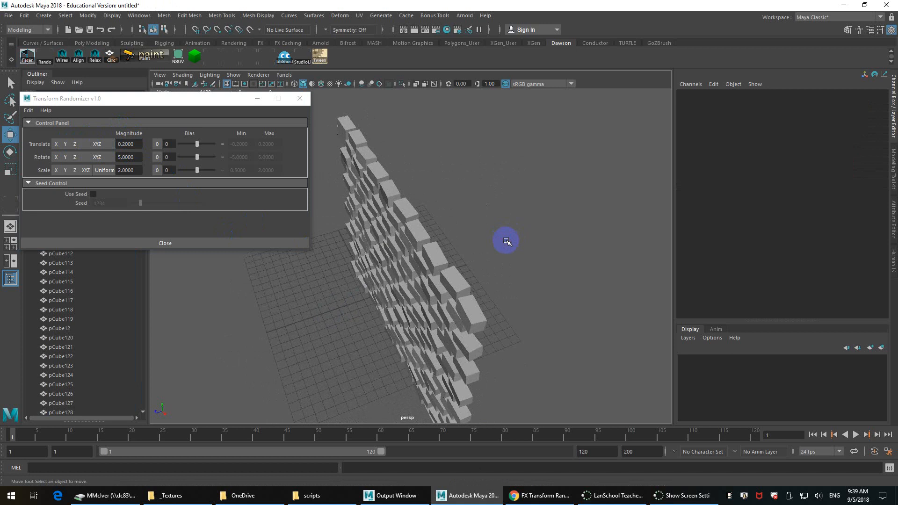
{"action": "left_click_drag", "start_coordinate": [506, 241], "coordinate": [281, 390], "text": "alt"}
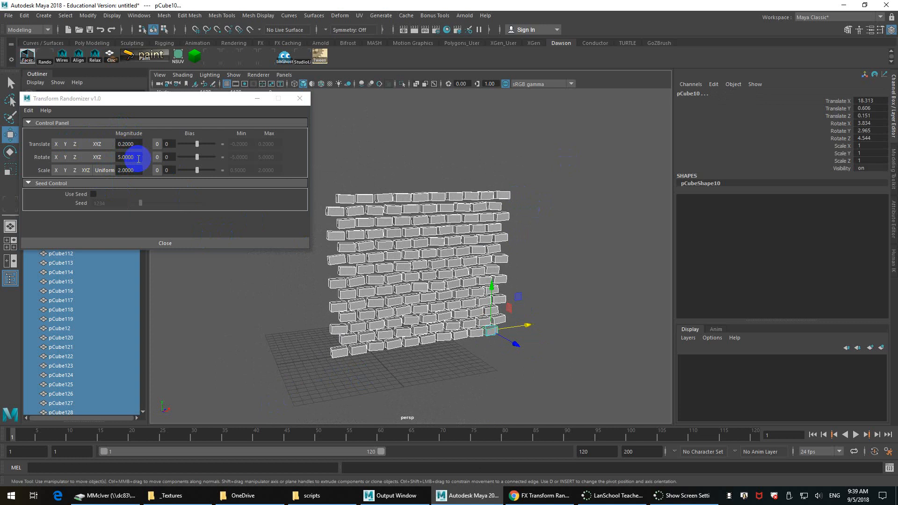
Step: Set the rotate magnitude to 90, try randomizing the bricks' rotation on all axes, and undo that rotation
{"action": "left_click", "coordinate": [128, 157]}
{"action": "type", "text": "90"}
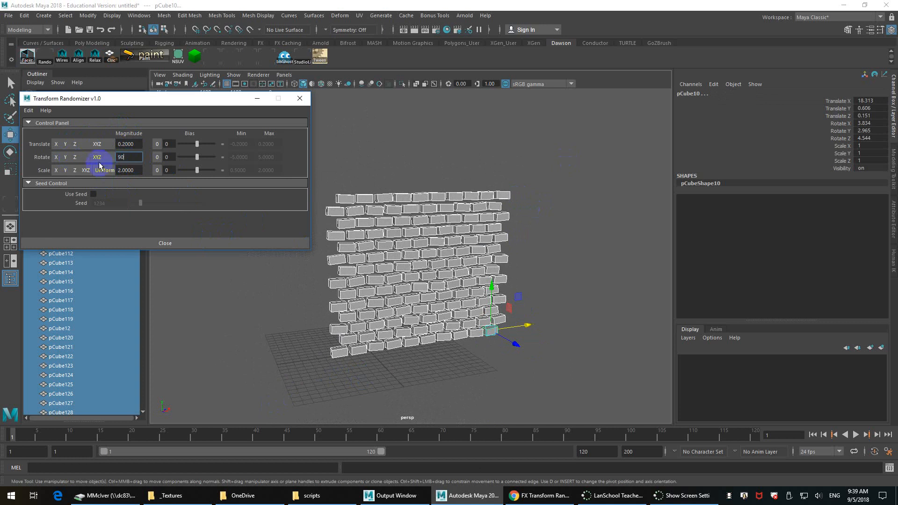
{"action": "left_click", "coordinate": [97, 157]}
{"action": "left_click_drag", "start_coordinate": [556, 265], "coordinate": [535, 287], "text": "alt"}
{"action": "key", "text": "ctrl+z"}
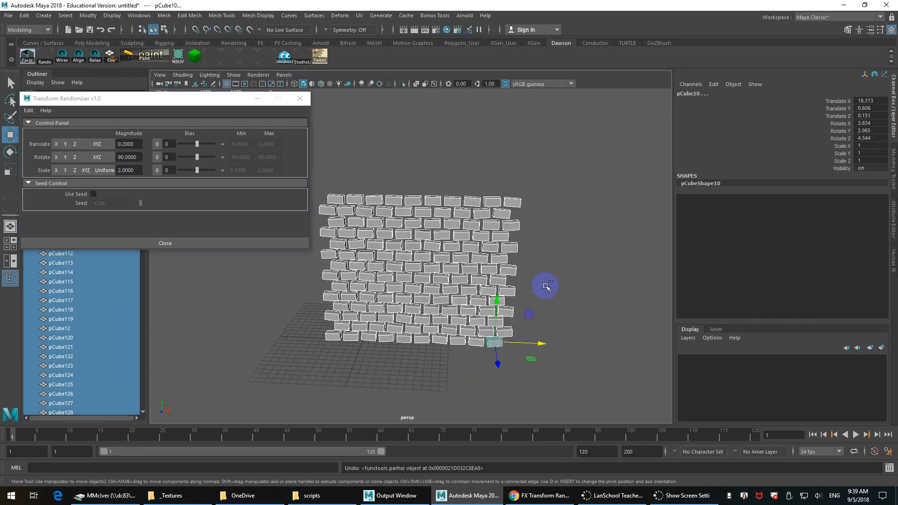
Step: Raise the brick wall above the grid and scatter its bricks along Z with a translate magnitude of 20
{"action": "scroll", "coordinate": [543, 285], "scroll_direction": "down", "scroll_amount": 3}
{"action": "left_click_drag", "start_coordinate": [501, 283], "coordinate": [486, 204]}
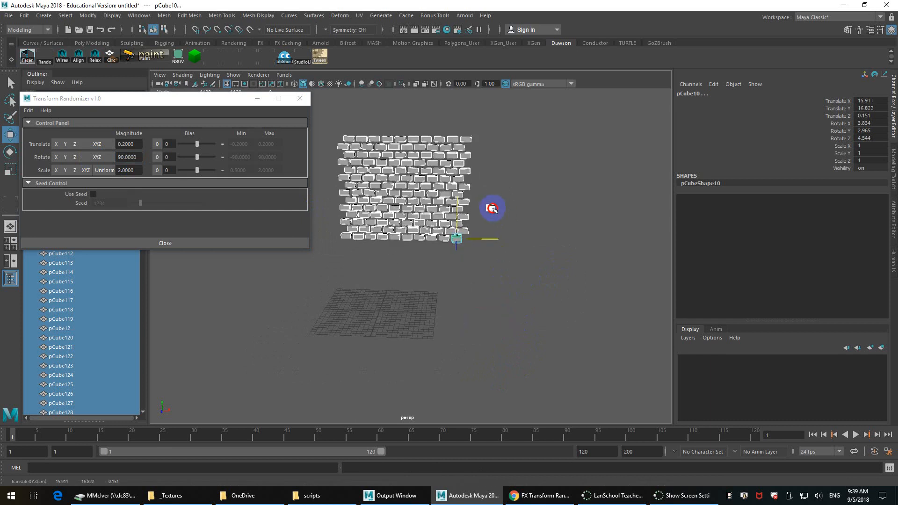
{"action": "double_click", "coordinate": [115, 144]}
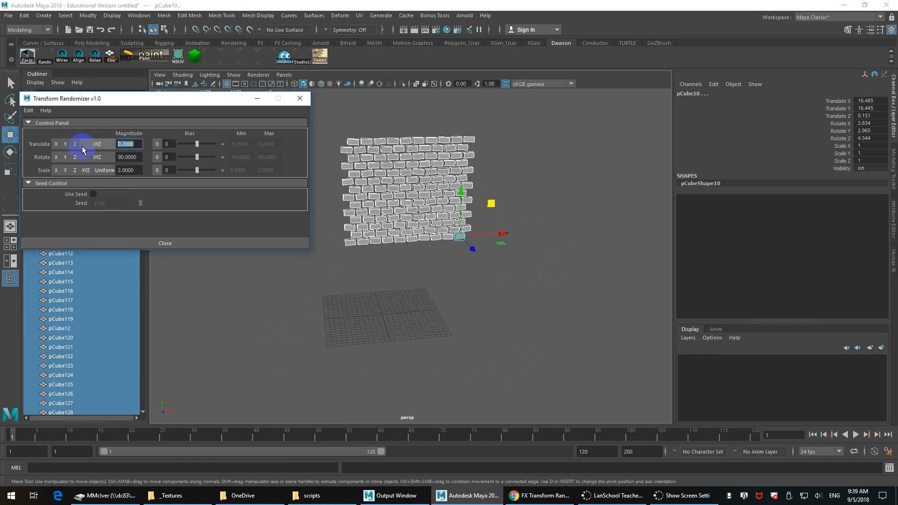
{"action": "type", "text": "20"}
{"action": "left_click", "coordinate": [95, 145]}
{"action": "key", "text": "ctrl+z"}
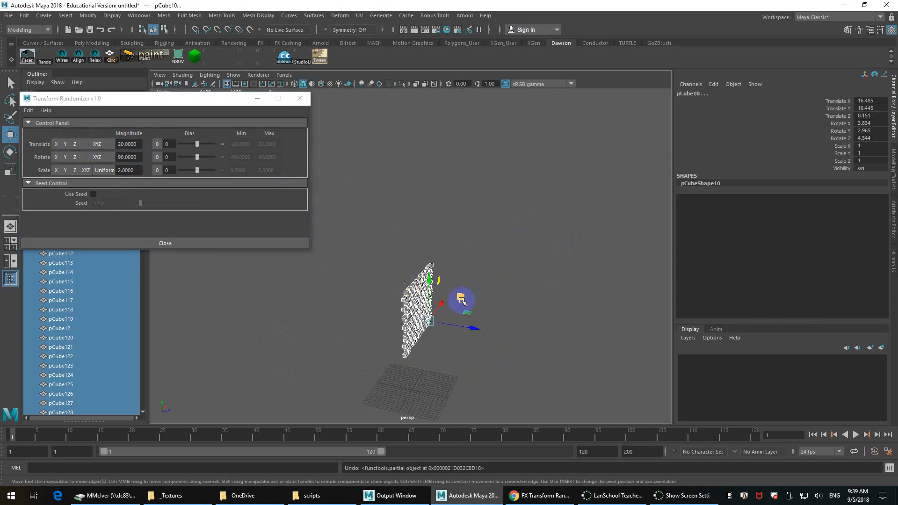
{"action": "left_click", "coordinate": [97, 144]}
{"action": "left_click", "coordinate": [114, 157]}
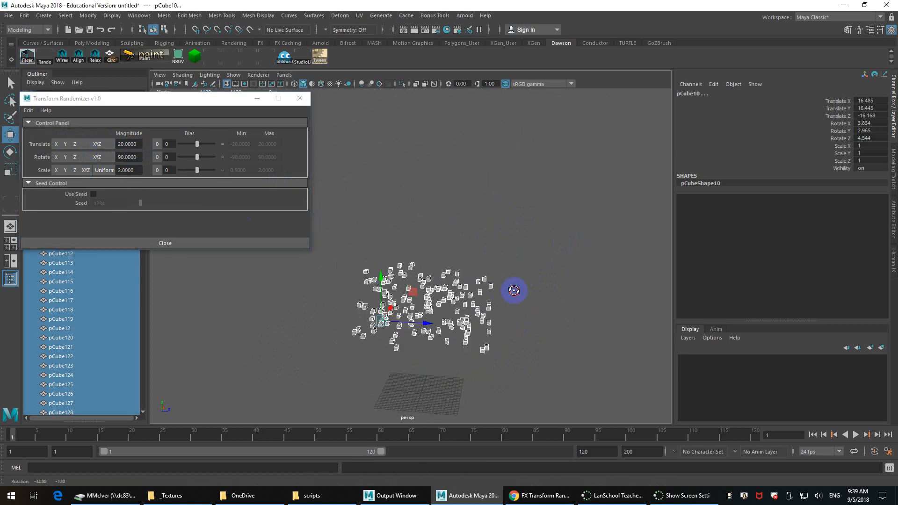
{"action": "left_click_drag", "start_coordinate": [514, 286], "coordinate": [611, 297], "text": "alt"}
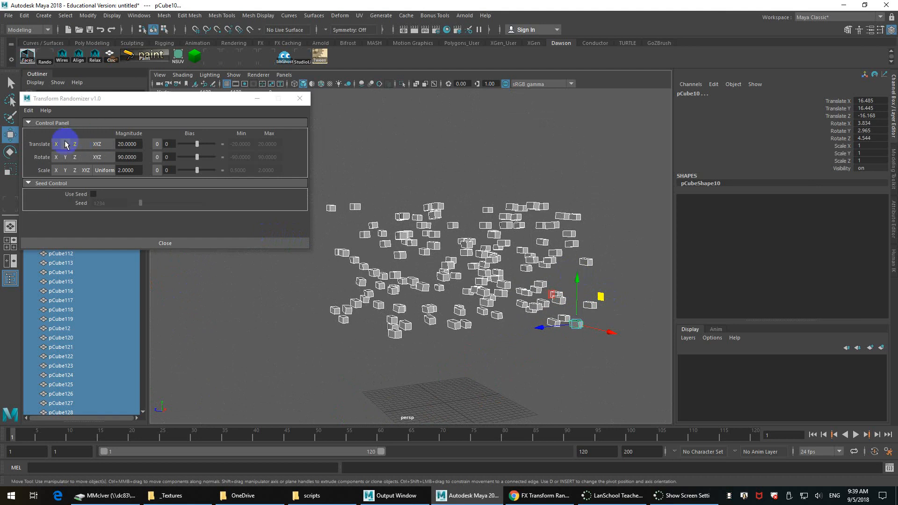
Step: Randomize the scattered bricks' rotation on all three axes with a magnitude of 90
{"action": "left_click", "coordinate": [97, 157]}
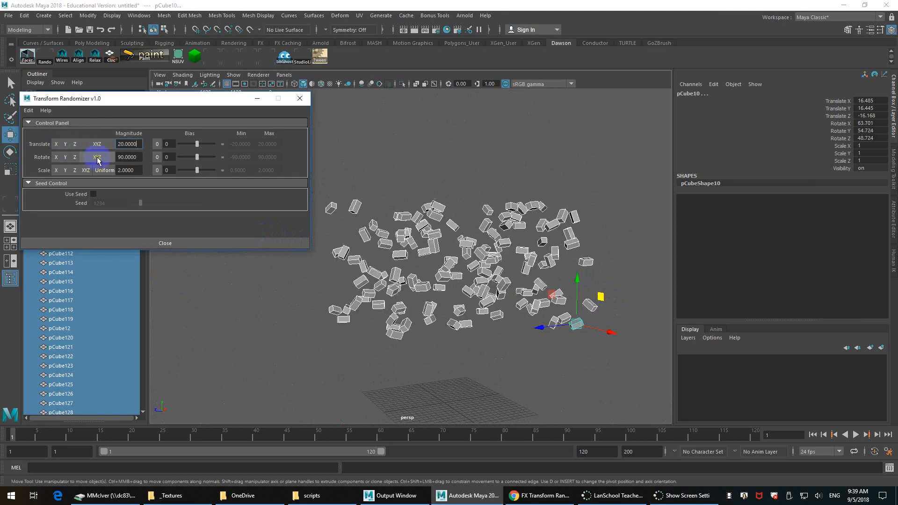
{"action": "left_click_drag", "start_coordinate": [366, 201], "coordinate": [416, 239], "text": "alt"}
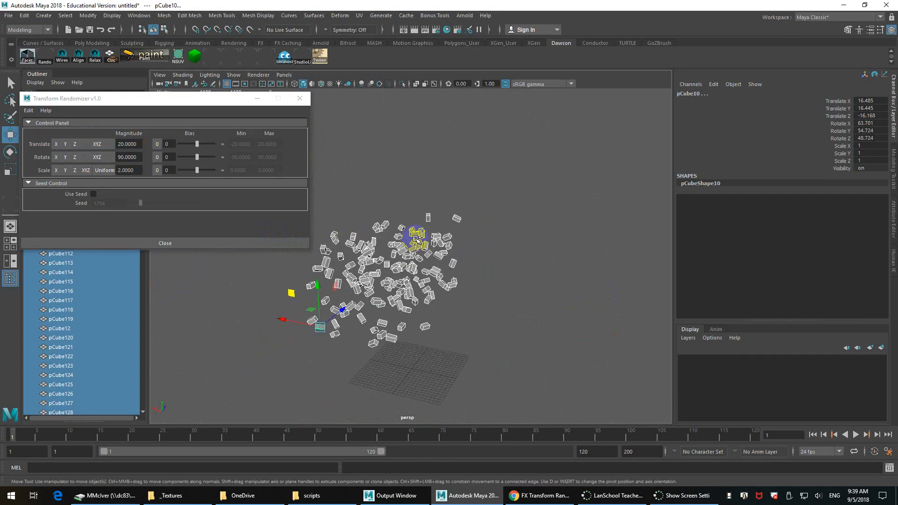
{"action": "middle_click_drag", "start_coordinate": [416, 238], "coordinate": [507, 218], "text": "alt"}
Step: Try rotating all the scattered bricks freely with the Rotate tool, and undo the rotation
{"action": "left_click_drag", "start_coordinate": [602, 181], "coordinate": [279, 379]}
{"action": "key", "text": "e"}
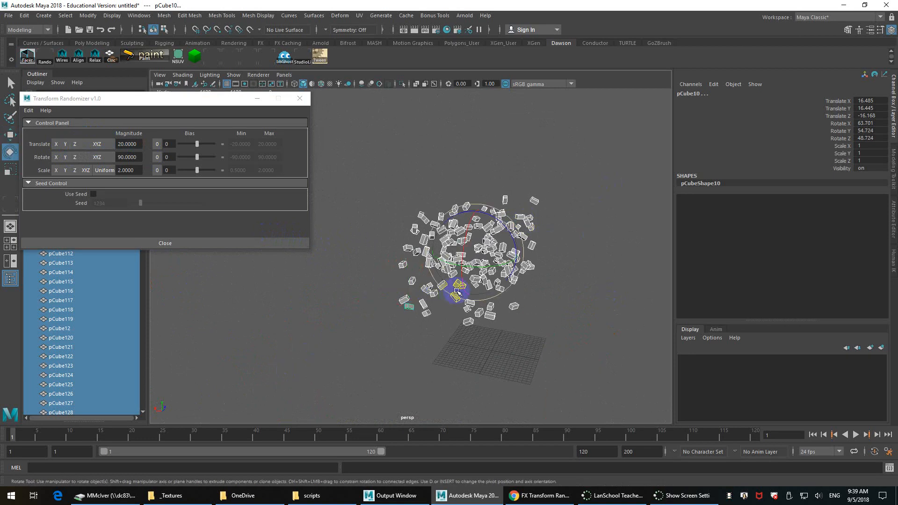
{"action": "left_click_drag", "start_coordinate": [479, 237], "coordinate": [478, 284]}
{"action": "key", "text": "ctrl+z"}
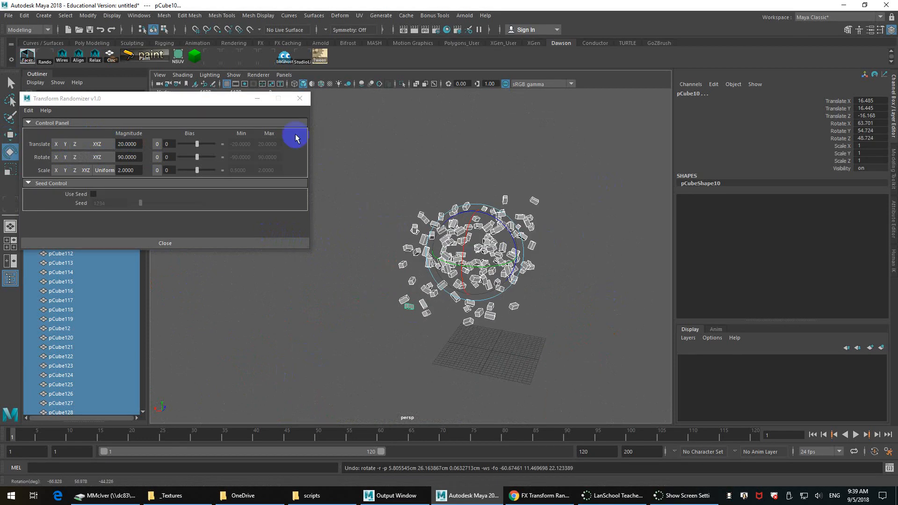
Step: Set the Rotate tool's center to Default, try rotating the scattered bricks freely, and undo the rotation
{"action": "left_click_drag", "start_coordinate": [237, 99], "coordinate": [270, 226]}
{"action": "double_click", "coordinate": [10, 152]}
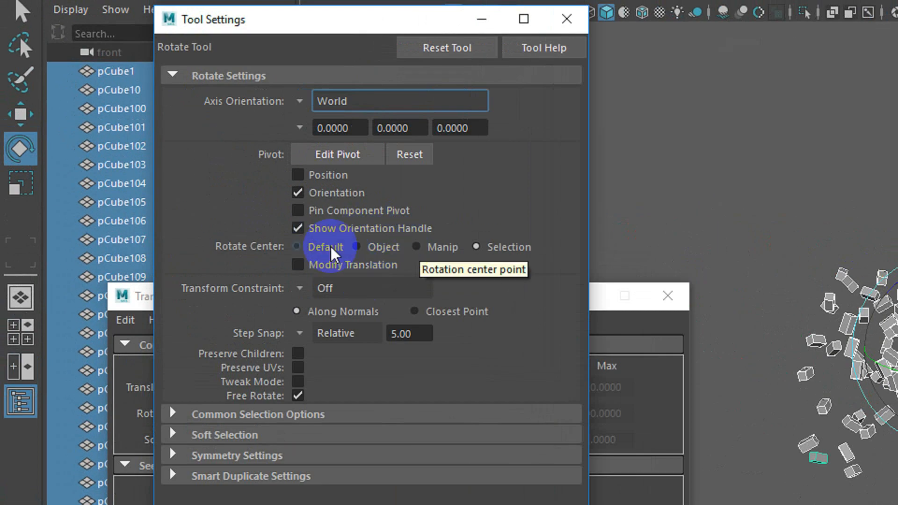
{"action": "left_click", "coordinate": [333, 253]}
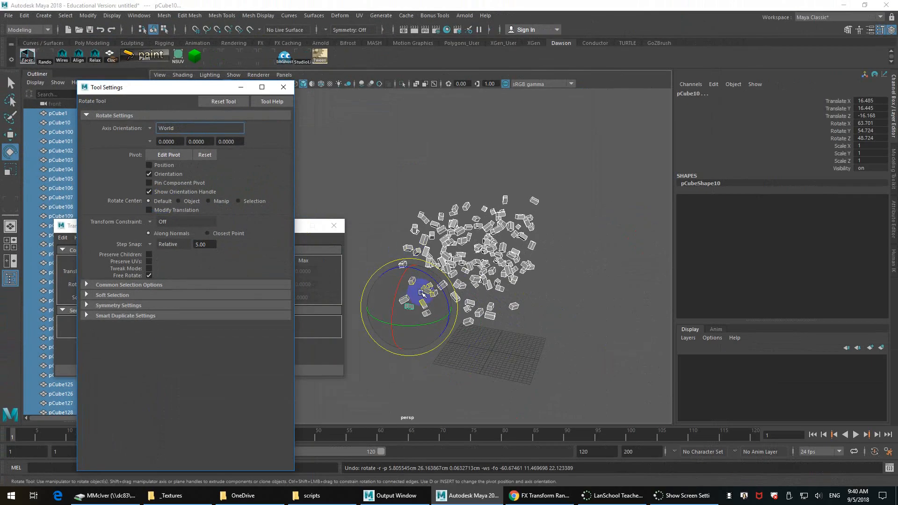
{"action": "mouse_move", "coordinate": [421, 294]}
{"action": "left_mouse_down"}
{"action": "mouse_move", "coordinate": [414, 302]}
{"action": "mouse_move", "coordinate": [439, 299]}
{"action": "mouse_move", "coordinate": [413, 290]}
{"action": "left_mouse_up"}
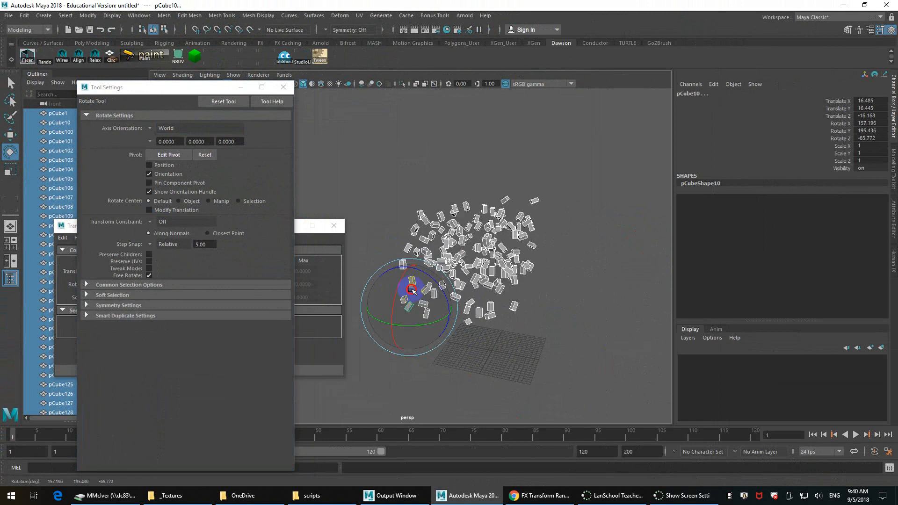
{"action": "key", "text": "ctrl+z"}
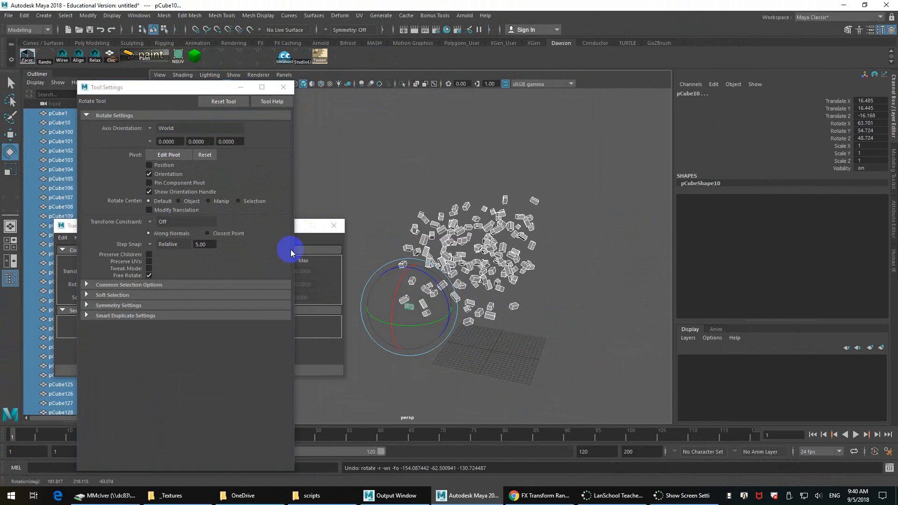
Step: Set the rotate center to Selection, rotate all the bricks as one group, and close the Tool Settings and Transform Randomizer windows
{"action": "left_click", "coordinate": [238, 201]}
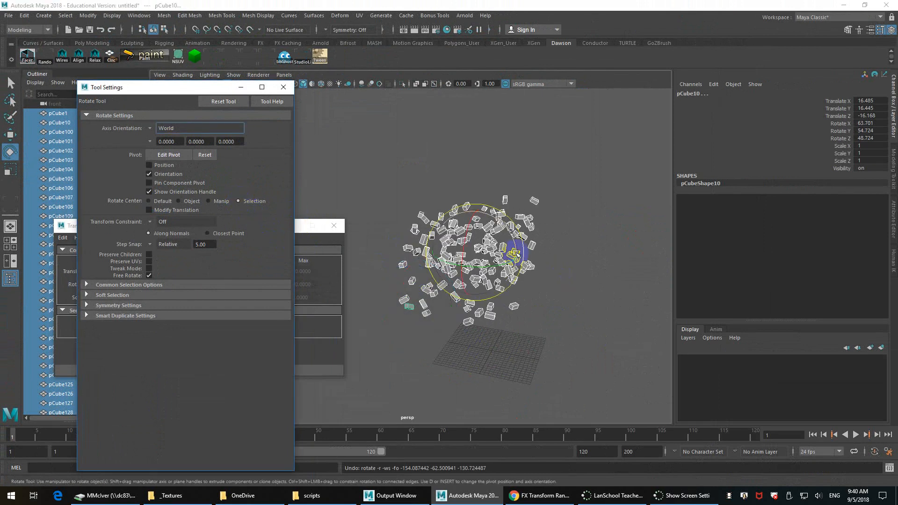
{"action": "left_click_drag", "start_coordinate": [514, 254], "coordinate": [362, 244]}
{"action": "key", "text": "w"}
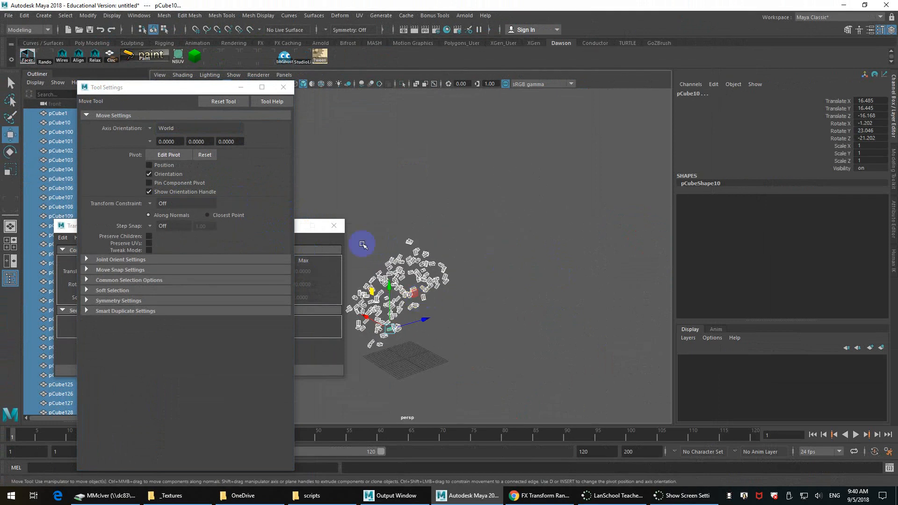
{"action": "left_click", "coordinate": [282, 87]}
{"action": "left_click", "coordinate": [334, 226]}
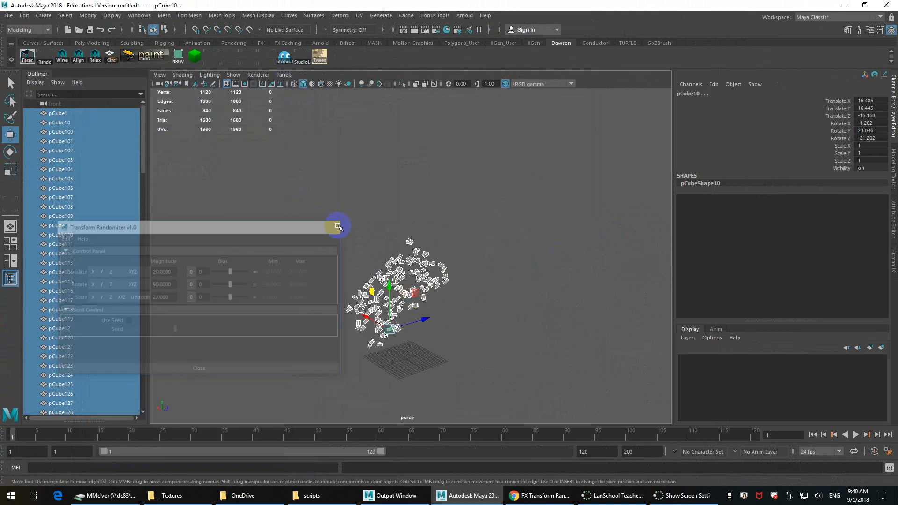
Step: Rotate the brick cluster further and reposition it so that it floats above the grid
{"action": "left_click_drag", "start_coordinate": [414, 295], "coordinate": [427, 200]}
{"action": "key", "text": "e"}
{"action": "key", "text": "w"}
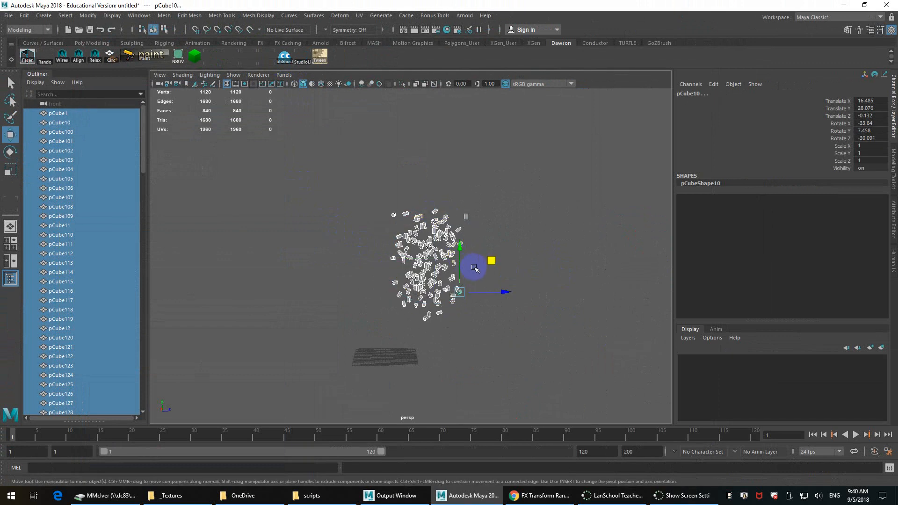
{"action": "left_click_drag", "start_coordinate": [475, 268], "coordinate": [440, 357]}
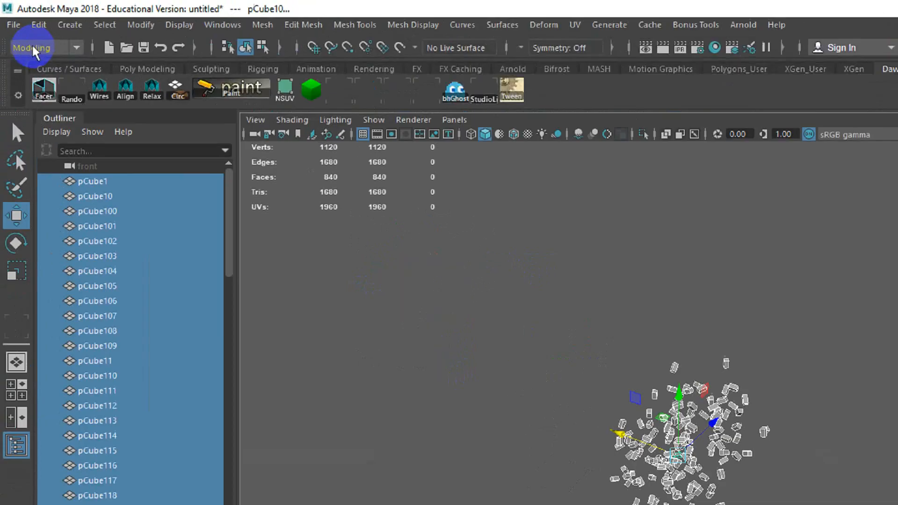
Step: Switch to the FX menu set and freeze the transformations of all the selected bricks
{"action": "left_click", "coordinate": [21, 31]}
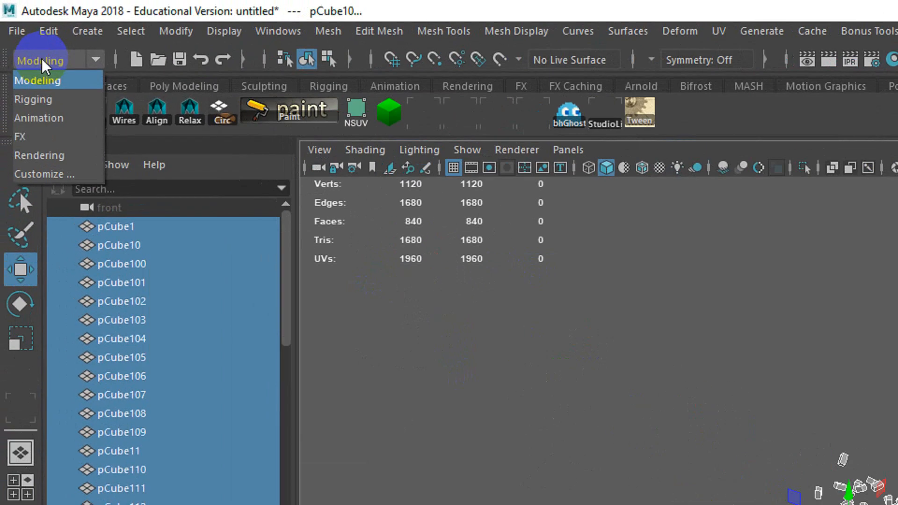
{"action": "left_click", "coordinate": [41, 135]}
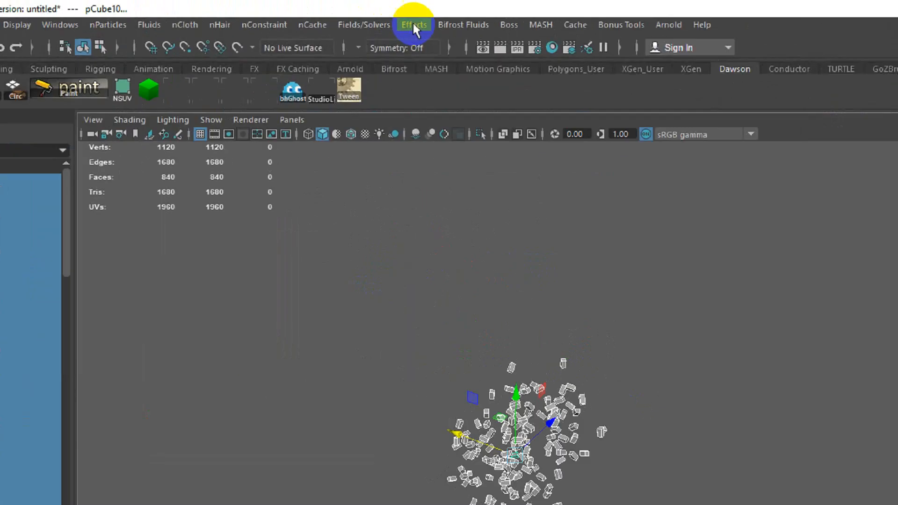
{"action": "left_click", "coordinate": [360, 17]}
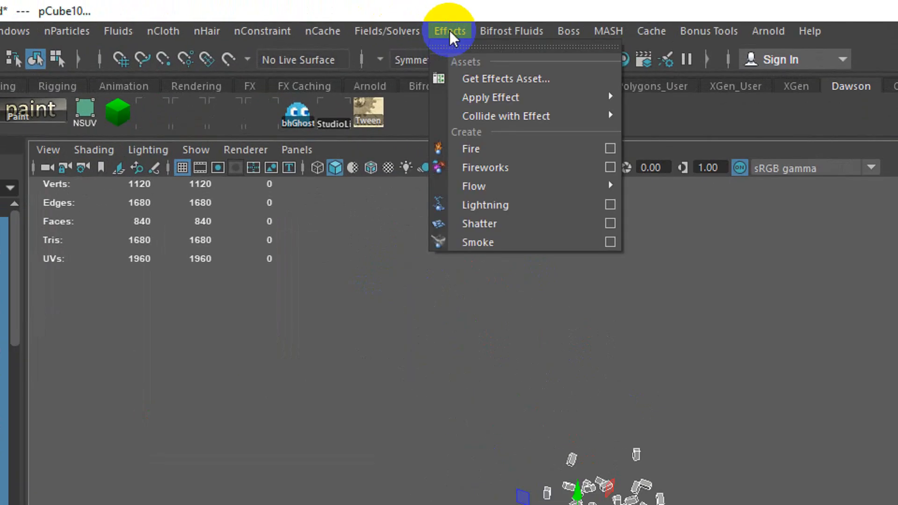
{"action": "mouse_move", "coordinate": [337, 15]}
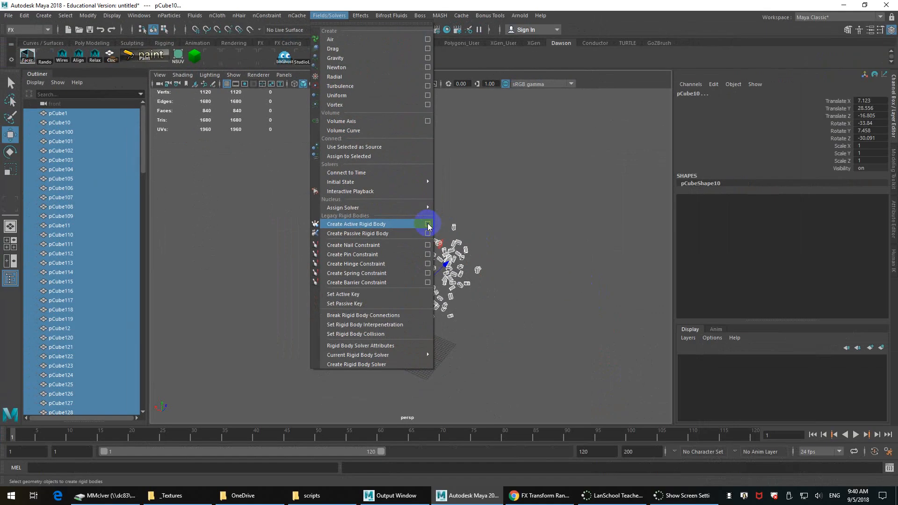
{"action": "left_click", "coordinate": [523, 217]}
{"action": "left_click_drag", "start_coordinate": [526, 196], "coordinate": [328, 345]}
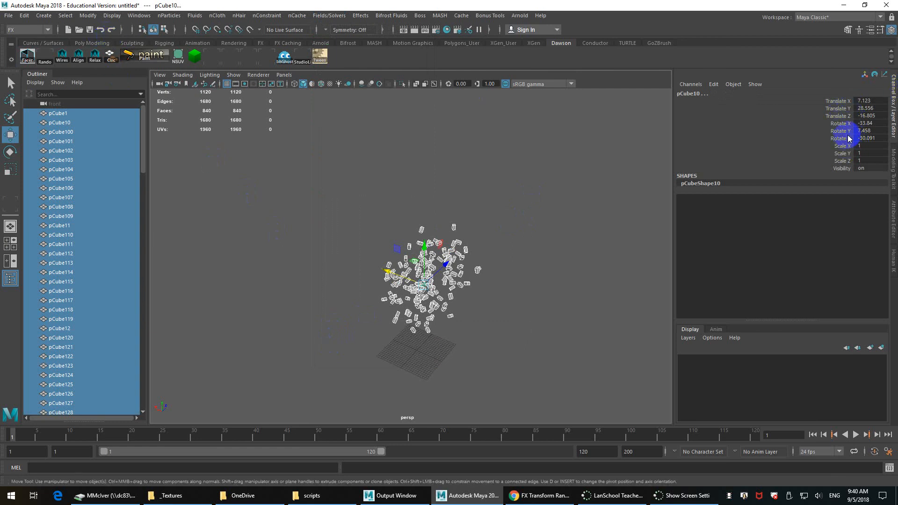
{"action": "left_click", "coordinate": [88, 16]}
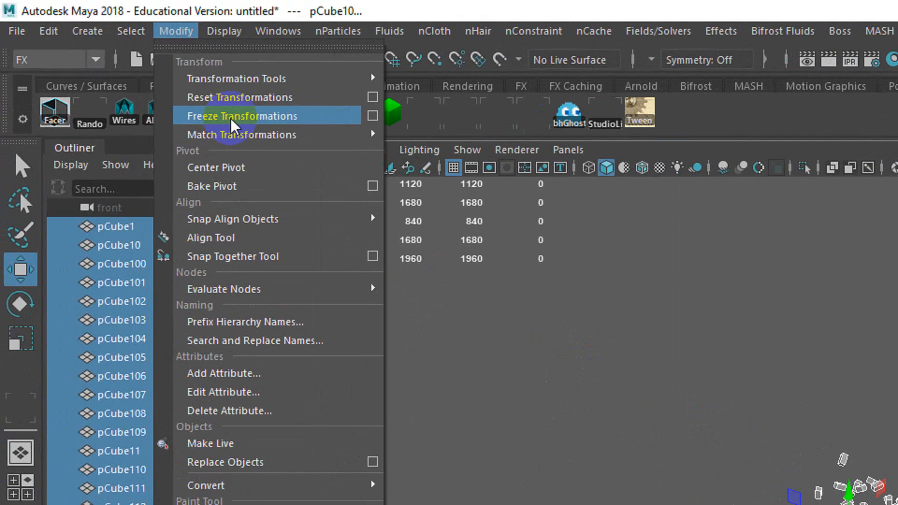
{"action": "left_click", "coordinate": [115, 58]}
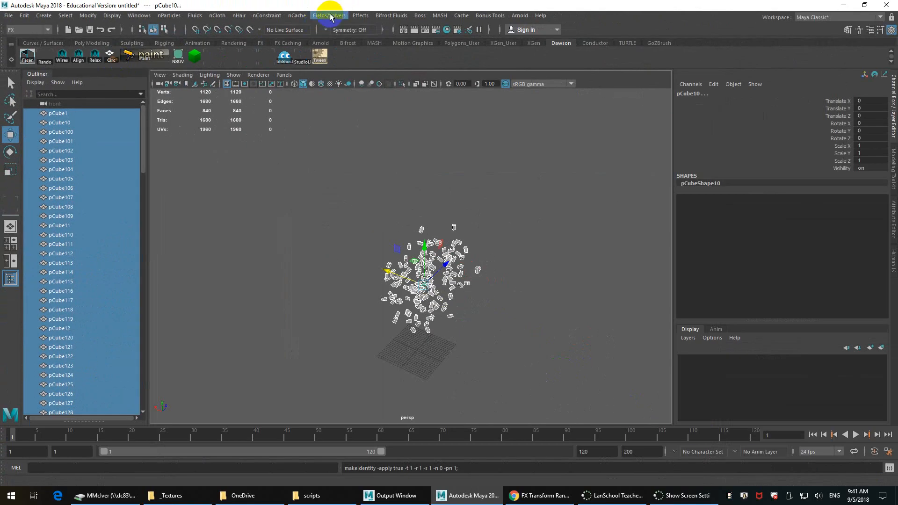
Step: Open the active rigid body options for the bricks, reset the settings, and set the mass to about 14
{"action": "left_click", "coordinate": [659, 33]}
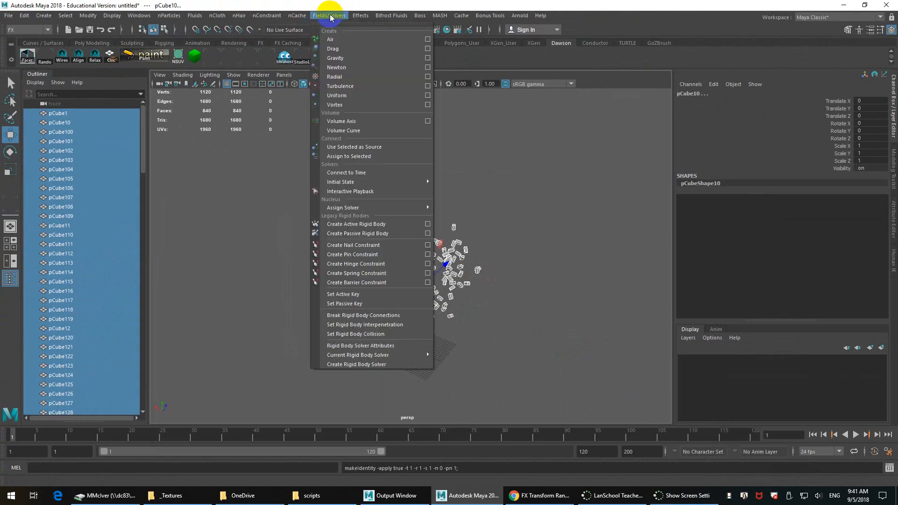
{"action": "left_click", "coordinate": [393, 228]}
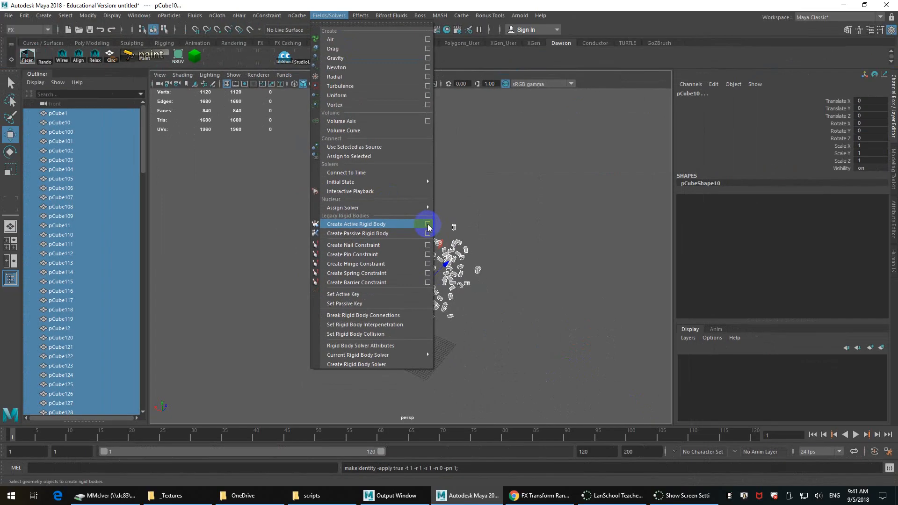
{"action": "left_click", "coordinate": [428, 225]}
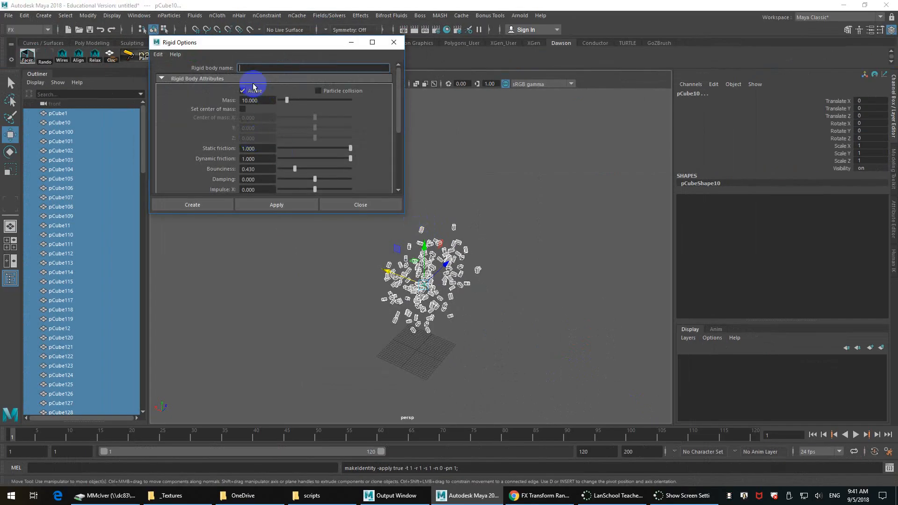
{"action": "left_click", "coordinate": [157, 55]}
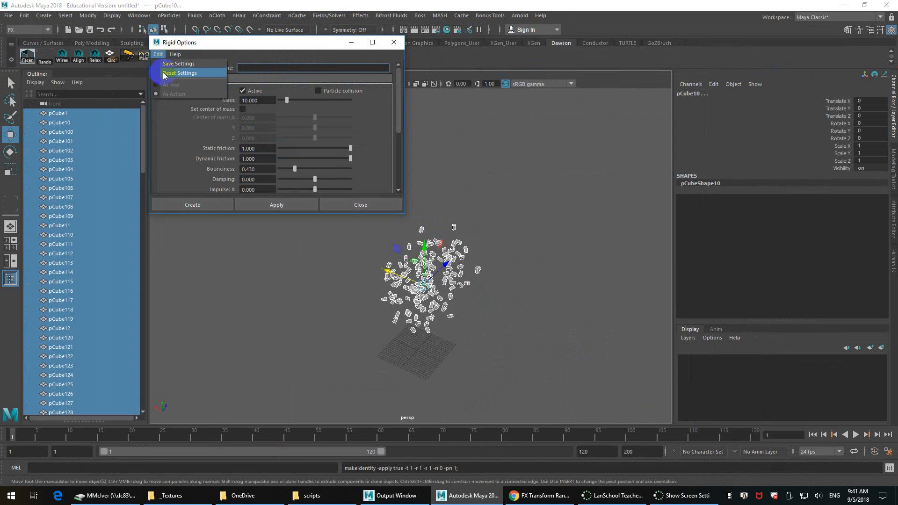
{"action": "left_click", "coordinate": [164, 73]}
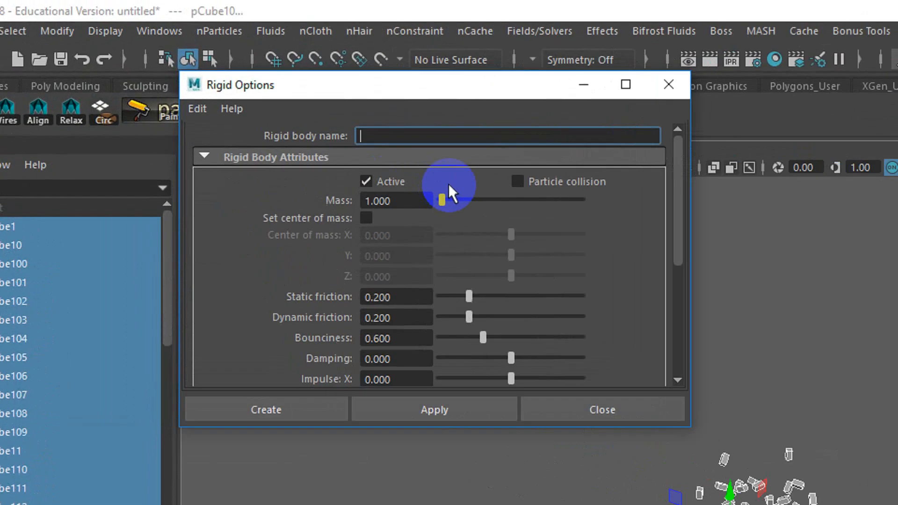
{"action": "left_click", "coordinate": [280, 101]}
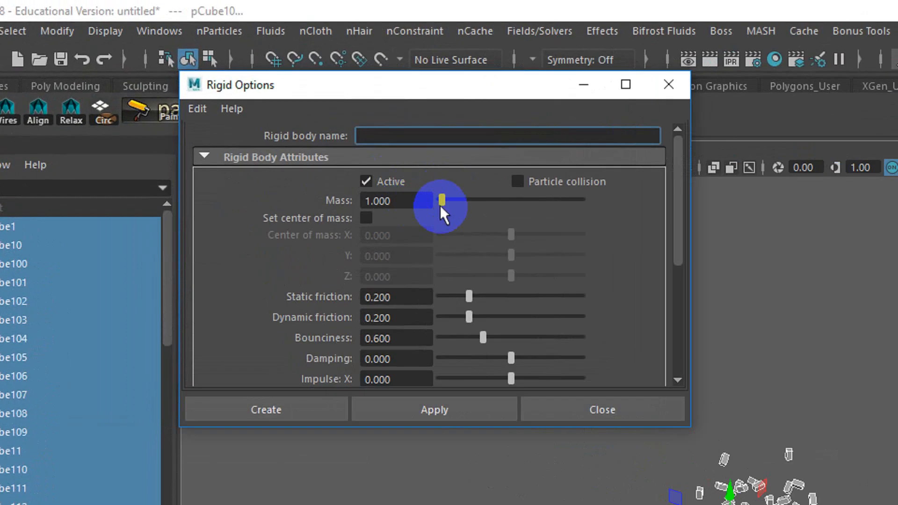
{"action": "left_click_drag", "start_coordinate": [441, 201], "coordinate": [460, 202]}
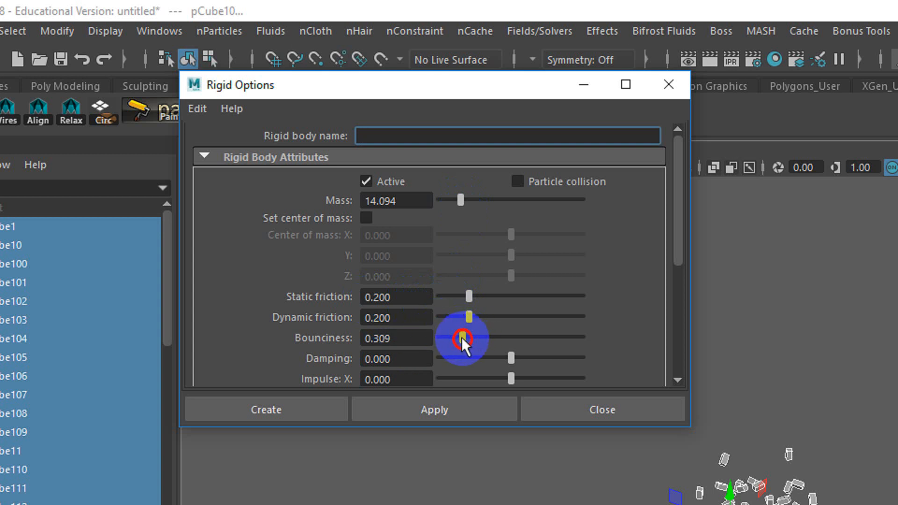
Step: Set bounciness to 0.2 and static and dynamic friction to 1, and create the bricks' active rigid bodies
{"action": "left_click_drag", "start_coordinate": [461, 337], "coordinate": [456, 337]}
{"action": "double_click", "coordinate": [397, 337]}
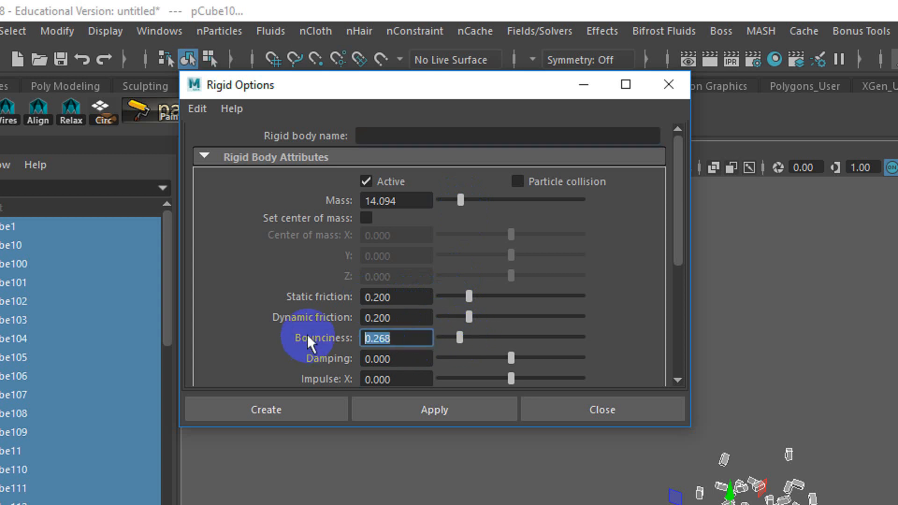
{"action": "key", "text": "BackSpace"}
{"action": "type", "text": ".2"}
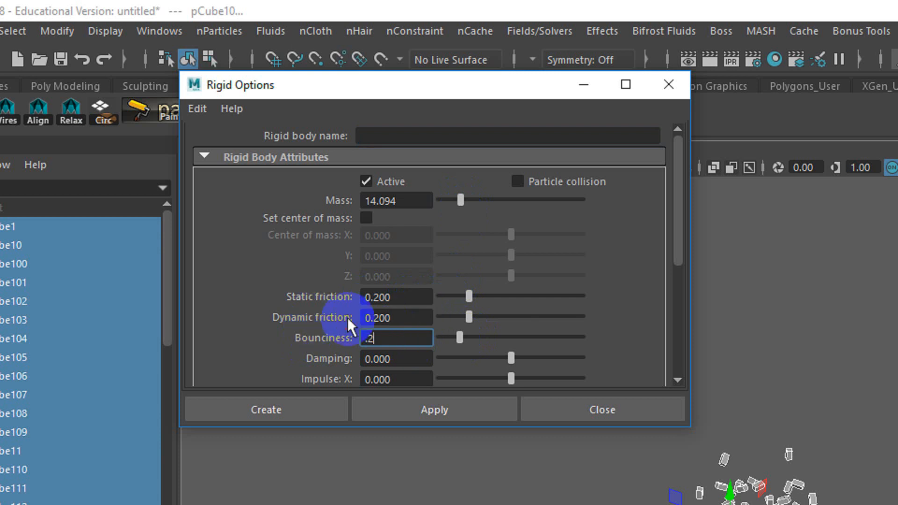
{"action": "double_click", "coordinate": [410, 297]}
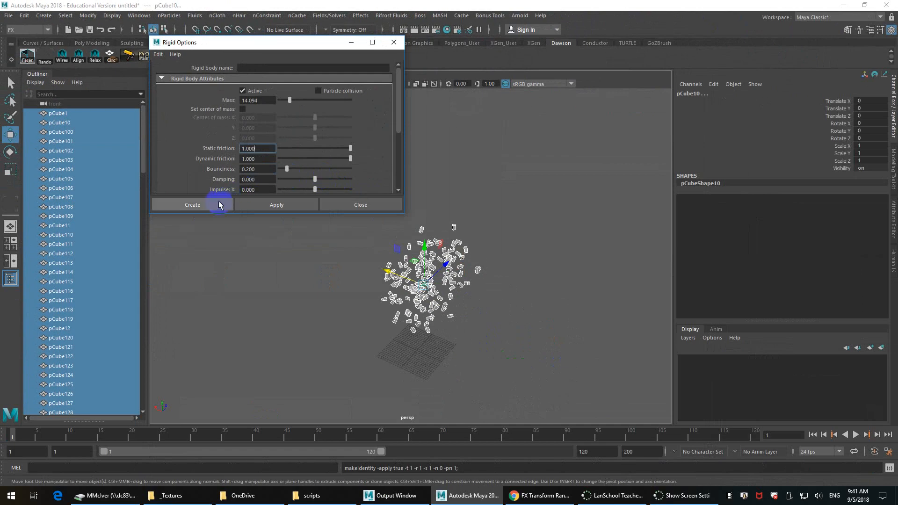
Step: Create a polygon plane at the grid's center and scale it uniformly to about 117.55 as a ground beneath the bricks
{"action": "scroll", "coordinate": [440, 276], "scroll_direction": "up", "scroll_amount": 4}
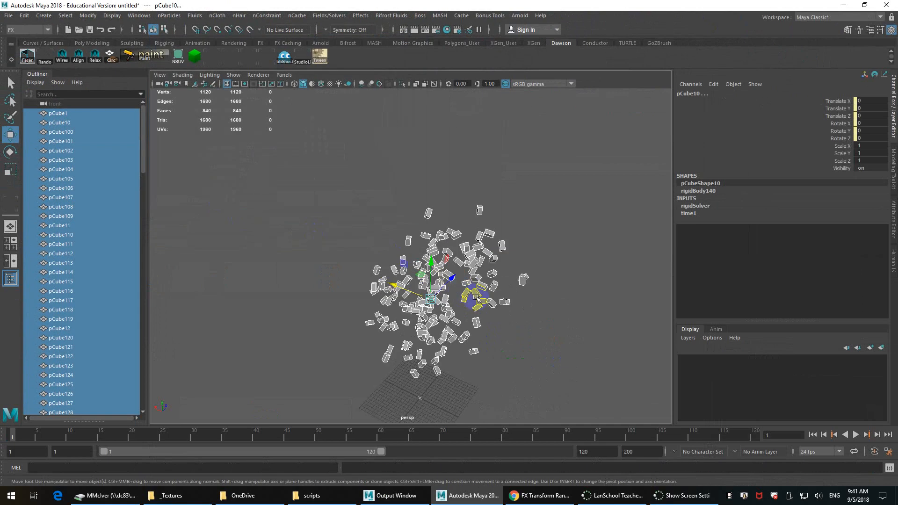
{"action": "left_click_drag", "start_coordinate": [462, 279], "coordinate": [391, 289], "text": "alt"}
{"action": "middle_click_drag", "start_coordinate": [391, 290], "coordinate": [400, 284], "text": "alt"}
{"action": "left_click_drag", "start_coordinate": [400, 283], "coordinate": [459, 263], "text": "alt"}
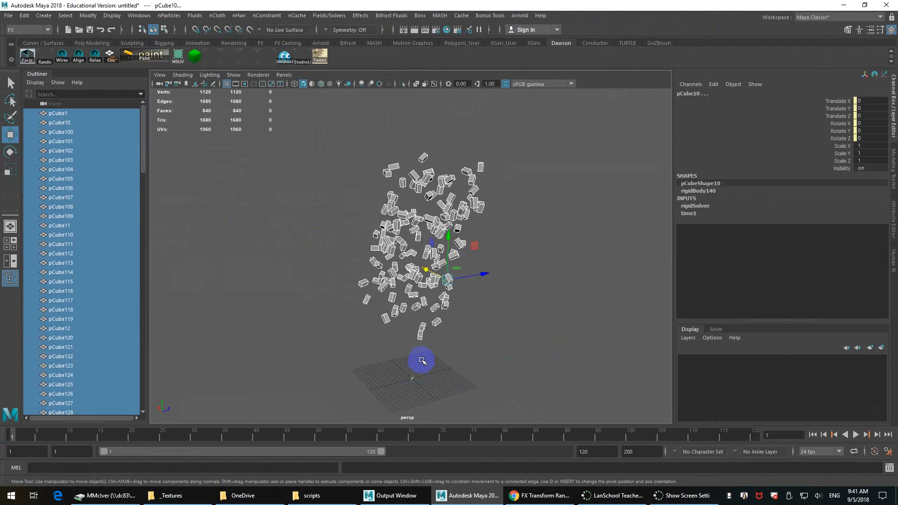
{"action": "scroll", "coordinate": [431, 307], "scroll_direction": "down", "scroll_amount": 3}
{"action": "left_click", "coordinate": [370, 315]}
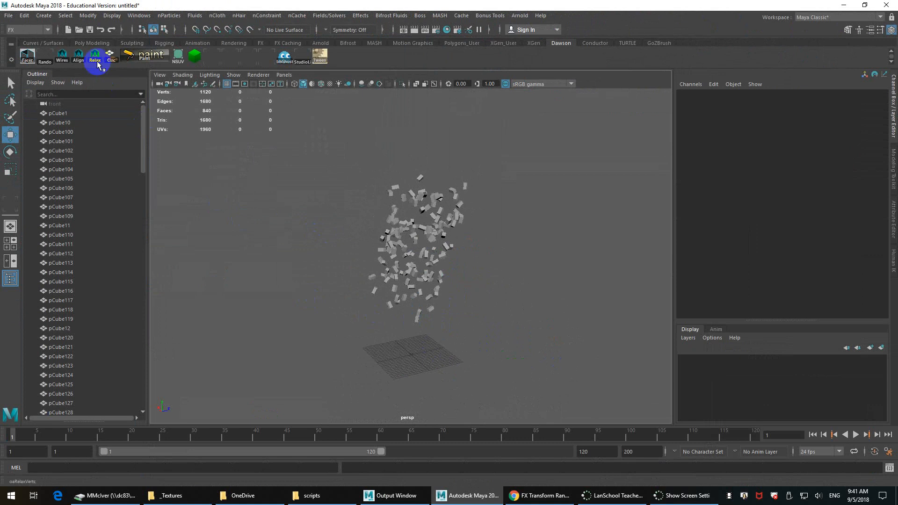
{"action": "left_click", "coordinate": [78, 42]}
{"action": "left_click", "coordinate": [110, 57]}
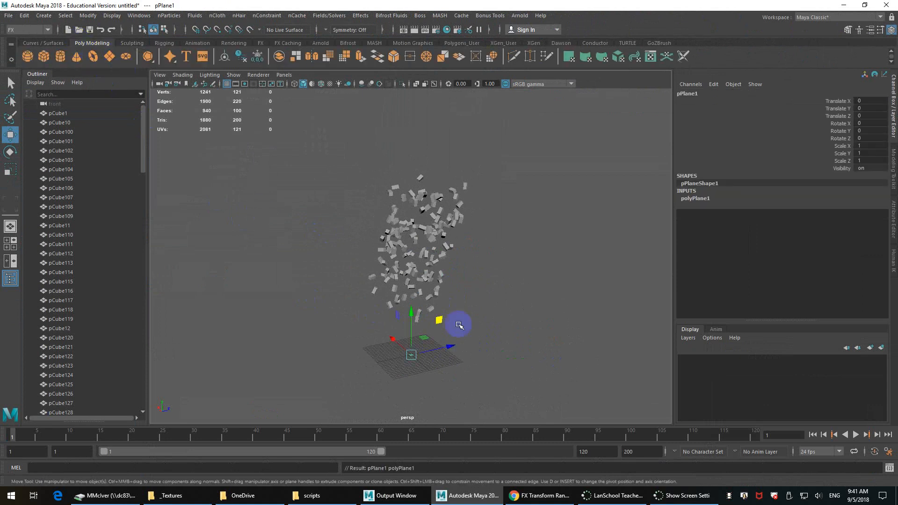
{"action": "key", "text": "r"}
{"action": "left_click_drag", "start_coordinate": [411, 356], "coordinate": [665, 473]}
Step: Freeze the ground plane's transformations and create a passive rigid body on it, keeping the friction and bounciness settings already in the options
{"action": "left_click", "coordinate": [89, 15]}
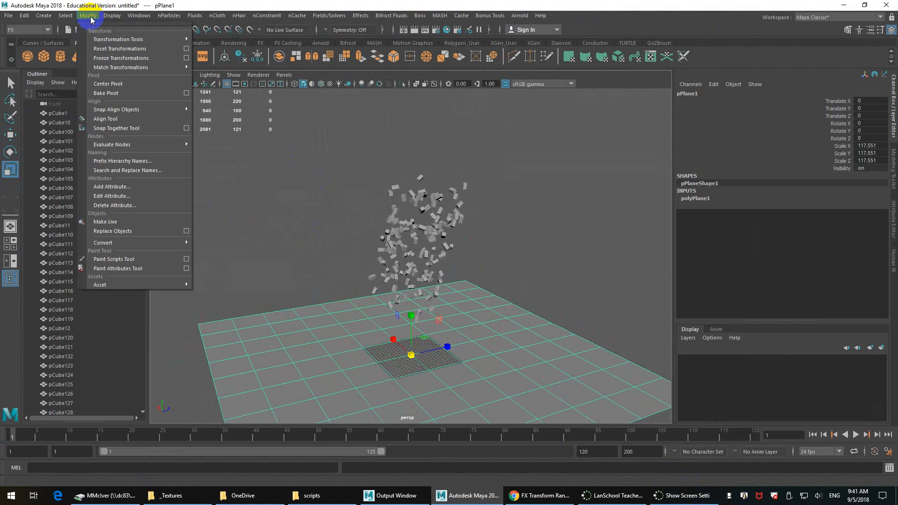
{"action": "left_click", "coordinate": [120, 58]}
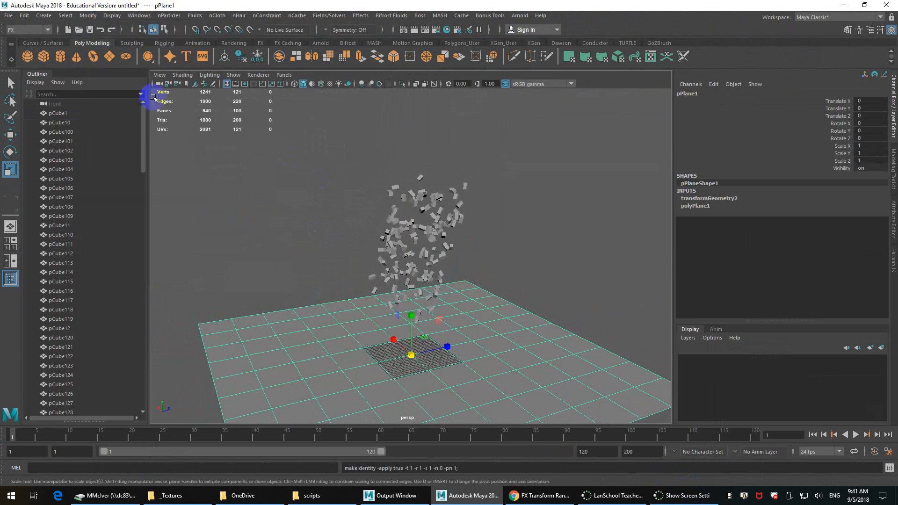
{"action": "left_click", "coordinate": [328, 16]}
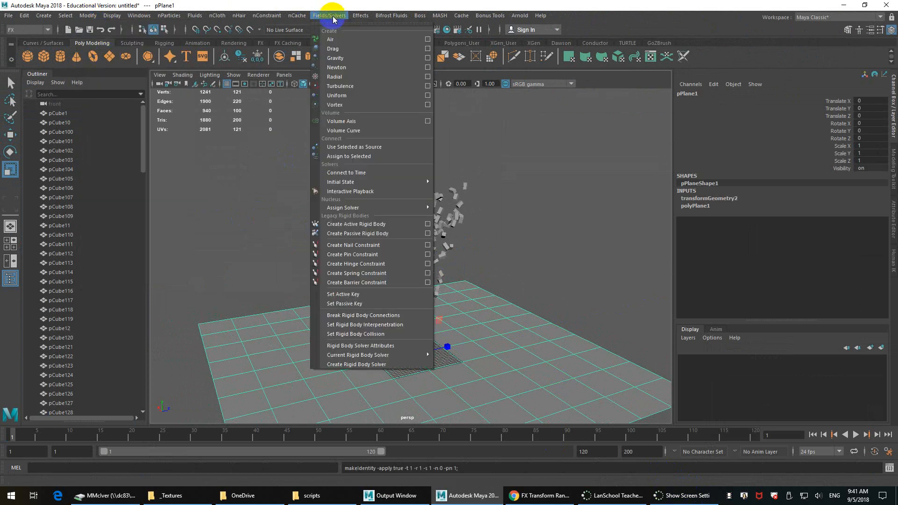
{"action": "left_click", "coordinate": [428, 234]}
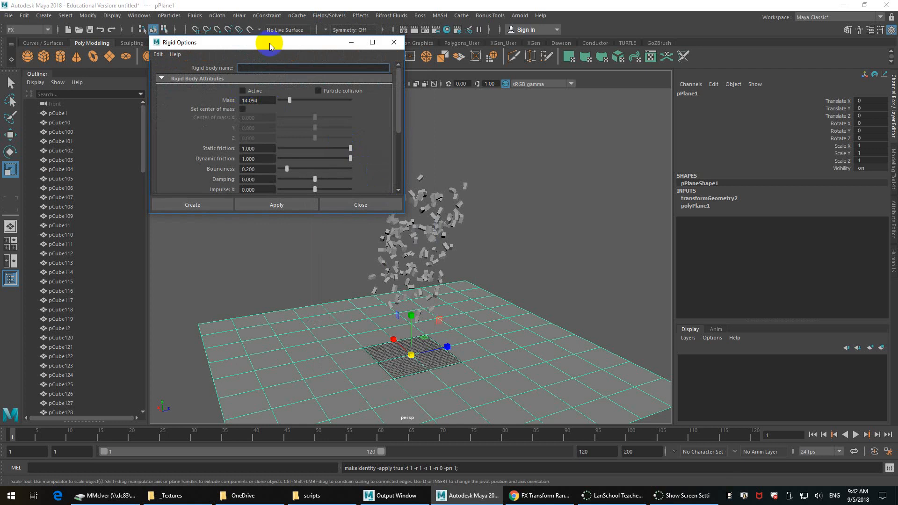
{"action": "left_click", "coordinate": [329, 15]}
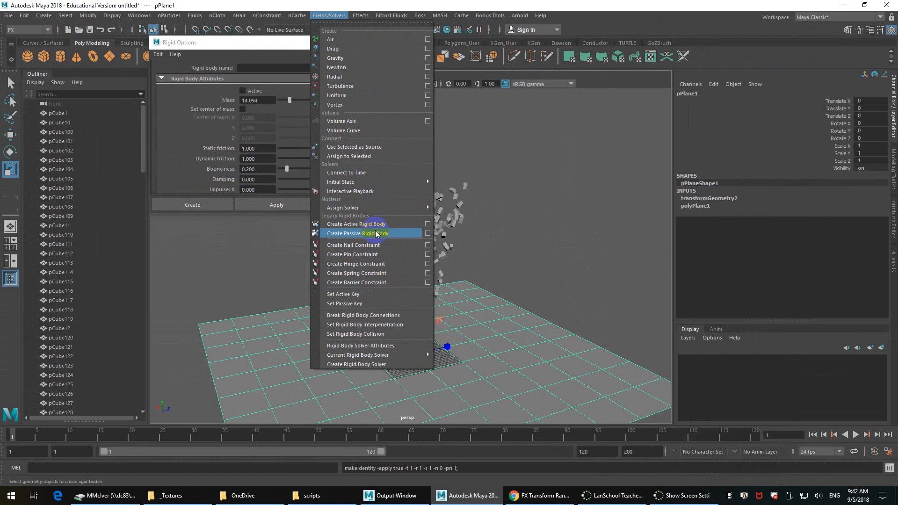
{"action": "left_click", "coordinate": [208, 152]}
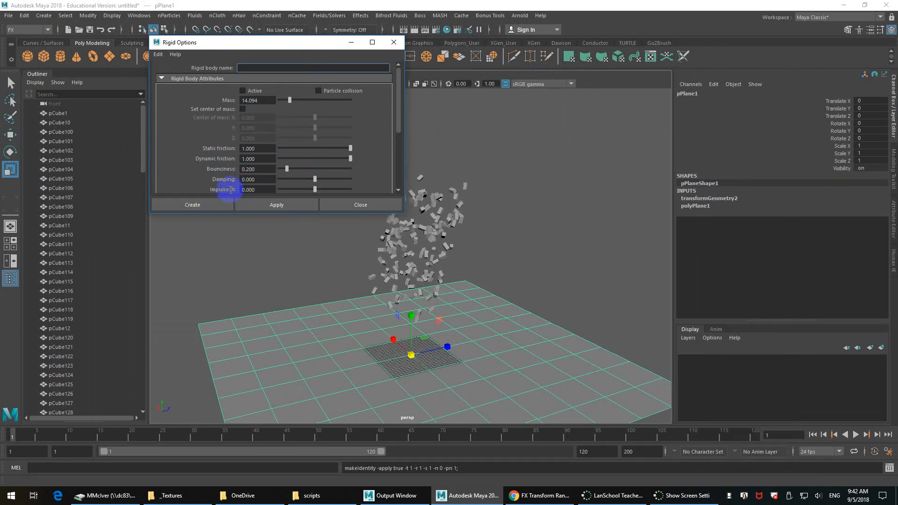
{"action": "left_click", "coordinate": [159, 56]}
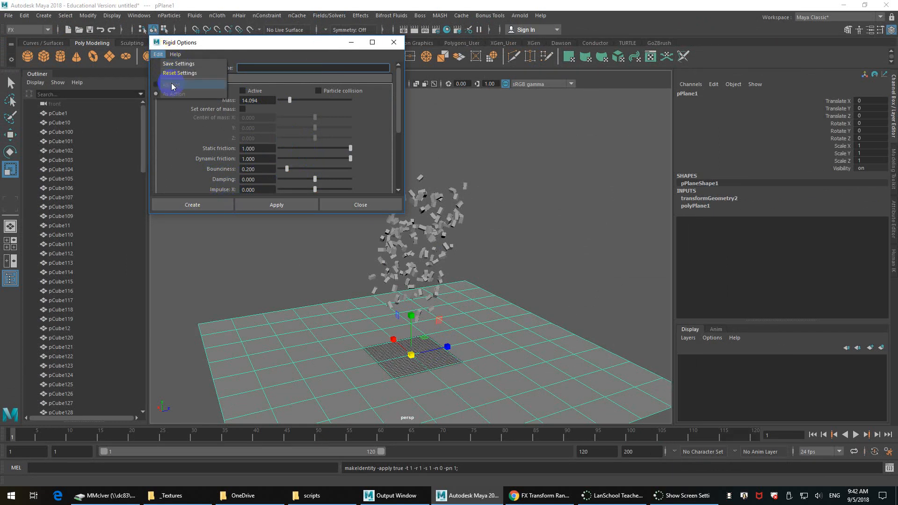
{"action": "left_click", "coordinate": [178, 159]}
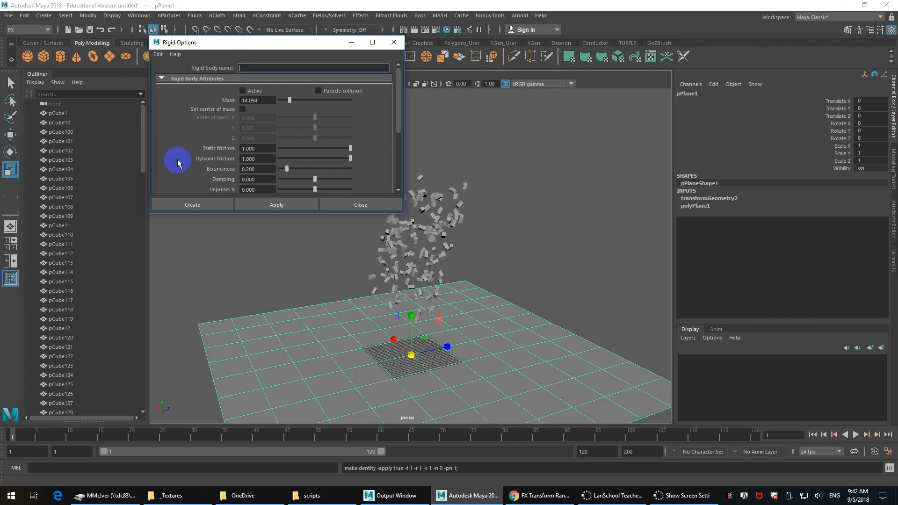
{"action": "left_click", "coordinate": [203, 206]}
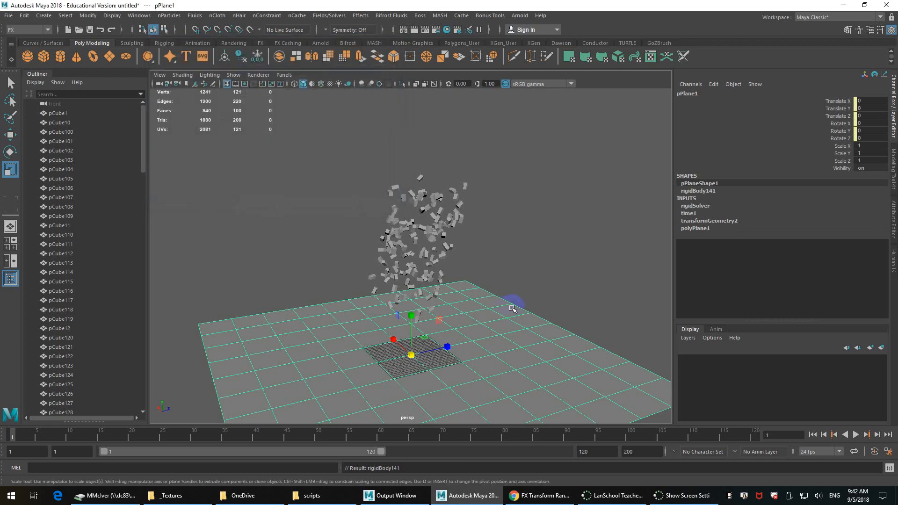
Step: Select all the bricks together with the ground plane and add a gravity field to them
{"action": "left_click_drag", "start_coordinate": [510, 300], "coordinate": [473, 262], "text": "alt"}
{"action": "left_click_drag", "start_coordinate": [485, 138], "coordinate": [318, 365]}
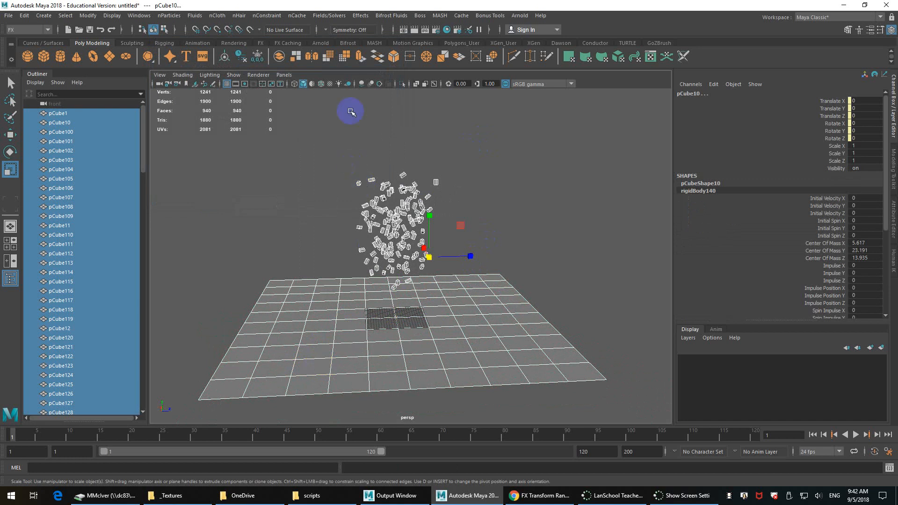
{"action": "left_click", "coordinate": [328, 17]}
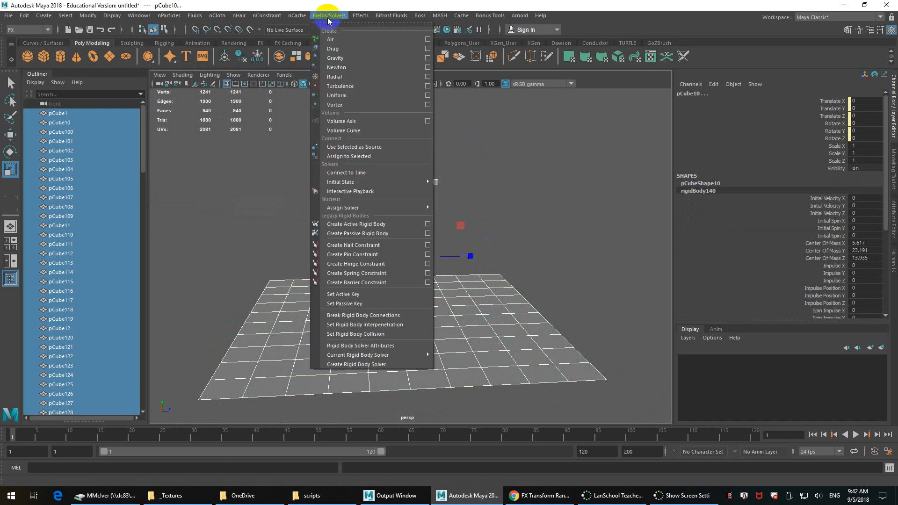
{"action": "left_click", "coordinate": [343, 58]}
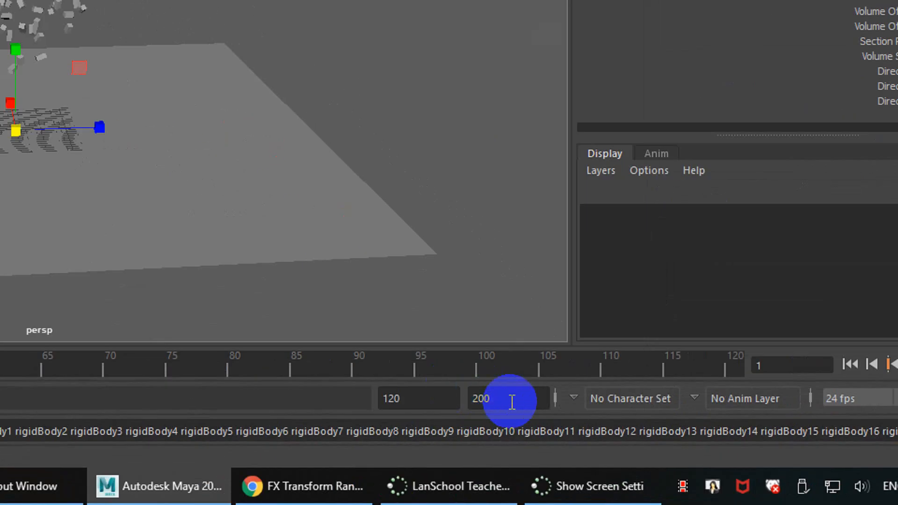
Step: Set the animation end time to 2000 and extend the playback range to the full 2000 frames
{"action": "left_click", "coordinate": [626, 453]}
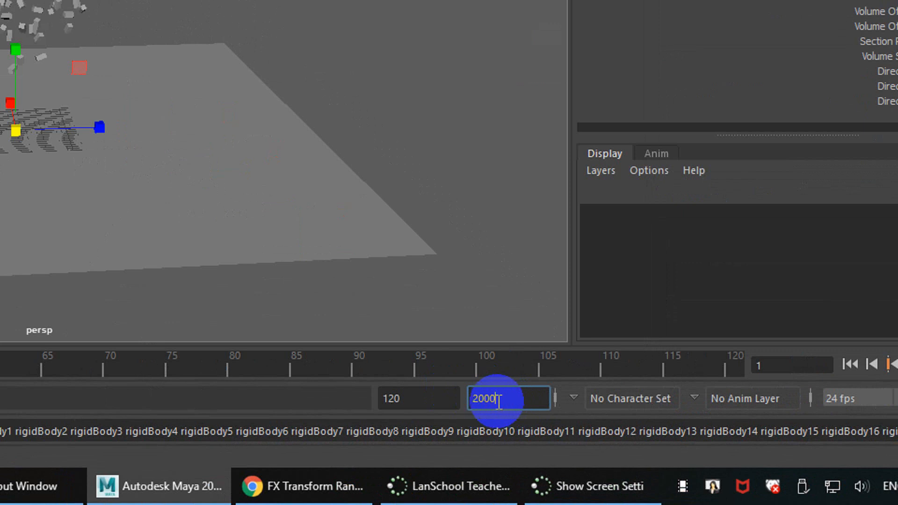
{"action": "key", "text": "Return"}
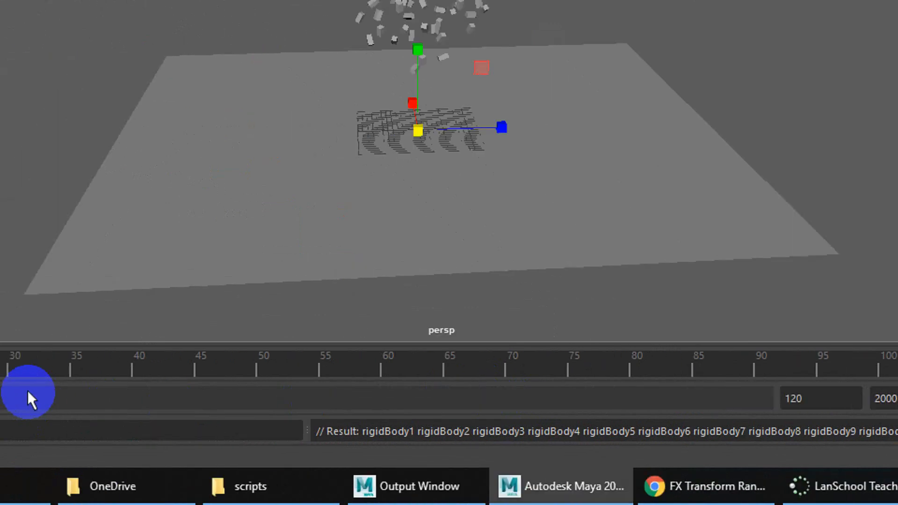
{"action": "left_click_drag", "start_coordinate": [140, 393], "coordinate": [897, 399]}
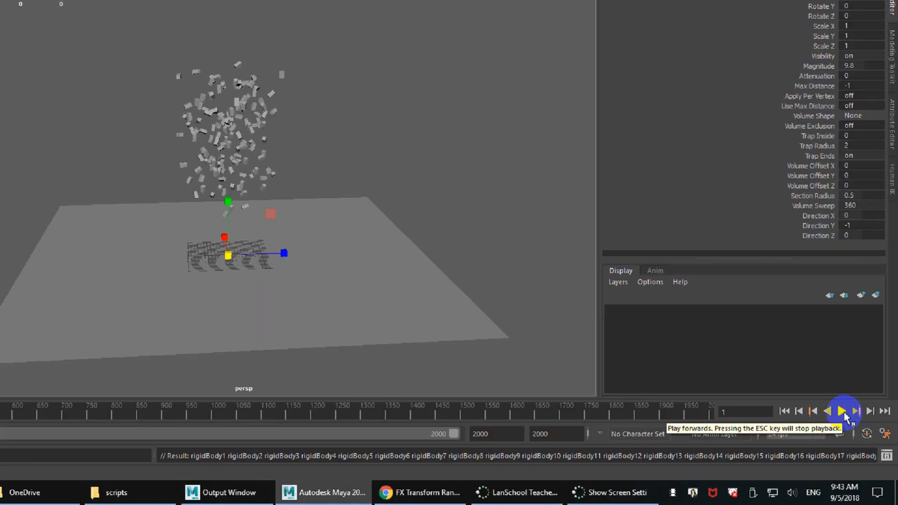
Step: Play the simulation so the bricks fall onto the ground plane, and stop playback at about frame 289
{"action": "left_click", "coordinate": [842, 411]}
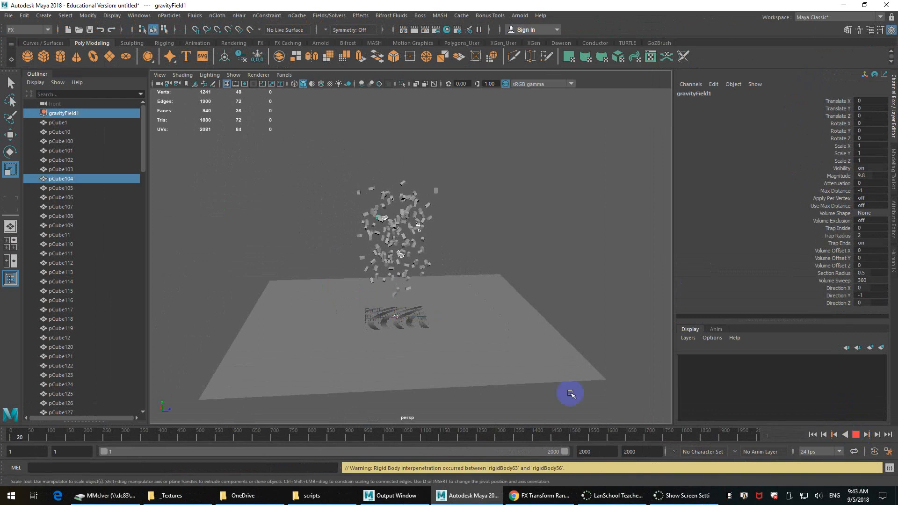
{"action": "right_click_drag", "start_coordinate": [570, 394], "coordinate": [469, 338], "text": "alt"}
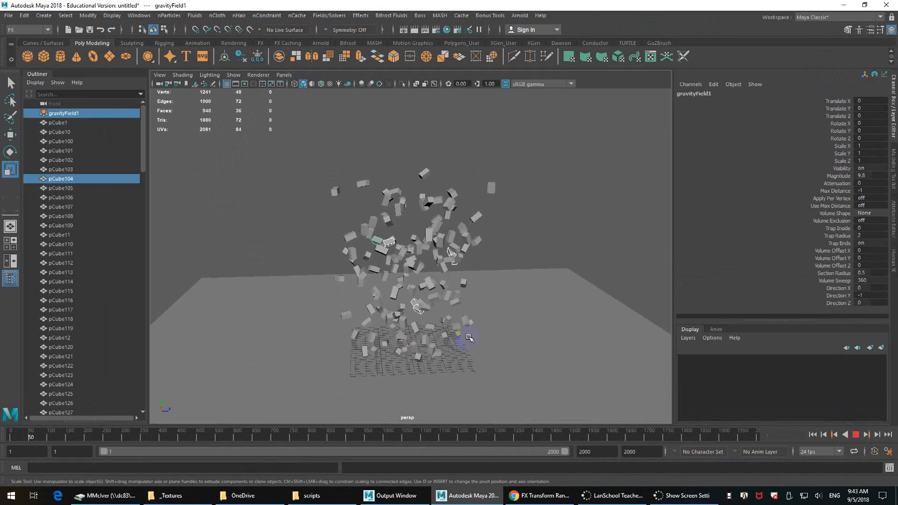
{"action": "left_click", "coordinate": [469, 339], "text": "shift"}
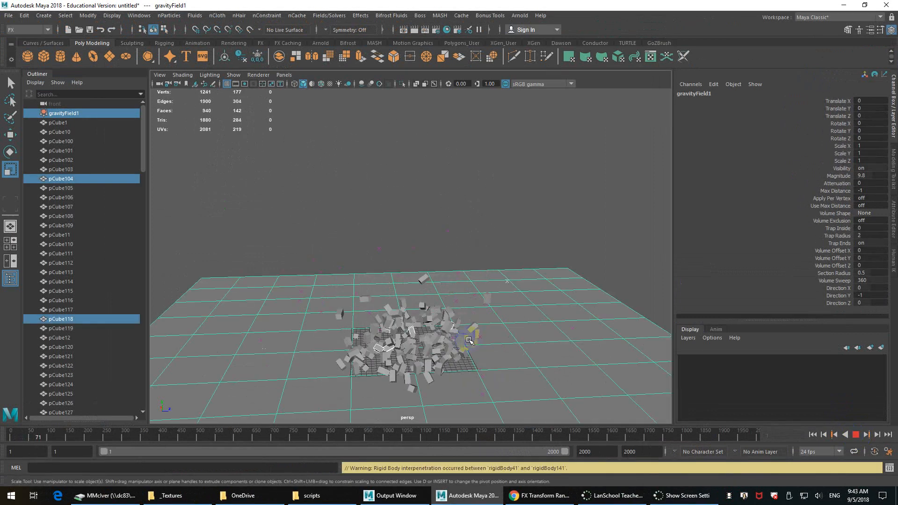
{"action": "left_click", "coordinate": [469, 343], "text": "shift"}
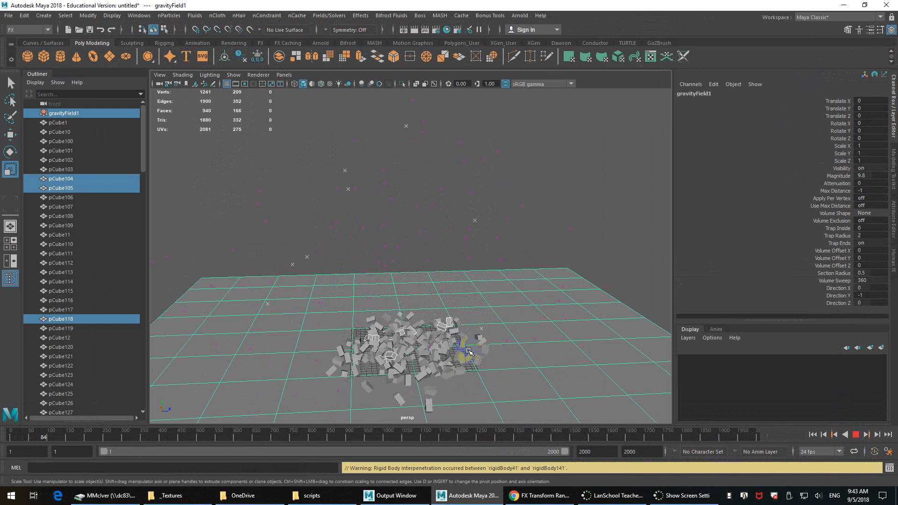
{"action": "left_click_drag", "start_coordinate": [470, 351], "coordinate": [525, 381], "text": "alt"}
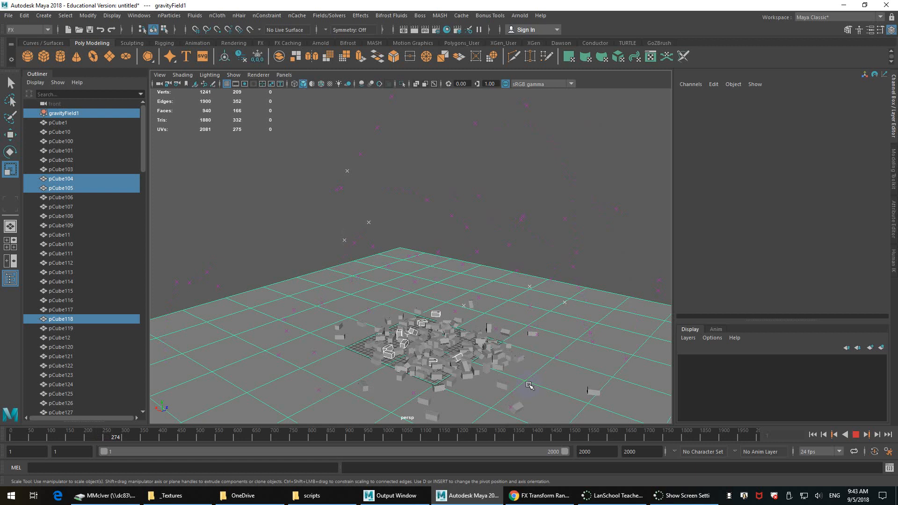
{"action": "left_click", "coordinate": [855, 435]}
{"action": "left_click", "coordinate": [491, 355]}
{"action": "left_click_drag", "start_coordinate": [486, 330], "coordinate": [479, 216], "text": "alt"}
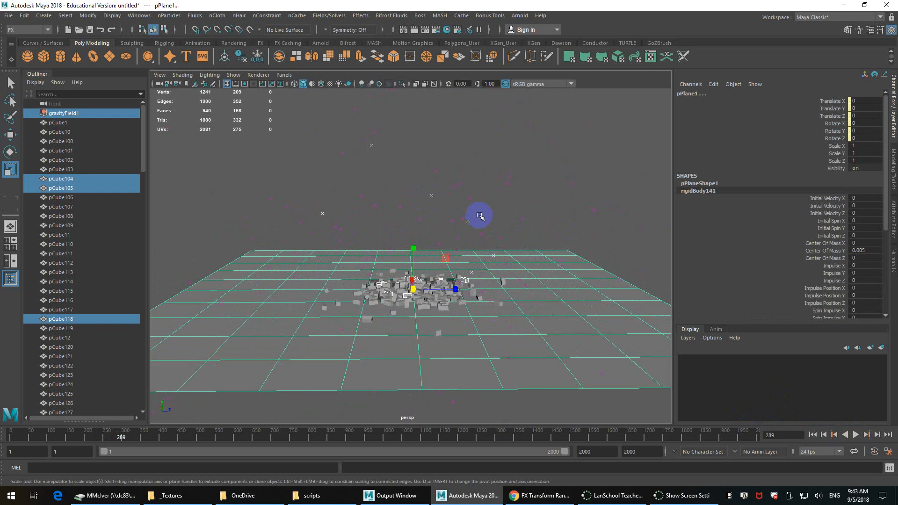
Step: Show the selection mask options, turn all object types off, and allow only surface objects to be selected
{"action": "left_click_drag", "start_coordinate": [526, 265], "coordinate": [177, 343], "text": "alt"}
{"action": "left_click", "coordinate": [563, 282]}
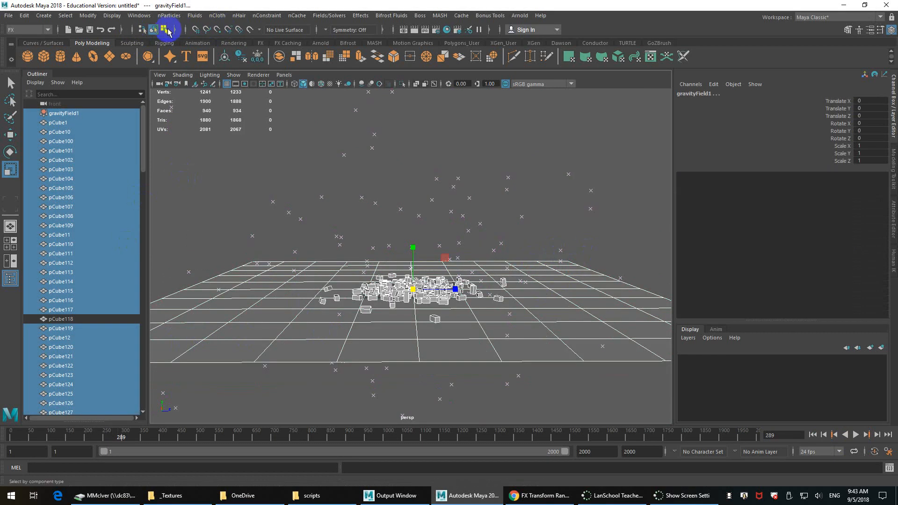
{"action": "left_click", "coordinate": [174, 30]}
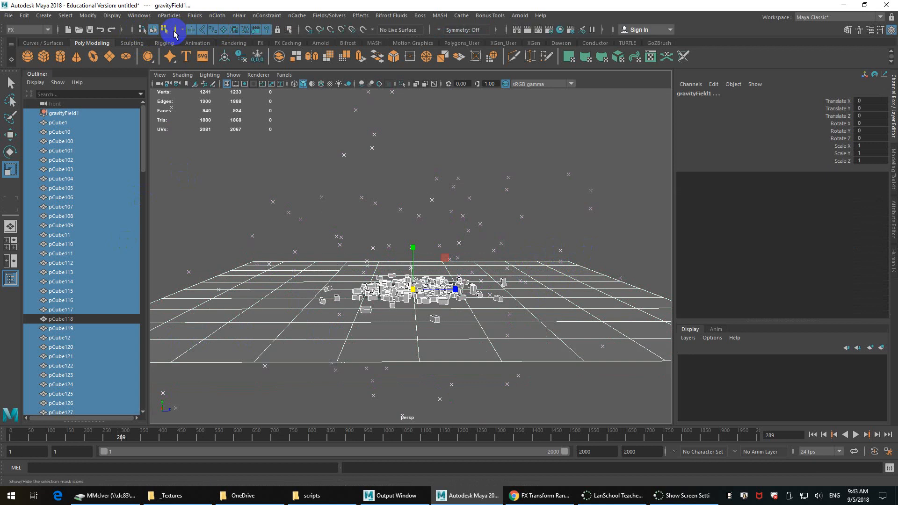
{"action": "left_click", "coordinate": [180, 30]}
{"action": "left_click", "coordinate": [176, 31]}
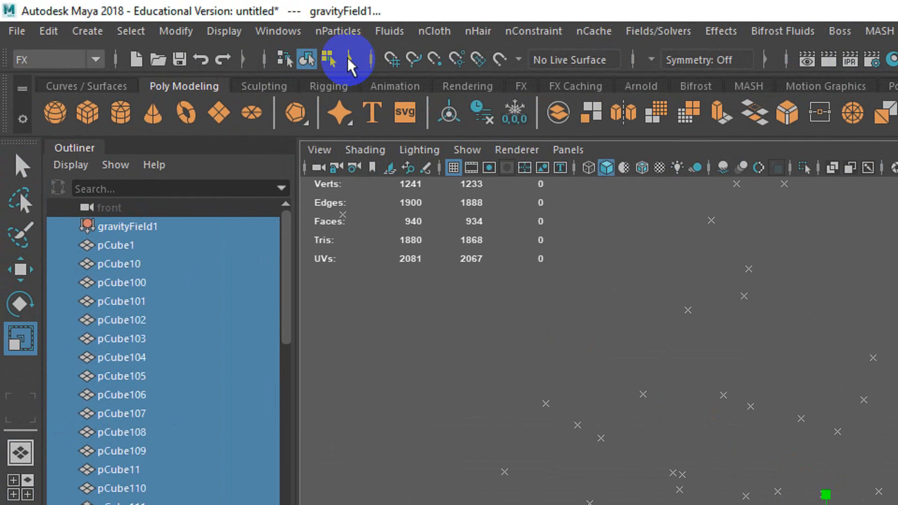
{"action": "left_click", "coordinate": [175, 30]}
{"action": "left_click", "coordinate": [365, 57]}
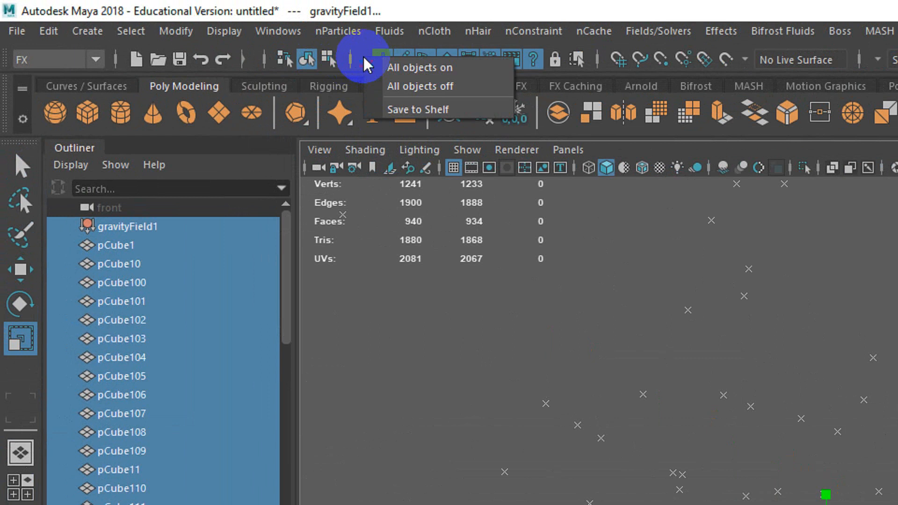
{"action": "left_click", "coordinate": [410, 85]}
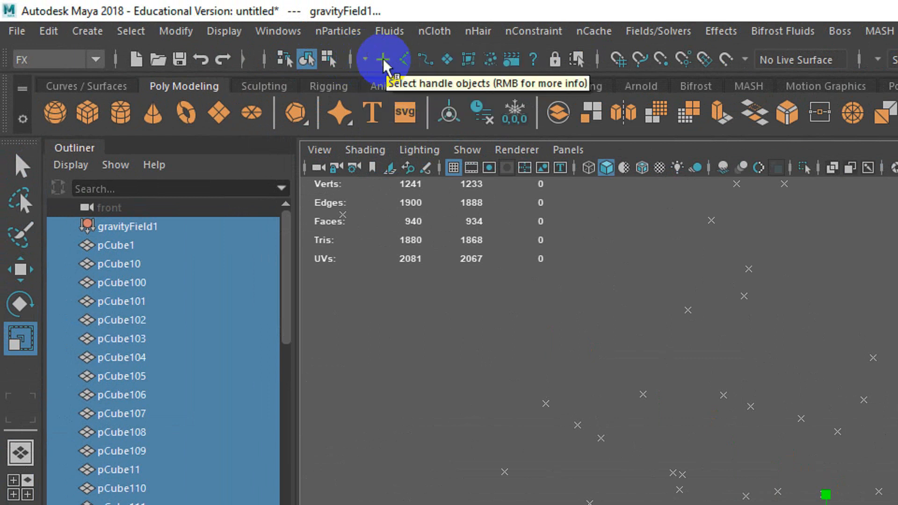
{"action": "left_click", "coordinate": [382, 59]}
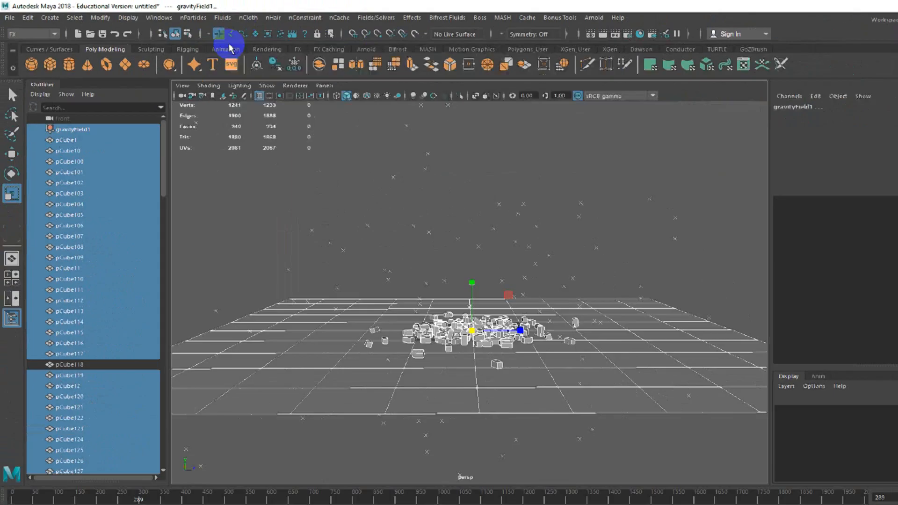
{"action": "left_click", "coordinate": [213, 241]}
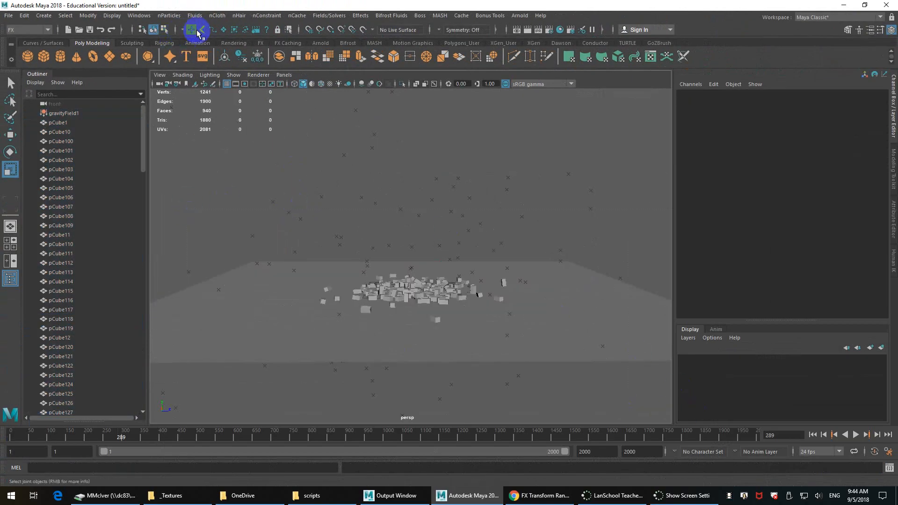
{"action": "left_click", "coordinate": [226, 30]}
Step: Select the fallen bricks and ground plane, delete their rigid bodies by type, and return the timeline to frame 1
{"action": "left_click_drag", "start_coordinate": [217, 257], "coordinate": [694, 388]}
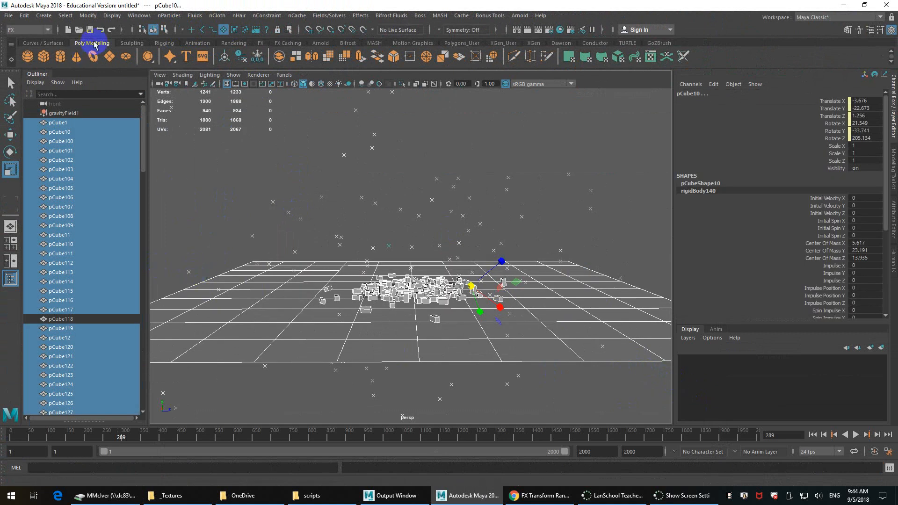
{"action": "left_click", "coordinate": [23, 15]}
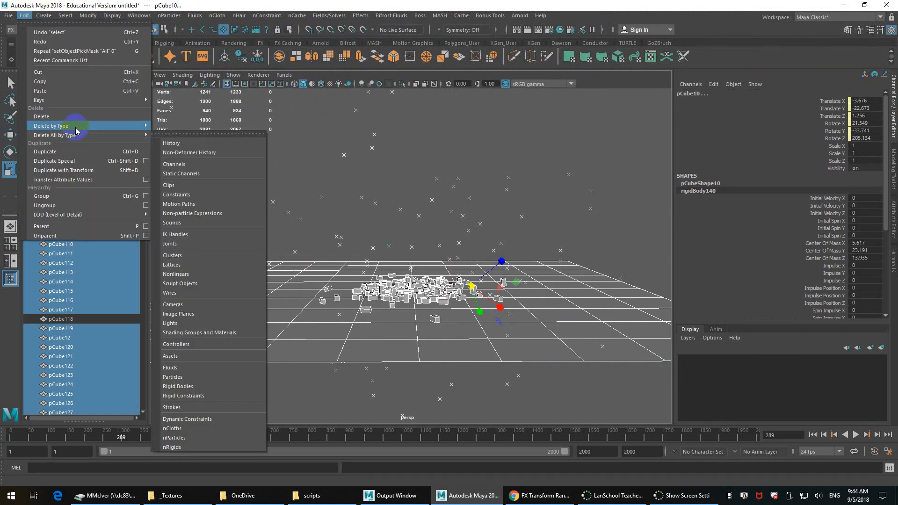
{"action": "mouse_move", "coordinate": [93, 126]}
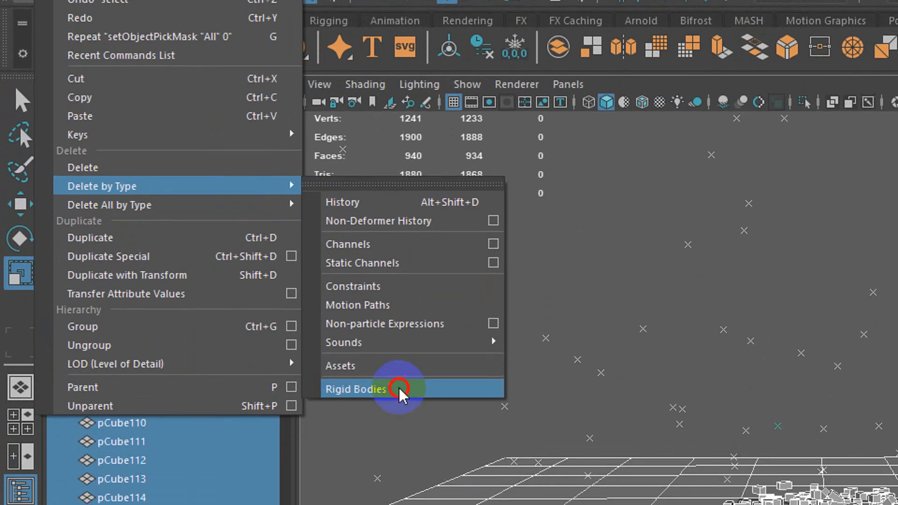
{"action": "left_click", "coordinate": [409, 417]}
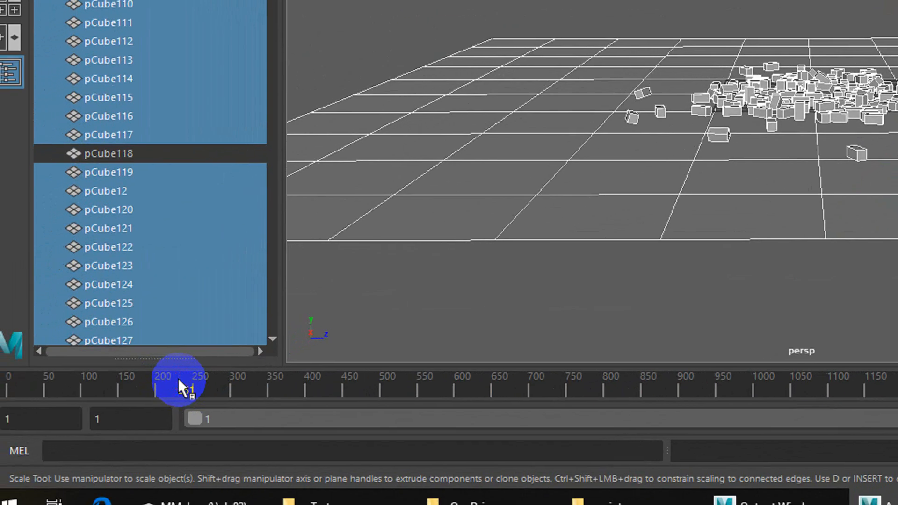
{"action": "left_click_drag", "start_coordinate": [178, 378], "coordinate": [0, 384]}
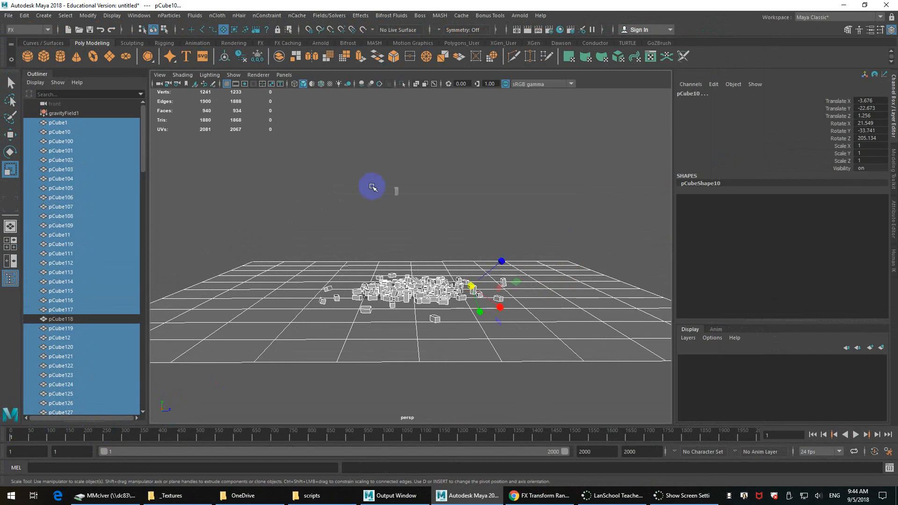
Step: Delete the stray brick floating above the pile and the ground plane
{"action": "left_click", "coordinate": [395, 192]}
{"action": "key", "text": "5"}
{"action": "key", "text": "Delete"}
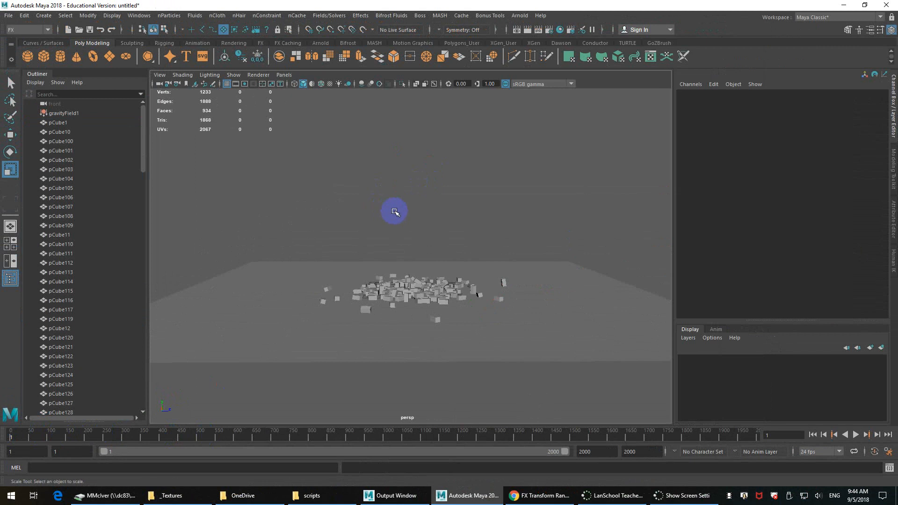
{"action": "left_click", "coordinate": [557, 296]}
{"action": "key", "text": "Delete"}
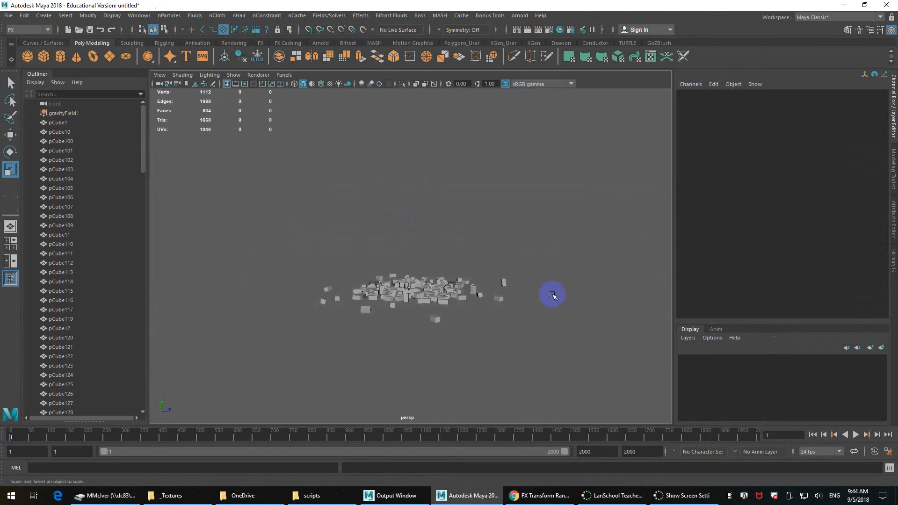
Step: Make all object types selectable again and delete the gravity field at the middle of the brick pile
{"action": "left_click_drag", "start_coordinate": [521, 311], "coordinate": [434, 284], "text": "alt"}
{"action": "scroll", "coordinate": [434, 284], "scroll_direction": "up", "scroll_amount": 10}
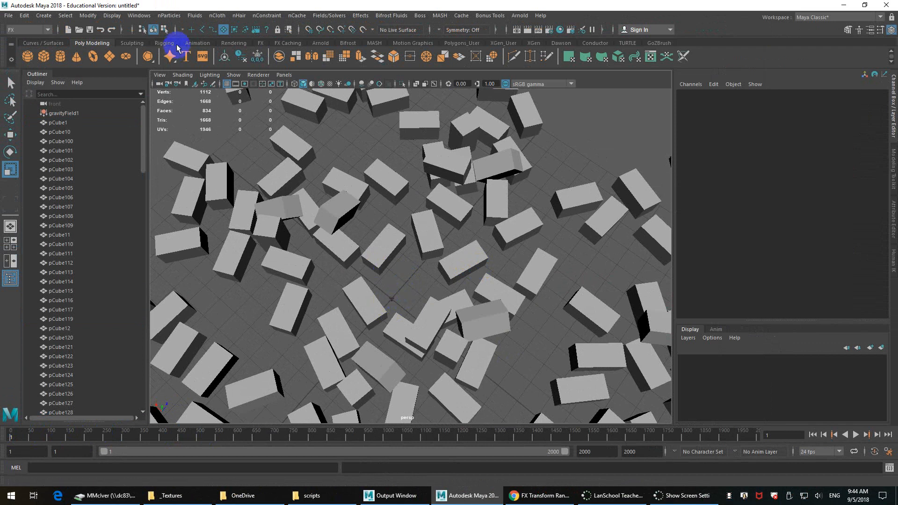
{"action": "left_click", "coordinate": [183, 30]}
{"action": "left_click", "coordinate": [211, 35]}
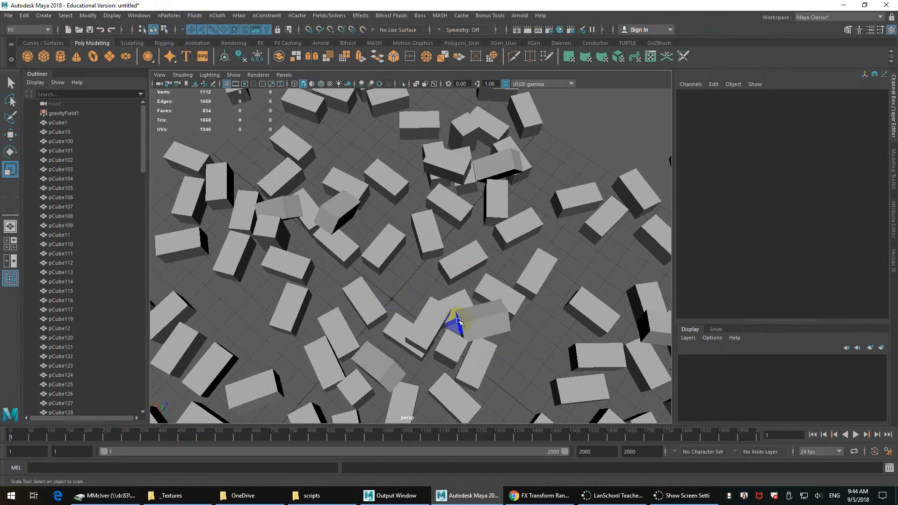
{"action": "left_click_drag", "start_coordinate": [390, 299], "coordinate": [387, 301]}
{"action": "left_click", "coordinate": [387, 301]}
{"action": "scroll", "coordinate": [422, 278], "scroll_direction": "down", "scroll_amount": 10}
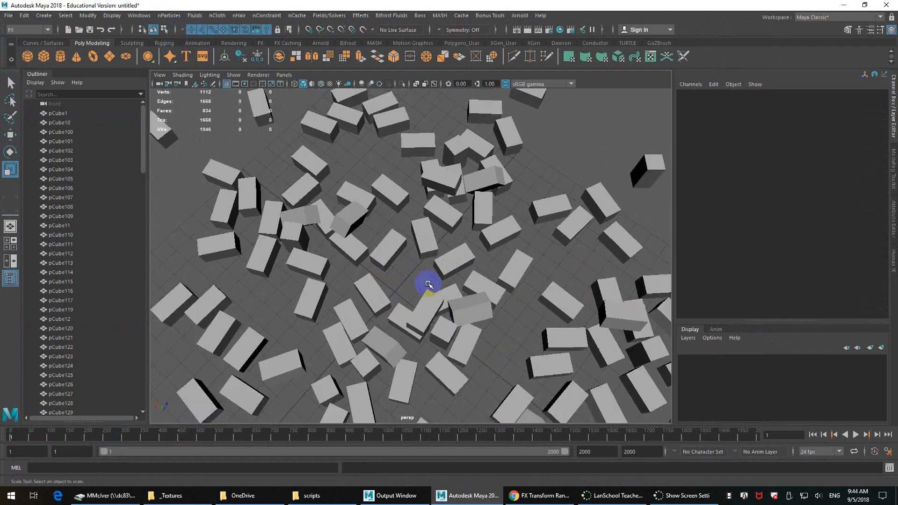
Step: Select the outlying bricks scattered around the edges of the pile and delete them
{"action": "left_click_drag", "start_coordinate": [423, 279], "coordinate": [415, 134], "text": "alt"}
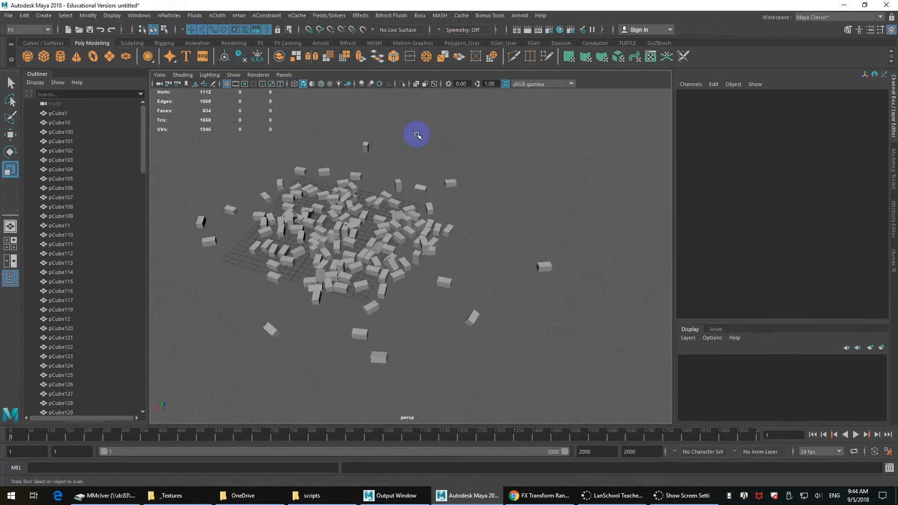
{"action": "left_click", "coordinate": [361, 150]}
{"action": "left_click_drag", "start_coordinate": [361, 150], "coordinate": [441, 185], "text": "alt"}
{"action": "left_click_drag", "start_coordinate": [541, 124], "coordinate": [393, 187]}
{"action": "left_click_drag", "start_coordinate": [489, 150], "coordinate": [395, 185], "text": "shift"}
{"action": "left_click_drag", "start_coordinate": [577, 200], "coordinate": [540, 319], "text": "shift"}
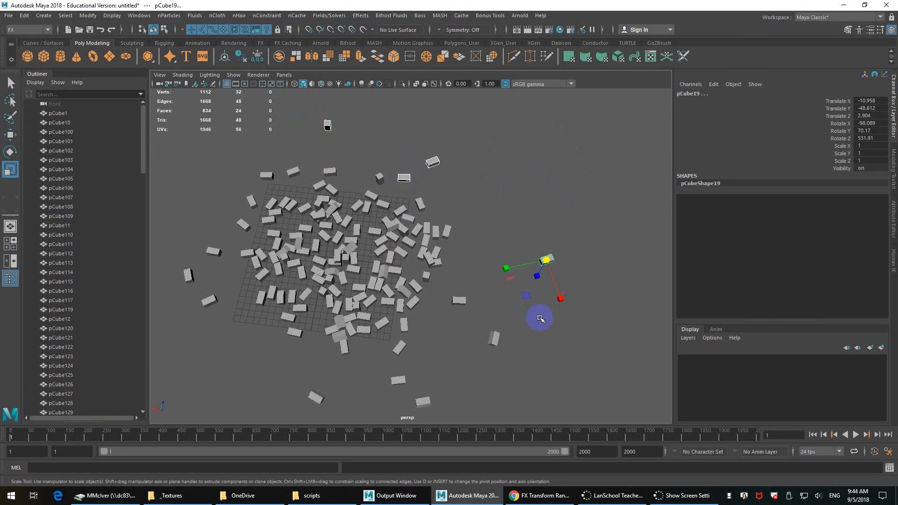
{"action": "left_click_drag", "start_coordinate": [457, 295], "coordinate": [537, 375], "text": "shift"}
{"action": "left_click_drag", "start_coordinate": [486, 356], "coordinate": [501, 294], "text": "alt"}
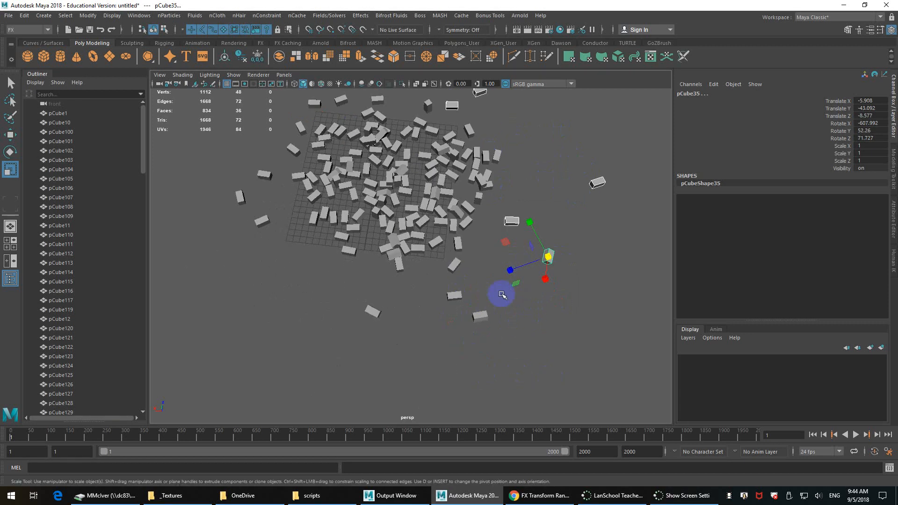
{"action": "left_click_drag", "start_coordinate": [523, 351], "coordinate": [334, 314], "text": "shift"}
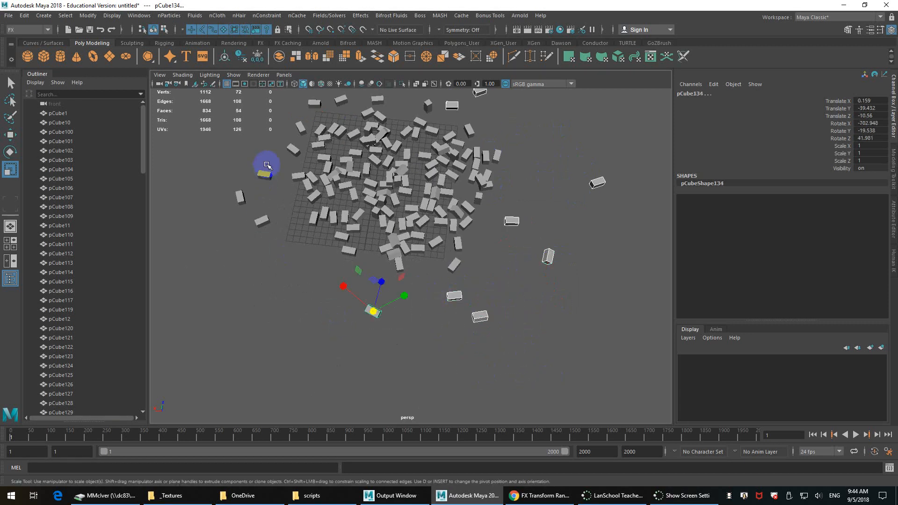
{"action": "left_click_drag", "start_coordinate": [274, 160], "coordinate": [213, 242], "text": "shift"}
{"action": "middle_click_drag", "start_coordinate": [252, 195], "coordinate": [244, 301], "text": "alt"}
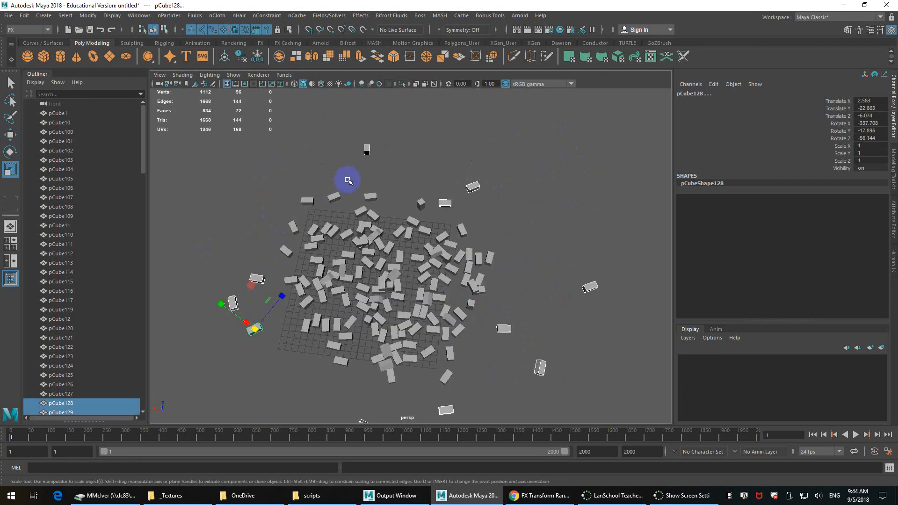
{"action": "key", "text": "Delete"}
Step: Select all the remaining bricks and combine them into a single mesh
{"action": "scroll", "coordinate": [483, 224], "scroll_direction": "down", "scroll_amount": 3}
{"action": "left_click_drag", "start_coordinate": [489, 277], "coordinate": [435, 255], "text": "alt"}
{"action": "left_click_drag", "start_coordinate": [520, 173], "coordinate": [234, 353]}
{"action": "left_click_drag", "start_coordinate": [407, 276], "coordinate": [374, 223], "text": "alt"}
{"action": "right_click_drag", "start_coordinate": [375, 224], "coordinate": [372, 393], "text": "shift"}
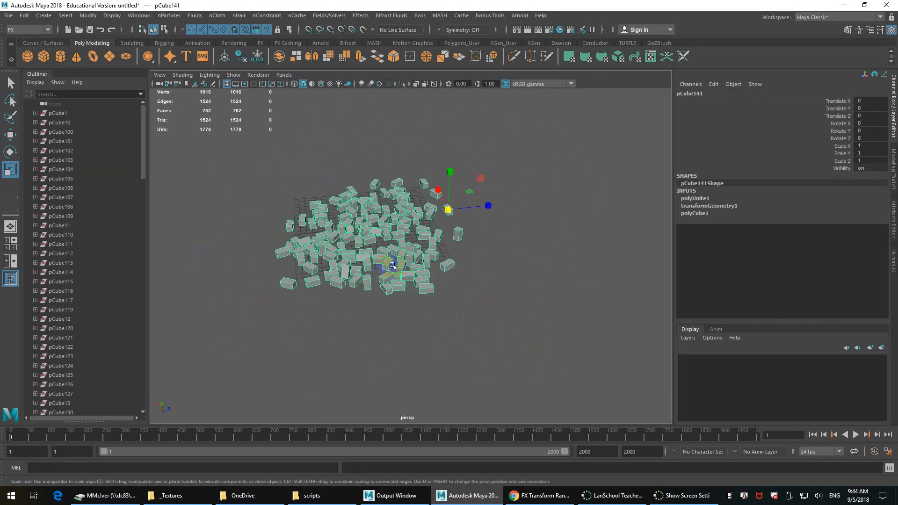
Step: Open the Facer script's Pivot Toolbox and run its set-pivot-at-centre command on the combined brick mesh
{"action": "key", "text": "w"}
{"action": "left_click_drag", "start_coordinate": [447, 227], "coordinate": [393, 196], "text": "alt"}
{"action": "right_click_drag", "start_coordinate": [385, 186], "coordinate": [420, 176]}
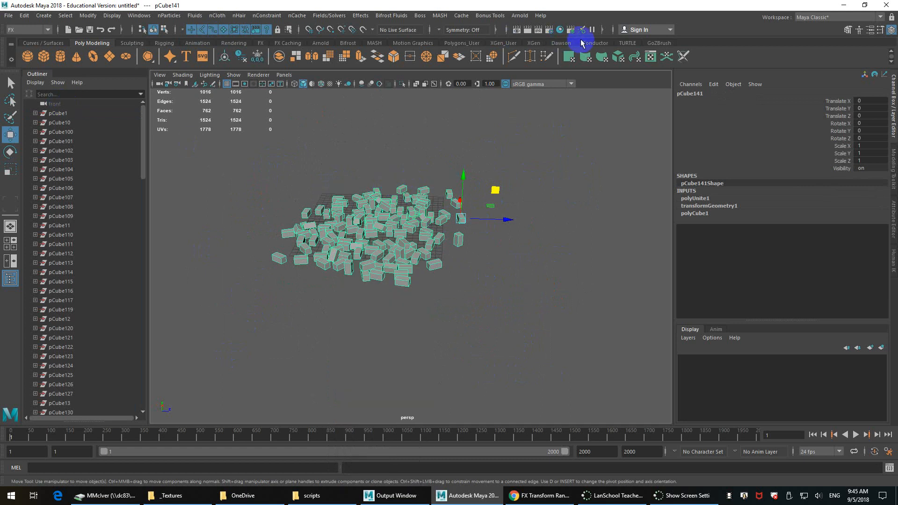
{"action": "left_click", "coordinate": [560, 43]}
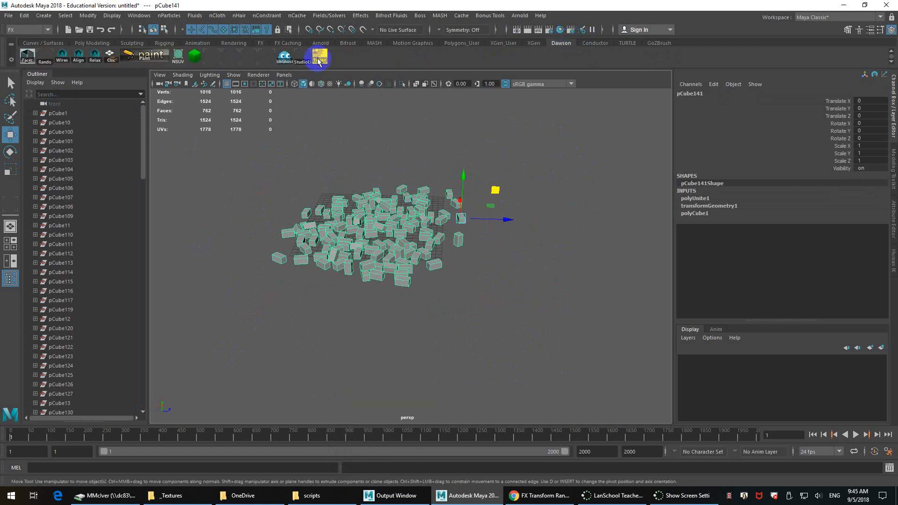
{"action": "left_click", "coordinate": [27, 57]}
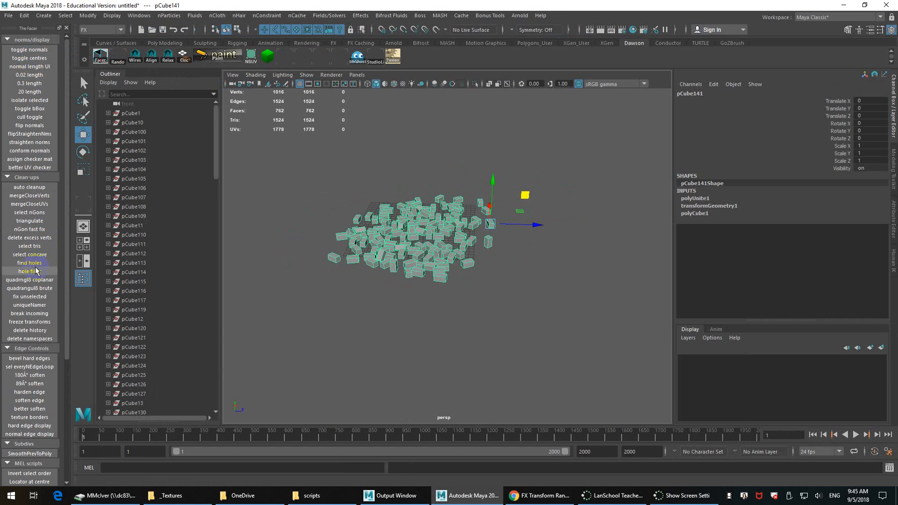
{"action": "scroll", "coordinate": [36, 270], "scroll_direction": "down", "scroll_amount": 6}
{"action": "left_click", "coordinate": [32, 379]}
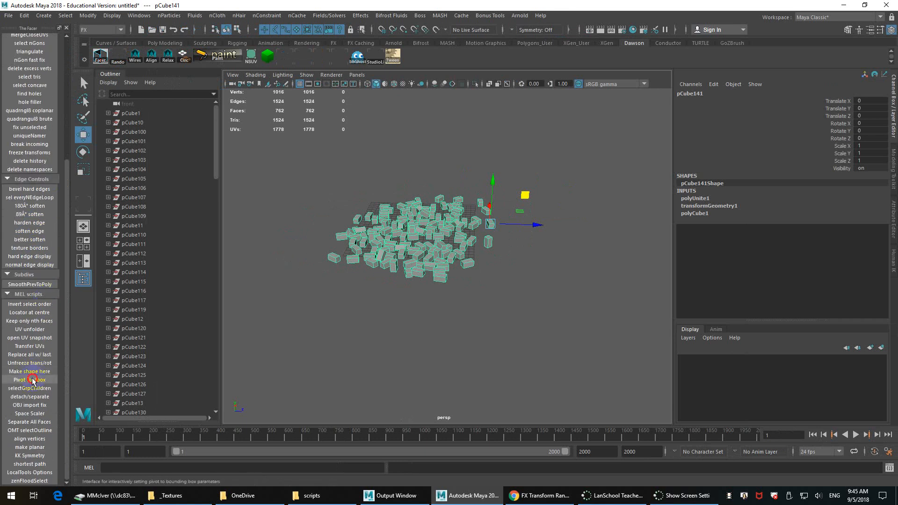
{"action": "left_click", "coordinate": [223, 125]}
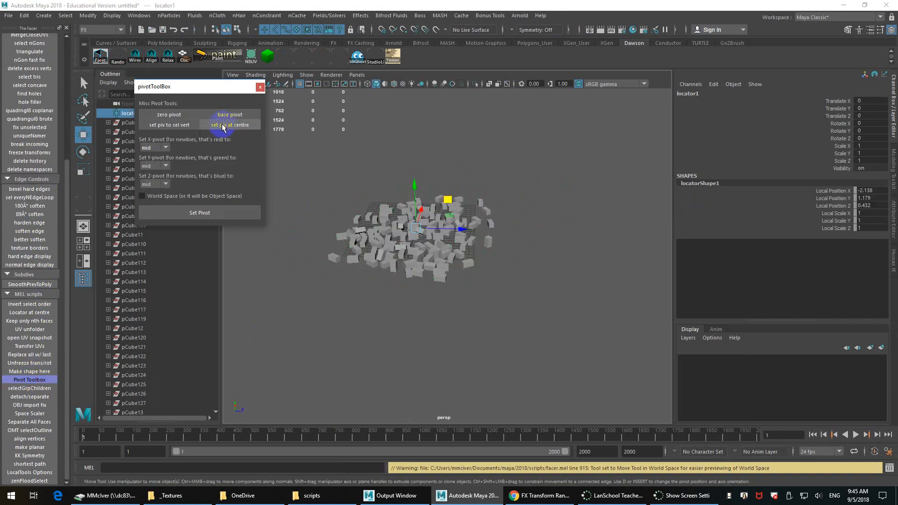
{"action": "left_click_drag", "start_coordinate": [413, 205], "coordinate": [467, 231], "text": "alt"}
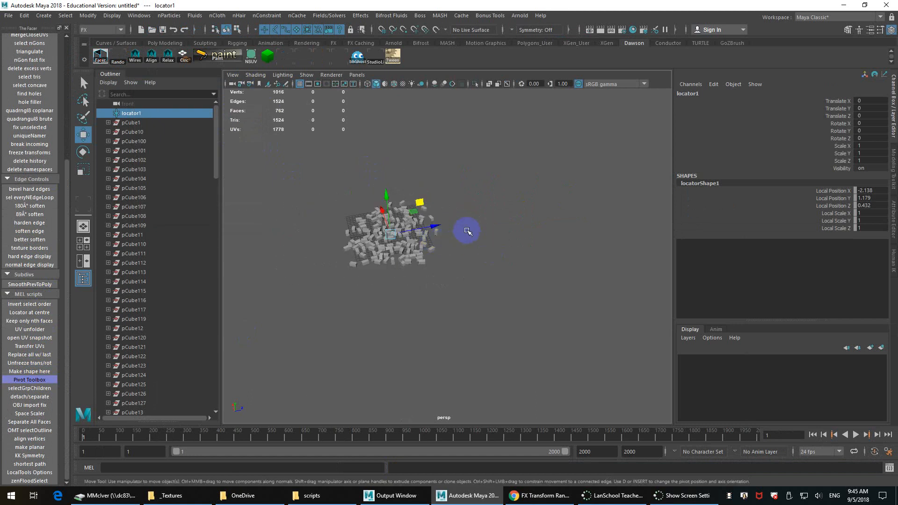
Step: Open the spPaint3d script, create a polygon plane and scale it uniformly to about 161
{"action": "left_click", "coordinate": [206, 57]}
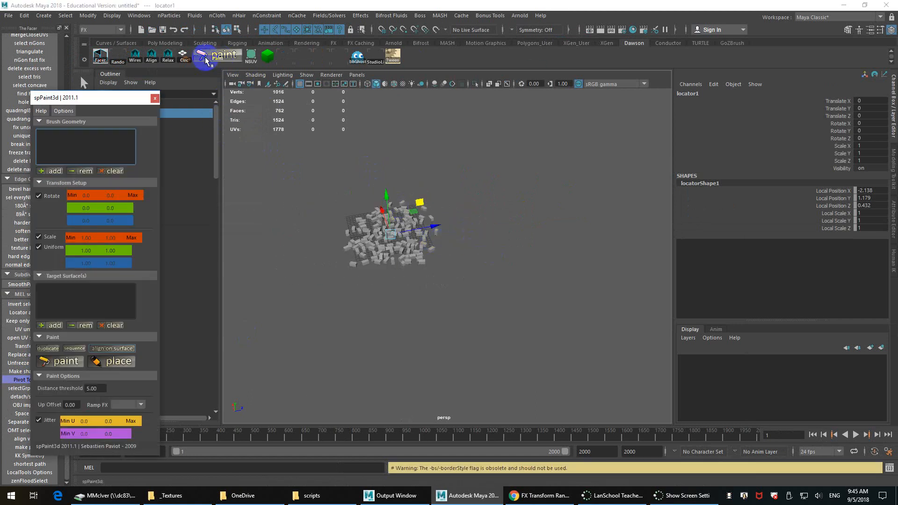
{"action": "right_click_drag", "start_coordinate": [570, 213], "coordinate": [485, 220], "text": "alt"}
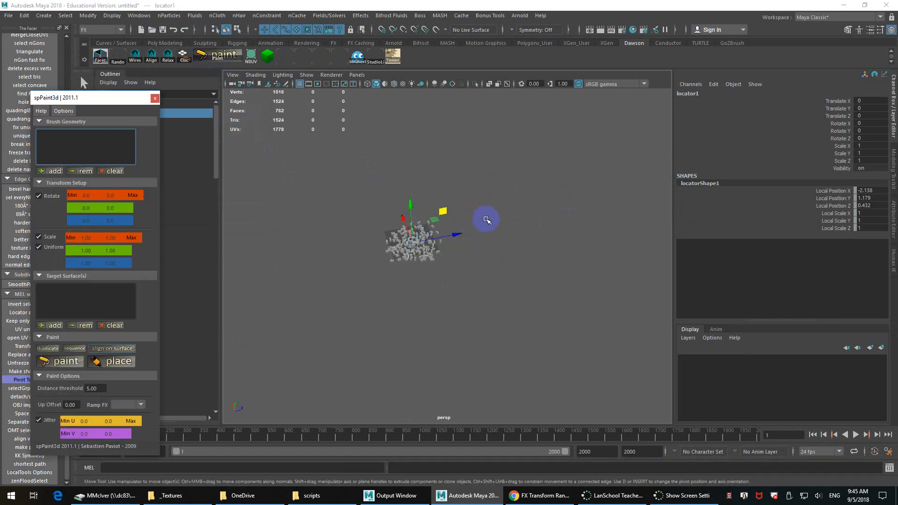
{"action": "left_click", "coordinate": [170, 45]}
{"action": "left_click", "coordinate": [182, 56]}
{"action": "key", "text": "r"}
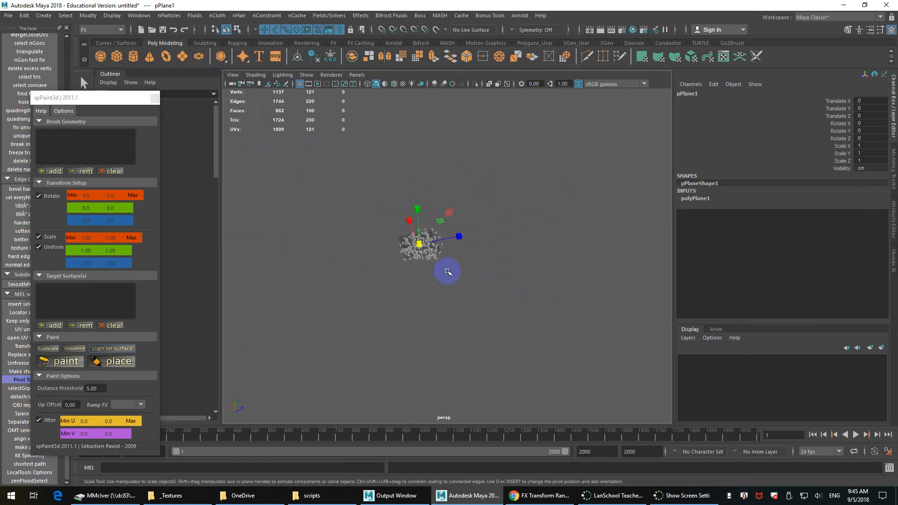
{"action": "left_click_drag", "start_coordinate": [417, 245], "coordinate": [584, 366]}
Step: Move the plane about 117 units along Z so it sits beside the bricks, and freeze its transformations
{"action": "key", "text": "w"}
{"action": "left_click_drag", "start_coordinate": [463, 237], "coordinate": [607, 231]}
{"action": "middle_click_drag", "start_coordinate": [542, 245], "coordinate": [467, 261], "text": "alt"}
{"action": "right_click_drag", "start_coordinate": [467, 261], "coordinate": [447, 256], "text": "alt"}
{"action": "left_click_drag", "start_coordinate": [447, 257], "coordinate": [432, 255], "text": "alt"}
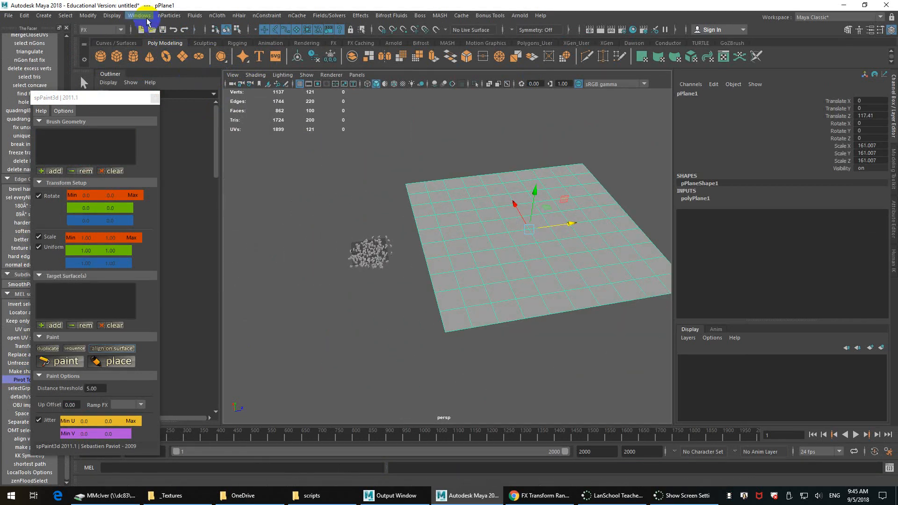
{"action": "left_click", "coordinate": [104, 18]}
{"action": "left_click", "coordinate": [117, 58]}
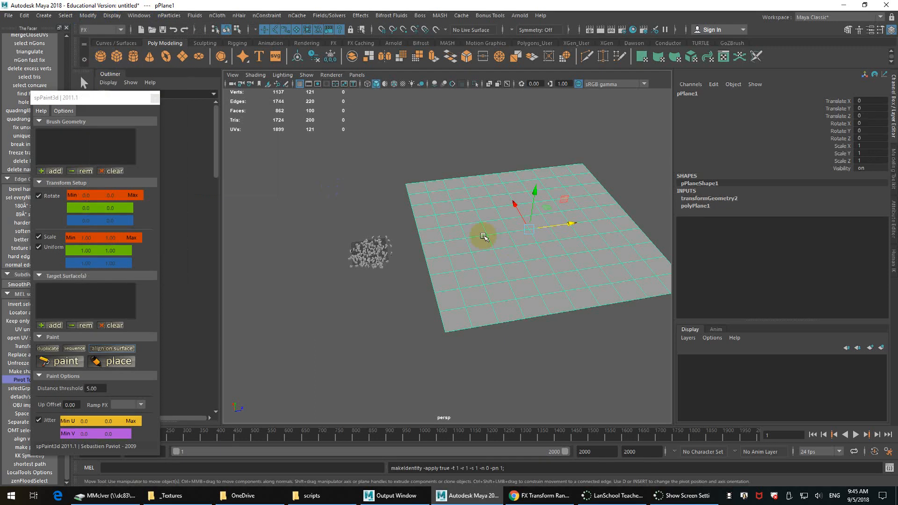
Step: Add the combined brick mesh as spPaint3d brush geometry and the plane as its target surface
{"action": "left_click", "coordinate": [369, 250]}
{"action": "scroll", "coordinate": [381, 261], "scroll_direction": "up", "scroll_amount": 5}
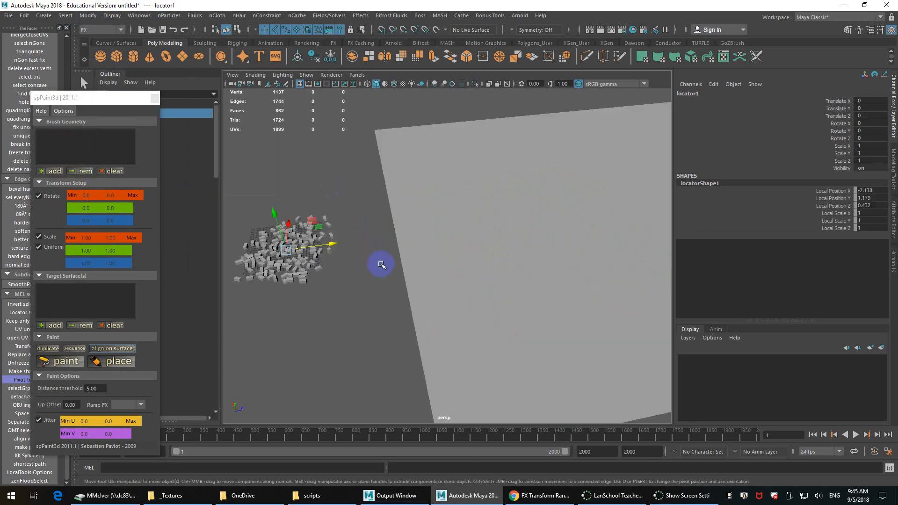
{"action": "right_click_drag", "start_coordinate": [296, 247], "coordinate": [340, 184]}
{"action": "left_click", "coordinate": [308, 279]}
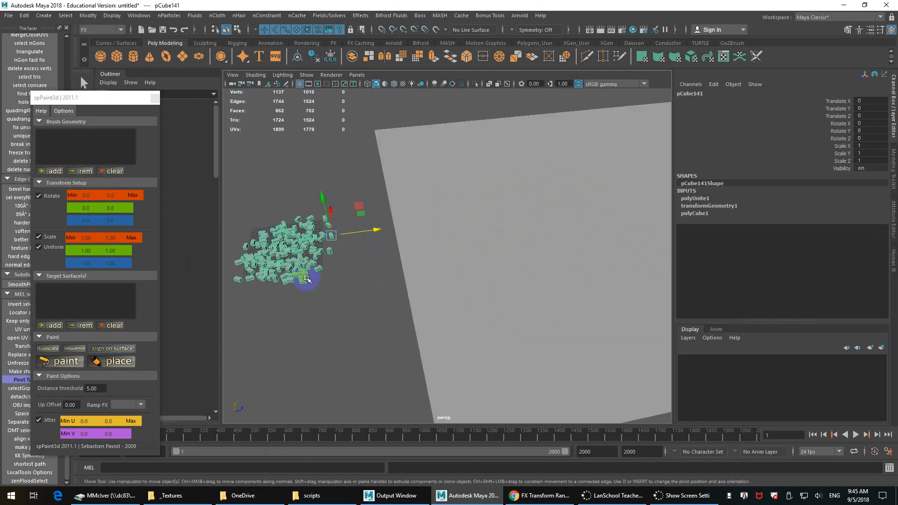
{"action": "left_click", "coordinate": [49, 171]}
{"action": "left_click", "coordinate": [568, 201]}
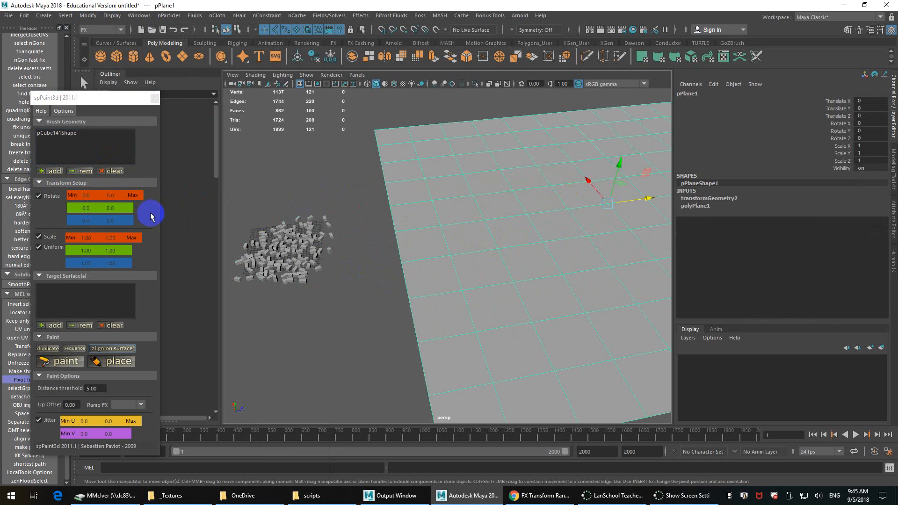
{"action": "left_click", "coordinate": [52, 325]}
{"action": "scroll", "coordinate": [424, 297], "scroll_direction": "down", "scroll_amount": 5}
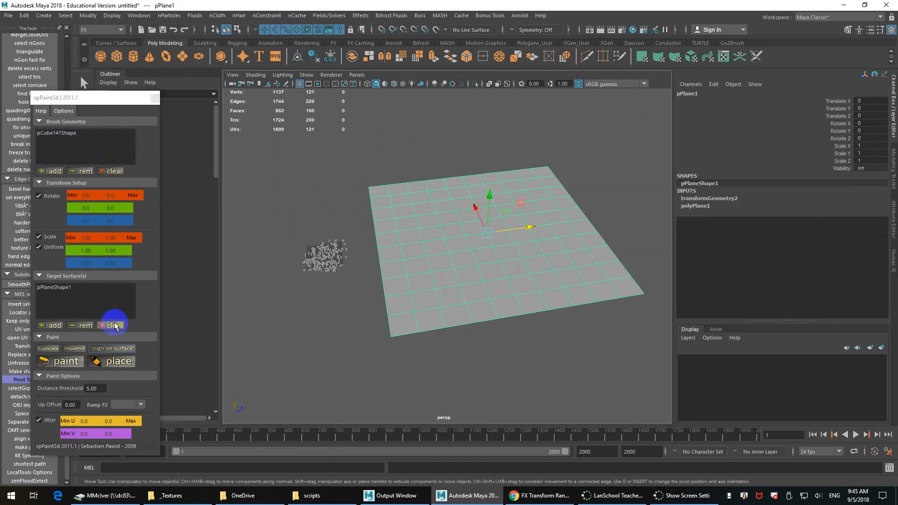
Step: Set the brush's random Y rotation maximum to 360 degrees
{"action": "left_click", "coordinate": [71, 357]}
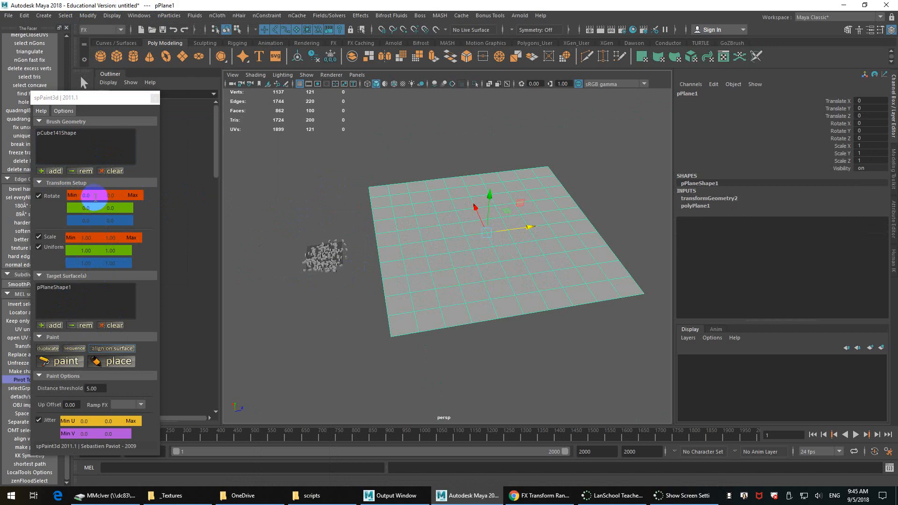
{"action": "left_click", "coordinate": [84, 207]}
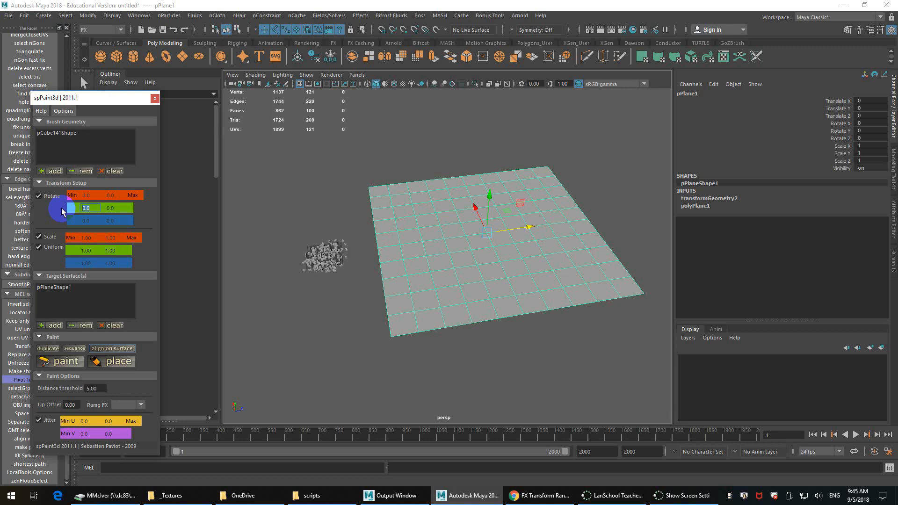
{"action": "key", "text": "Tab"}
{"action": "type", "text": "36"}
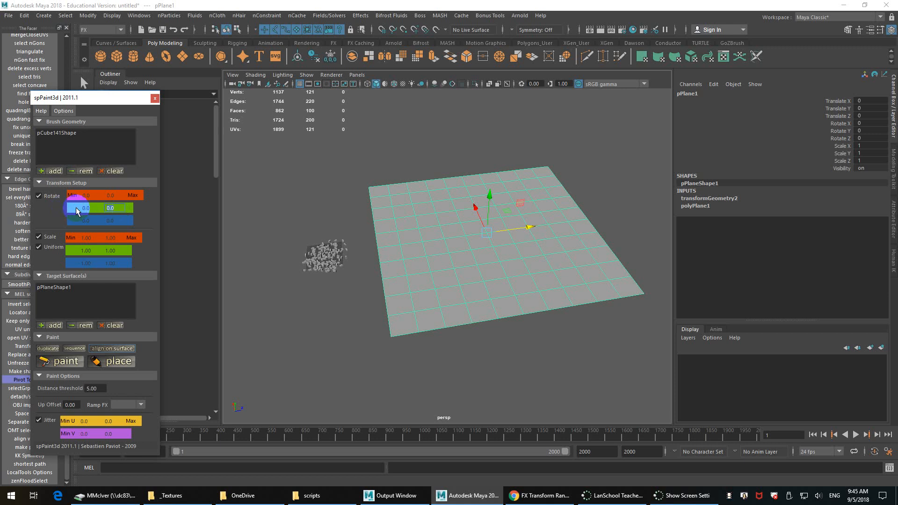
{"action": "type", "text": "0"}
Step: Set the brush's uniform scale range from 0.75 to 1.5 and activate the spPaint3d paint tool
{"action": "left_click_drag", "start_coordinate": [93, 237], "coordinate": [55, 237]}
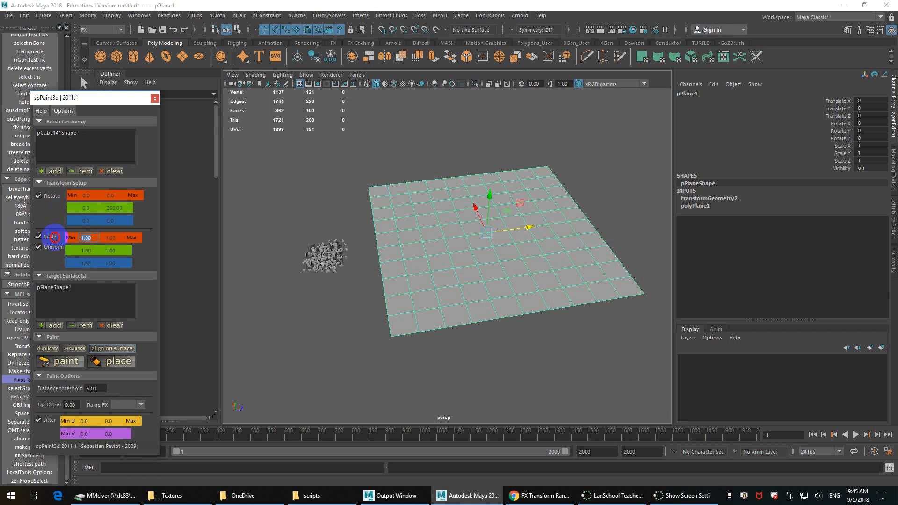
{"action": "type", "text": ".45"}
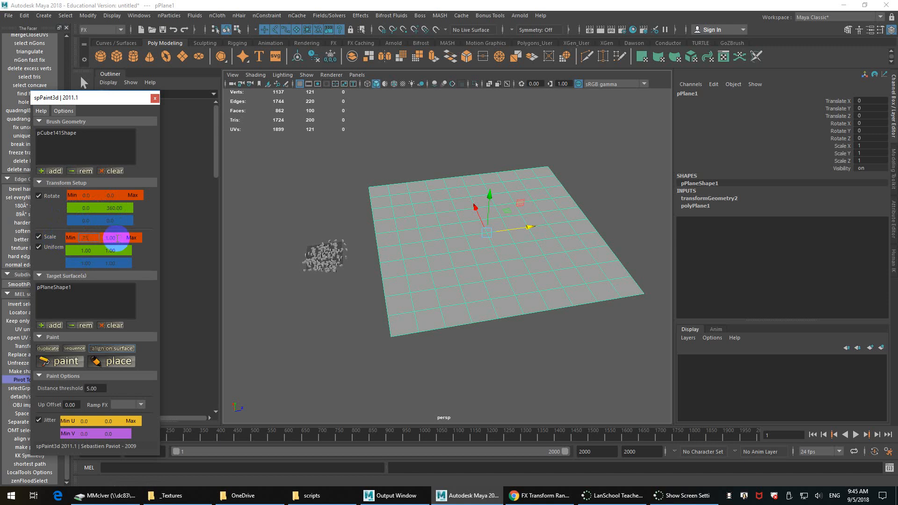
{"action": "left_click_drag", "start_coordinate": [118, 237], "coordinate": [82, 238]}
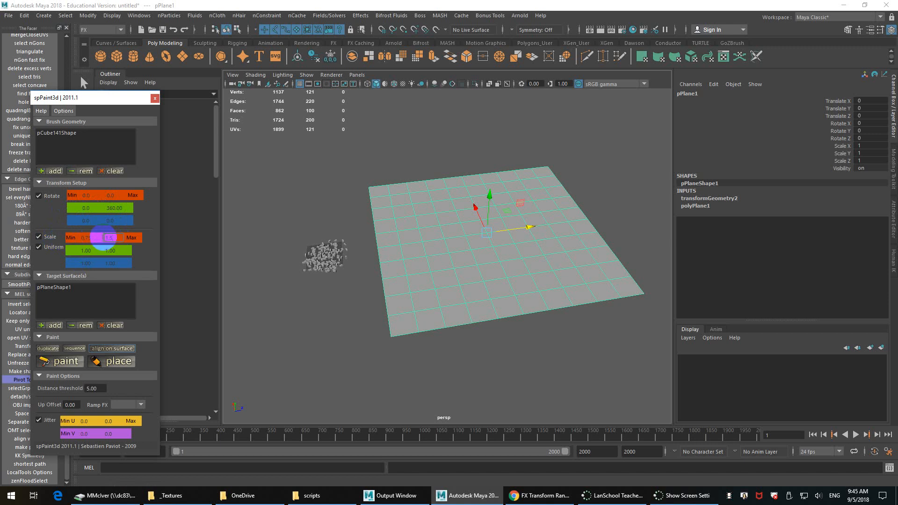
{"action": "left_click", "coordinate": [59, 361]}
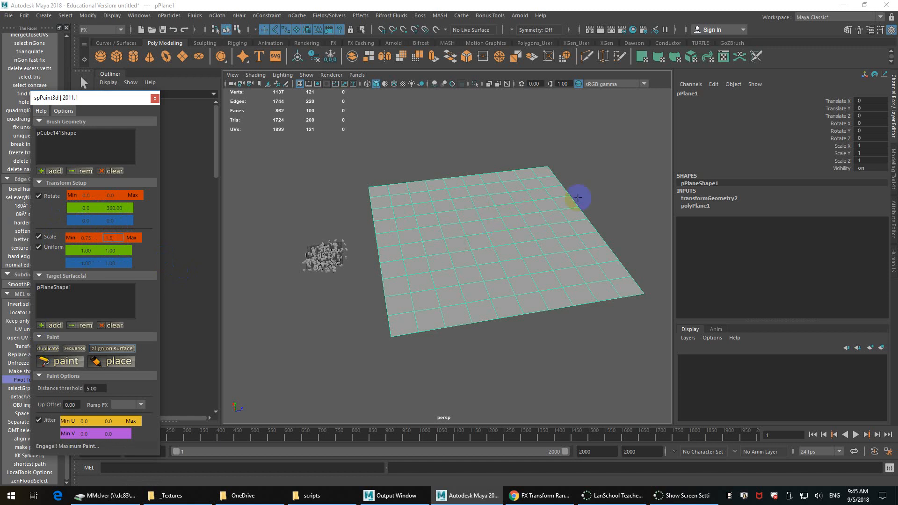
Step: Try painting brick piles across the plane, inspect the coverage, and undo the painting
{"action": "mouse_move", "coordinate": [578, 198]}
{"action": "left_mouse_down"}
{"action": "mouse_move", "coordinate": [430, 201]}
{"action": "mouse_move", "coordinate": [525, 200]}
{"action": "mouse_move", "coordinate": [537, 234]}
{"action": "mouse_move", "coordinate": [392, 243]}
{"action": "mouse_move", "coordinate": [457, 236]}
{"action": "mouse_move", "coordinate": [545, 164]}
{"action": "mouse_move", "coordinate": [537, 180]}
{"action": "mouse_move", "coordinate": [568, 182]}
{"action": "left_mouse_up"}
{"action": "scroll", "coordinate": [537, 234], "scroll_direction": "up", "scroll_amount": 3}
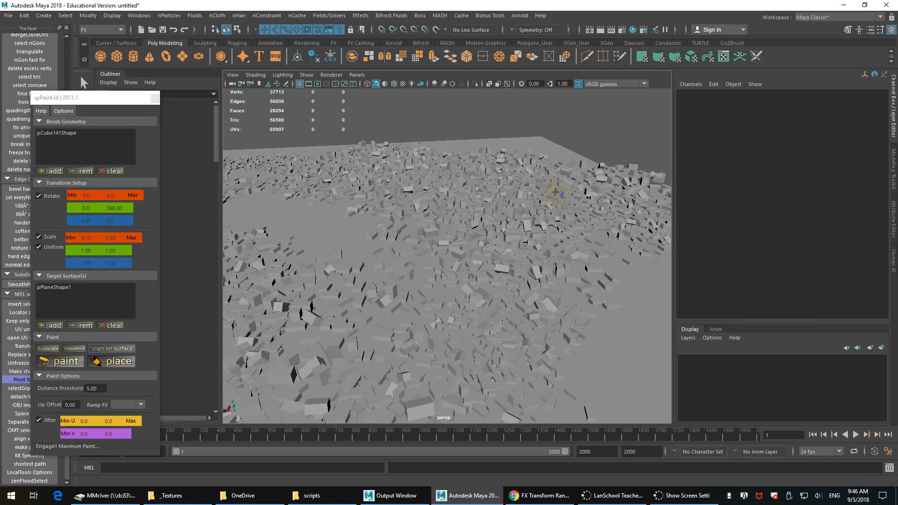
{"action": "left_click_drag", "start_coordinate": [551, 195], "coordinate": [545, 231], "text": "alt"}
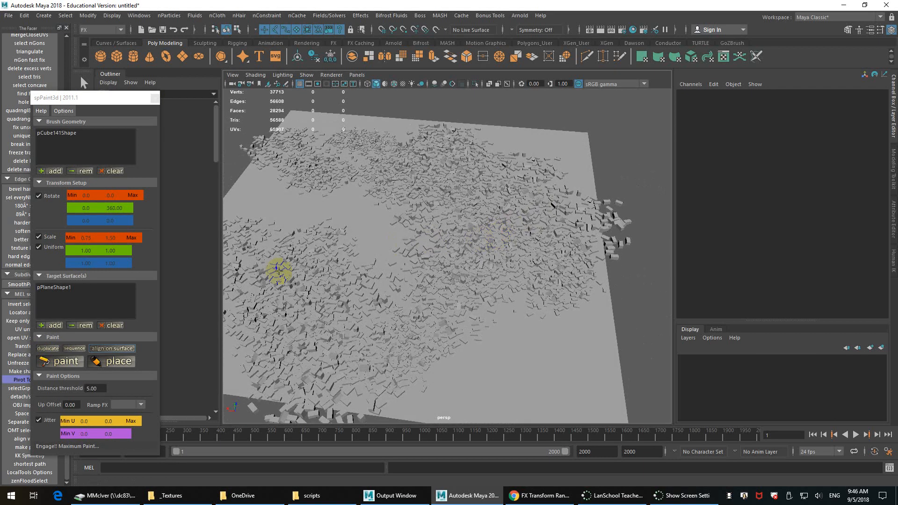
{"action": "key", "text": "ctrl+z"}
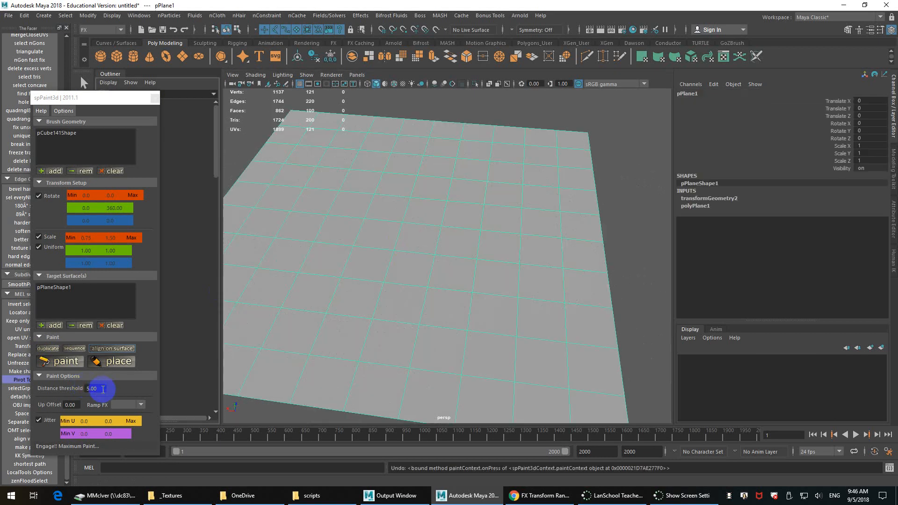
Step: Set the paint distance threshold to 10 and paint the brick piles across the plane
{"action": "left_click", "coordinate": [92, 388]}
{"action": "type", "text": "10"}
{"action": "mouse_move", "coordinate": [316, 200]}
{"action": "left_mouse_down"}
{"action": "mouse_move", "coordinate": [260, 270]}
{"action": "mouse_move", "coordinate": [501, 156]}
{"action": "left_mouse_up"}
{"action": "left_click_drag", "start_coordinate": [526, 340], "coordinate": [445, 324]}
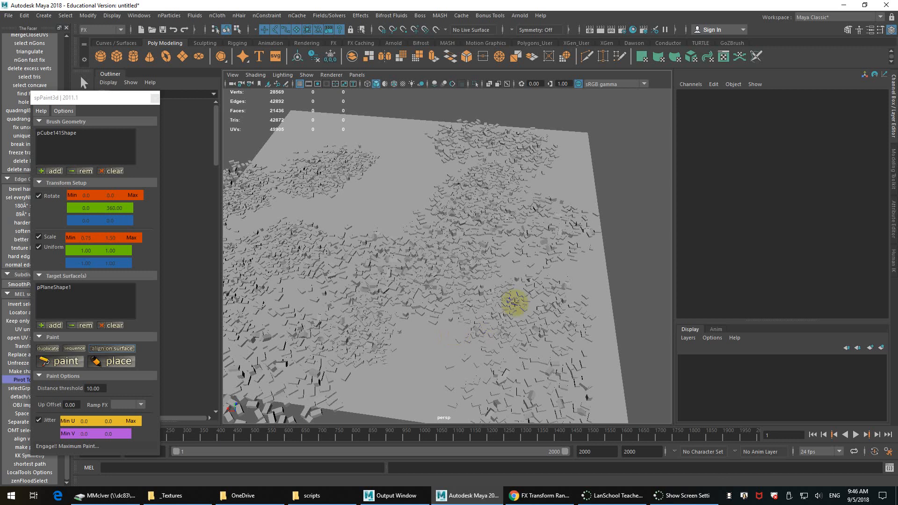
Step: Inspect the density of the painted brick piles from several angles and undo the painting
{"action": "scroll", "coordinate": [514, 302], "scroll_direction": "up", "scroll_amount": 4}
{"action": "scroll", "coordinate": [447, 257], "scroll_direction": "down", "scroll_amount": 5}
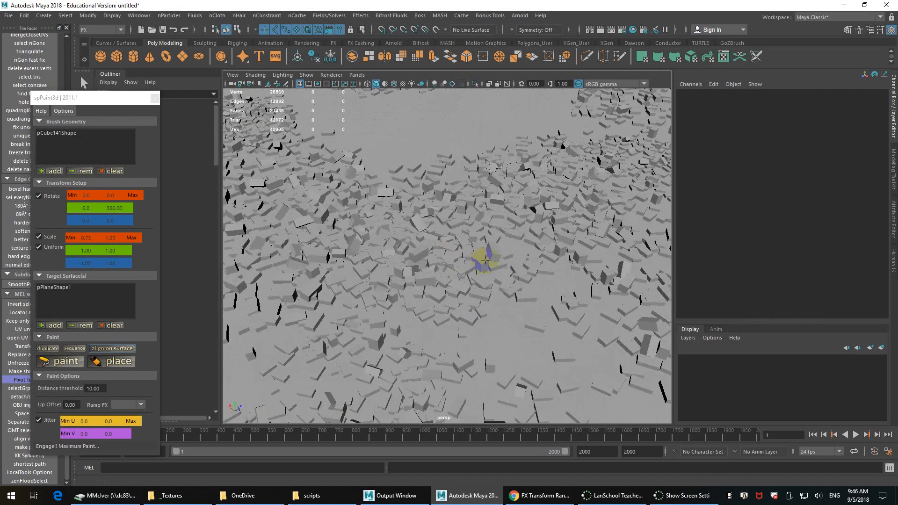
{"action": "left_click_drag", "start_coordinate": [427, 257], "coordinate": [405, 236], "text": "alt"}
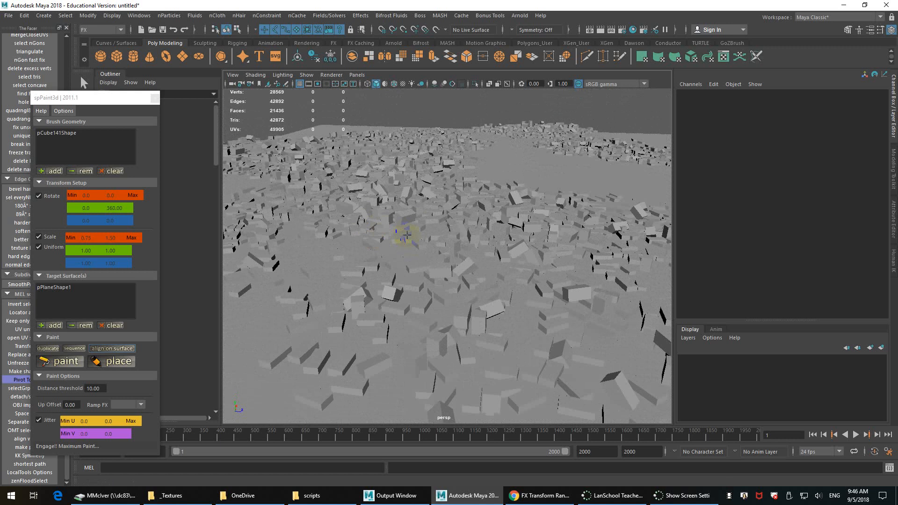
{"action": "mouse_move", "coordinate": [406, 235]}
{"action": "left_mouse_down", "text": "alt"}
{"action": "mouse_move", "coordinate": [482, 242]}
{"action": "mouse_move", "coordinate": [395, 260]}
{"action": "left_mouse_up", "text": "alt"}
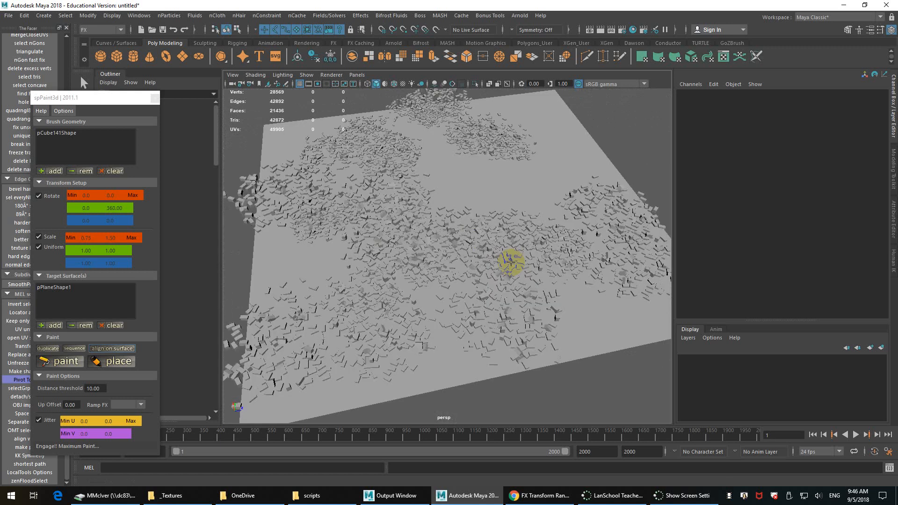
{"action": "key", "text": "ctrl+z"}
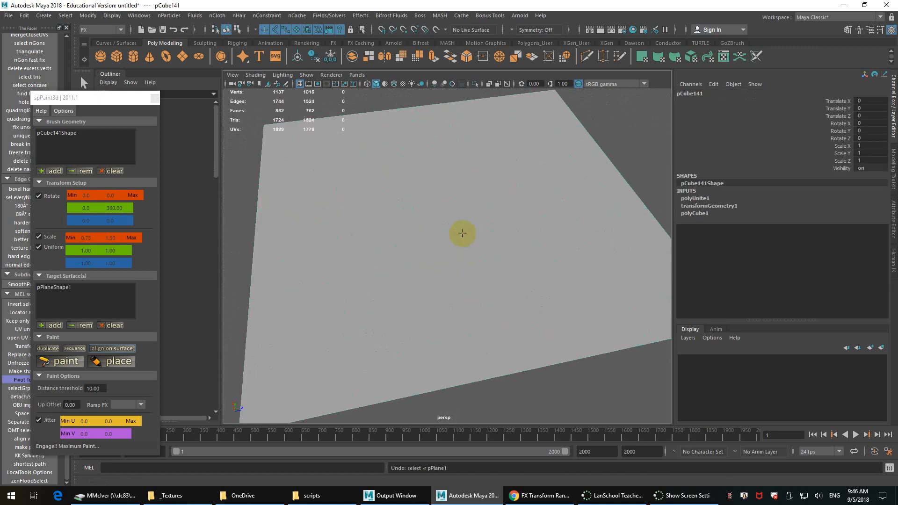
Step: Place individual brick piles at separate spots across the plane using the spPaint3d place tool
{"action": "double_click", "coordinate": [93, 389]}
{"action": "left_click", "coordinate": [77, 360]}
{"action": "mouse_move", "coordinate": [311, 156]}
{"action": "left_mouse_down"}
{"action": "mouse_move", "coordinate": [306, 165]}
{"action": "mouse_move", "coordinate": [327, 142]}
{"action": "left_mouse_up"}
{"action": "mouse_move", "coordinate": [397, 141]}
{"action": "left_mouse_down"}
{"action": "mouse_move", "coordinate": [403, 150]}
{"action": "mouse_move", "coordinate": [369, 161]}
{"action": "left_mouse_up"}
{"action": "left_click_drag", "start_coordinate": [337, 241], "coordinate": [313, 196]}
{"action": "left_click_drag", "start_coordinate": [444, 178], "coordinate": [460, 149]}
{"action": "mouse_move", "coordinate": [416, 281]}
{"action": "left_mouse_down"}
{"action": "mouse_move", "coordinate": [419, 231]}
{"action": "mouse_move", "coordinate": [415, 237]}
{"action": "left_mouse_up"}
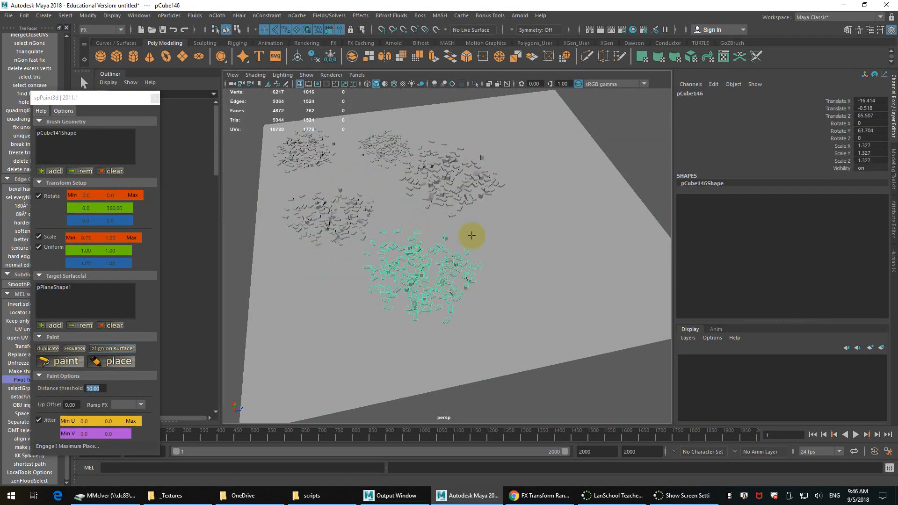
{"action": "mouse_move", "coordinate": [570, 187]}
{"action": "left_mouse_down"}
{"action": "mouse_move", "coordinate": [575, 216]}
{"action": "mouse_move", "coordinate": [553, 246]}
{"action": "mouse_move", "coordinate": [427, 261]}
{"action": "mouse_move", "coordinate": [449, 234]}
{"action": "mouse_move", "coordinate": [433, 216]}
{"action": "mouse_move", "coordinate": [463, 226]}
{"action": "left_mouse_up"}
{"action": "mouse_move", "coordinate": [421, 299]}
{"action": "left_mouse_down"}
{"action": "mouse_move", "coordinate": [426, 315]}
{"action": "mouse_move", "coordinate": [380, 288]}
{"action": "left_mouse_up"}
{"action": "mouse_move", "coordinate": [577, 150]}
{"action": "left_mouse_down"}
{"action": "mouse_move", "coordinate": [575, 180]}
{"action": "mouse_move", "coordinate": [569, 161]}
{"action": "mouse_move", "coordinate": [583, 168]}
{"action": "mouse_move", "coordinate": [565, 200]}
{"action": "mouse_move", "coordinate": [537, 207]}
{"action": "mouse_move", "coordinate": [571, 172]}
{"action": "left_mouse_up"}
{"action": "key", "text": "ctrl+z"}
{"action": "scroll", "coordinate": [554, 159], "scroll_direction": "down", "scroll_amount": 10}
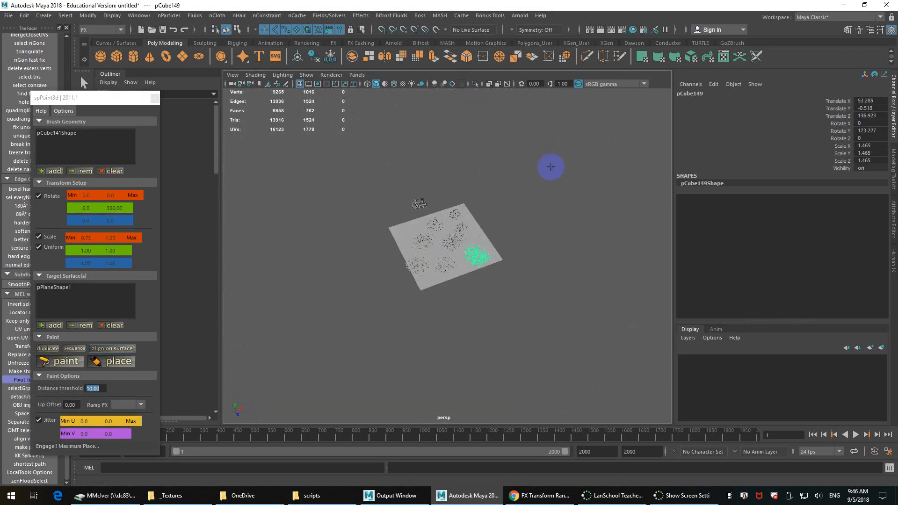
{"action": "key", "text": "w"}
{"action": "scroll", "coordinate": [463, 216], "scroll_direction": "up", "scroll_amount": 5}
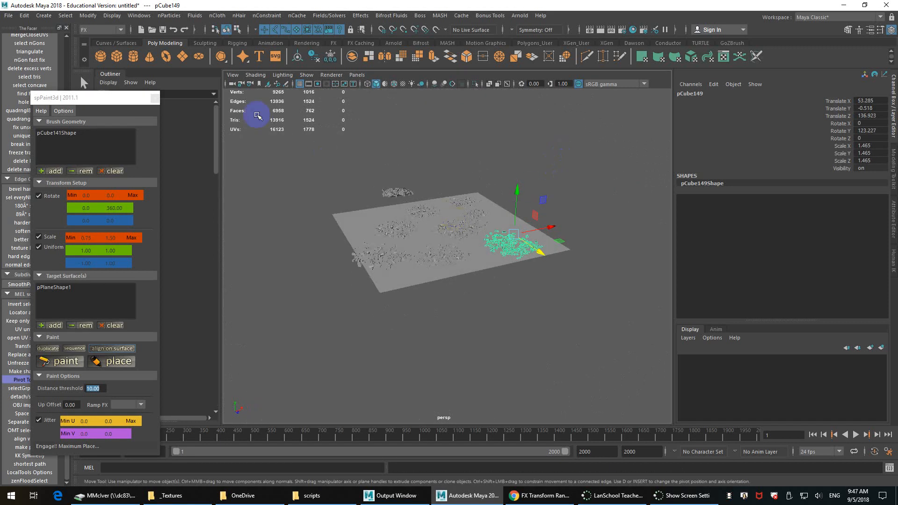
{"action": "left_click", "coordinate": [117, 55]}
{"action": "scroll", "coordinate": [493, 237], "scroll_direction": "up", "scroll_amount": 5}
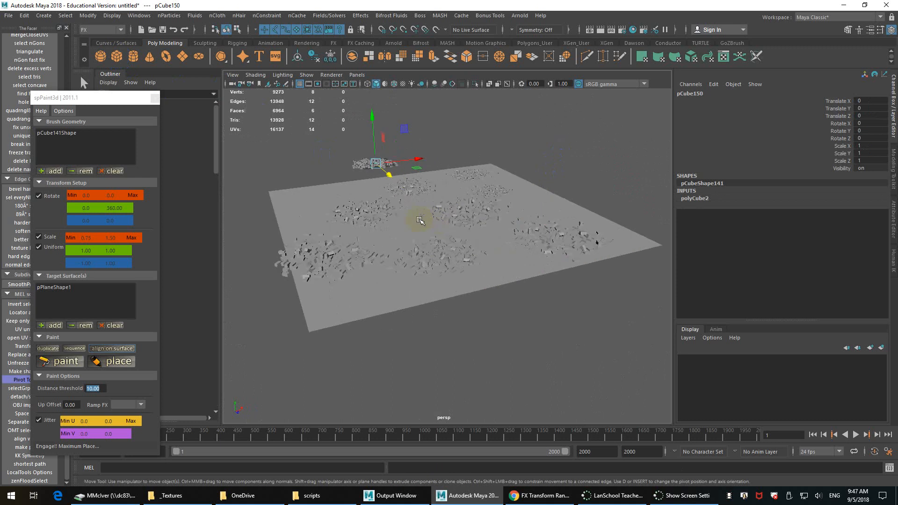
{"action": "left_click", "coordinate": [424, 245]}
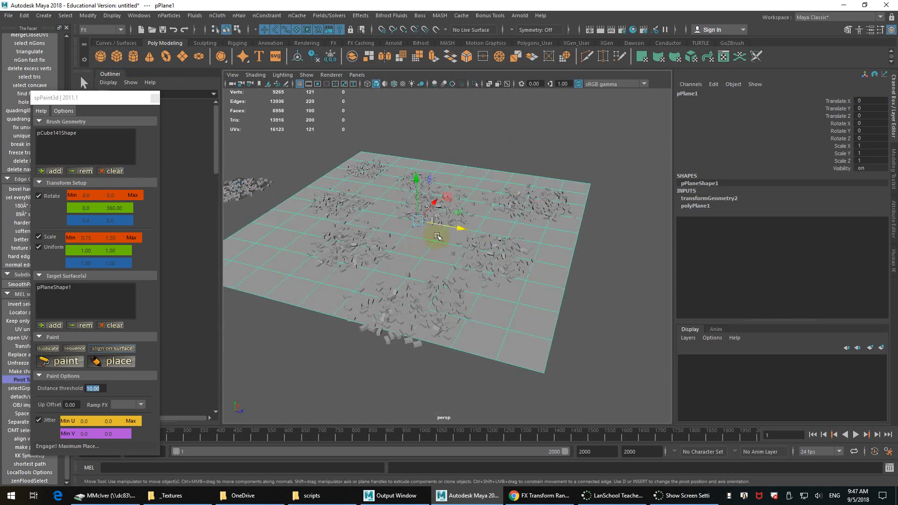
{"action": "right_click_drag", "start_coordinate": [433, 205], "coordinate": [398, 203]}
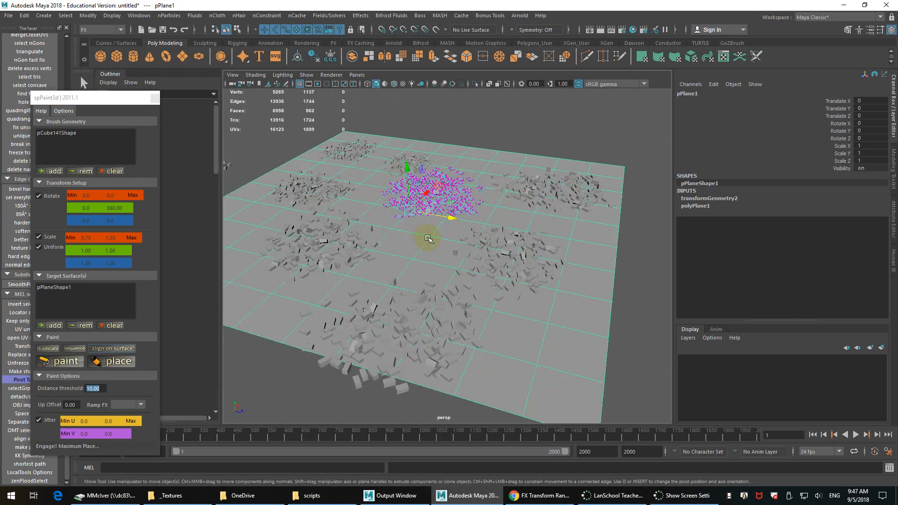
{"action": "right_click_drag", "start_coordinate": [425, 234], "coordinate": [455, 182]}
{"action": "scroll", "coordinate": [432, 247], "scroll_direction": "down", "scroll_amount": 5}
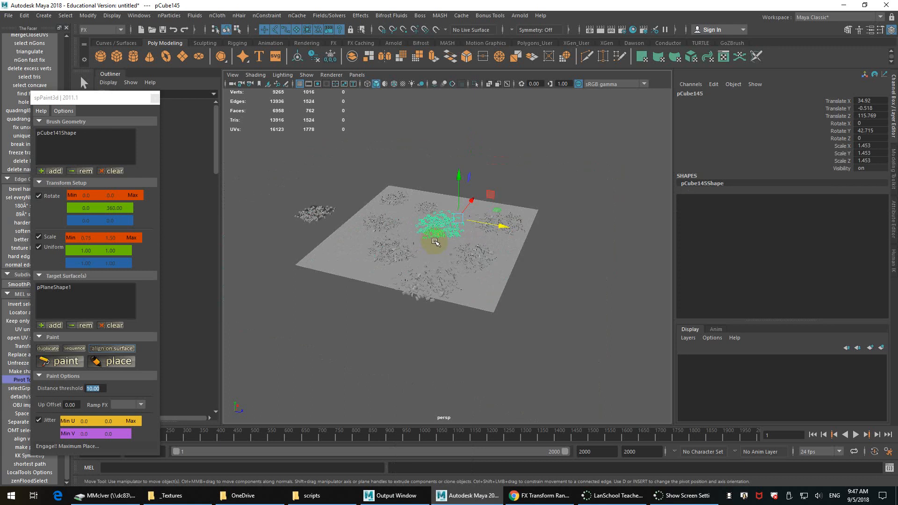
Step: Isolate the plane in the view and select one of its interior vertices
{"action": "left_click", "coordinate": [434, 246]}
{"action": "key", "text": "ctrl+1"}
{"action": "right_click_drag", "start_coordinate": [436, 228], "coordinate": [395, 194]}
{"action": "left_click", "coordinate": [410, 210]}
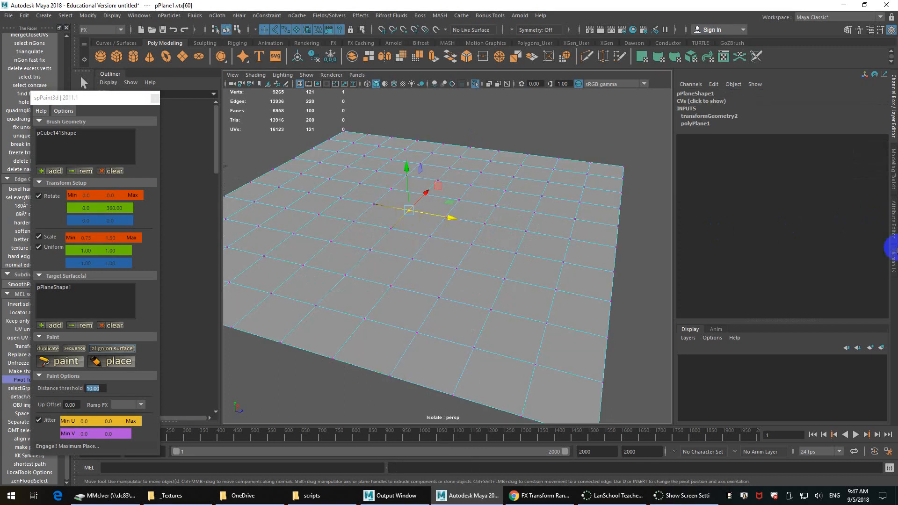
Step: Set the soft selection radius to 30 and raise the vertex about 13 units into a mound, returning to object mode
{"action": "left_click", "coordinate": [893, 155]}
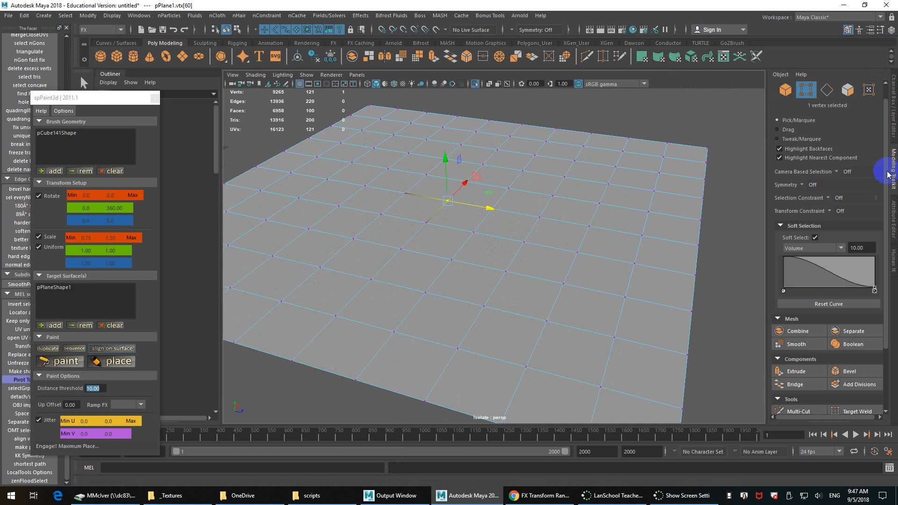
{"action": "left_click", "coordinate": [814, 237]}
{"action": "left_click", "coordinate": [858, 247]}
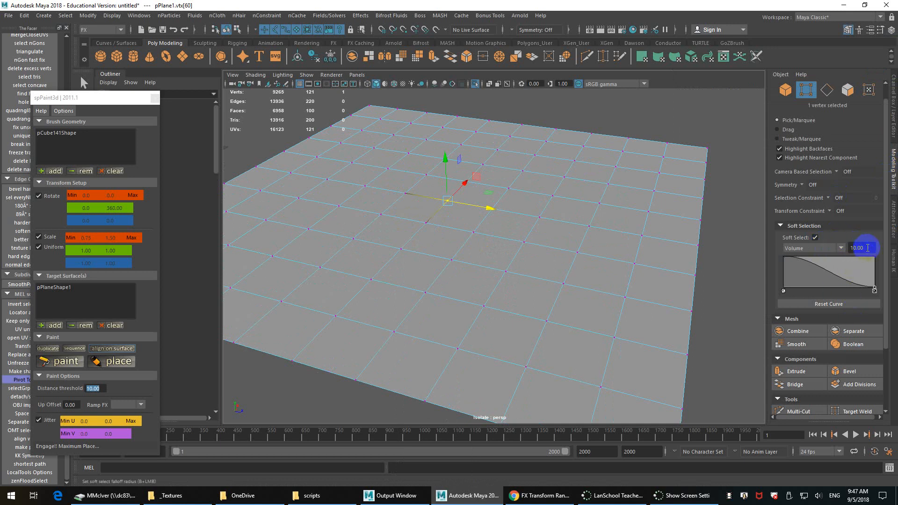
{"action": "type", "text": "30"}
{"action": "key", "text": "Return"}
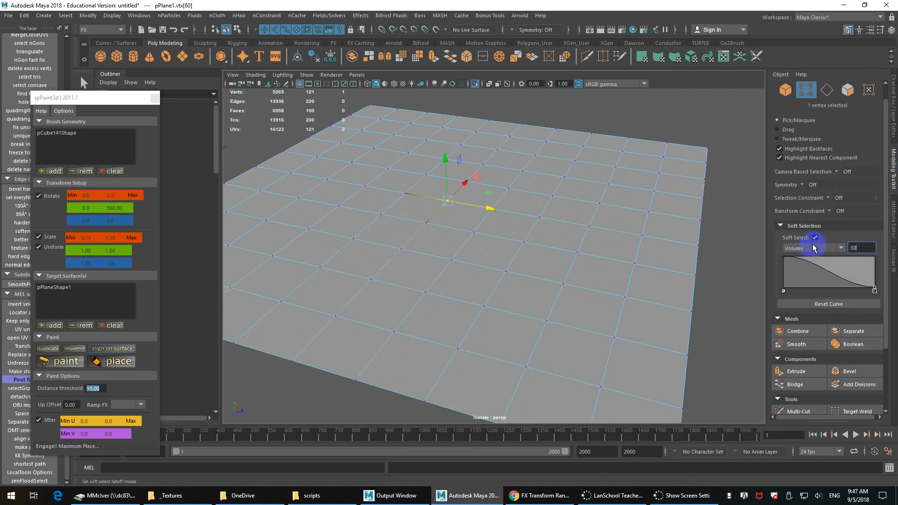
{"action": "left_click_drag", "start_coordinate": [445, 164], "coordinate": [445, 135]}
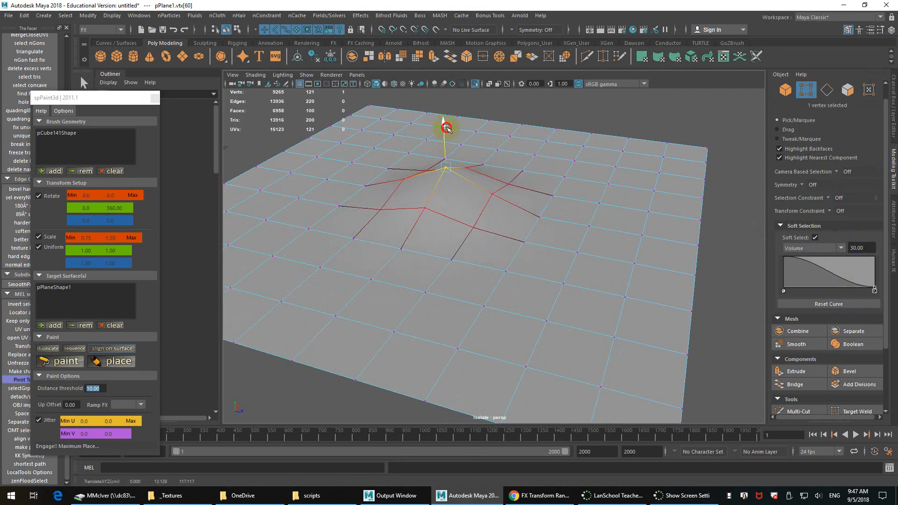
{"action": "right_click_drag", "start_coordinate": [453, 184], "coordinate": [493, 173]}
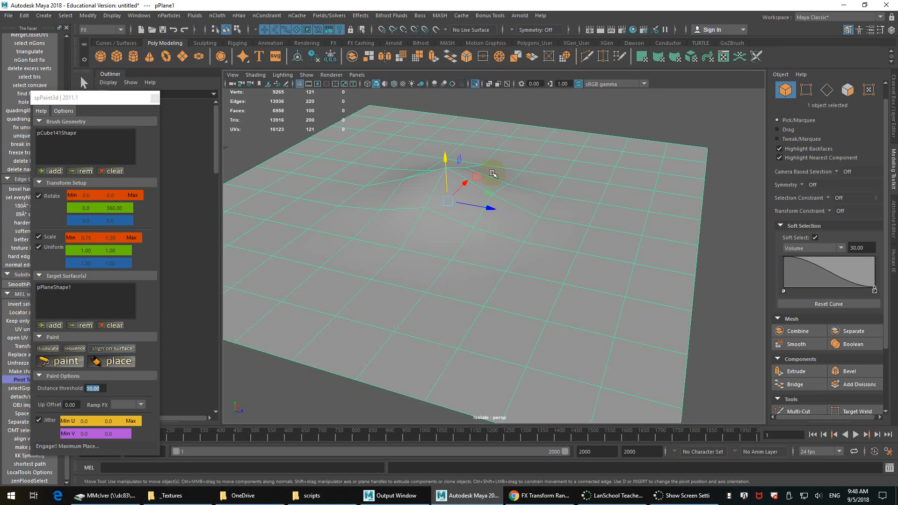
{"action": "scroll", "coordinate": [477, 196], "scroll_direction": "down", "scroll_amount": 3}
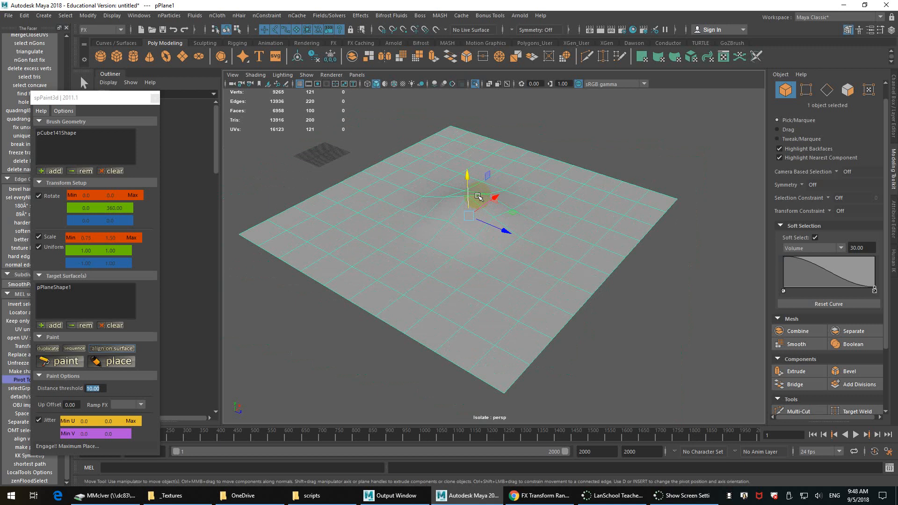
{"action": "left_click_drag", "start_coordinate": [476, 224], "coordinate": [499, 220], "text": "alt"}
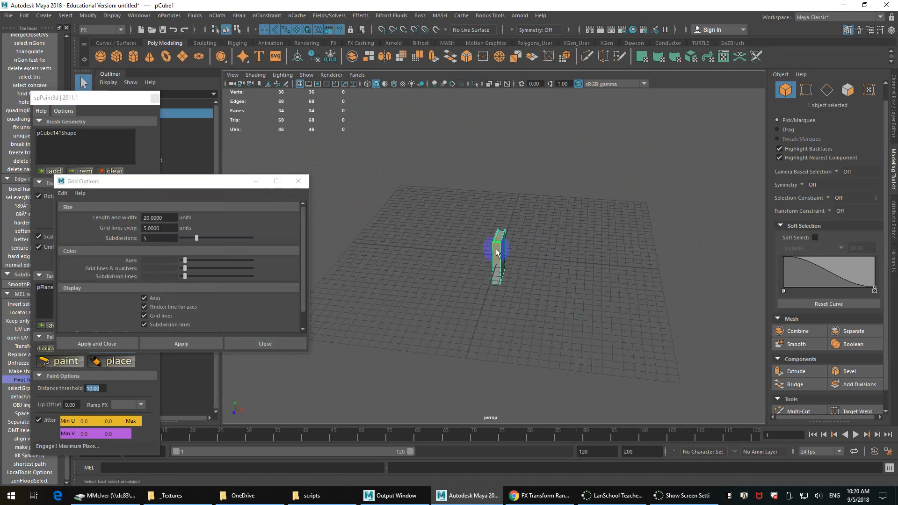
Step: Move the upright block to the edge of the grid and freeze its transformations
{"action": "left_click_drag", "start_coordinate": [523, 264], "coordinate": [476, 243]}
{"action": "left_click", "coordinate": [90, 15]}
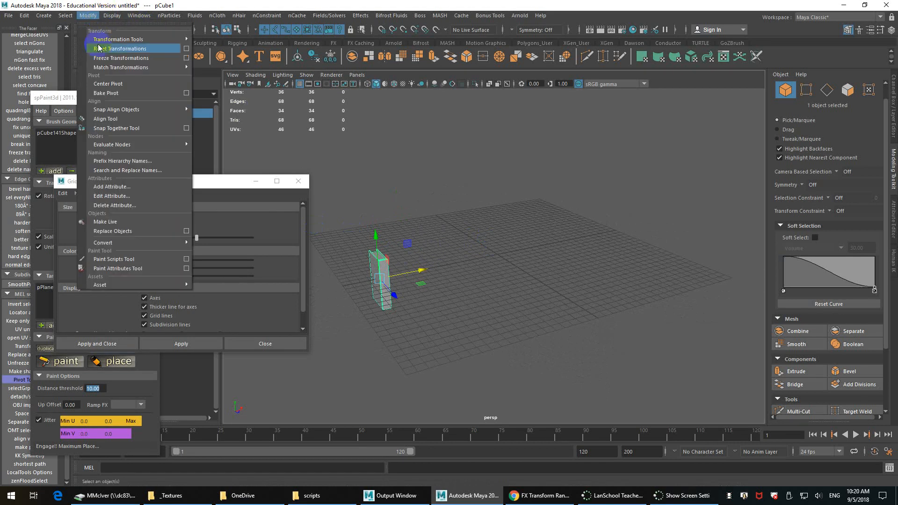
{"action": "left_click", "coordinate": [101, 53]}
Step: Close the spPaint3d and Grid Options windows
{"action": "left_click", "coordinate": [154, 99]}
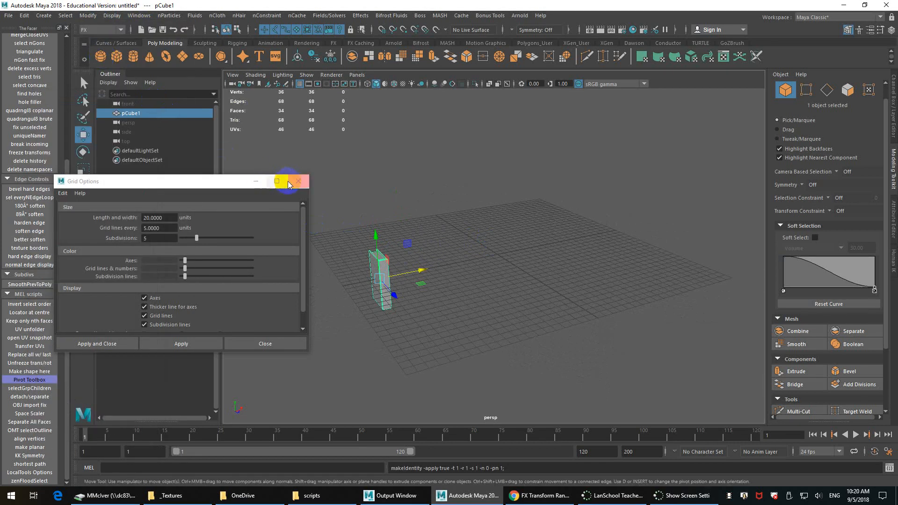
{"action": "left_click", "coordinate": [297, 181]}
{"action": "left_click_drag", "start_coordinate": [360, 269], "coordinate": [380, 229], "text": "alt"}
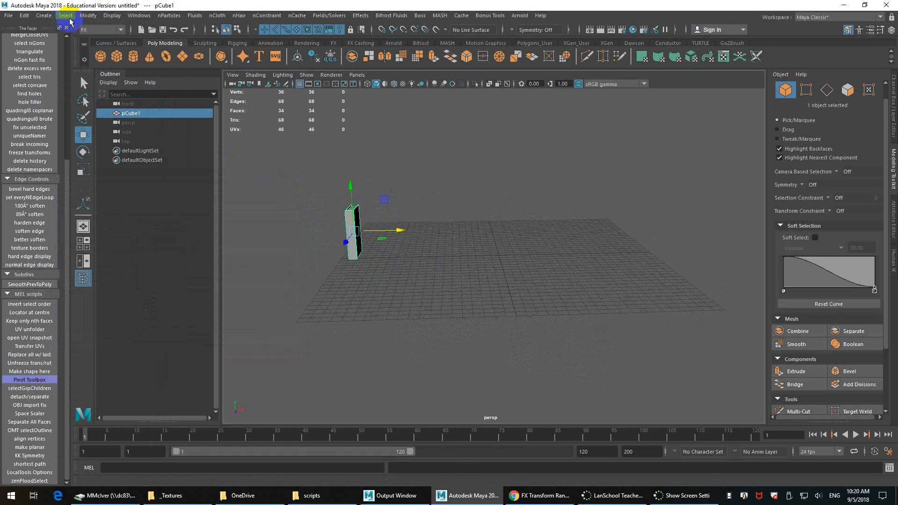
Step: Reset the Duplicate Special options for the block and set an X translation of 5 with 15 copies
{"action": "left_click", "coordinate": [21, 16]}
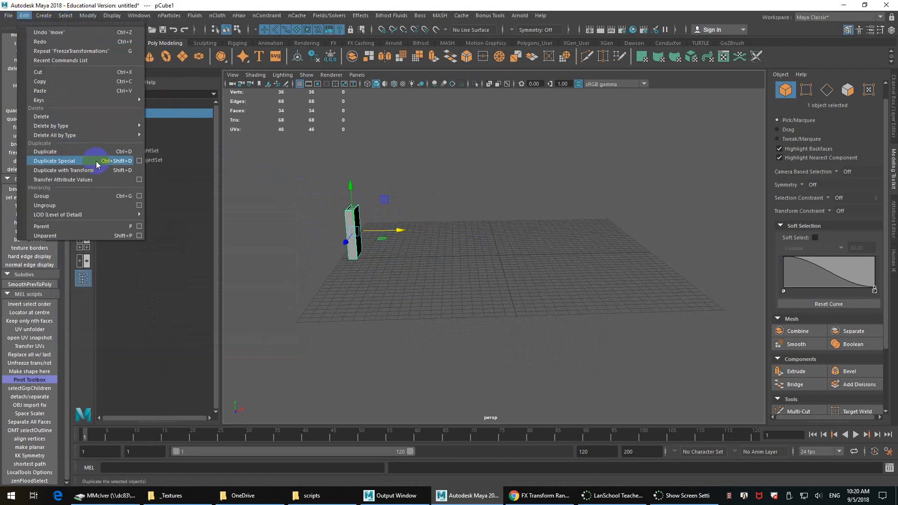
{"action": "left_click", "coordinate": [139, 161]}
{"action": "left_click", "coordinate": [62, 193]}
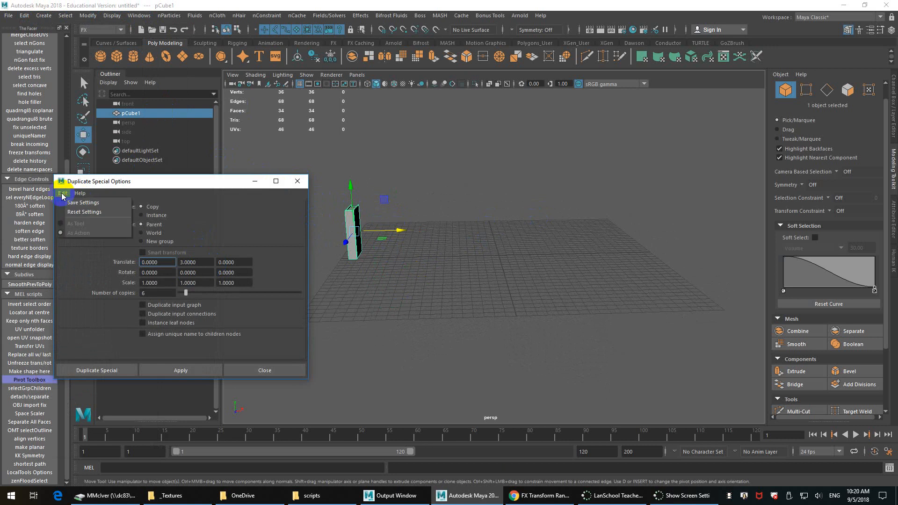
{"action": "left_click", "coordinate": [70, 209]}
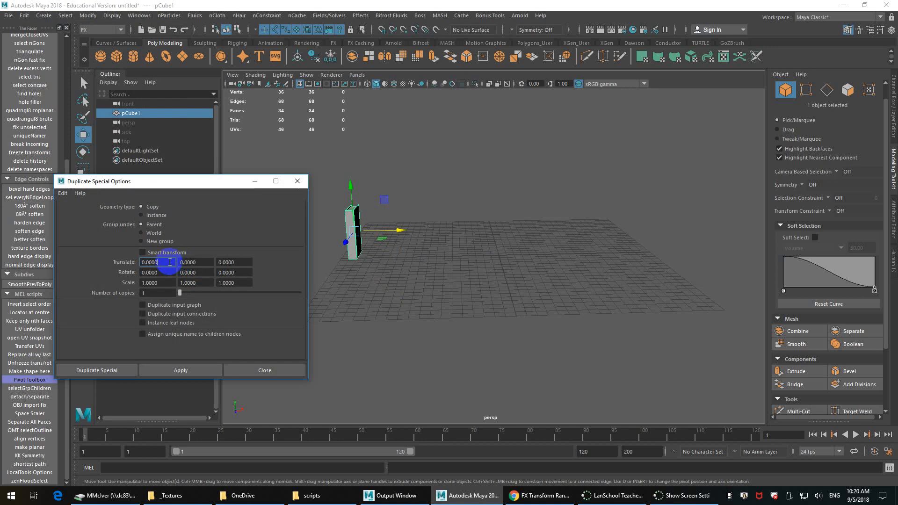
{"action": "left_click_drag", "start_coordinate": [169, 263], "coordinate": [90, 265]}
{"action": "type", "text": "5"}
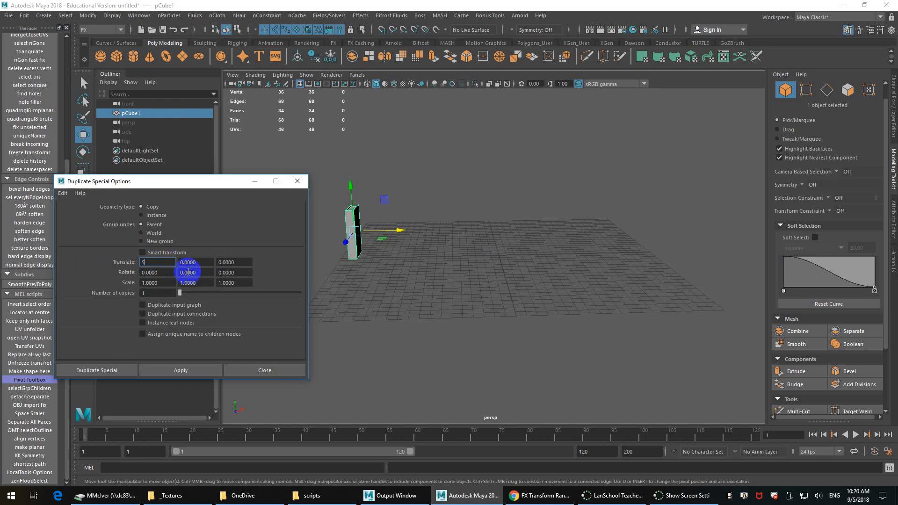
{"action": "left_click_drag", "start_coordinate": [180, 292], "coordinate": [196, 293]}
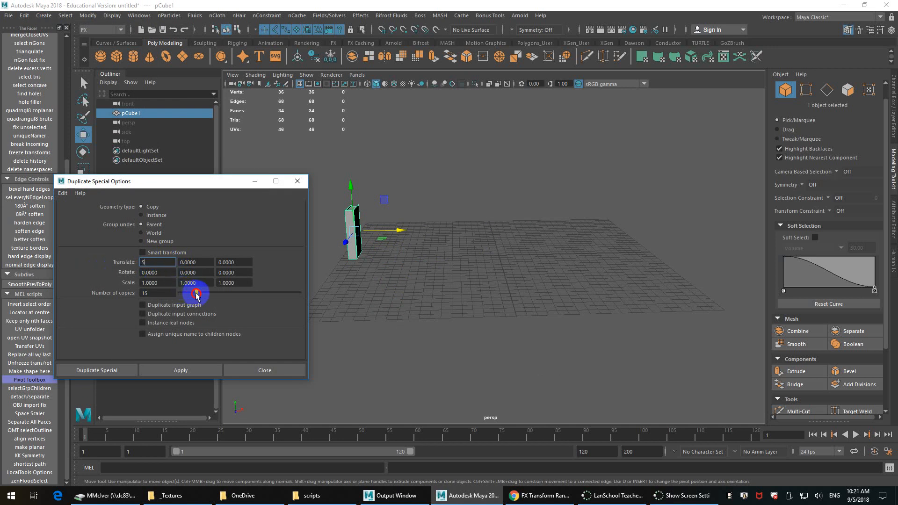
Step: Try duplicating the block with the 5-unit spacing, check the row, and undo the duplication
{"action": "left_click", "coordinate": [196, 370]}
{"action": "scroll", "coordinate": [501, 282], "scroll_direction": "down", "scroll_amount": 6}
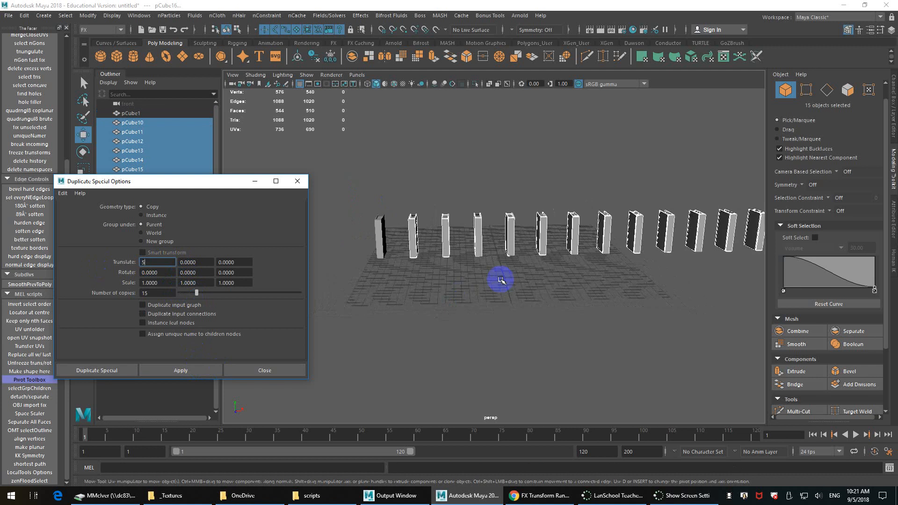
{"action": "left_click_drag", "start_coordinate": [501, 281], "coordinate": [537, 277], "text": "alt"}
{"action": "key", "text": "ctrl+z"}
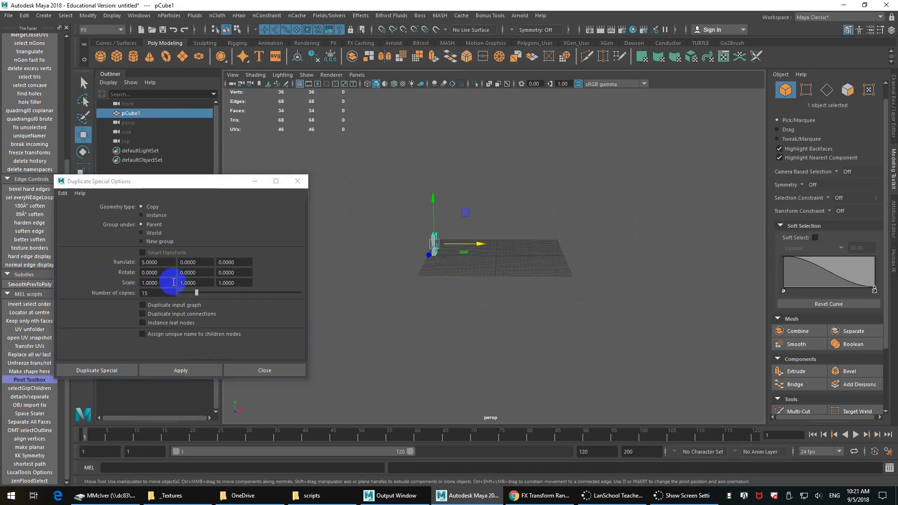
Step: Try duplicating the block 15 times with an X translation of 2 and undo the copies
{"action": "double_click", "coordinate": [147, 262]}
{"action": "type", "text": "2"}
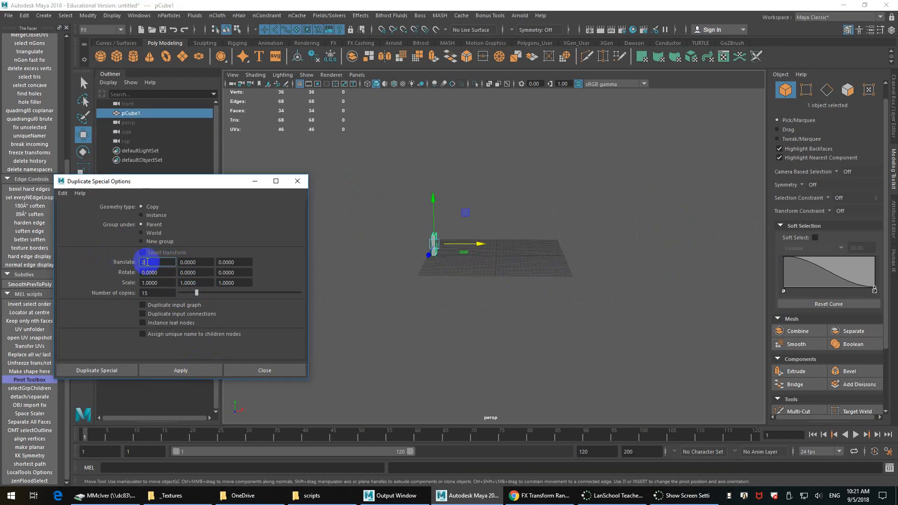
{"action": "left_click", "coordinate": [193, 371]}
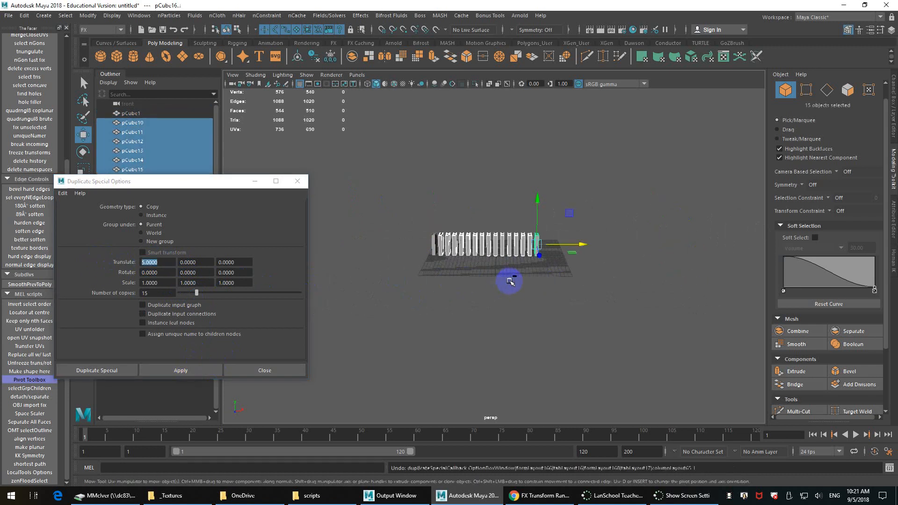
{"action": "key", "text": "ctrl+z"}
Step: Duplicate the block 15 times with an X translation of 3.5 and close the Duplicate Special options
{"action": "type", "text": "3.5"}
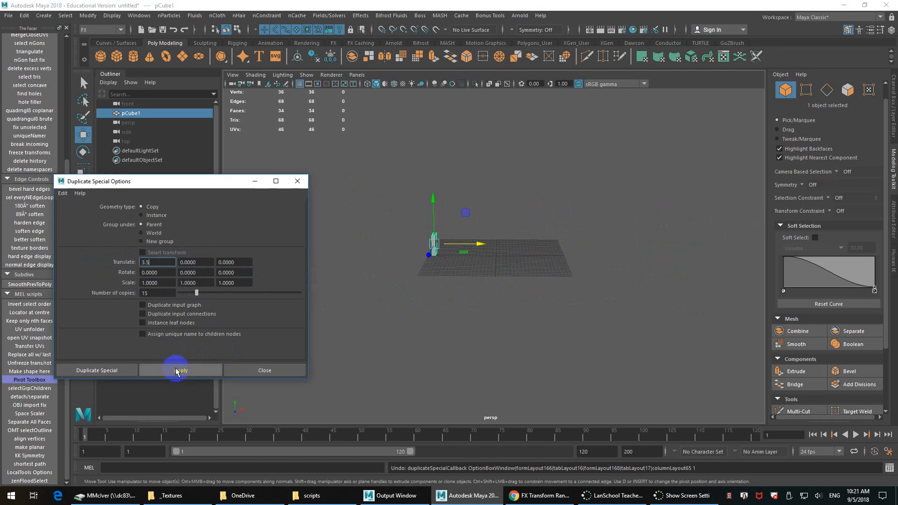
{"action": "left_click", "coordinate": [178, 369]}
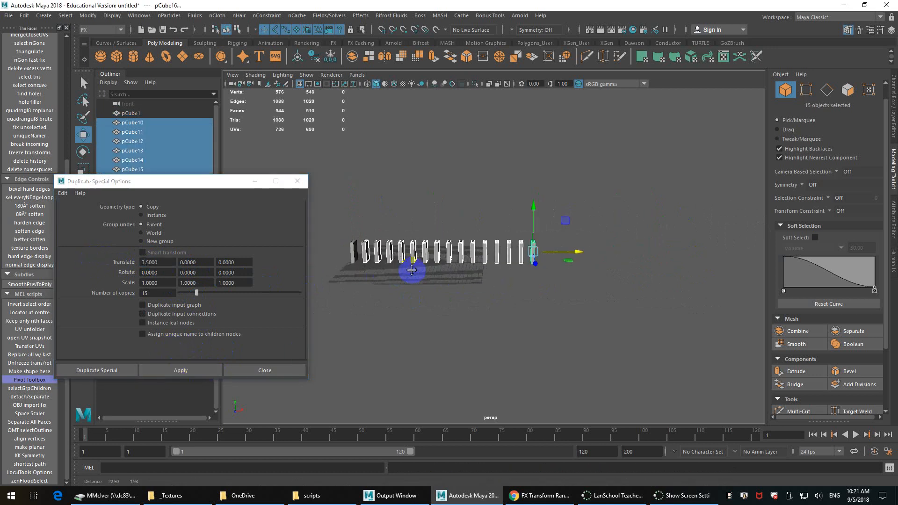
{"action": "left_click", "coordinate": [299, 181]}
Step: Select all 16 blocks in the row and open the Transform Randomizer from the Dawson shelf
{"action": "left_click_drag", "start_coordinate": [545, 224], "coordinate": [405, 183], "text": "alt"}
{"action": "left_click_drag", "start_coordinate": [320, 168], "coordinate": [694, 329]}
{"action": "left_click_drag", "start_coordinate": [655, 295], "coordinate": [574, 249], "text": "alt"}
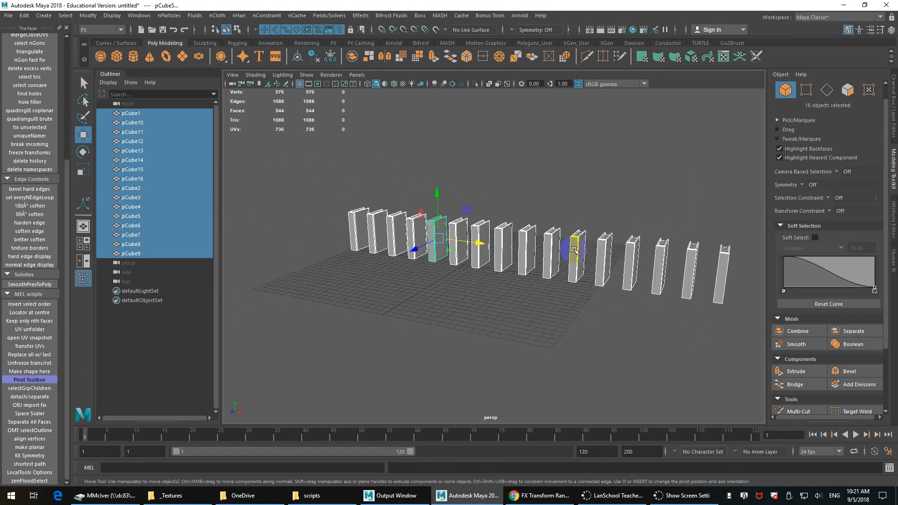
{"action": "left_click", "coordinate": [632, 43]}
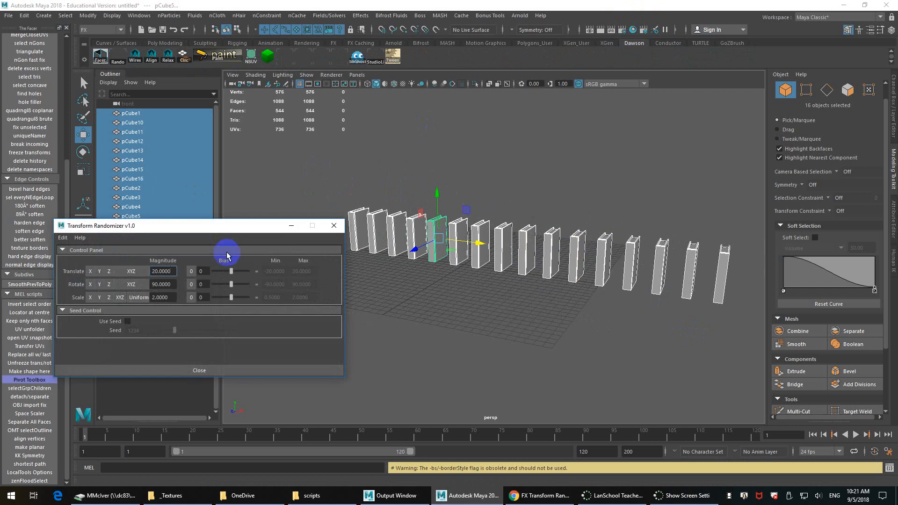
Step: Randomize the scale of the 16 selected blocks on X, Y and Z with a magnitude of 2
{"action": "left_click_drag", "start_coordinate": [206, 224], "coordinate": [260, 171]}
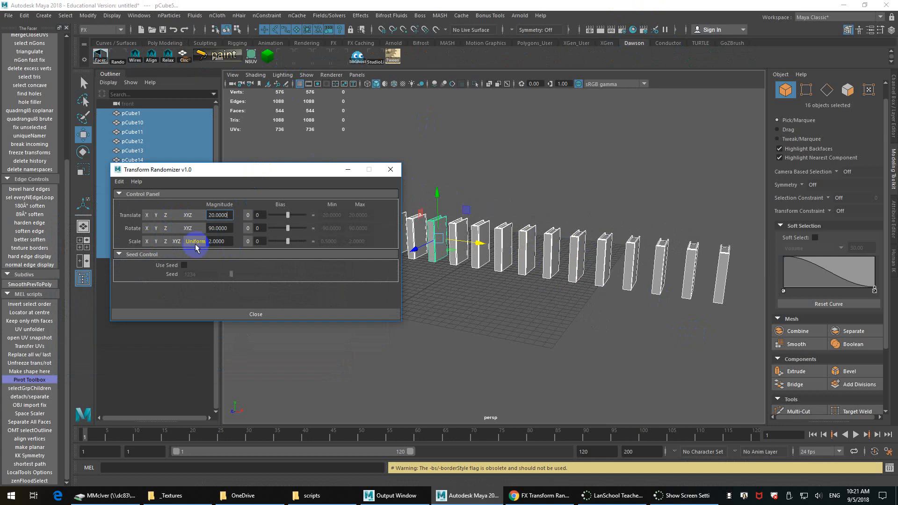
{"action": "left_click", "coordinate": [176, 241]}
{"action": "left_click_drag", "start_coordinate": [463, 234], "coordinate": [601, 176], "text": "alt"}
{"action": "middle_click_drag", "start_coordinate": [601, 176], "coordinate": [551, 223], "text": "alt"}
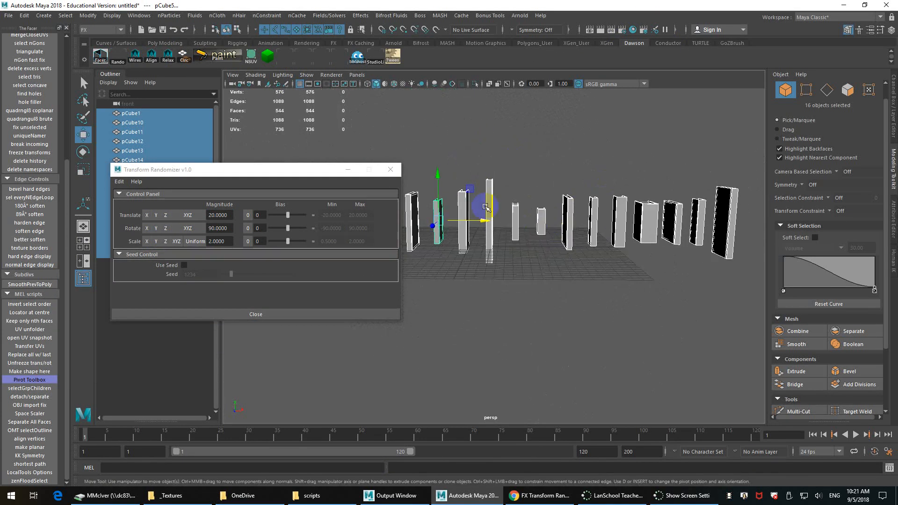
Step: Close the Transform Randomizer and raise the whole row of blocks well above the grid
{"action": "left_click", "coordinate": [397, 174]}
{"action": "key", "text": "f"}
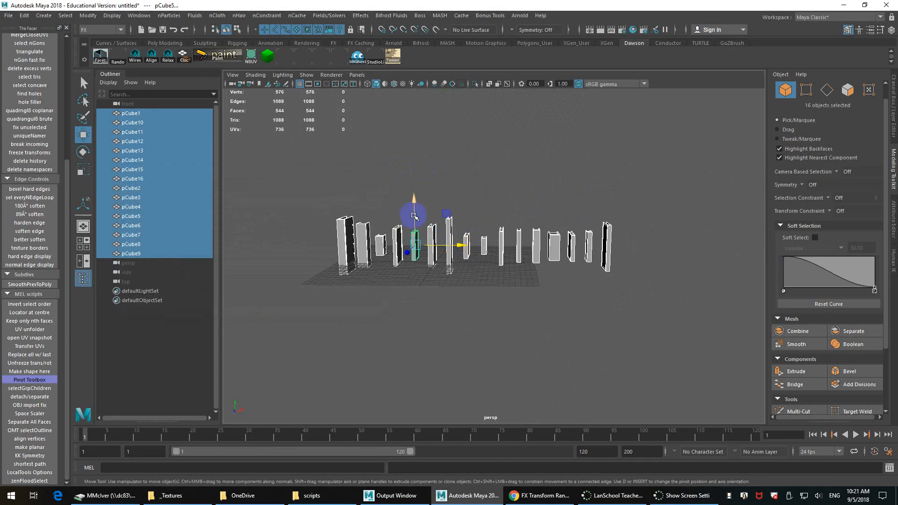
{"action": "left_click_drag", "start_coordinate": [413, 215], "coordinate": [413, 172]}
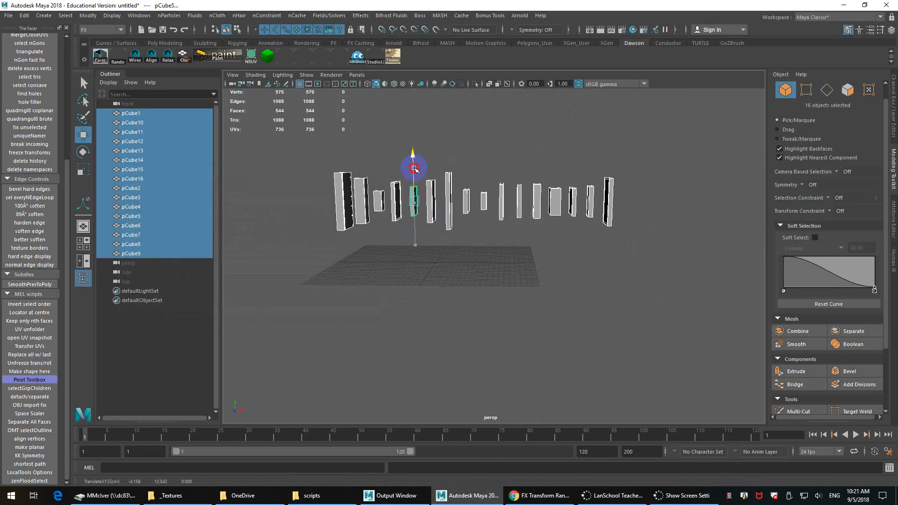
Step: Reopen the Transform Randomizer, randomize the blocks' XYZ rotation several times with a magnitude of 5, and close it
{"action": "left_click", "coordinate": [125, 56]}
{"action": "left_click", "coordinate": [182, 242]}
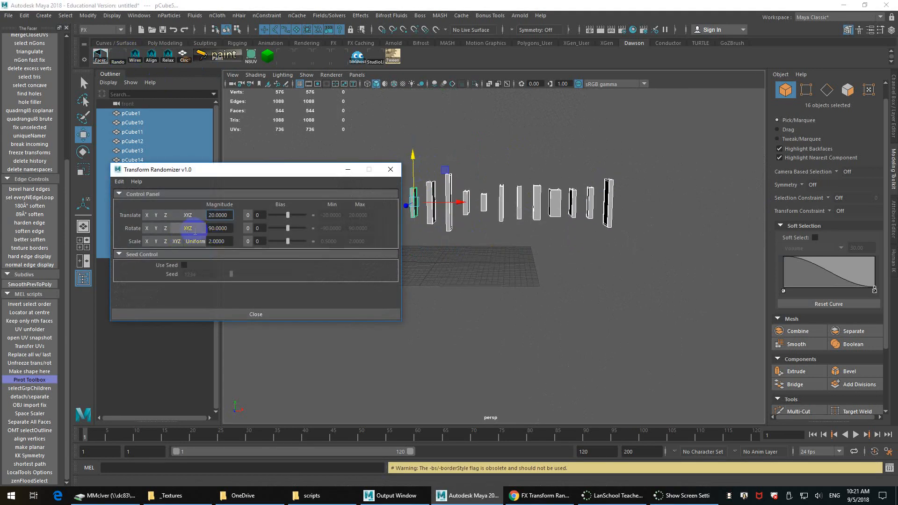
{"action": "left_click", "coordinate": [218, 229]}
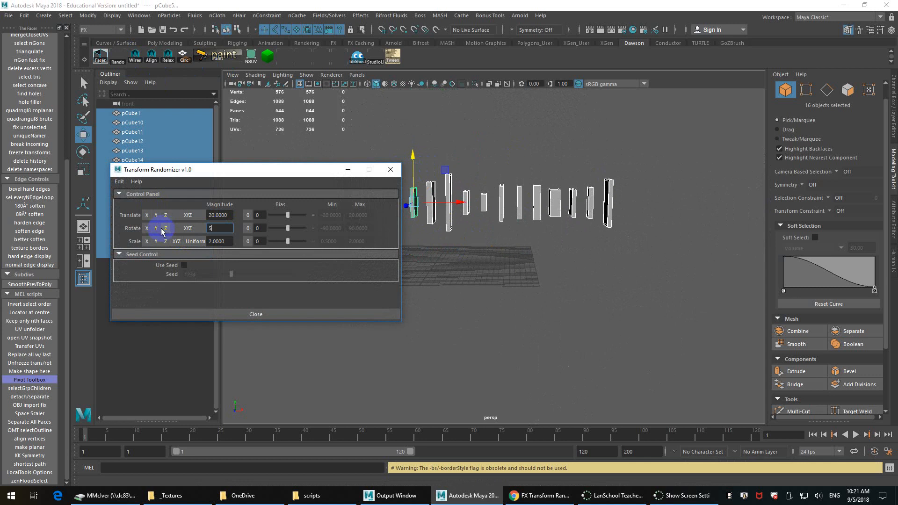
{"action": "left_click", "coordinate": [189, 231]}
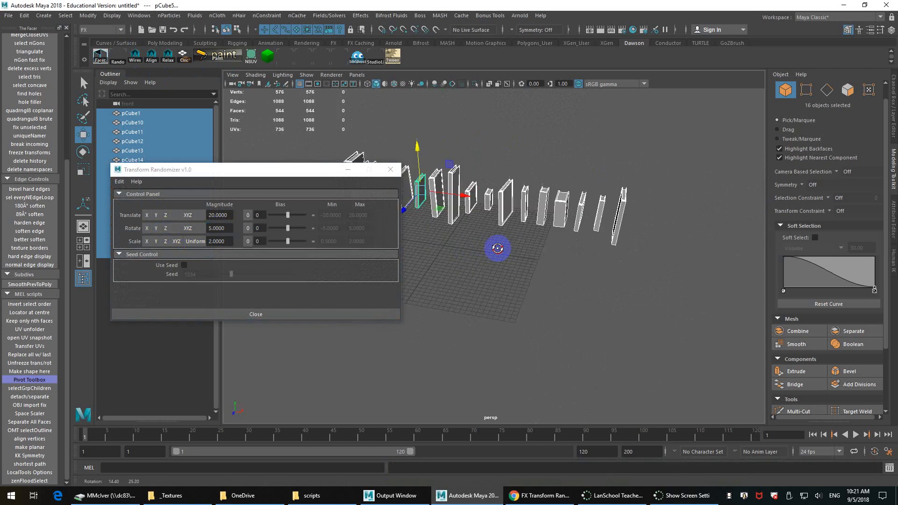
{"action": "left_click", "coordinate": [190, 231]}
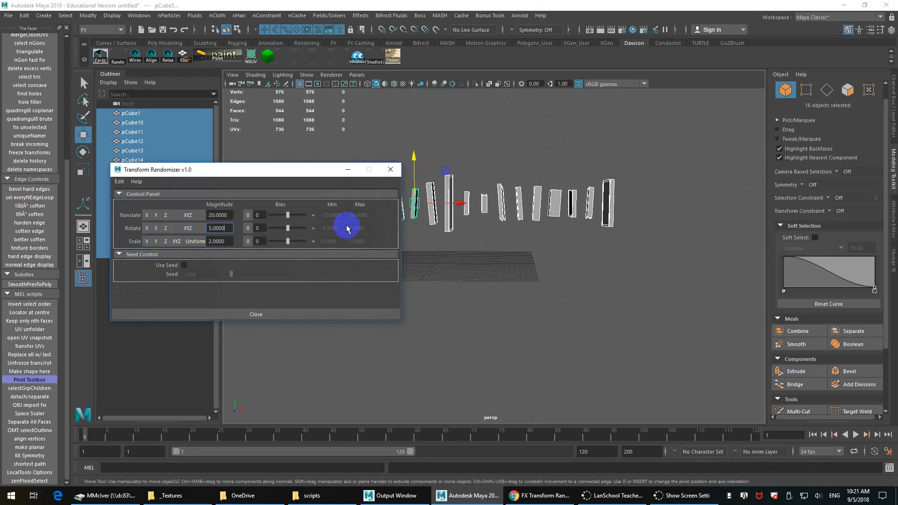
{"action": "middle_click_drag", "start_coordinate": [452, 204], "coordinate": [462, 247], "text": "alt"}
{"action": "left_click", "coordinate": [192, 229]}
{"action": "scroll", "coordinate": [449, 237], "scroll_direction": "down", "scroll_amount": 5}
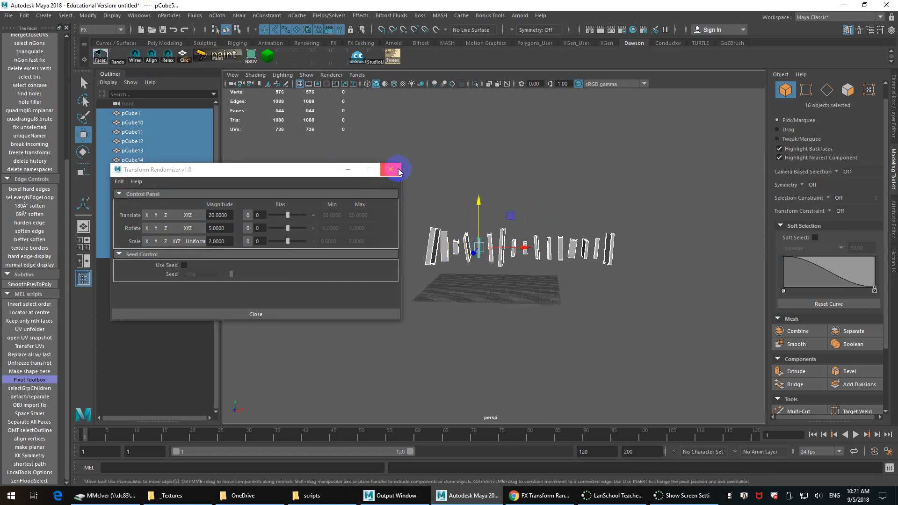
{"action": "left_click", "coordinate": [391, 169]}
Step: Create a polygon cube at the origin and scale it into a long, wide, thin plank running along the row of blocks
{"action": "left_click", "coordinate": [164, 41]}
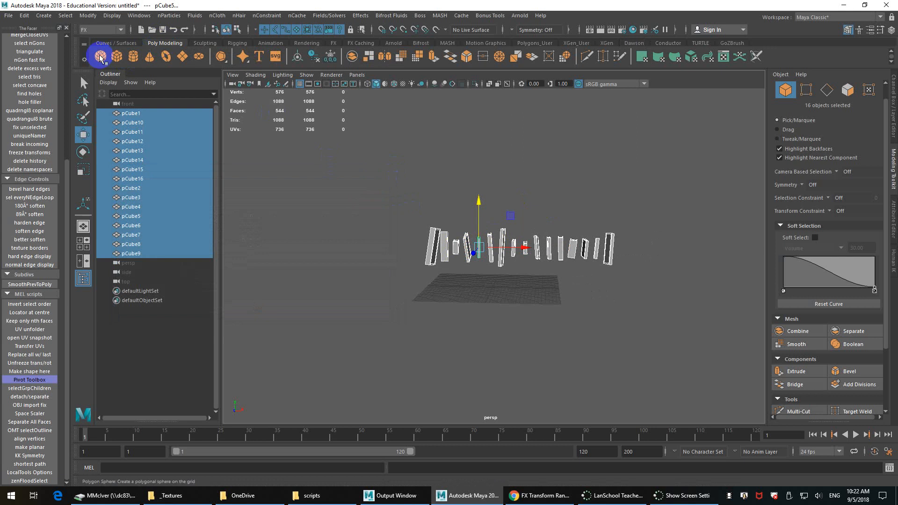
{"action": "left_click", "coordinate": [116, 56]}
{"action": "left_click_drag", "start_coordinate": [446, 296], "coordinate": [481, 337], "text": "alt"}
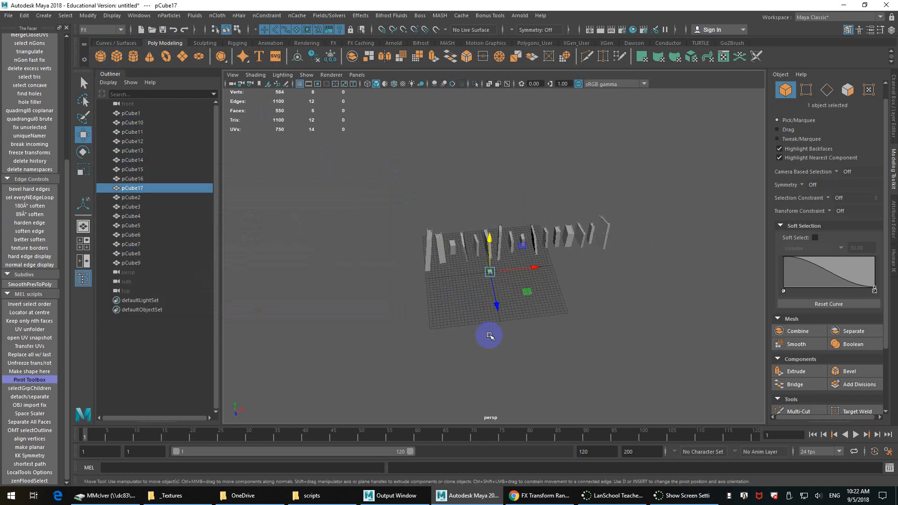
{"action": "key", "text": "r"}
{"action": "left_click_drag", "start_coordinate": [490, 272], "coordinate": [587, 248]}
{"action": "left_click_drag", "start_coordinate": [482, 249], "coordinate": [547, 331]}
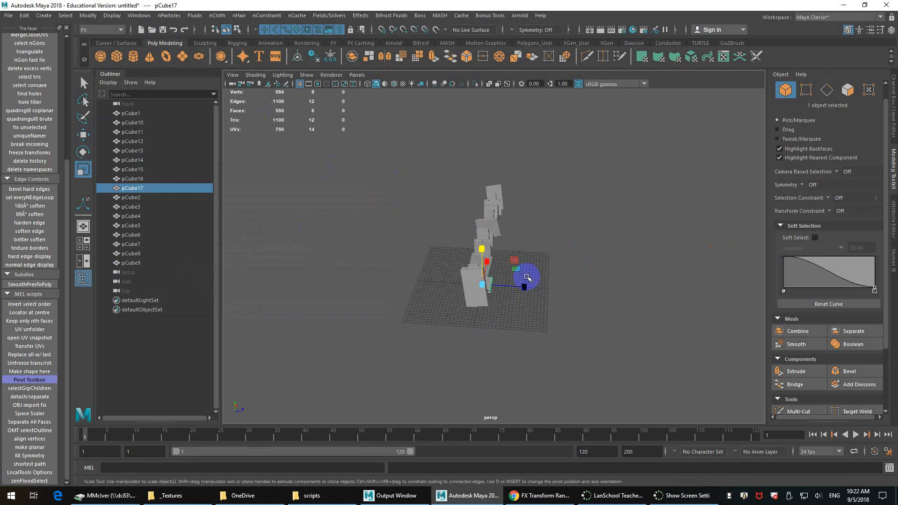
{"action": "left_click_drag", "start_coordinate": [524, 287], "coordinate": [820, 300]}
{"action": "left_click_drag", "start_coordinate": [536, 286], "coordinate": [647, 275]}
{"action": "key", "text": "w"}
{"action": "left_click_drag", "start_coordinate": [501, 288], "coordinate": [593, 314], "text": "alt"}
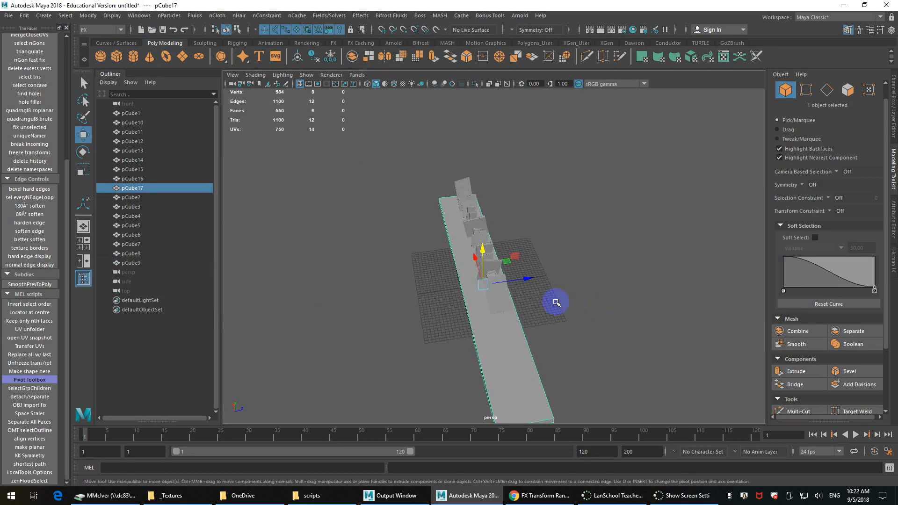
Step: Check the plank's extent against the blocks in the four views and raise it to just beneath the row
{"action": "key", "text": "space"}
{"action": "scroll", "coordinate": [410, 216], "scroll_direction": "down", "scroll_amount": 5}
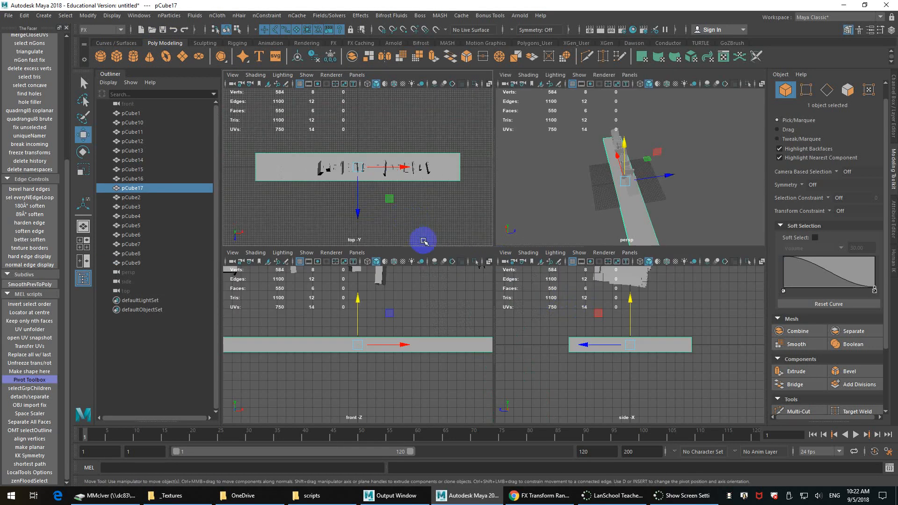
{"action": "key", "text": "space"}
{"action": "key", "text": "space"}
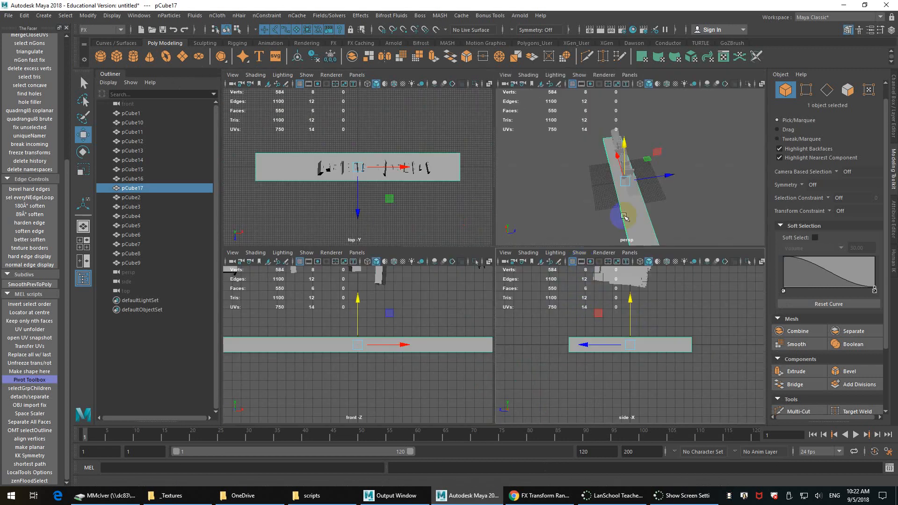
{"action": "key", "text": "space"}
{"action": "left_click_drag", "start_coordinate": [655, 204], "coordinate": [579, 276], "text": "alt"}
{"action": "left_click_drag", "start_coordinate": [478, 279], "coordinate": [436, 231]}
Step: Select all the blocks together with the plank and freeze their transformations
{"action": "left_click_drag", "start_coordinate": [336, 191], "coordinate": [707, 282]}
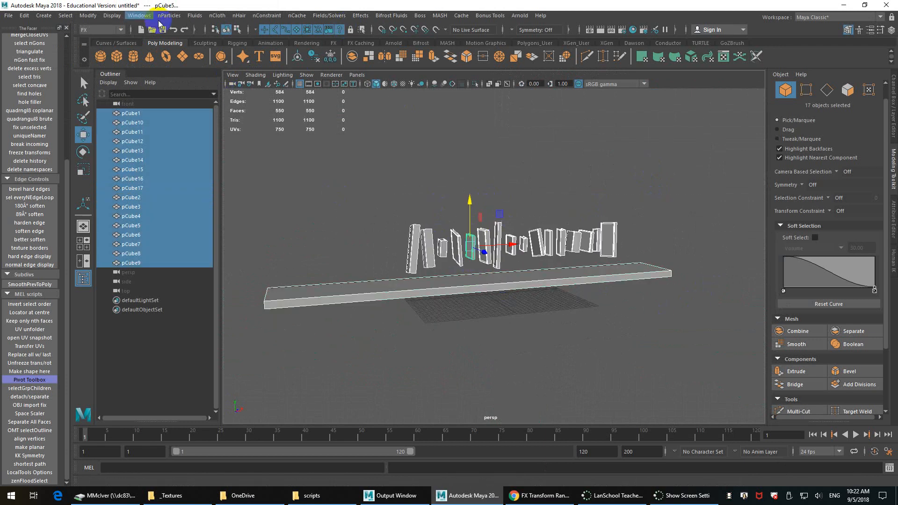
{"action": "left_click", "coordinate": [112, 15]}
{"action": "mouse_move", "coordinate": [88, 15]}
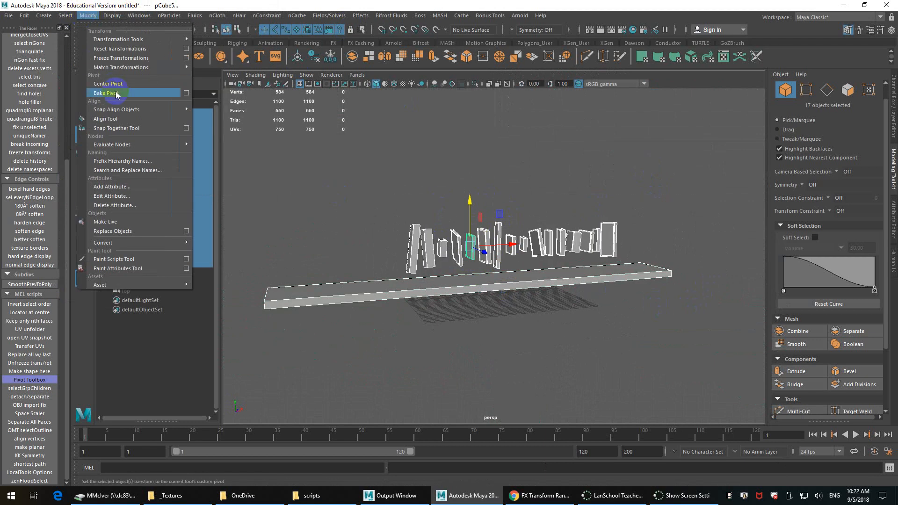
{"action": "mouse_move", "coordinate": [118, 70]}
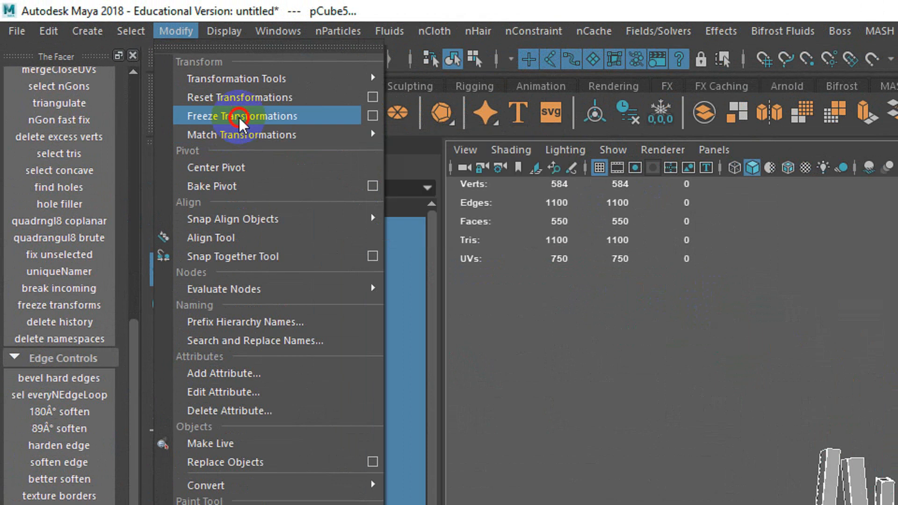
{"action": "left_click", "coordinate": [115, 57]}
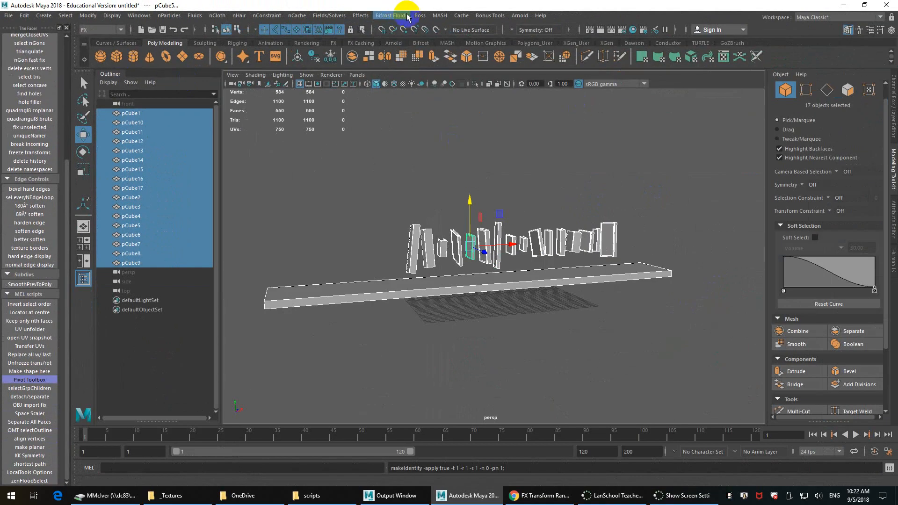
Step: Make the plank alone a passive rigid body with a bounciness of 0
{"action": "left_click_drag", "start_coordinate": [497, 120], "coordinate": [467, 188], "text": "alt"}
{"action": "left_click", "coordinate": [442, 285]}
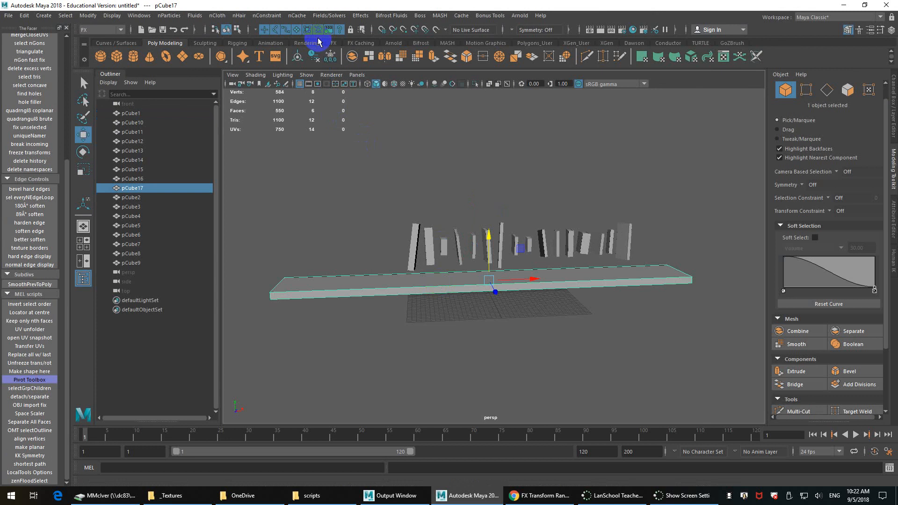
{"action": "left_click", "coordinate": [323, 16]}
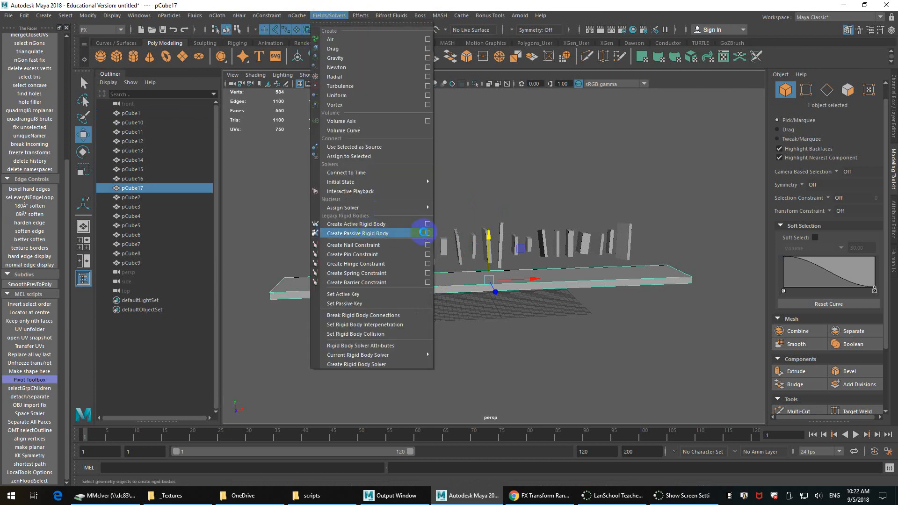
{"action": "left_click", "coordinate": [427, 233]}
{"action": "left_click_drag", "start_coordinate": [241, 181], "coordinate": [332, 115]}
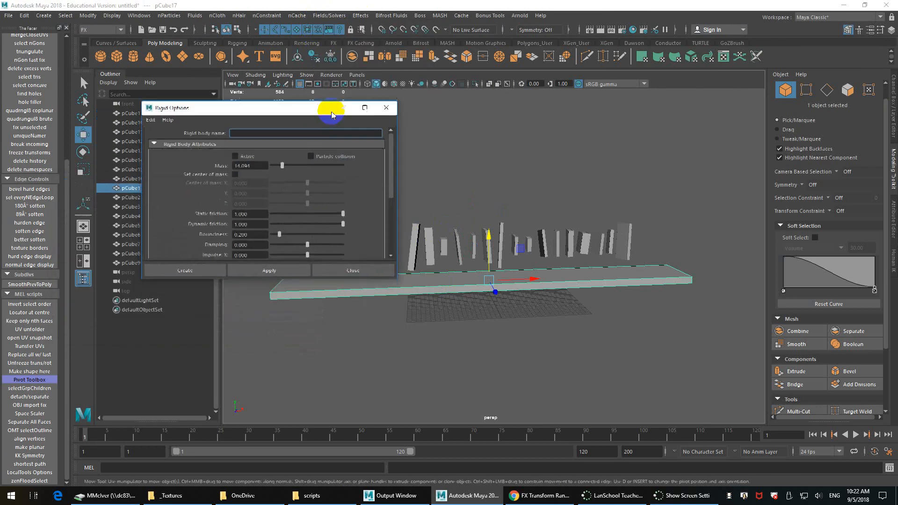
{"action": "left_click_drag", "start_coordinate": [279, 234], "coordinate": [261, 235]}
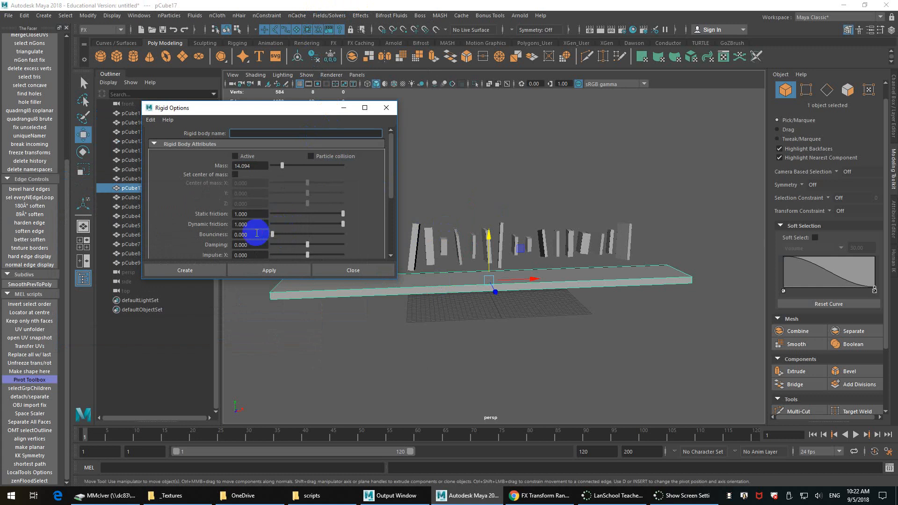
{"action": "left_click", "coordinate": [193, 270]}
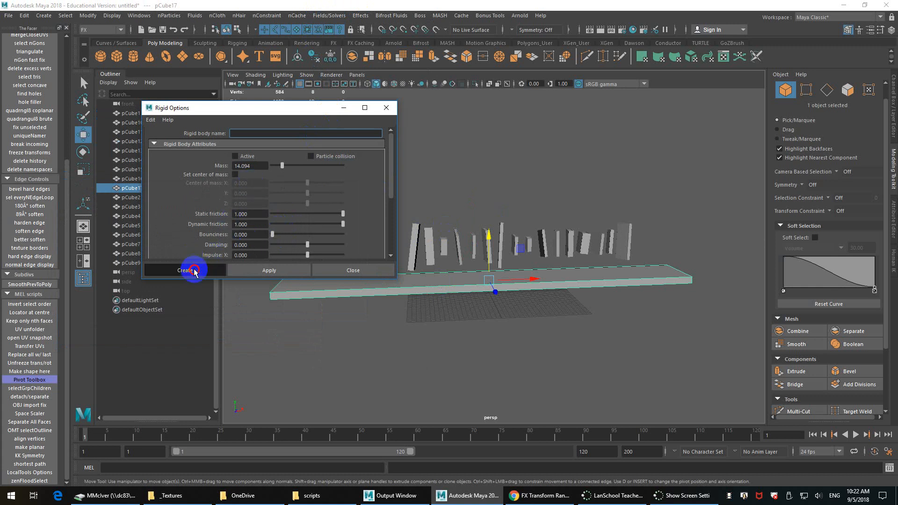
Step: Select the 16 blocks without the plank and make them active rigid bodies
{"action": "left_click_drag", "start_coordinate": [685, 212], "coordinate": [343, 255]}
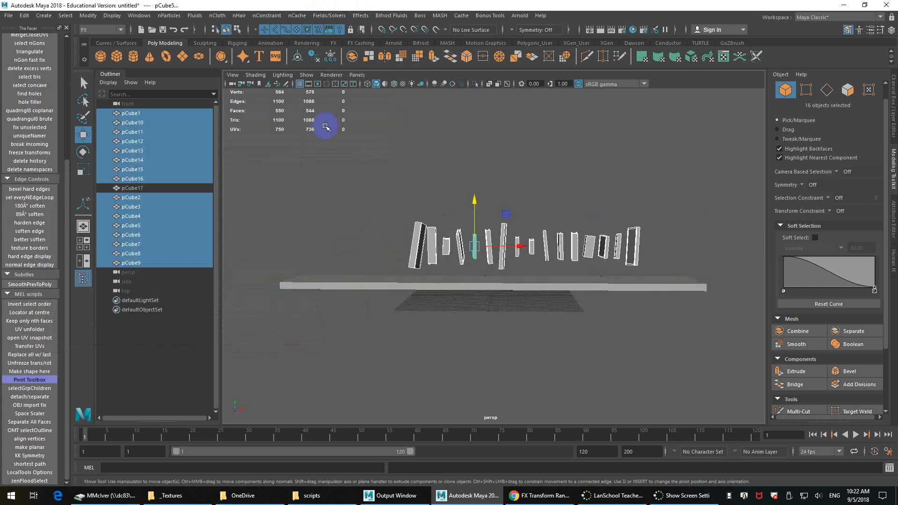
{"action": "left_click_drag", "start_coordinate": [326, 126], "coordinate": [361, 152], "text": "alt"}
{"action": "left_click", "coordinate": [332, 17]}
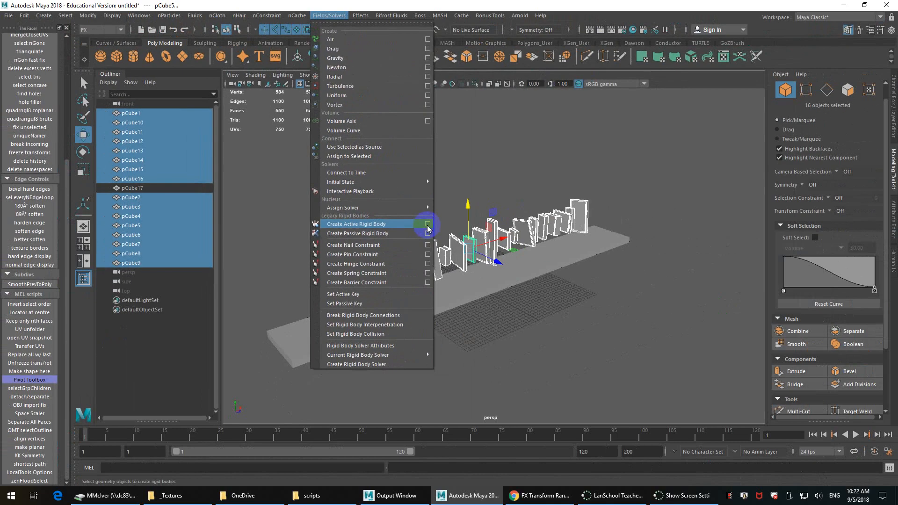
{"action": "left_click", "coordinate": [467, 232]}
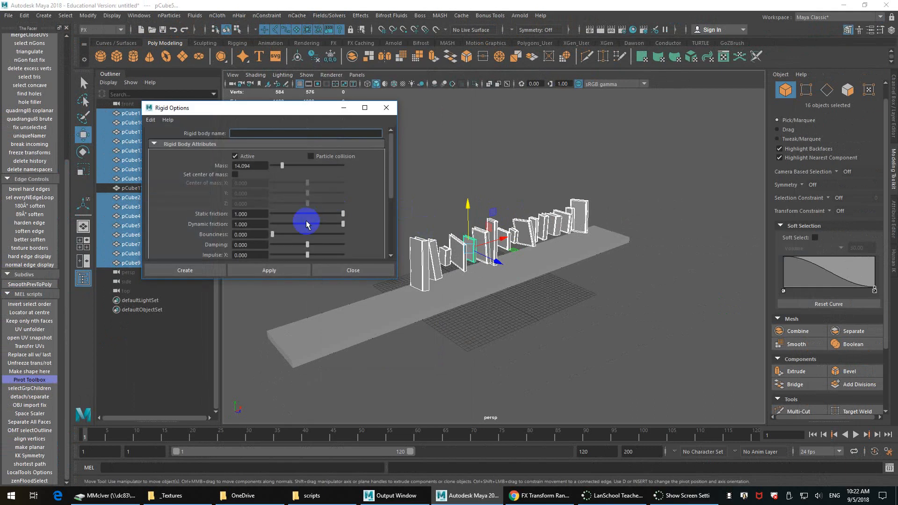
{"action": "left_click", "coordinate": [198, 270]}
{"action": "left_click_drag", "start_coordinate": [421, 304], "coordinate": [355, 262], "text": "alt"}
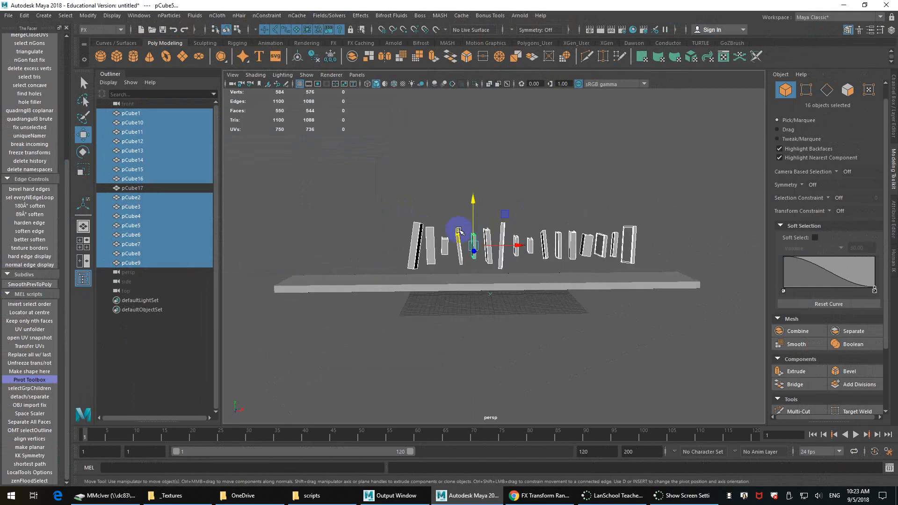
Step: Select the blocks and the plank together and open the options for creating a gravity field
{"action": "left_click_drag", "start_coordinate": [341, 202], "coordinate": [687, 274]}
{"action": "left_click_drag", "start_coordinate": [637, 255], "coordinate": [537, 210], "text": "alt"}
{"action": "left_click", "coordinate": [328, 15]}
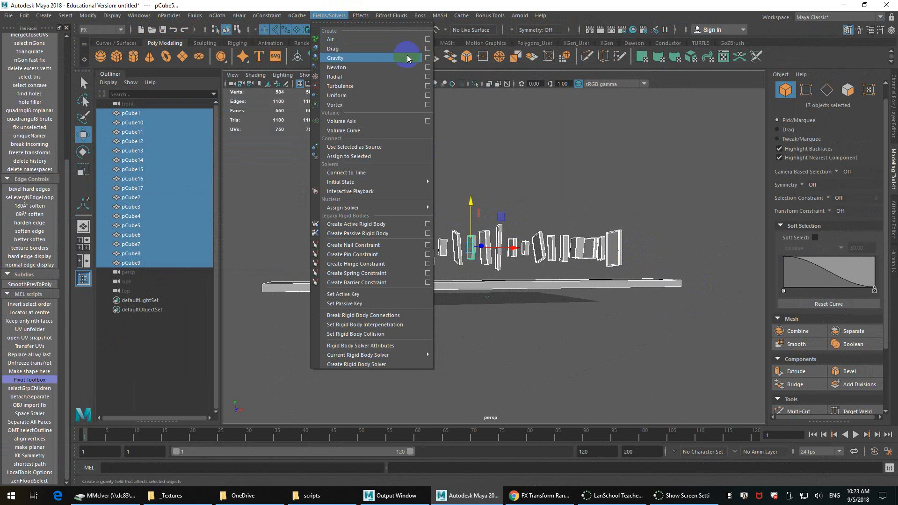
{"action": "left_click", "coordinate": [429, 58]}
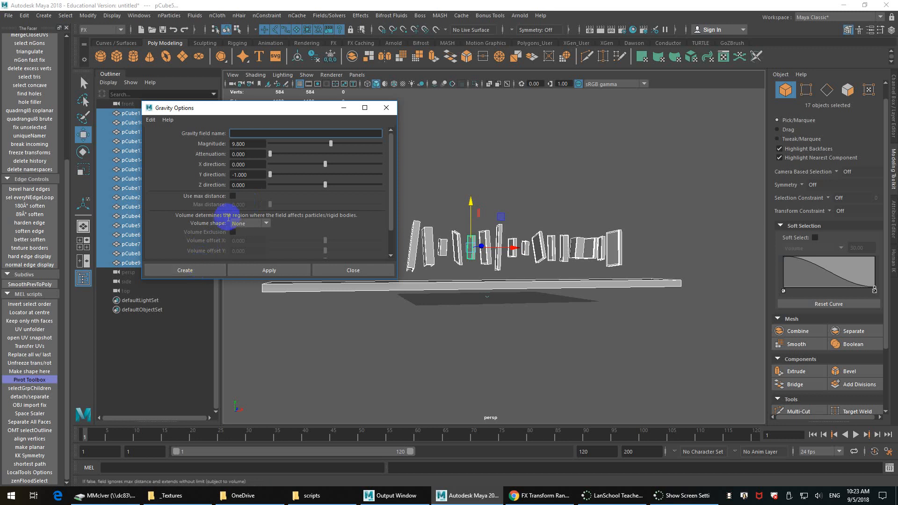
Step: Open the help page for the Gravity Options, read the magnitude, attenuation, direction and distance settings, and close the page
{"action": "left_click_drag", "start_coordinate": [250, 144], "coordinate": [231, 150]}
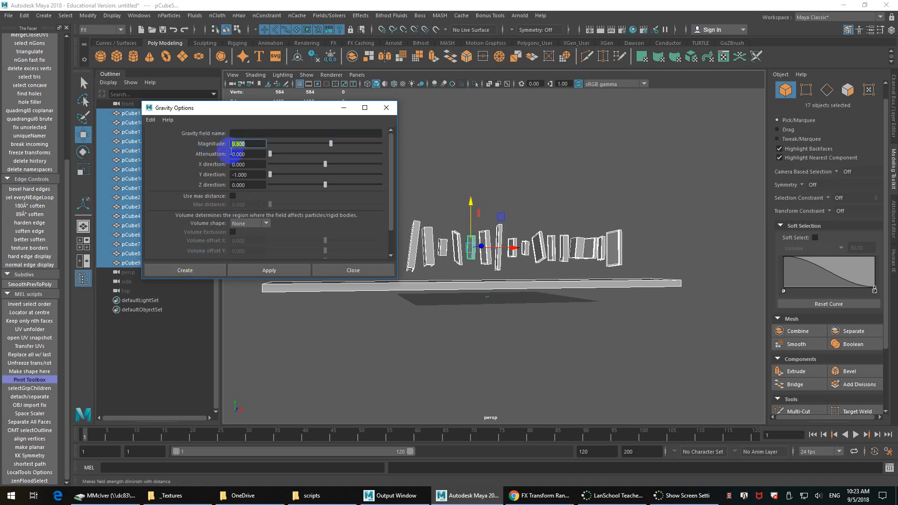
{"action": "left_click", "coordinate": [168, 120]}
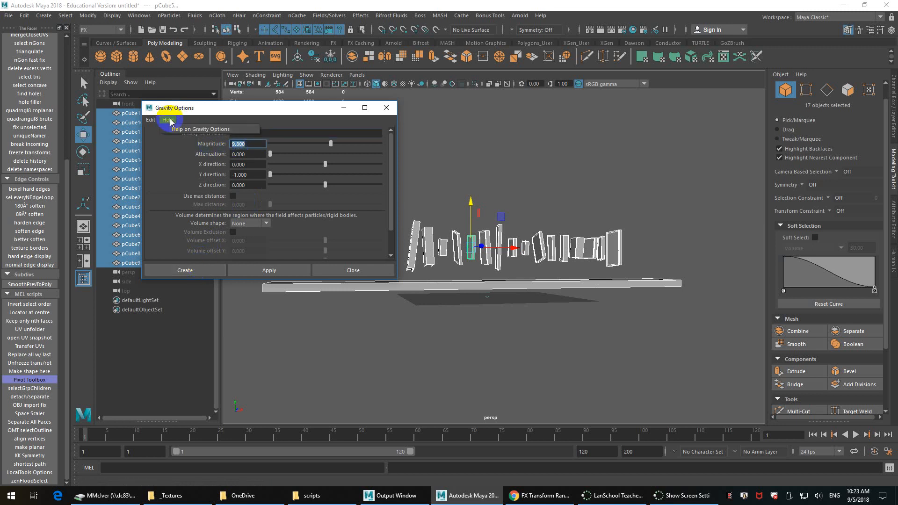
{"action": "left_click", "coordinate": [196, 129]}
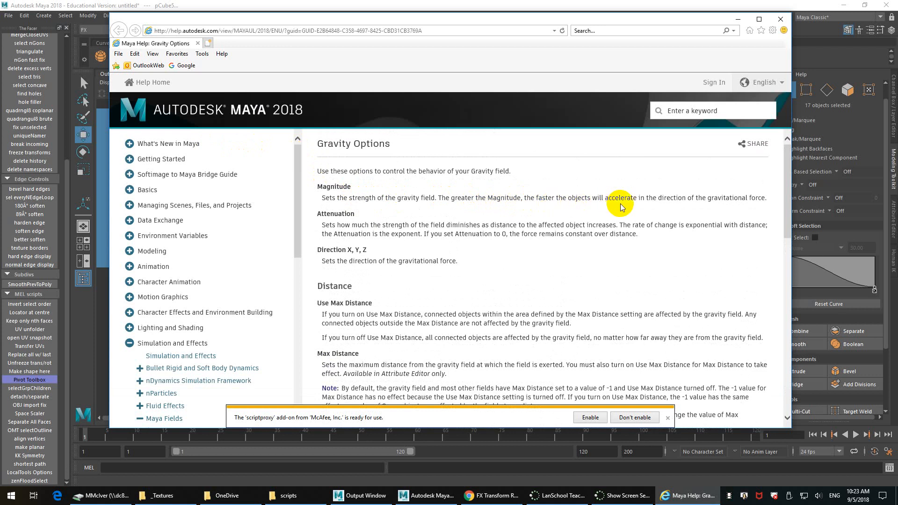
{"action": "scroll", "coordinate": [620, 206], "scroll_direction": "down", "scroll_amount": 2}
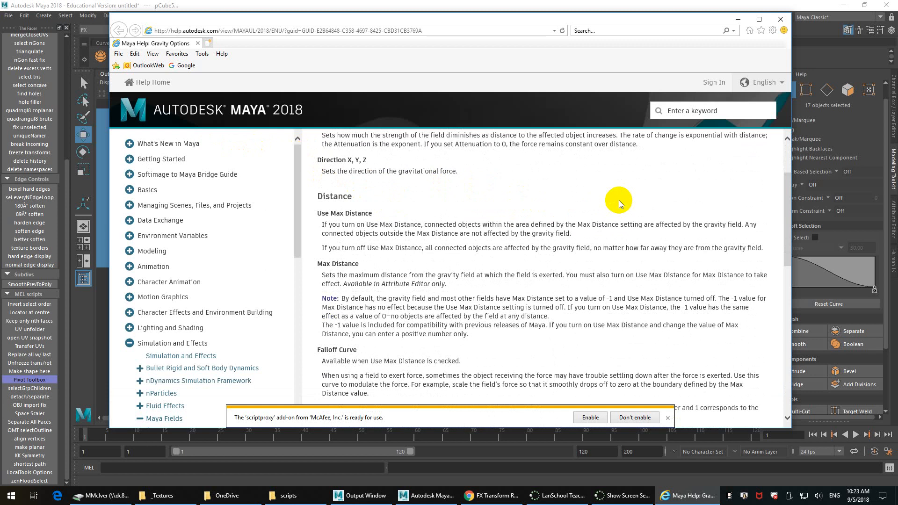
{"action": "left_click", "coordinate": [789, 22]}
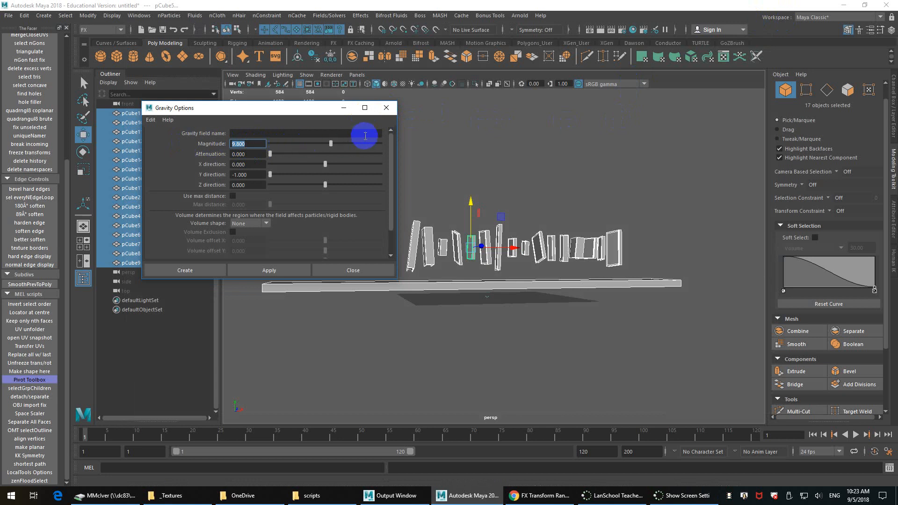
Step: Close the gravity options, set the animation end time to 2000 and extend the playback range to frame 2000
{"action": "left_click", "coordinate": [394, 110]}
{"action": "left_click_drag", "start_coordinate": [467, 238], "coordinate": [524, 282], "text": "alt"}
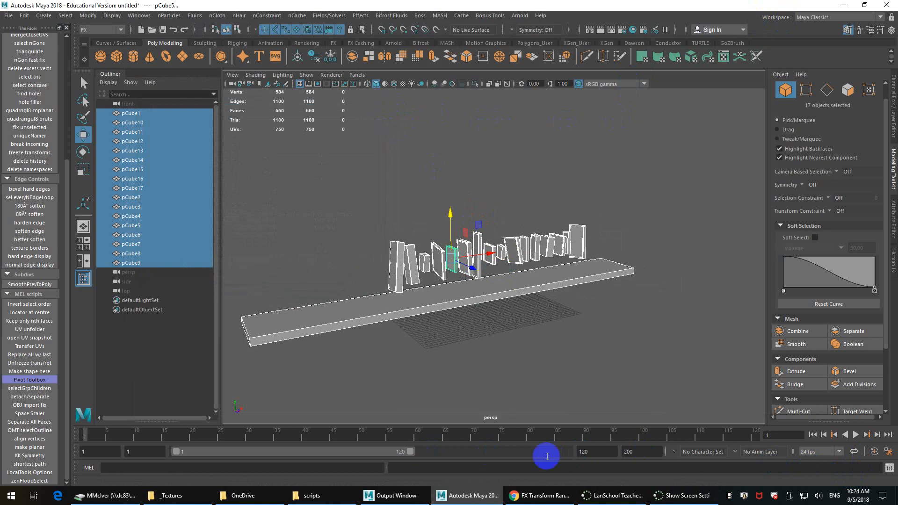
{"action": "left_click", "coordinate": [639, 454]}
{"action": "type", "text": "0"}
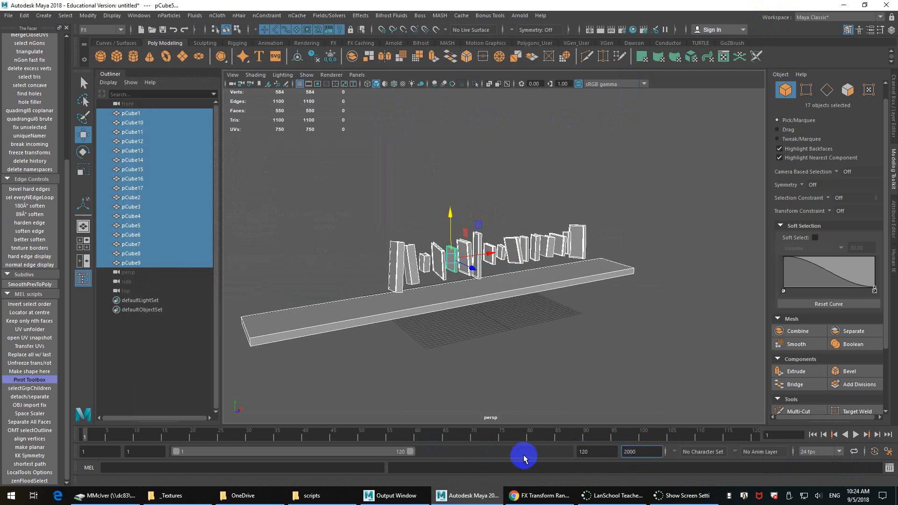
{"action": "key", "text": "Return"}
{"action": "left_click_drag", "start_coordinate": [207, 449], "coordinate": [681, 456]}
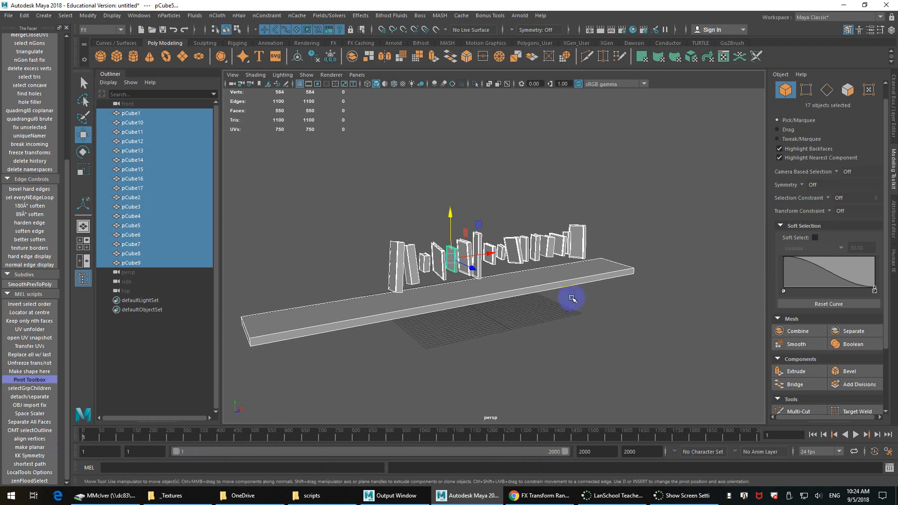
Step: Play the timeline to about frame 250, stop it and inspect the blocks above the plank
{"action": "left_click_drag", "start_coordinate": [567, 240], "coordinate": [532, 348], "text": "alt"}
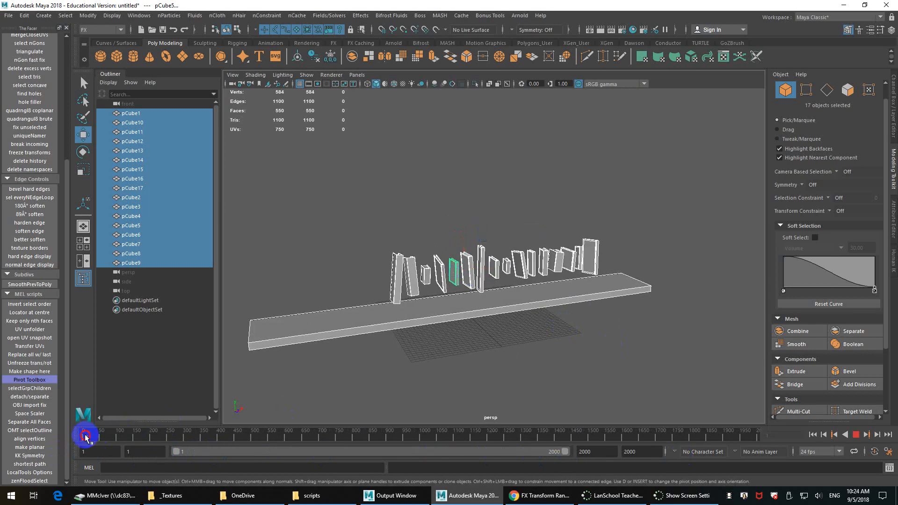
{"action": "left_click", "coordinate": [855, 434]}
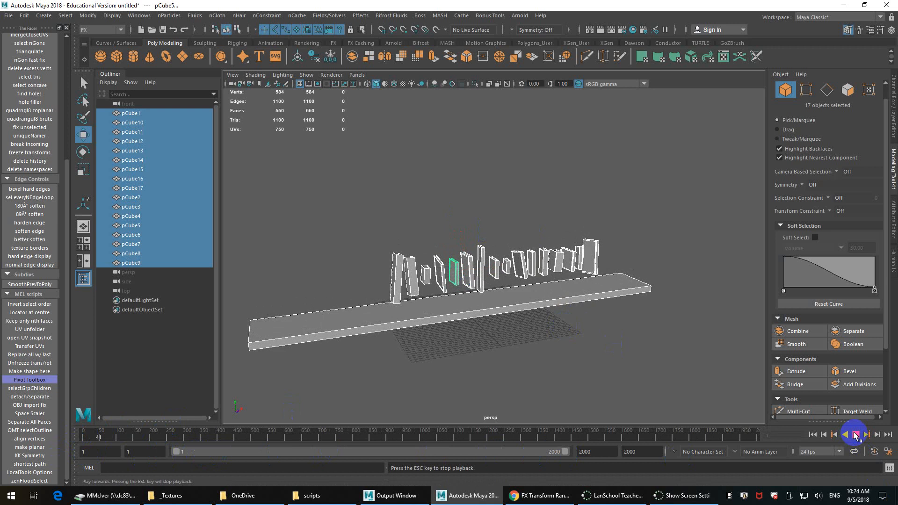
{"action": "left_click", "coordinate": [855, 434]}
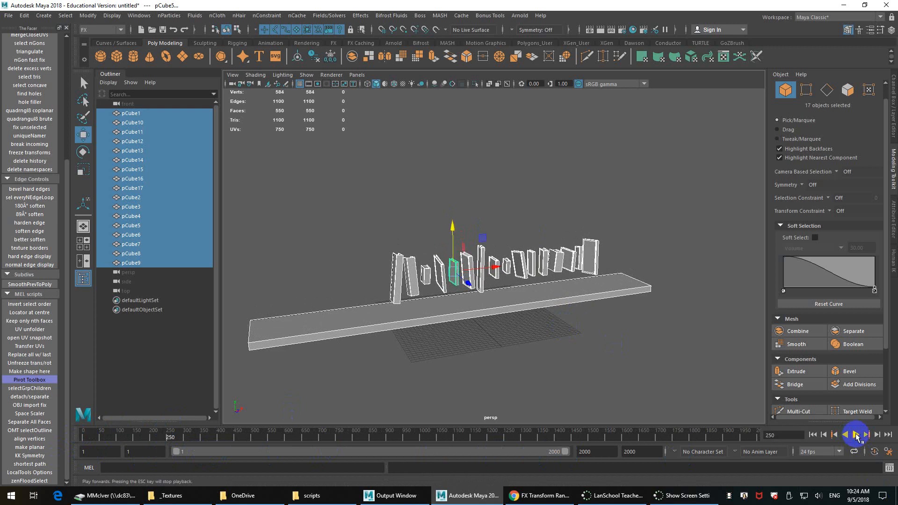
{"action": "left_click_drag", "start_coordinate": [537, 318], "coordinate": [495, 349], "text": "alt"}
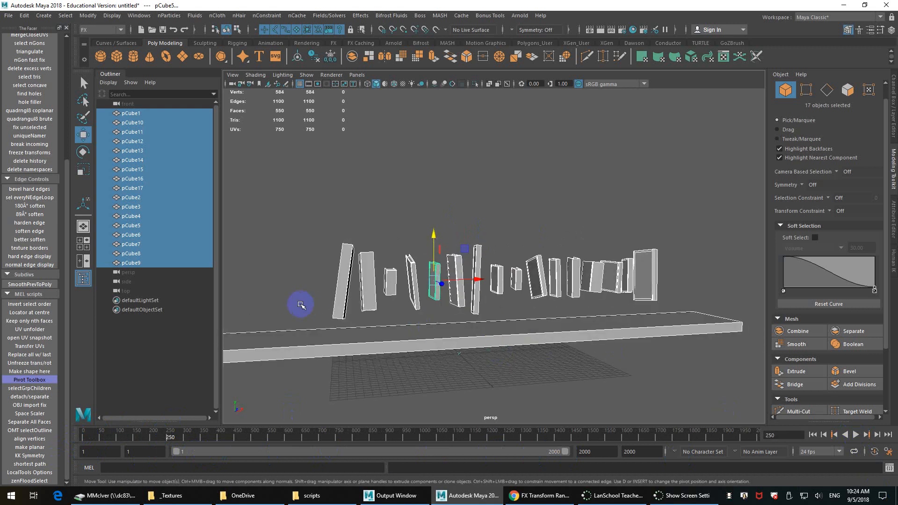
{"action": "left_click_drag", "start_coordinate": [301, 305], "coordinate": [353, 293], "text": "alt"}
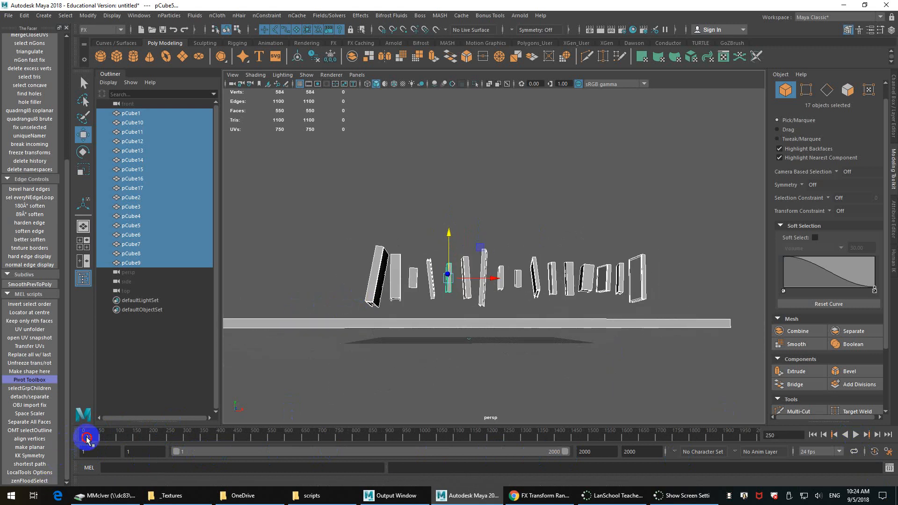
Step: Return to frame 1 and create a gravity field for all the blocks and the plank
{"action": "left_click_drag", "start_coordinate": [310, 262], "coordinate": [691, 326]}
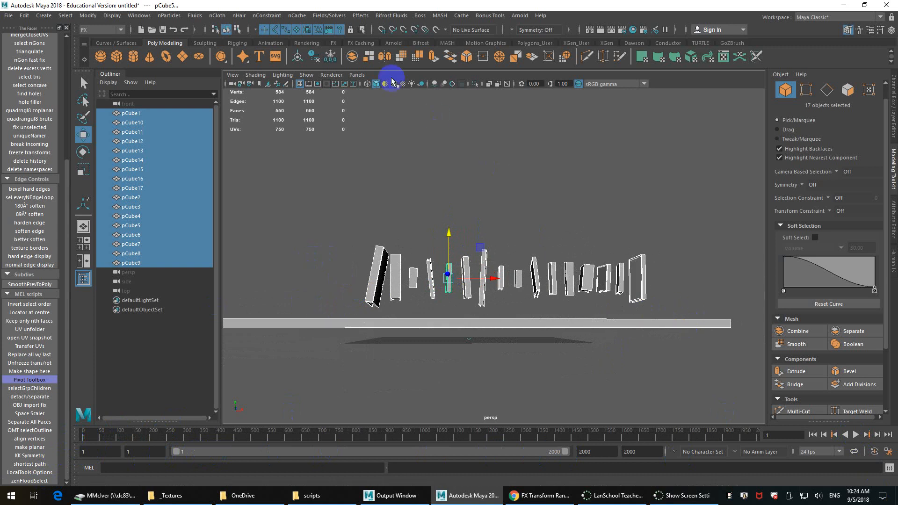
{"action": "left_click", "coordinate": [327, 15]}
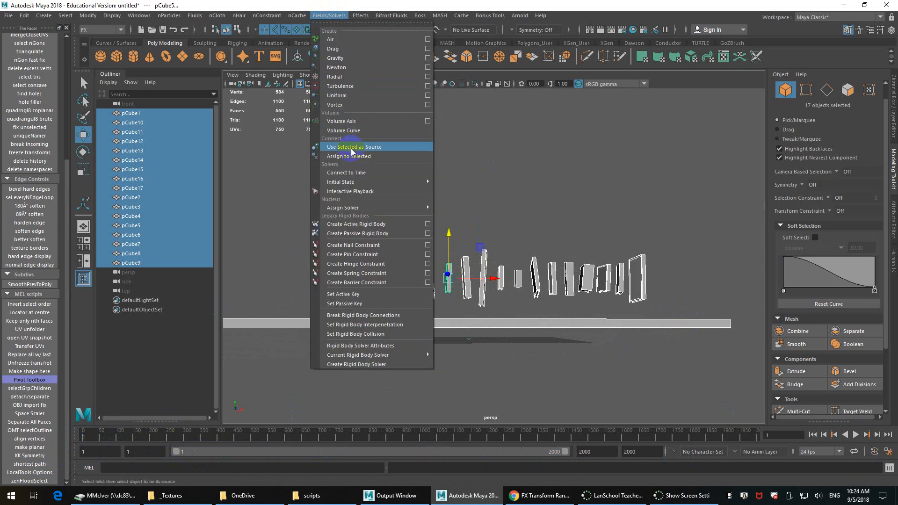
{"action": "left_click", "coordinate": [346, 58]}
Step: Play the gravity simulation to about frame 511, stop it and inspect how the blocks landed on the plank
{"action": "left_click_drag", "start_coordinate": [464, 304], "coordinate": [521, 354], "text": "alt"}
{"action": "left_click", "coordinate": [856, 435]}
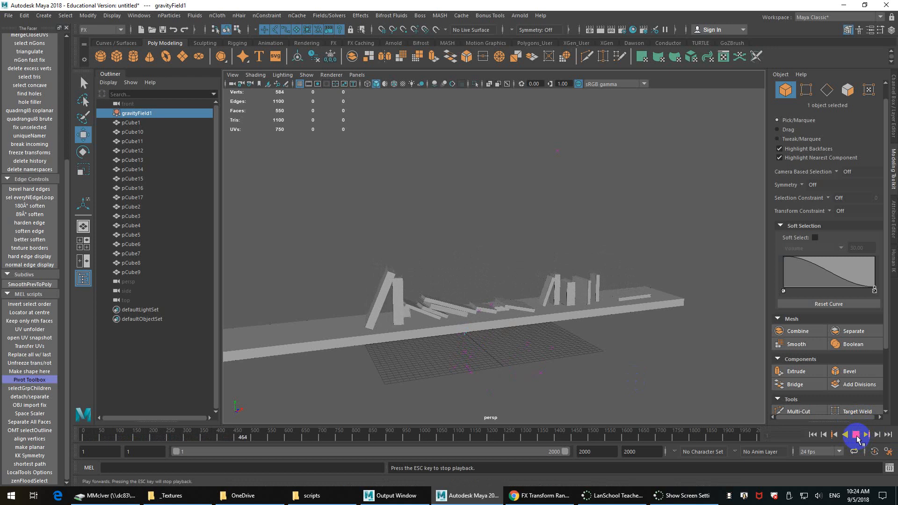
{"action": "left_click", "coordinate": [856, 436]}
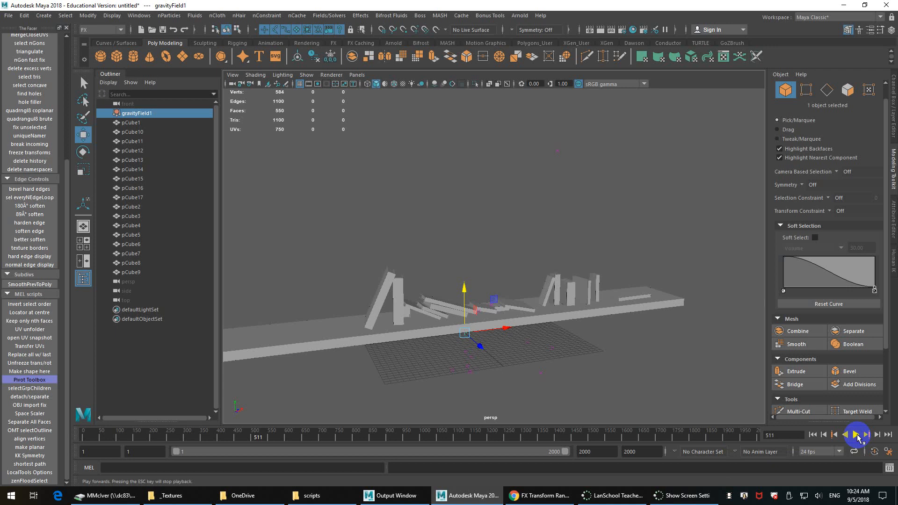
{"action": "left_click_drag", "start_coordinate": [463, 267], "coordinate": [552, 326], "text": "alt"}
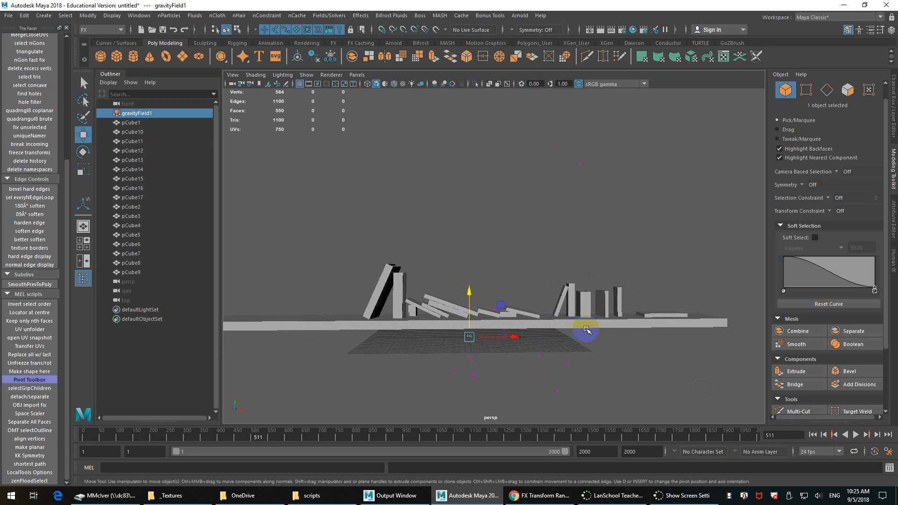
{"action": "left_click", "coordinate": [495, 282]}
{"action": "left_click_drag", "start_coordinate": [495, 282], "coordinate": [519, 294], "text": "alt"}
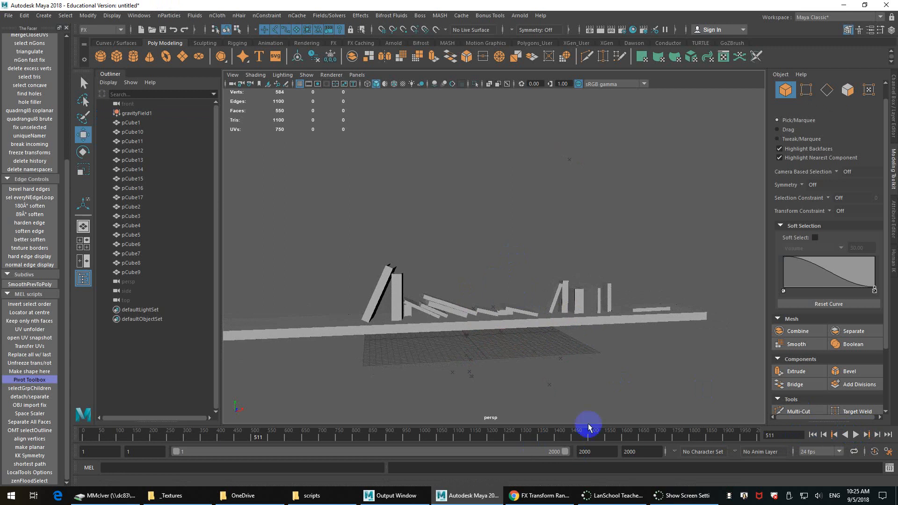
Step: Delete the rigid bodies from all the blocks and the plank, and delete the gravity field
{"action": "left_click_drag", "start_coordinate": [380, 290], "coordinate": [707, 335], "text": "alt"}
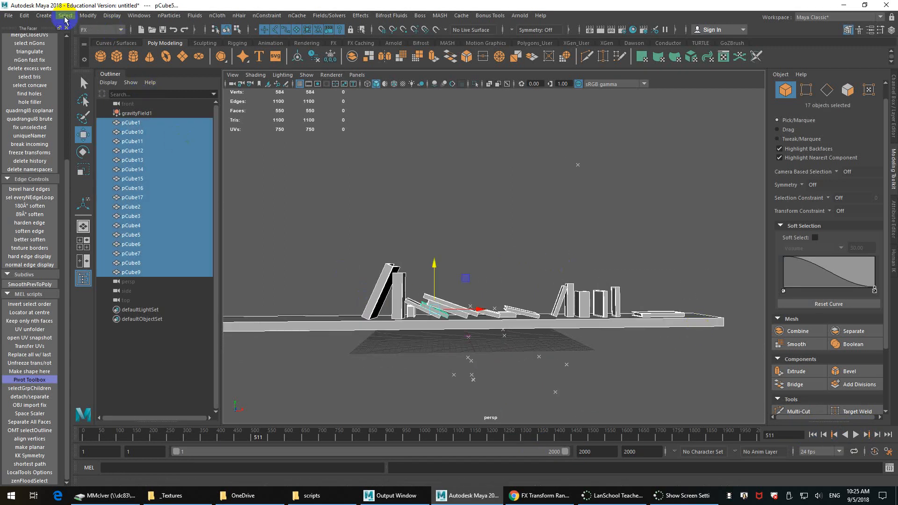
{"action": "left_click", "coordinate": [24, 15]}
{"action": "mouse_move", "coordinate": [69, 219]}
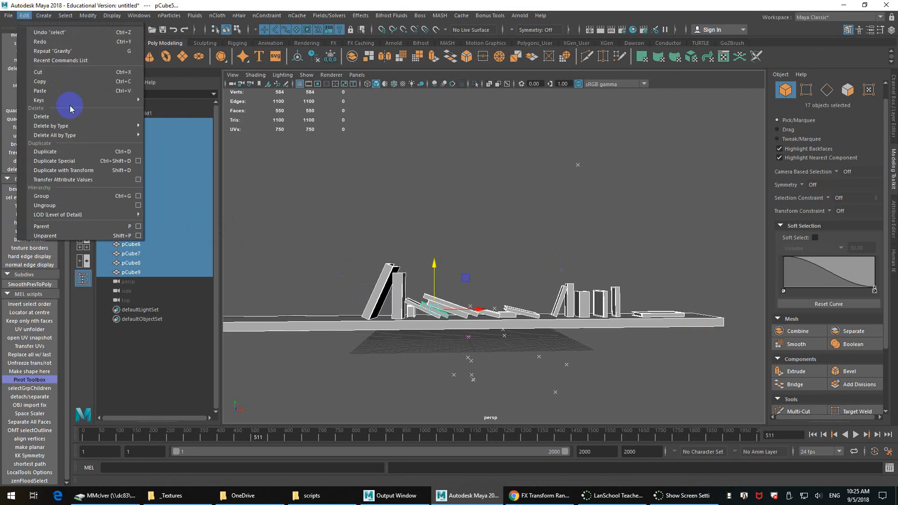
{"action": "mouse_move", "coordinate": [91, 124]}
{"action": "left_click", "coordinate": [197, 229]}
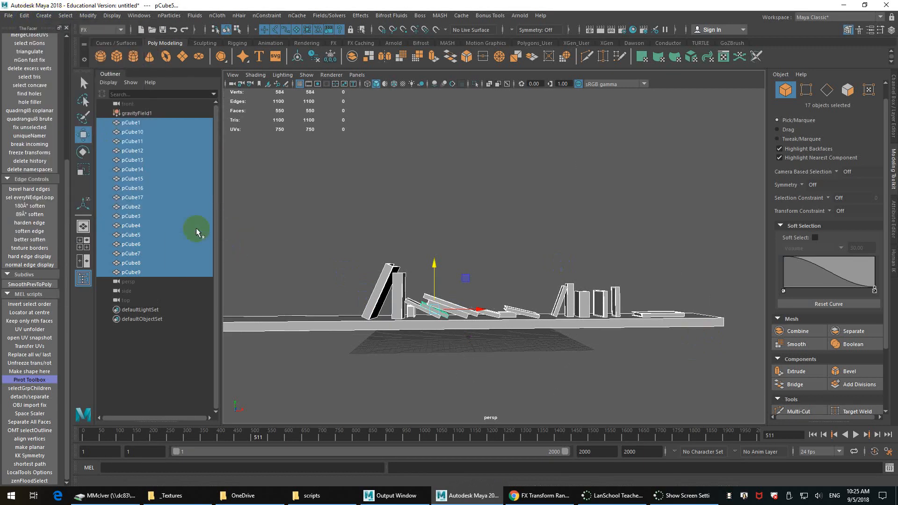
{"action": "left_click", "coordinate": [136, 113]}
{"action": "key", "text": "Delete"}
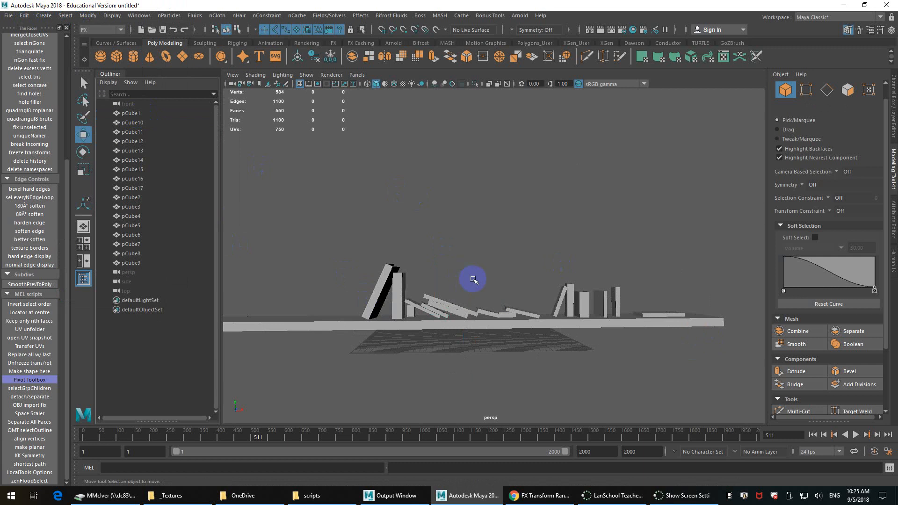
Step: Try lifting the block lying flat at the plank's right end, and undo the move
{"action": "left_click_drag", "start_coordinate": [472, 279], "coordinate": [651, 238], "text": "alt"}
{"action": "left_click", "coordinate": [648, 304]}
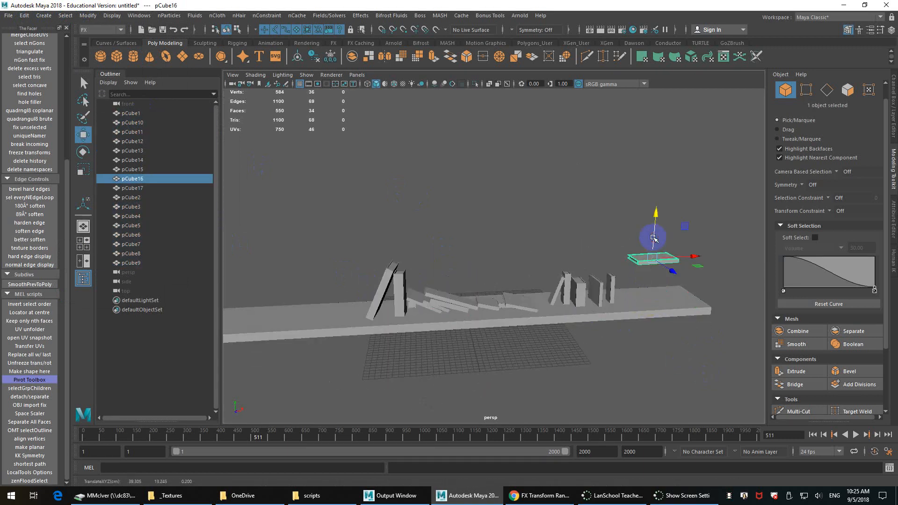
{"action": "key", "text": "ctrl+z"}
Step: Undo the simulation, the plank and the randomization, back to the evenly spaced row of 16 identical blocks
{"action": "key", "text": "ctrl+z"}
{"action": "key", "text": "ctrl+z"}
{"action": "key", "text": "ctrl+z"}
{"action": "key", "text": "ctrl+z"}
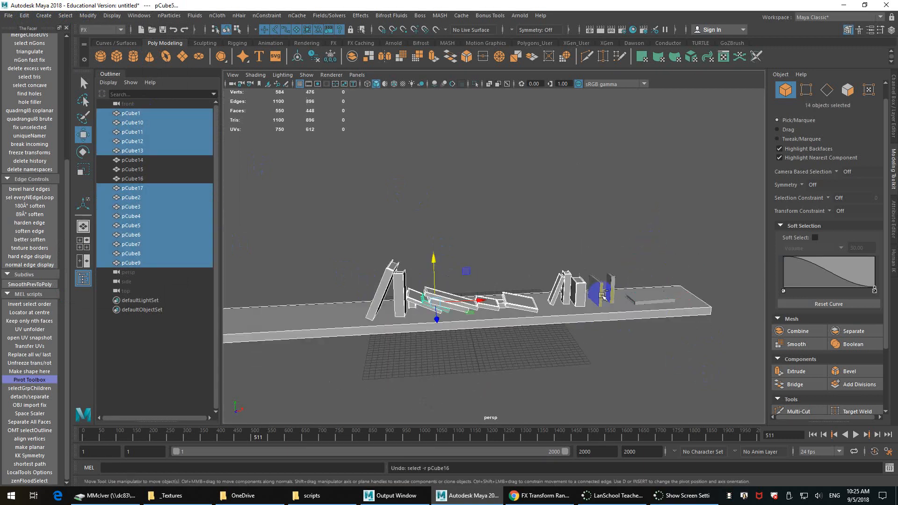
{"action": "key", "text": "ctrl+z"}
{"action": "key", "text": "ctrl+z"}
{"action": "key", "text": "ctrl+z"}
{"action": "key", "text": "ctrl+z"}
{"action": "key", "text": "ctrl+z"}
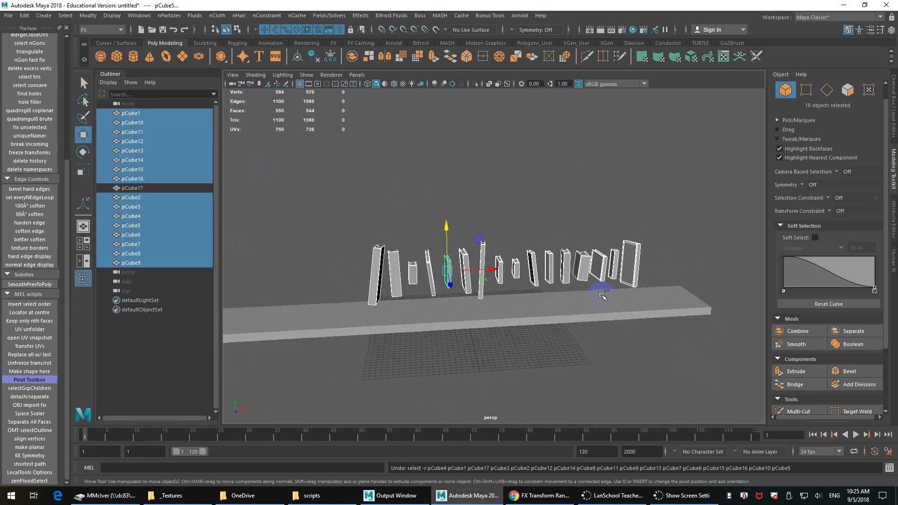
{"action": "key", "text": "ctrl+z"}
{"action": "key", "text": "ctrl+z"}
{"action": "key", "text": "ctrl+z"}
{"action": "key", "text": "ctrl+z"}
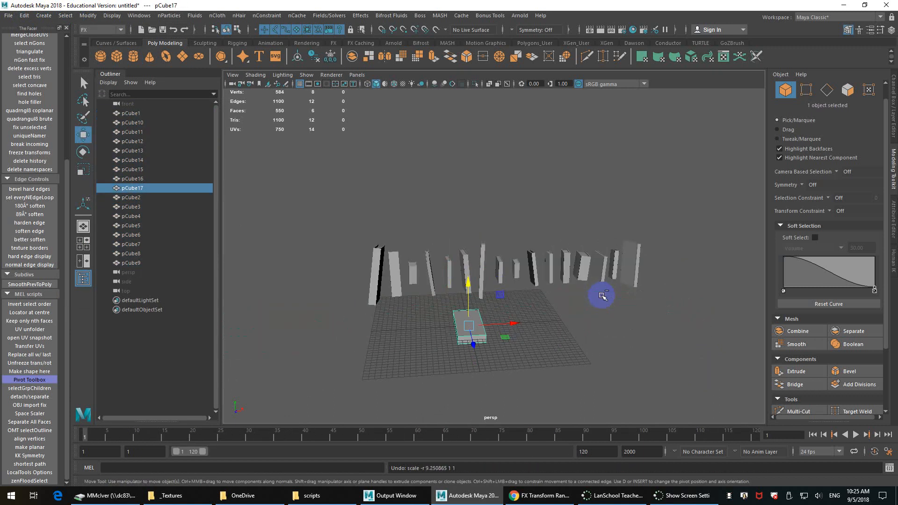
{"action": "key", "text": "ctrl+z"}
{"action": "key", "text": "ctrl+z"}
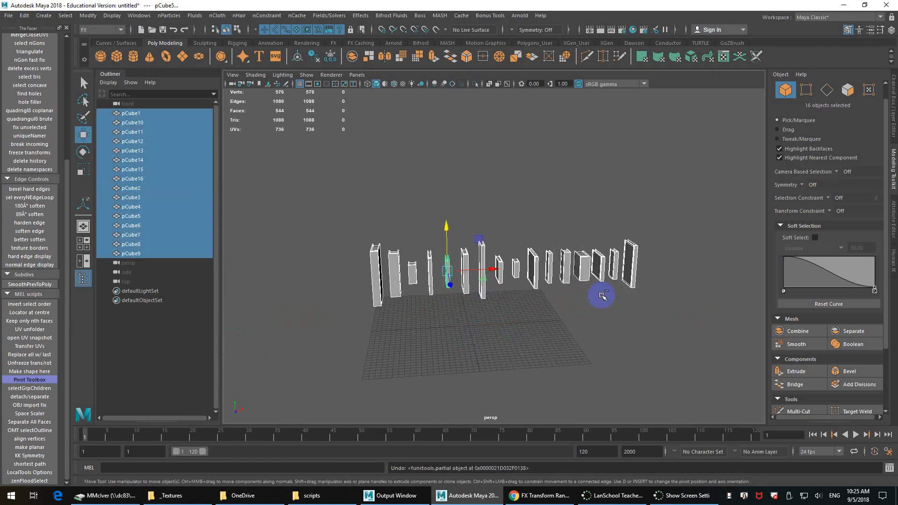
{"action": "key", "text": "ctrl+z"}
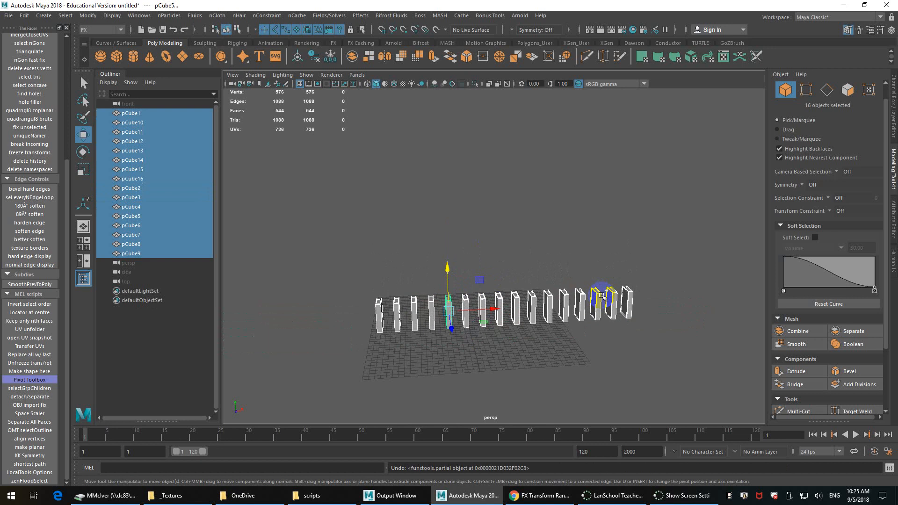
Step: Set the pivots of the 16 selected blocks to their base with the Pivot Toolbox, and close the script windows
{"action": "left_click_drag", "start_coordinate": [563, 312], "coordinate": [550, 294], "text": "alt"}
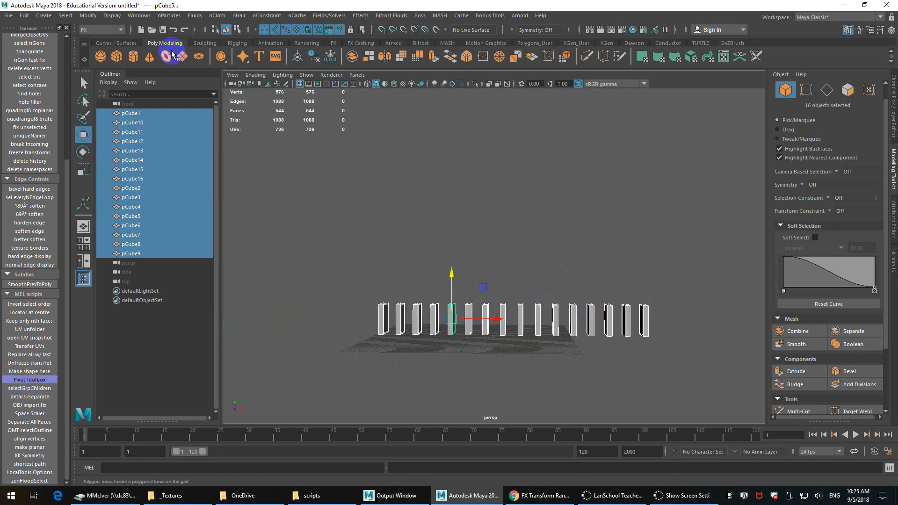
{"action": "left_click_drag", "start_coordinate": [28, 28], "coordinate": [206, 37]}
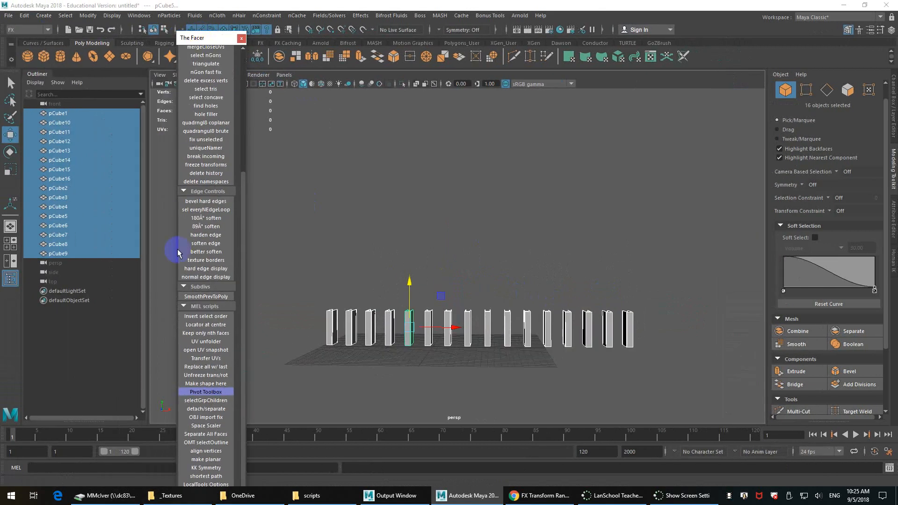
{"action": "left_click", "coordinate": [213, 393]}
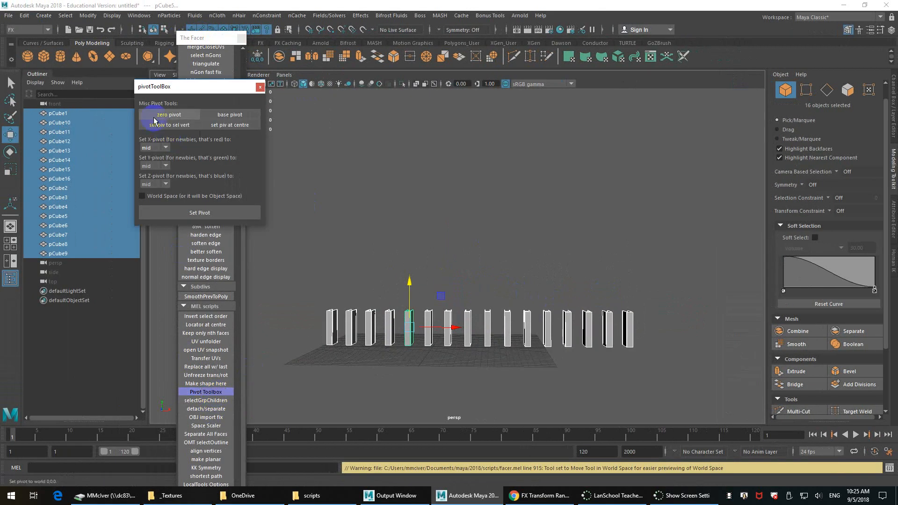
{"action": "left_click", "coordinate": [221, 120]}
{"action": "left_click_drag", "start_coordinate": [435, 294], "coordinate": [476, 295], "text": "alt"}
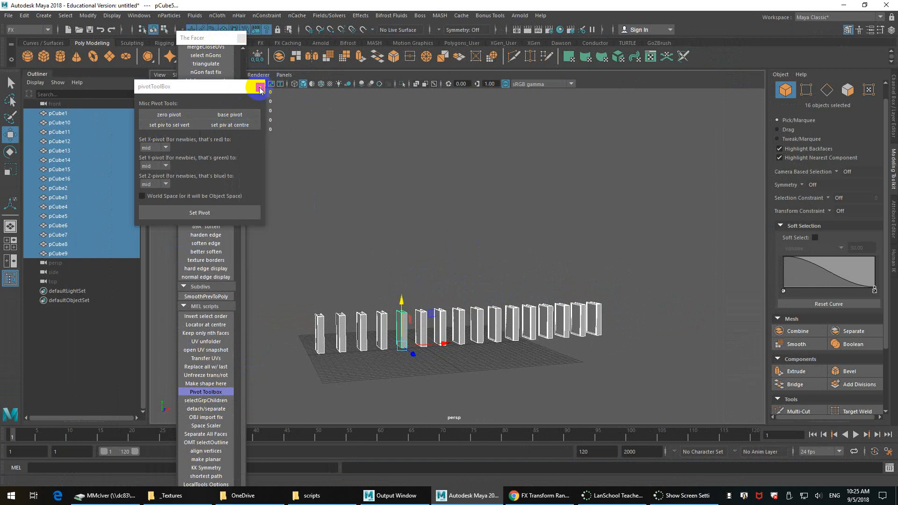
{"action": "left_click", "coordinate": [260, 87]}
{"action": "left_click", "coordinate": [241, 38]}
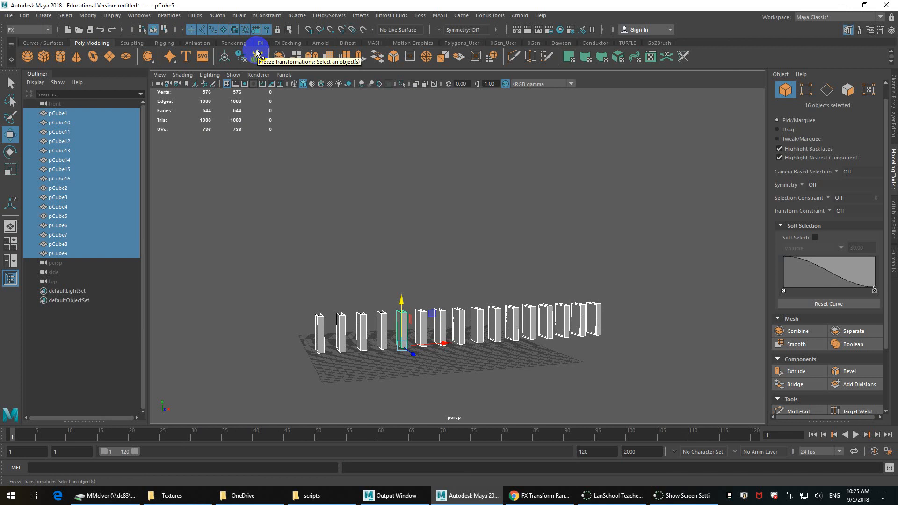
Step: Randomize the scale of the 16 blocks in XYZ with a magnitude of 2 using the Transform Randomizer, and close it
{"action": "left_click", "coordinate": [560, 43]}
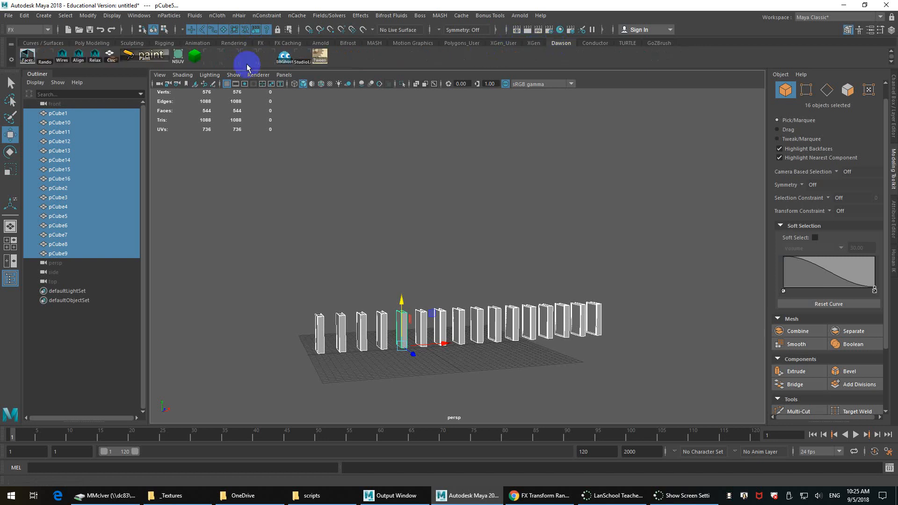
{"action": "left_click", "coordinate": [49, 62]}
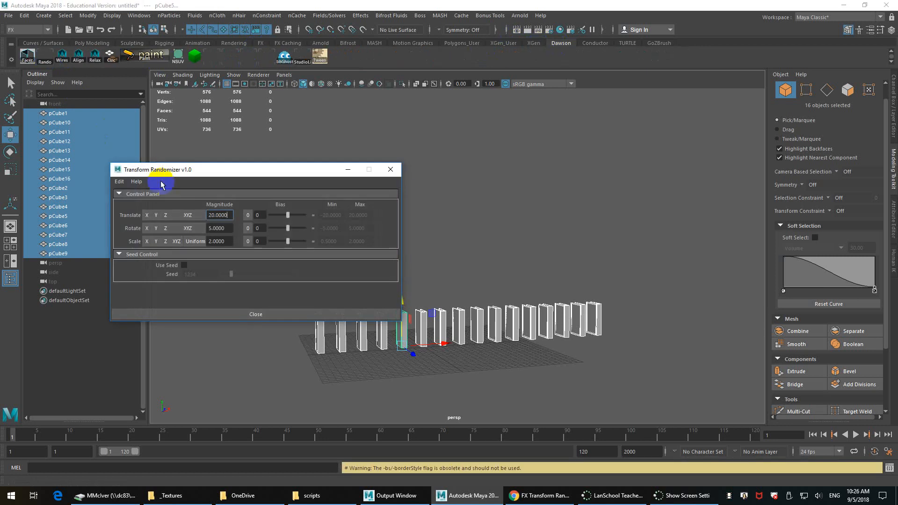
{"action": "left_click_drag", "start_coordinate": [198, 173], "coordinate": [134, 127]}
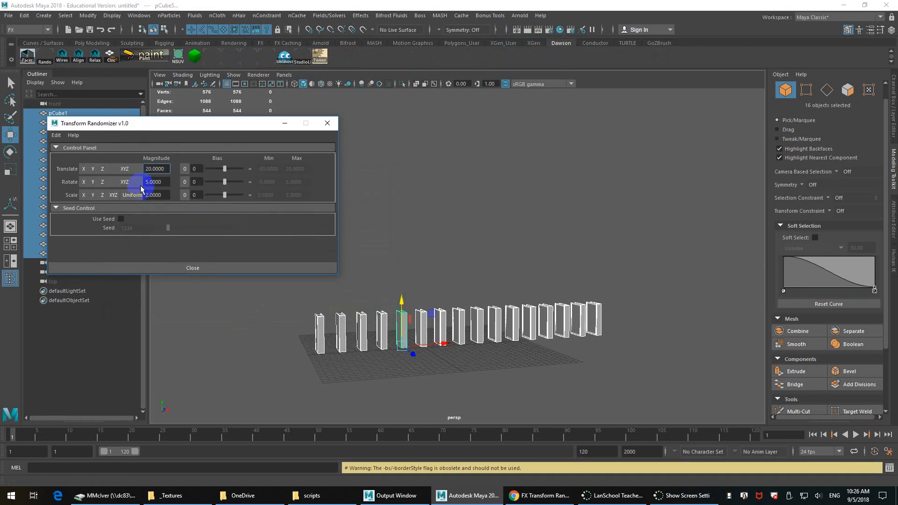
{"action": "left_click", "coordinate": [114, 195]}
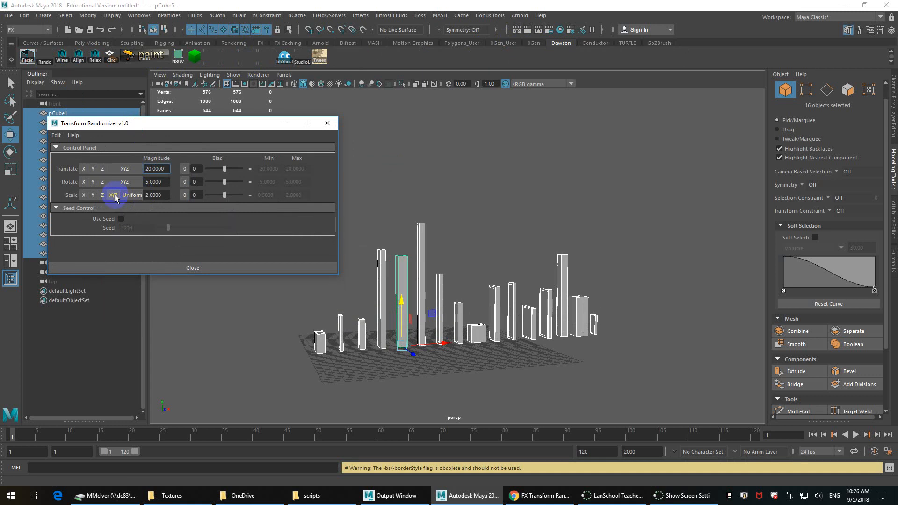
{"action": "left_click", "coordinate": [211, 267]}
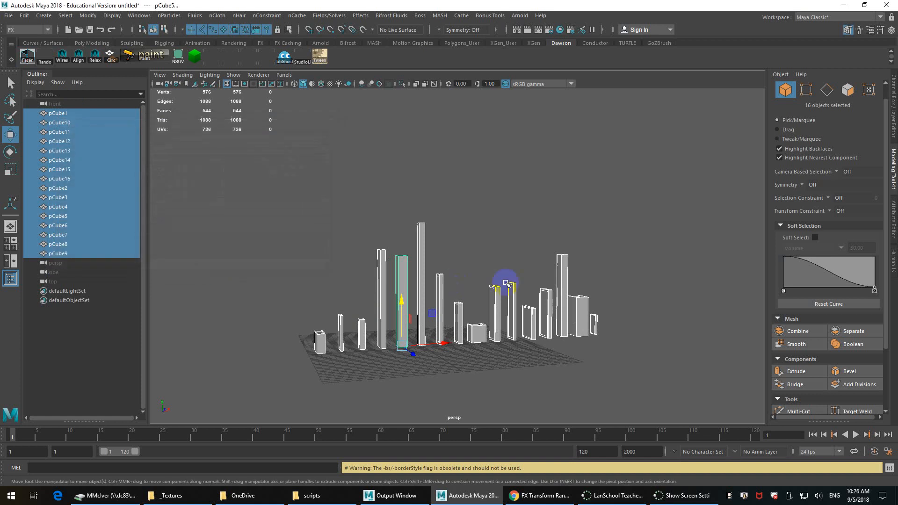
Step: Undo the random scaling of the 16 blocks
{"action": "left_click_drag", "start_coordinate": [507, 283], "coordinate": [487, 286], "text": "alt"}
{"action": "key", "text": "ctrl+z"}
{"action": "key", "text": "ctrl+z"}
{"action": "scroll", "coordinate": [487, 287], "scroll_direction": "down", "scroll_amount": 5}
{"action": "middle_click_drag", "start_coordinate": [487, 287], "coordinate": [434, 251], "text": "alt"}
{"action": "key", "text": "ctrl+z"}
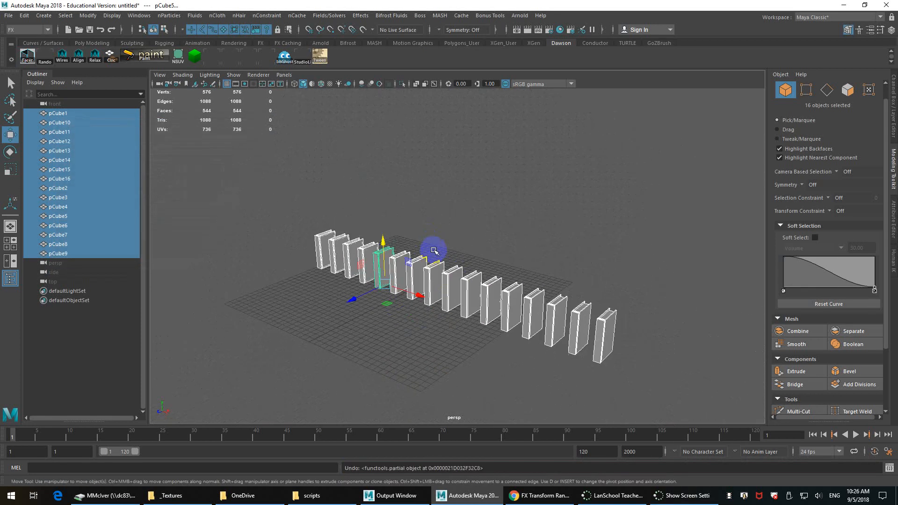
Step: Try randomizing the Y scale of the 16 blocks with the Transform Randomizer at magnitude 2, and randomize their Z scale instead
{"action": "left_click_drag", "start_coordinate": [434, 250], "coordinate": [466, 245], "text": "alt"}
{"action": "left_click", "coordinate": [45, 55]}
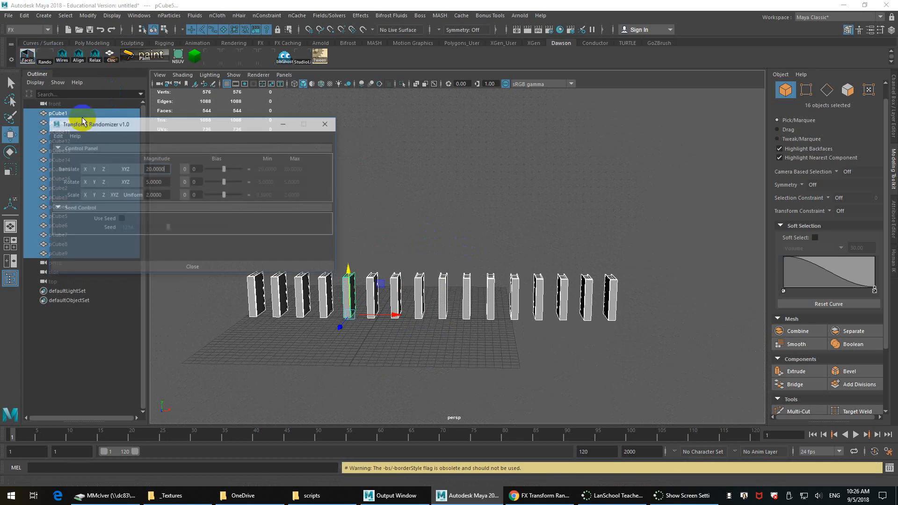
{"action": "left_click", "coordinate": [92, 196]}
{"action": "left_click", "coordinate": [220, 304]}
{"action": "key", "text": "ctrl+z"}
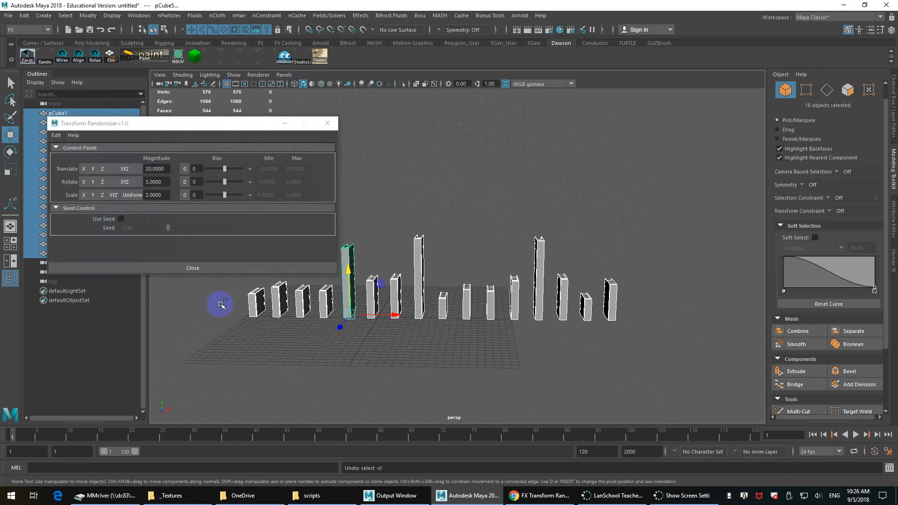
{"action": "key", "text": "ctrl+z"}
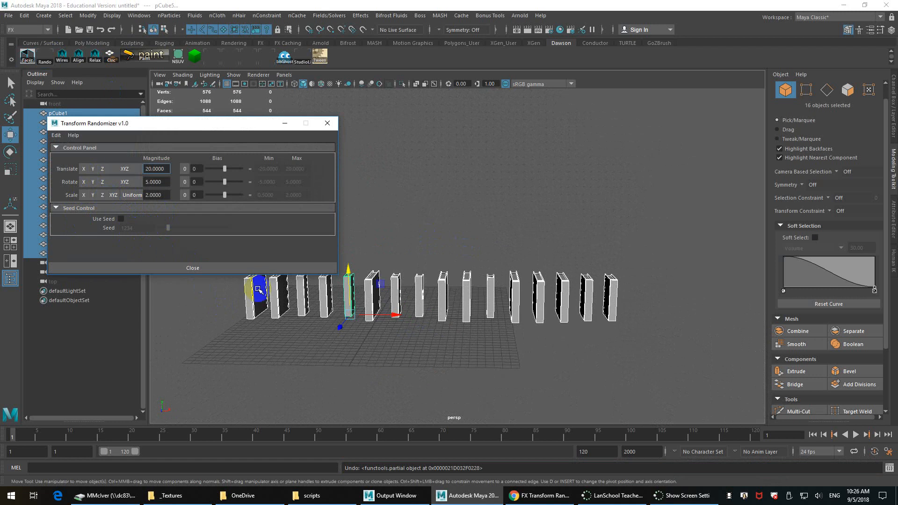
{"action": "left_click_drag", "start_coordinate": [259, 290], "coordinate": [184, 301], "text": "alt"}
Step: Try randomizing the X scale of the 16 blocks at magnitude 2, and undo the attempts
{"action": "left_click", "coordinate": [84, 195]}
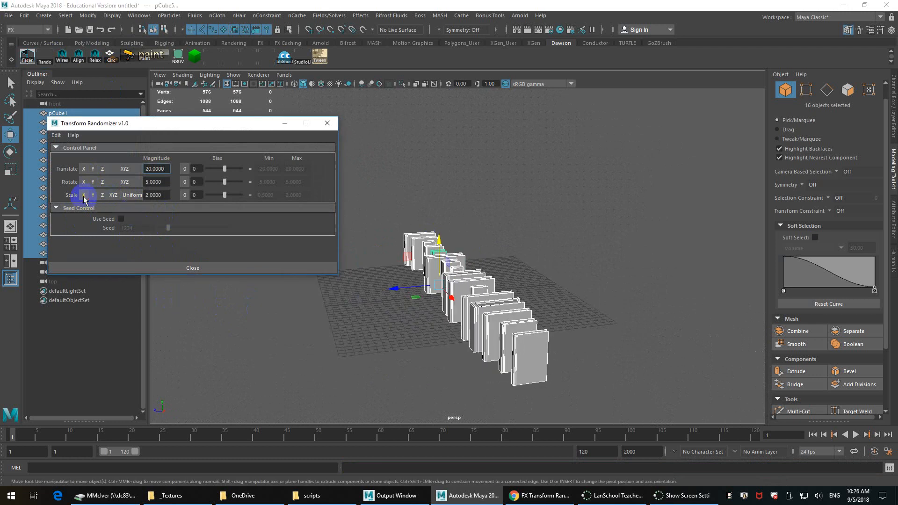
{"action": "left_click_drag", "start_coordinate": [252, 316], "coordinate": [355, 304], "text": "alt"}
{"action": "left_click", "coordinate": [81, 195]}
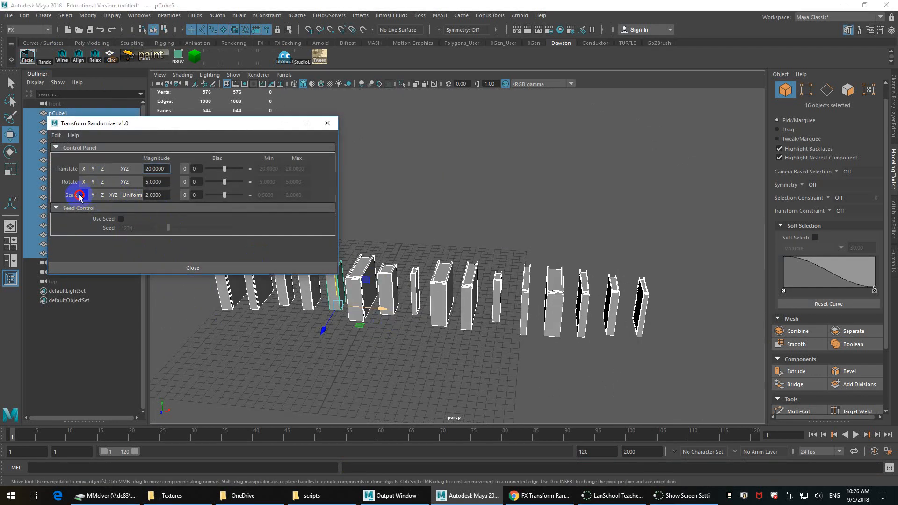
{"action": "key", "text": "ctrl+z"}
{"action": "key", "text": "ctrl+z"}
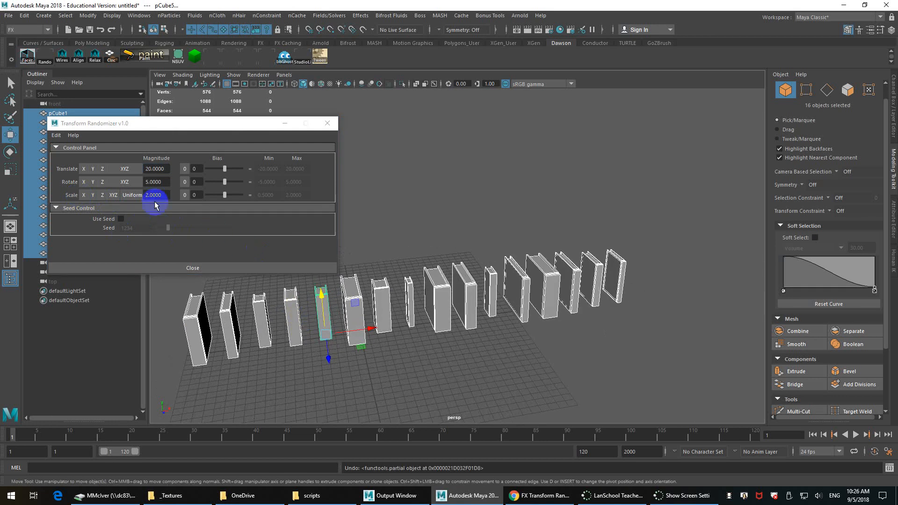
Step: Try randomizing the blocks' X scale with the scale magnitude set to 0.5, undo the attempt, and close the Transform Randomizer
{"action": "left_click", "coordinate": [155, 195]}
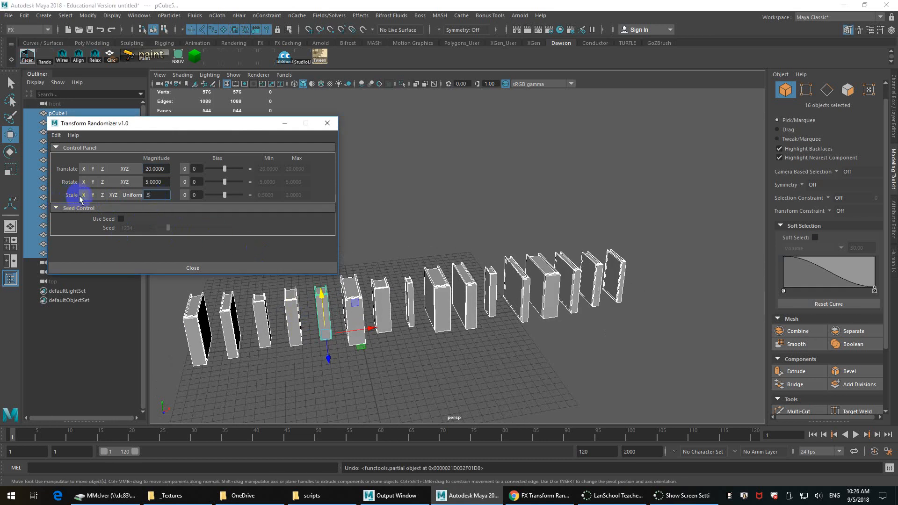
{"action": "left_click", "coordinate": [80, 197]}
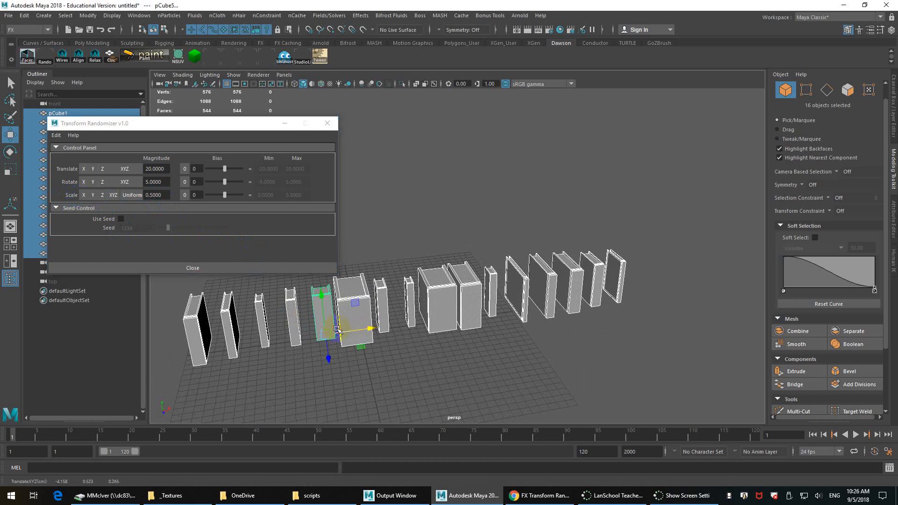
{"action": "key", "text": "ctrl+z"}
{"action": "key", "text": "ctrl+z"}
{"action": "left_click_drag", "start_coordinate": [447, 341], "coordinate": [397, 318], "text": "alt"}
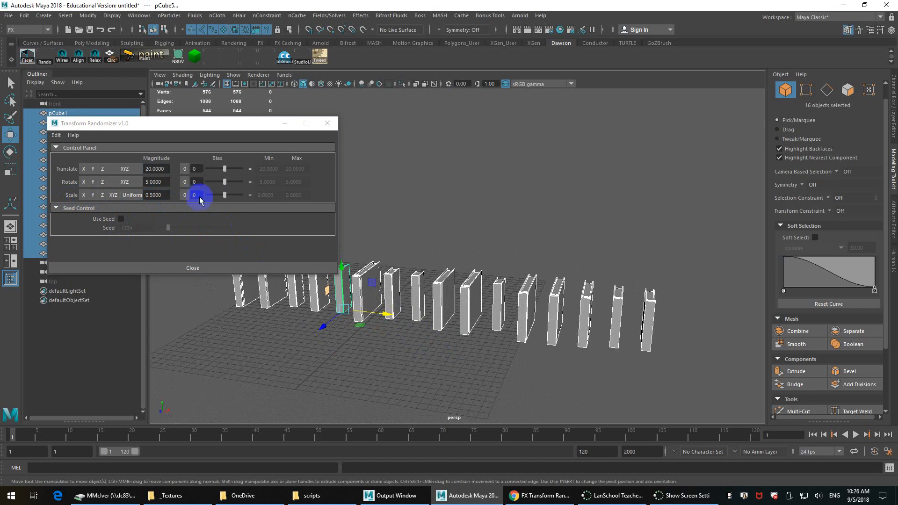
{"action": "left_click", "coordinate": [206, 268]}
{"action": "left_click_drag", "start_coordinate": [538, 300], "coordinate": [565, 289], "text": "alt"}
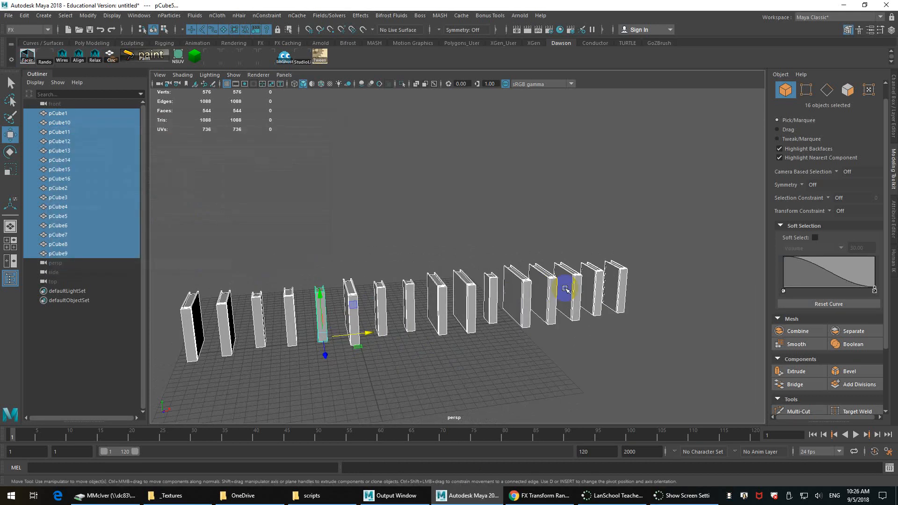